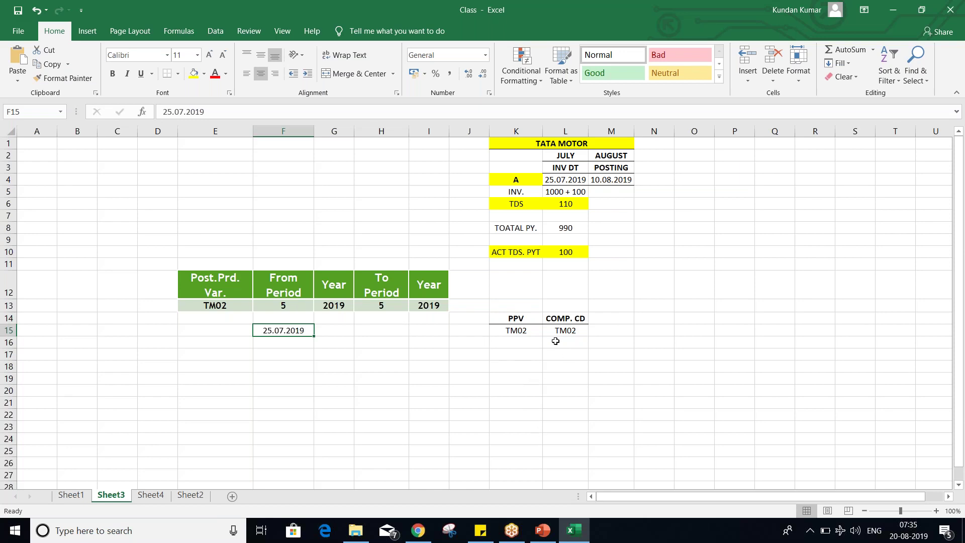
Fill the TM02 posting period variant cell E13 in the green period table with yellow.
left_click(516, 331)
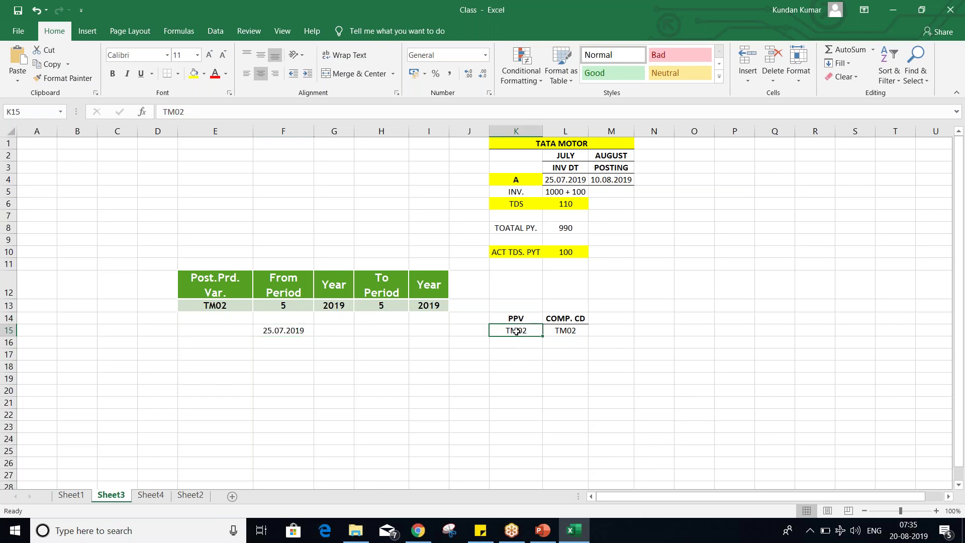
left_click(561, 331)
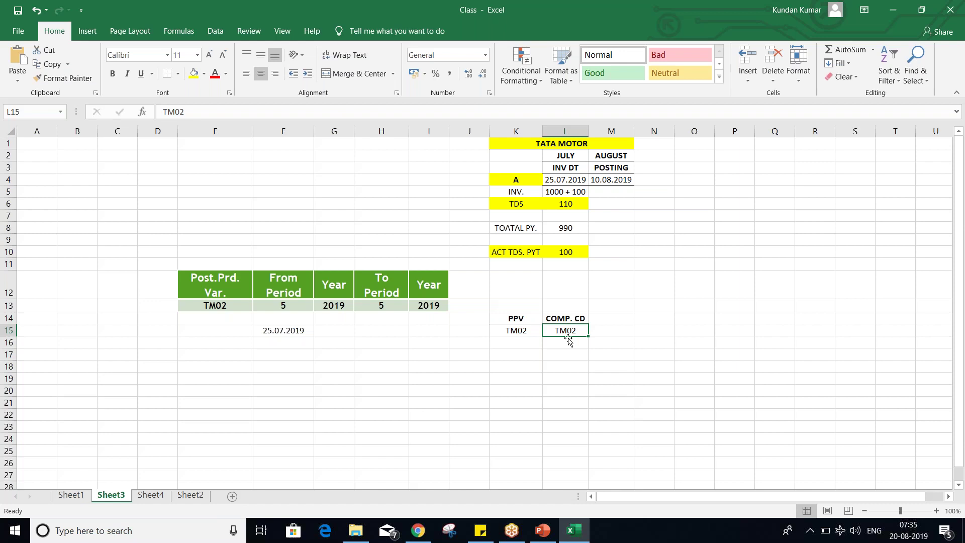
left_click(514, 331)
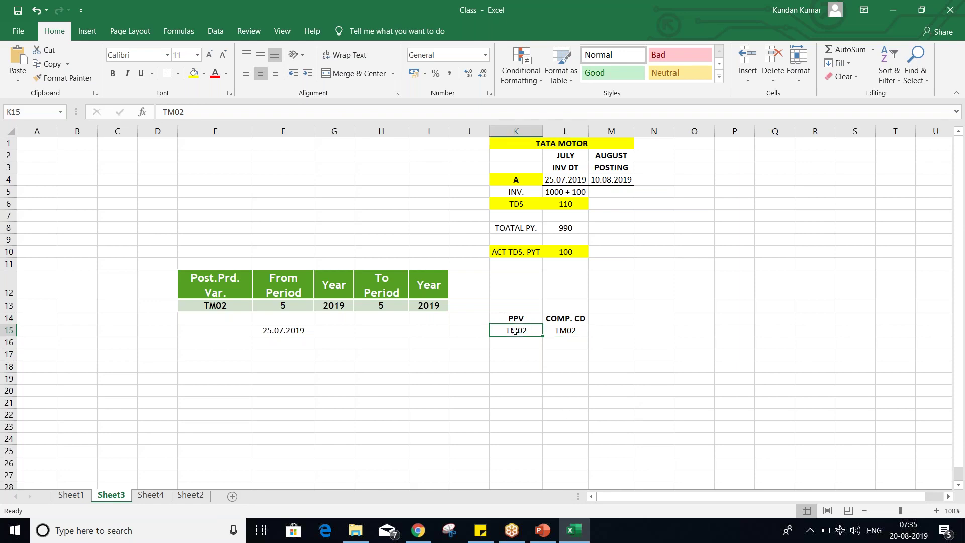
left_click(193, 305)
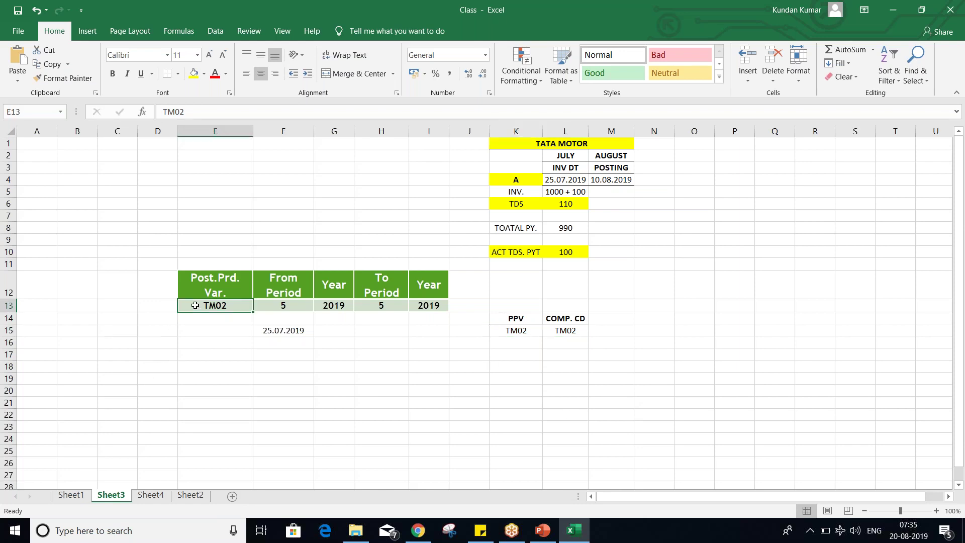
left_click(194, 73)
left_click(206, 365)
Set the From Period in cell F13 of the posting period table to 4.
left_click(287, 307)
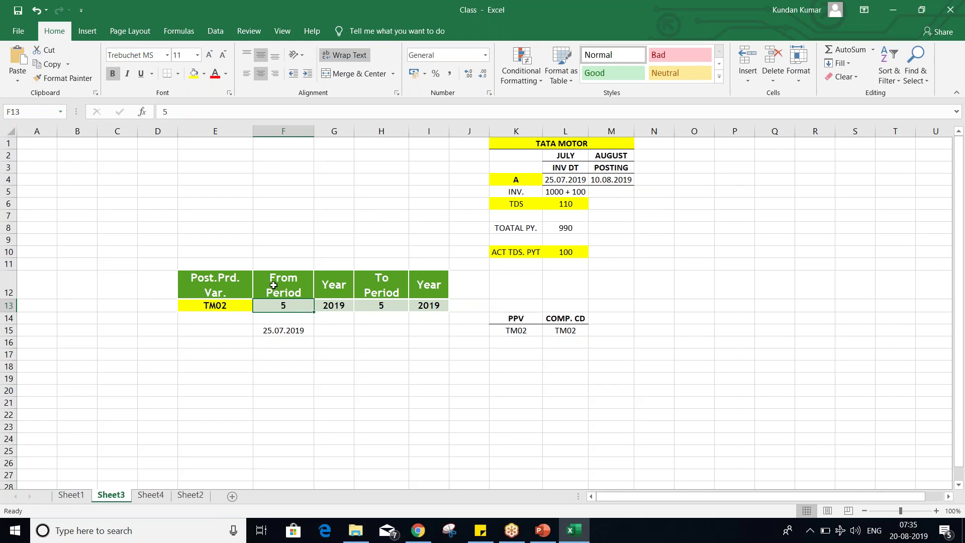
left_click(373, 301)
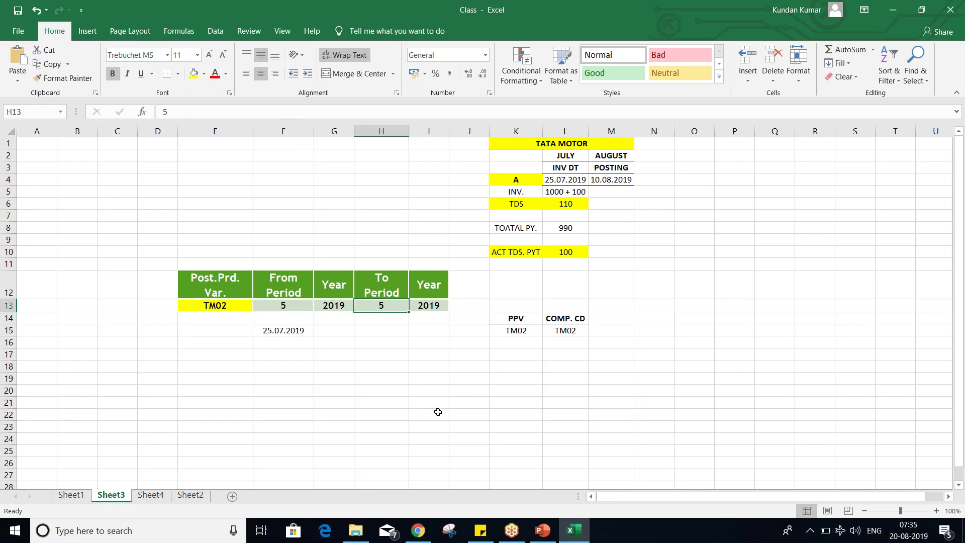
left_click(287, 298)
left_click(289, 307)
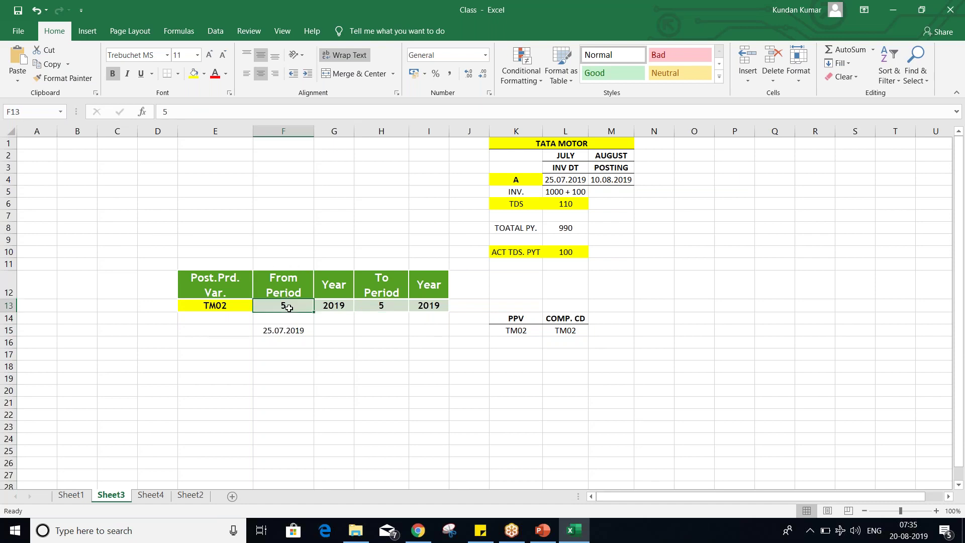
type("4")
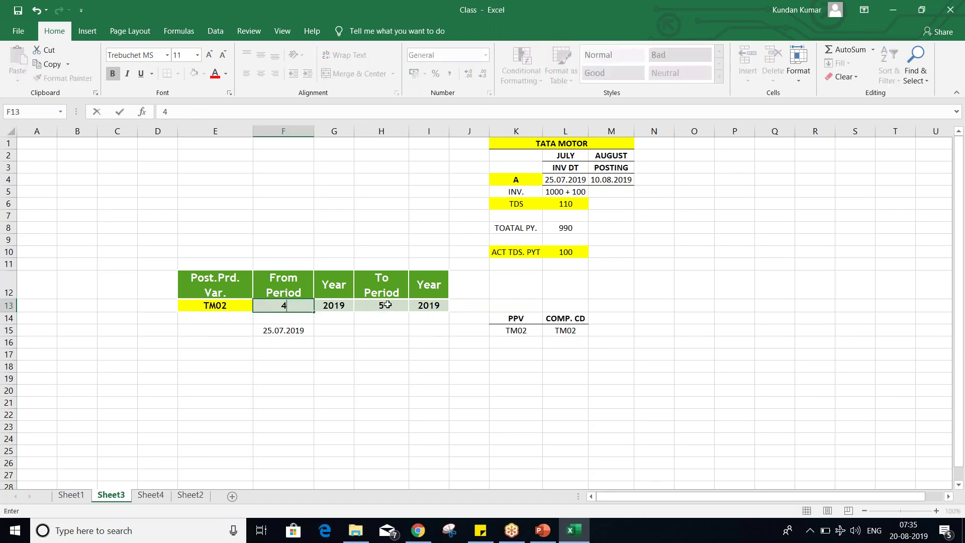
left_click(385, 307)
left_click(390, 365)
left_click(294, 304)
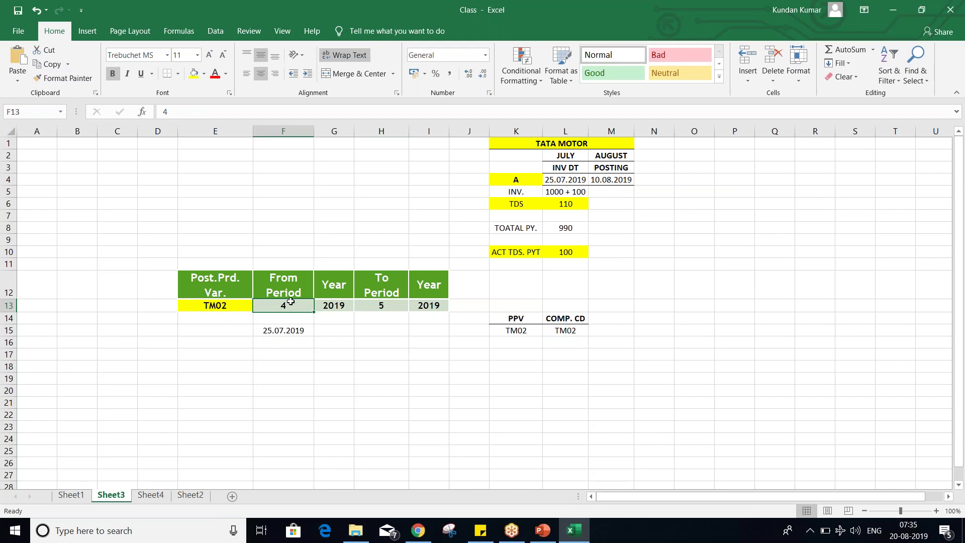
left_click(383, 305)
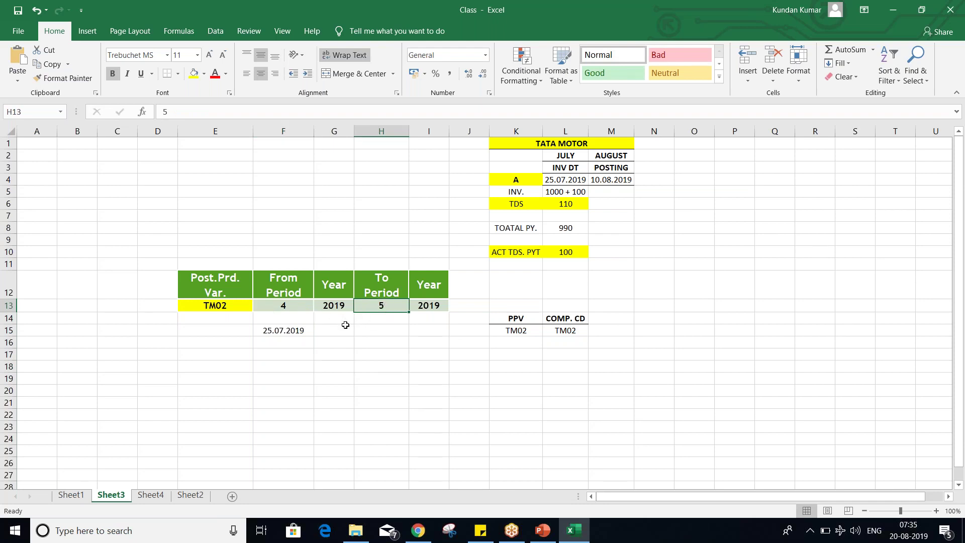
Set the From Period of posting period variant TM02 back to 5.
left_click(295, 305)
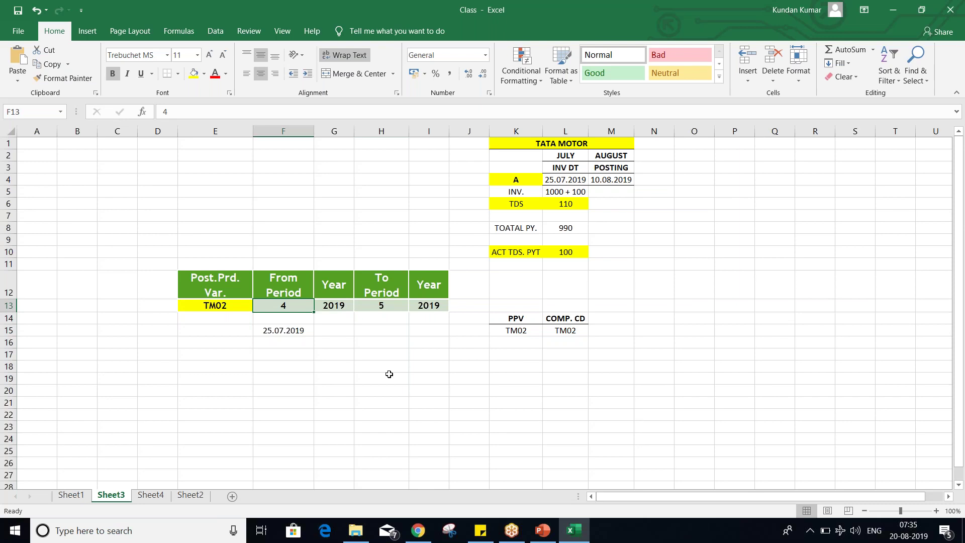
type("5")
left_click(377, 391)
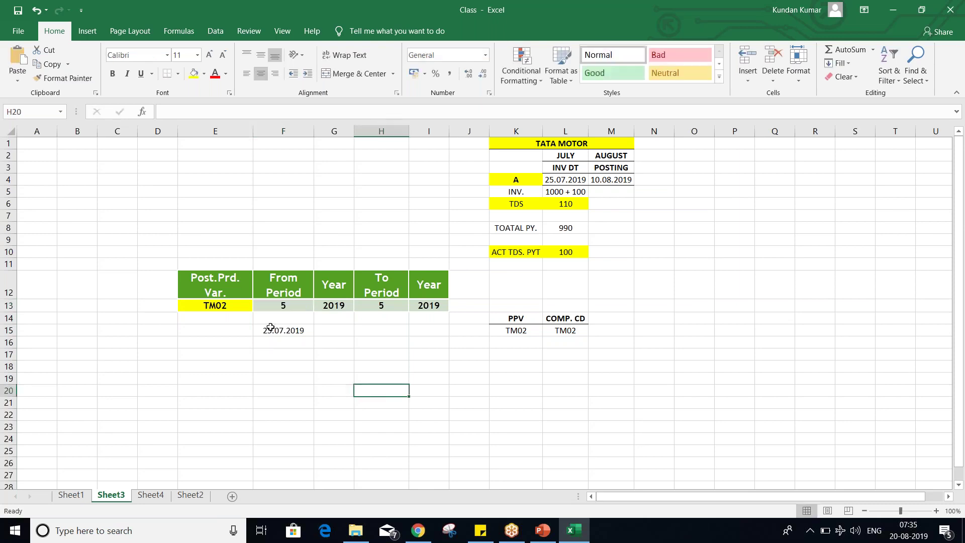
left_click(283, 315)
left_click(284, 306)
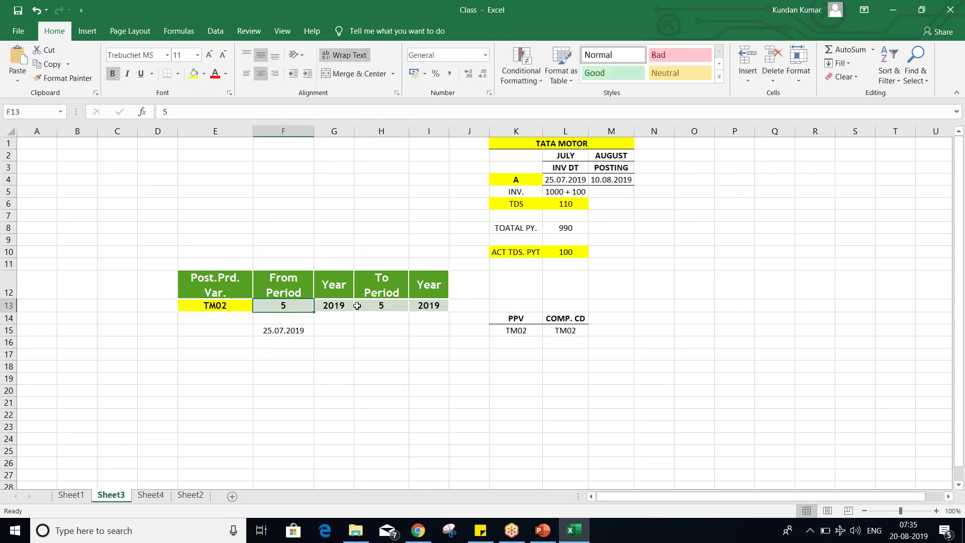
Enter an X in cell G15, beside the 25.07.2019 date below the period table.
left_click(377, 308)
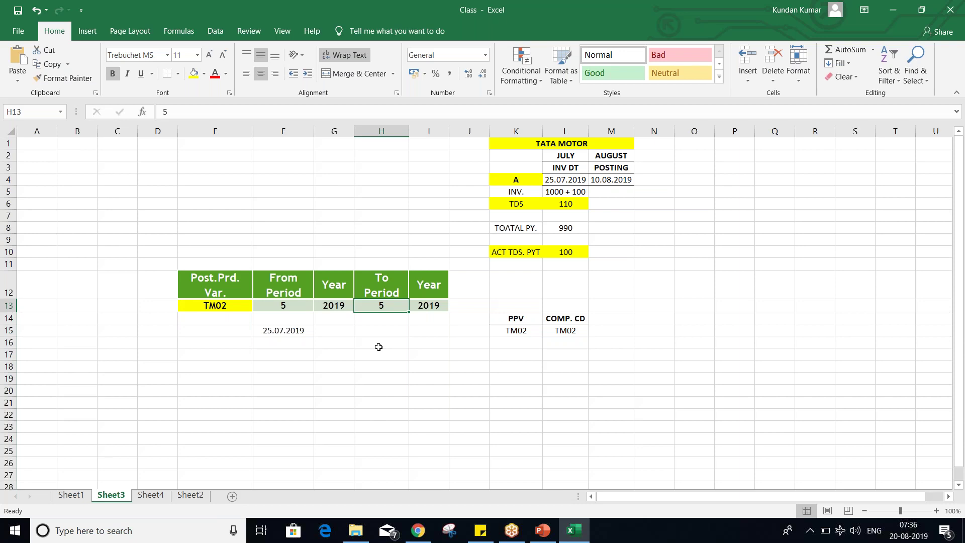
left_click(285, 330)
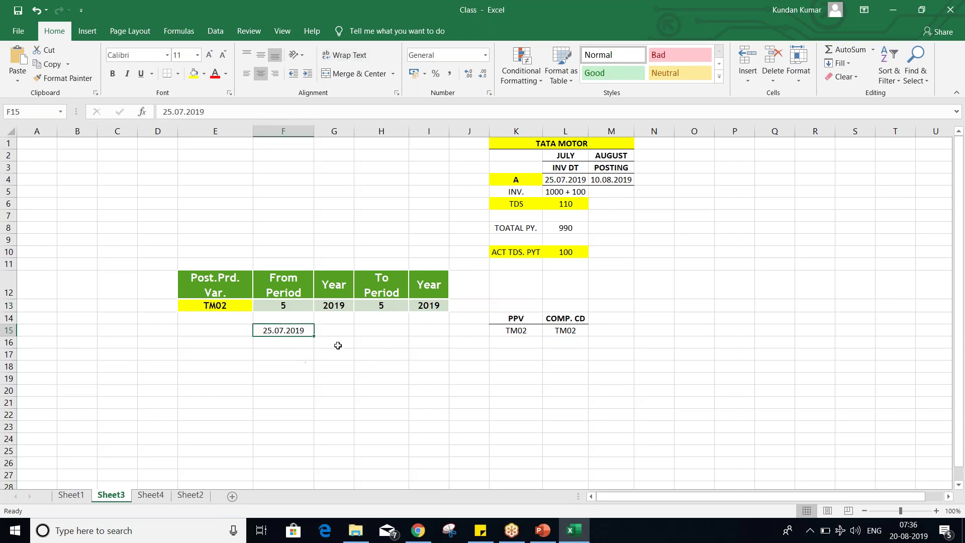
left_click(336, 330)
type("X")
key("Return")
left_click(340, 392)
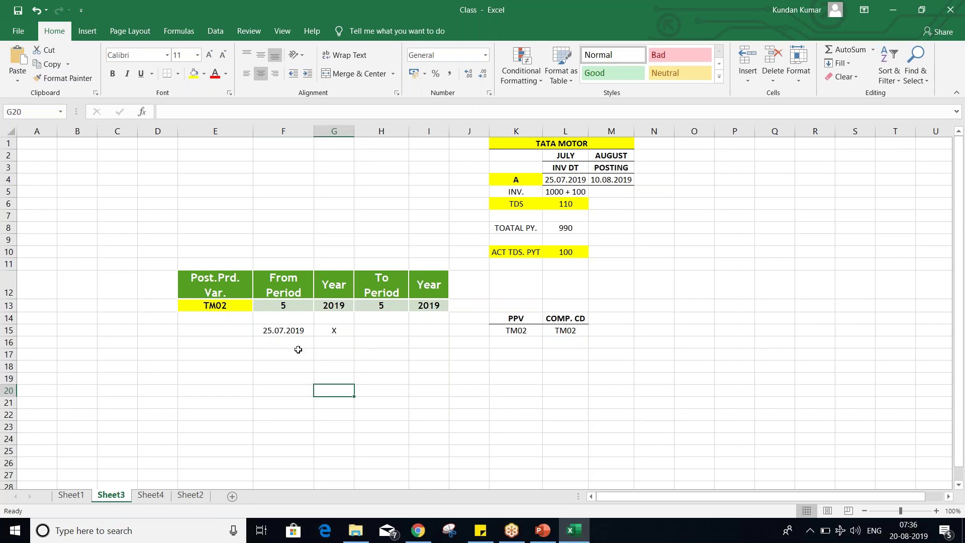
Change the From Period of the TM02 row in the period table to 4.
left_click(503, 182)
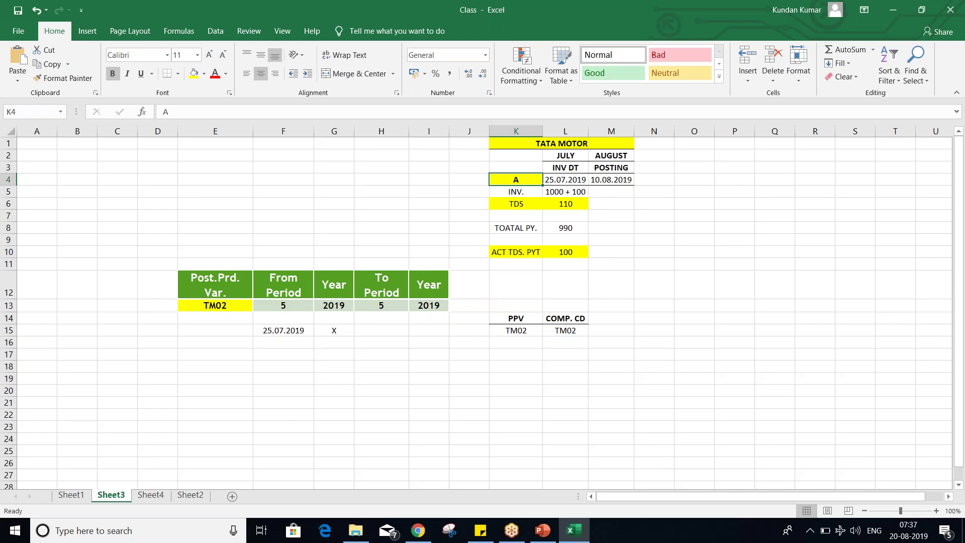
left_click(278, 332)
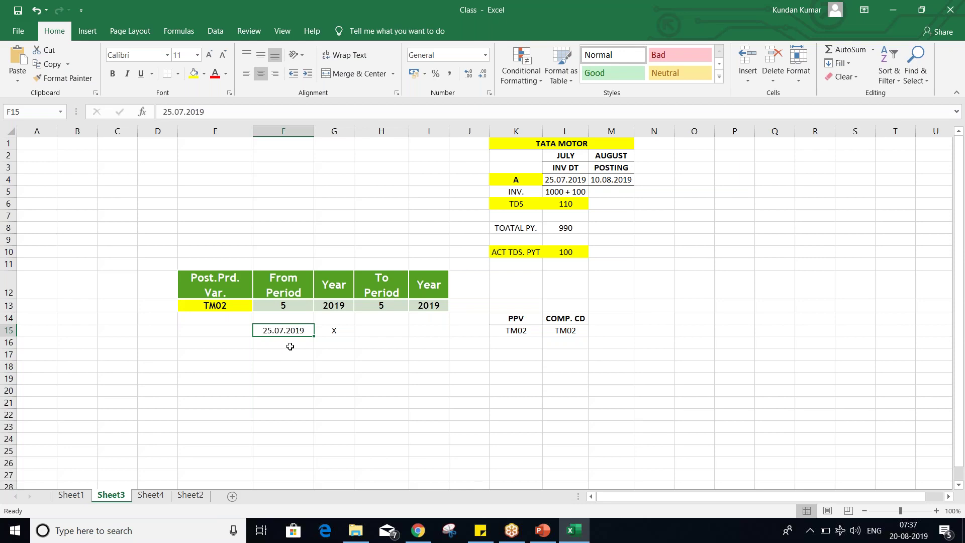
left_click(300, 350)
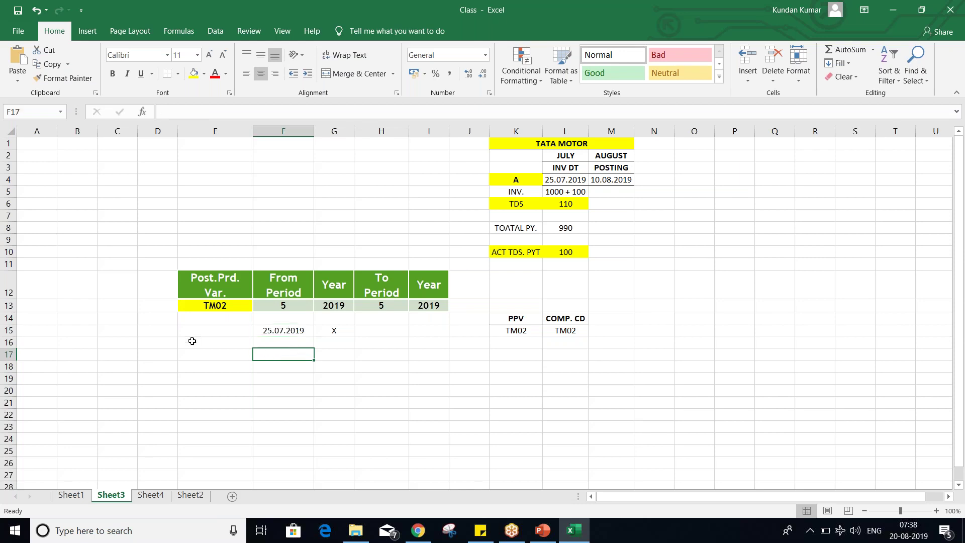
left_click(271, 331)
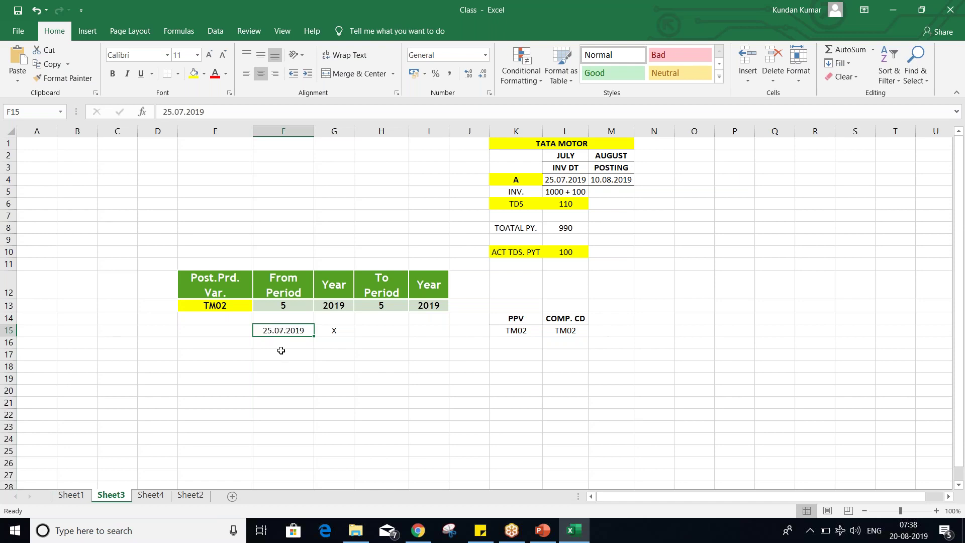
left_click(284, 302)
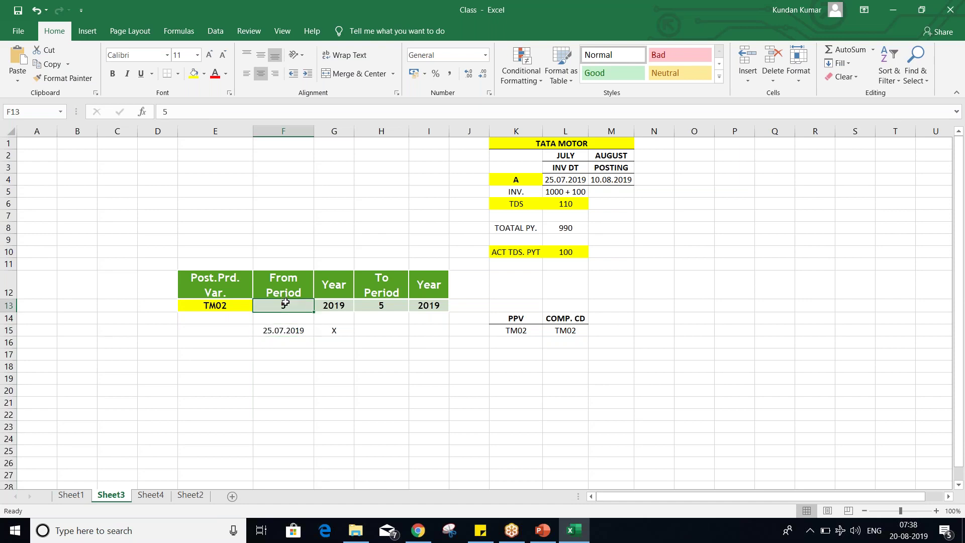
type("4")
key("Return")
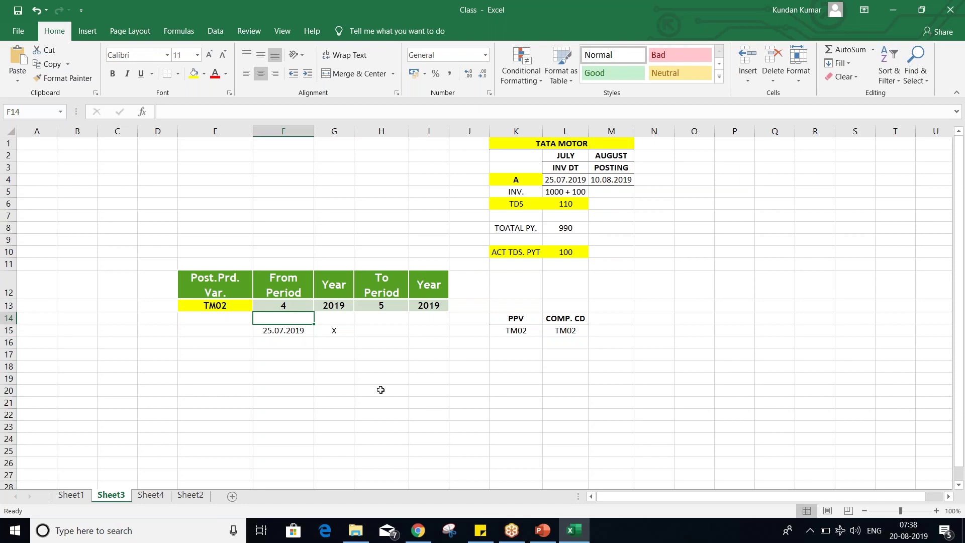
left_click(281, 330)
left_click(324, 330)
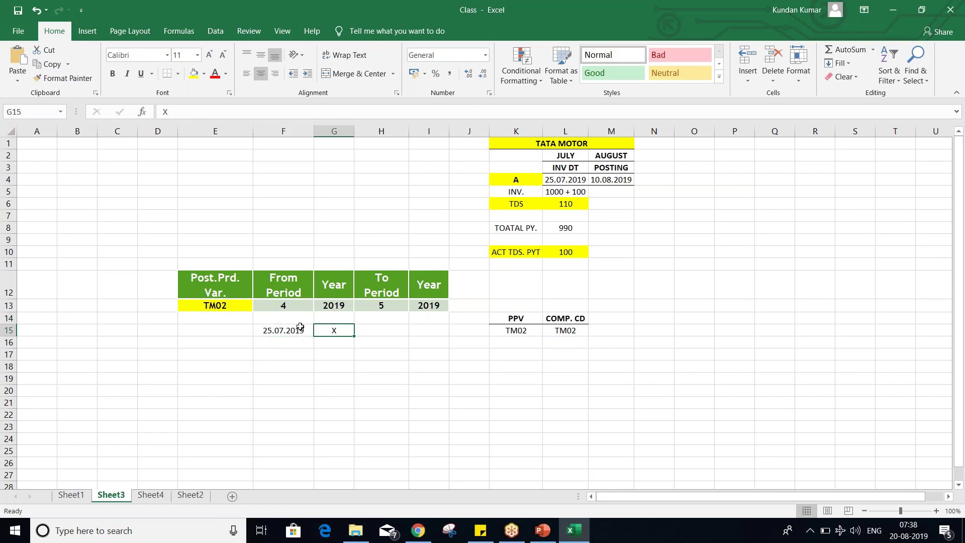
left_click(299, 327)
left_click(333, 332)
Return the From Period in the TM02 row, cell F13, to 5.
left_click(509, 181)
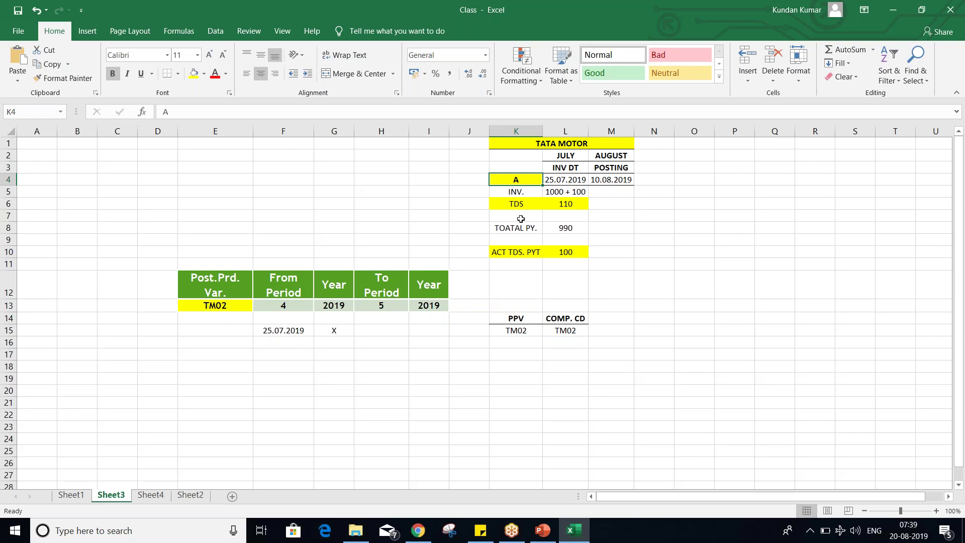
left_click(281, 306)
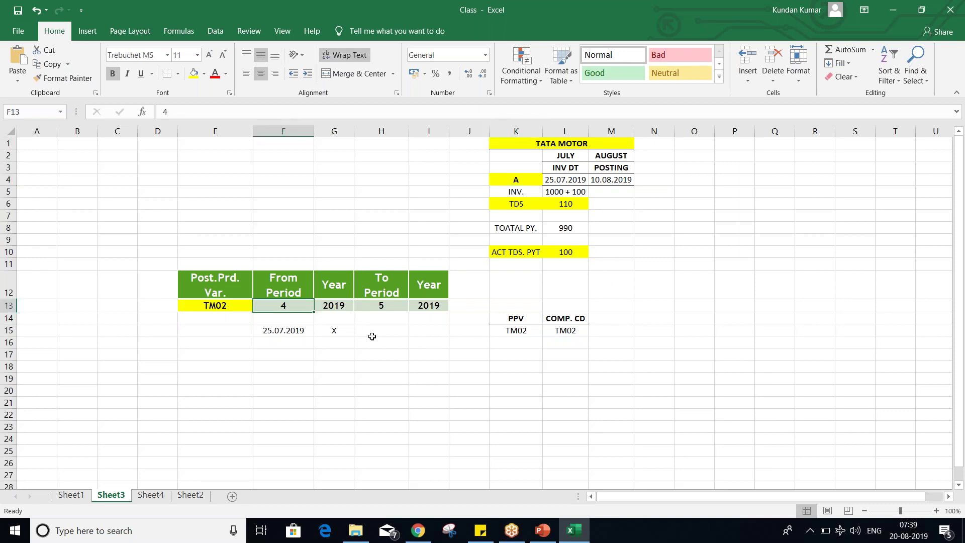
type("5")
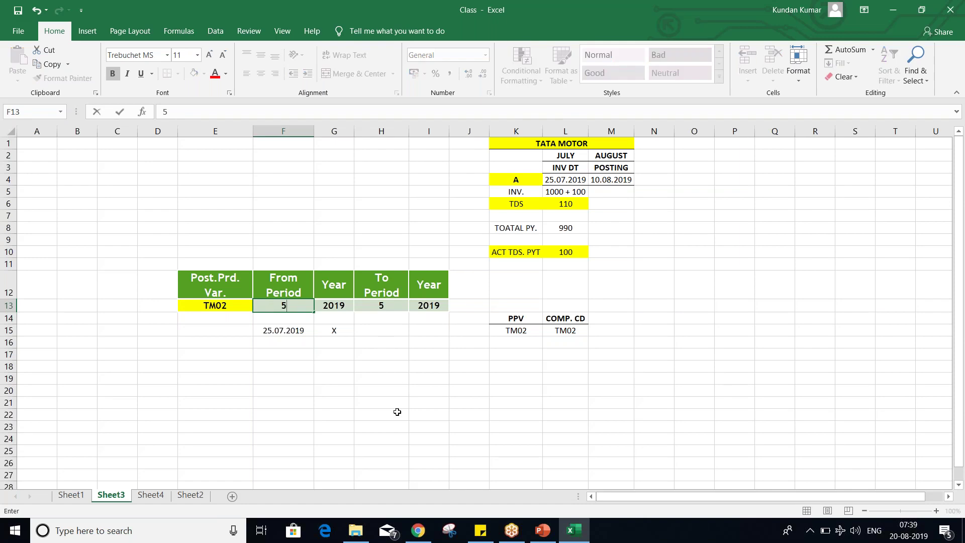
left_click(397, 411)
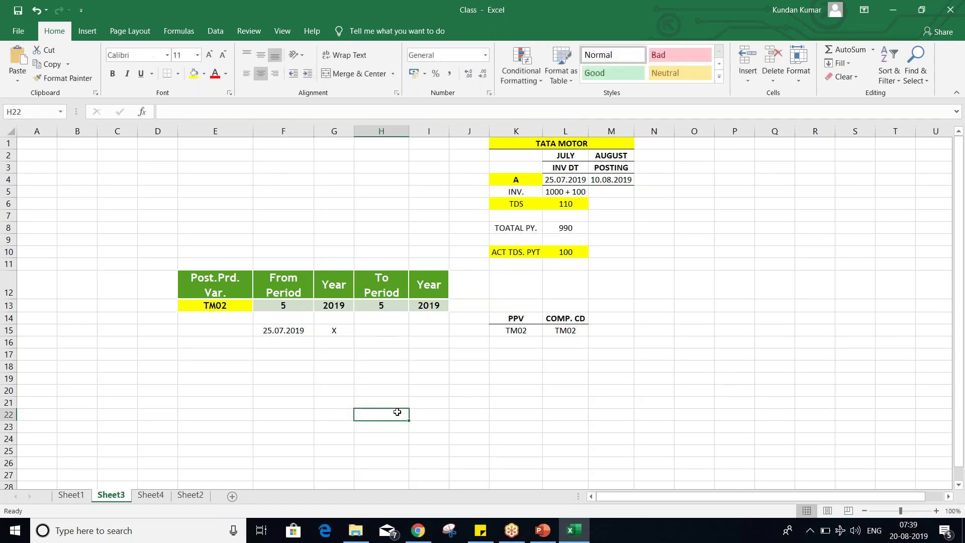
Replace the date in cell F15 below the period table with 20.09.2019.
left_click(268, 333)
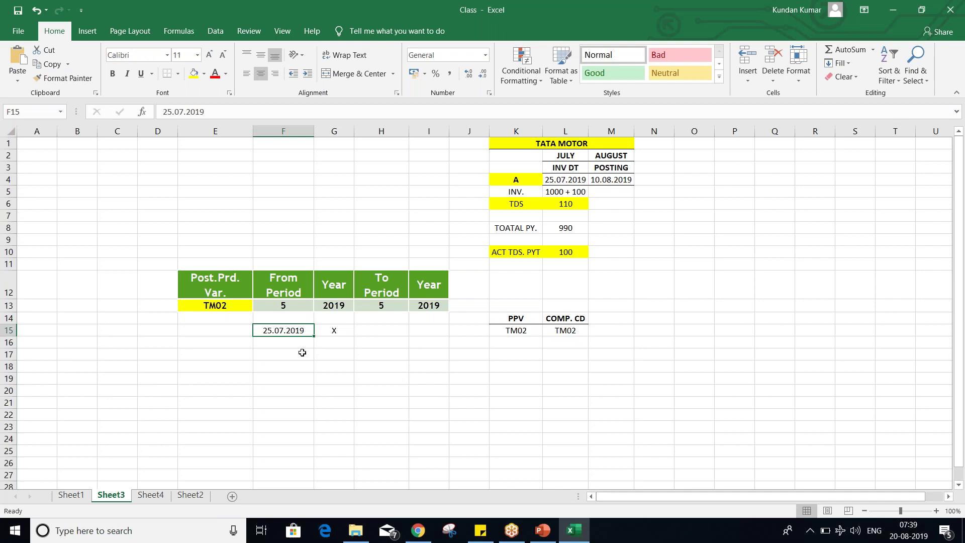
key("BackSpace")
type("20.")
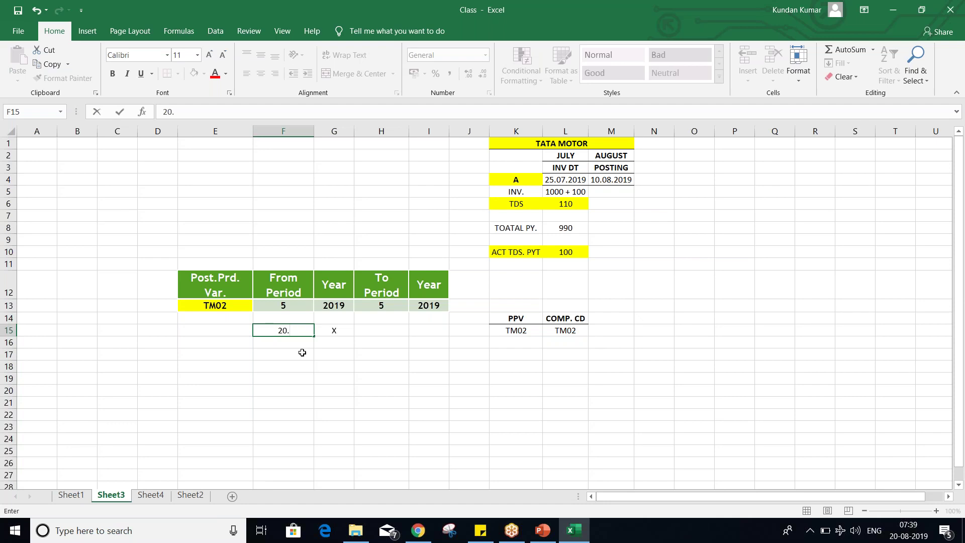
type("09.2019")
key("Return")
left_click(287, 332)
Compare the posting date in F15 with the From Period and To Period of variant TM02.
left_click_drag(304, 305, 397, 301)
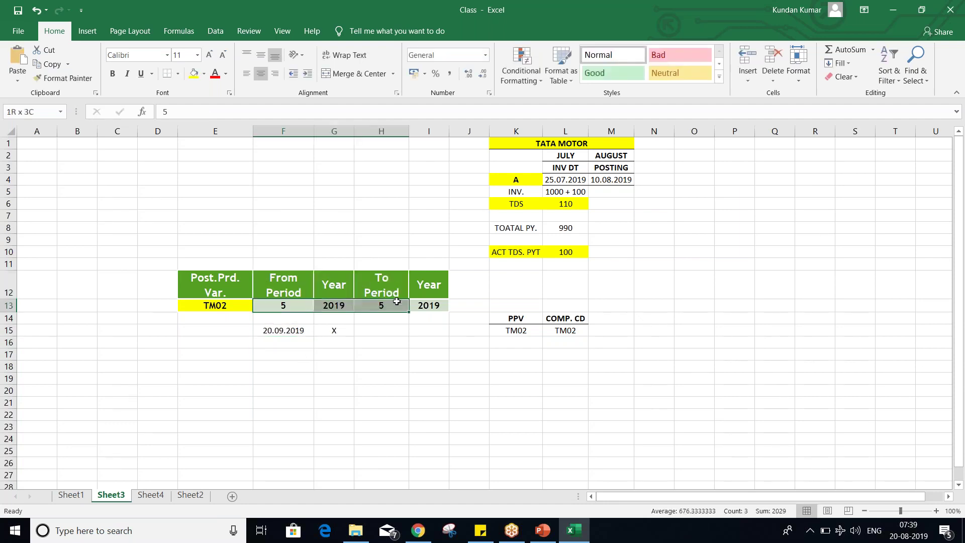
left_click(280, 331)
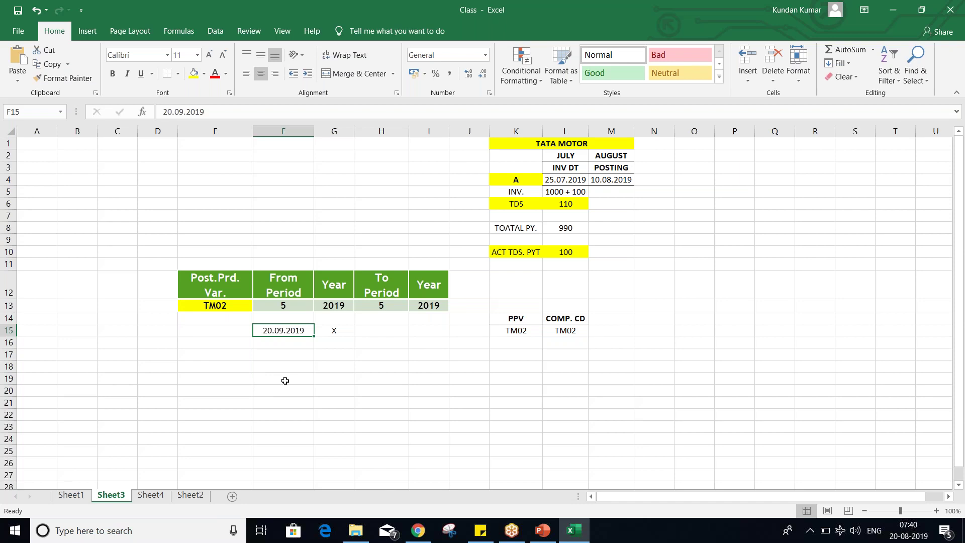
left_click(290, 304)
left_click(369, 310)
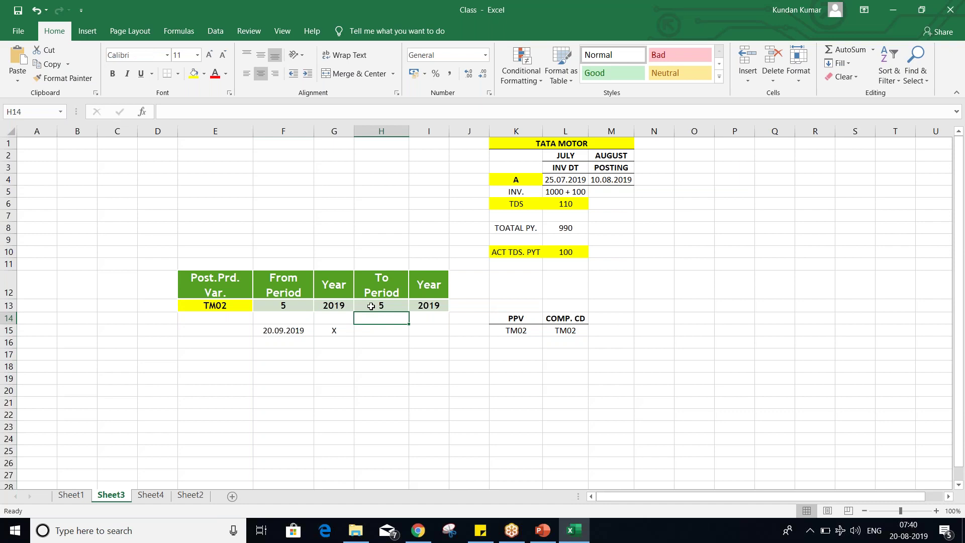
left_click(289, 301)
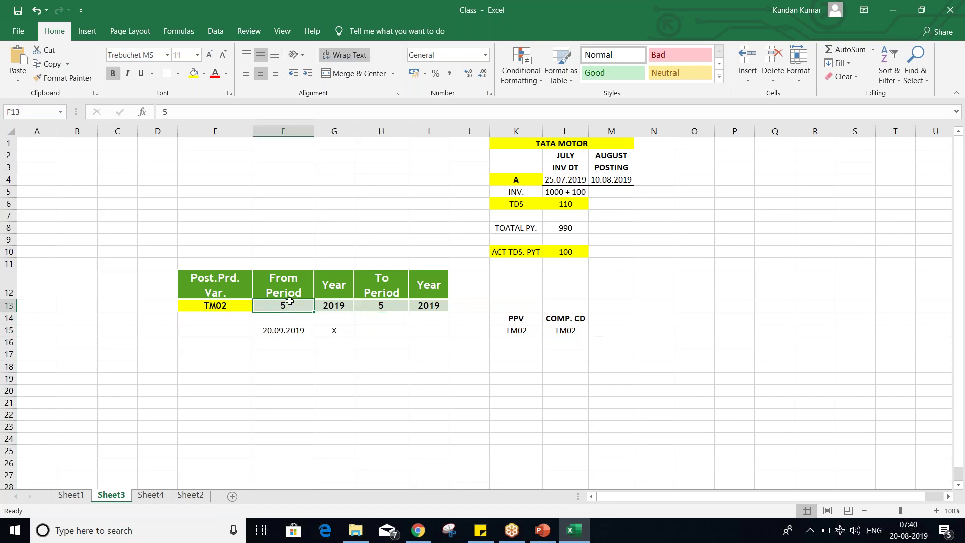
left_click(383, 300)
left_click(265, 307)
left_click(382, 307)
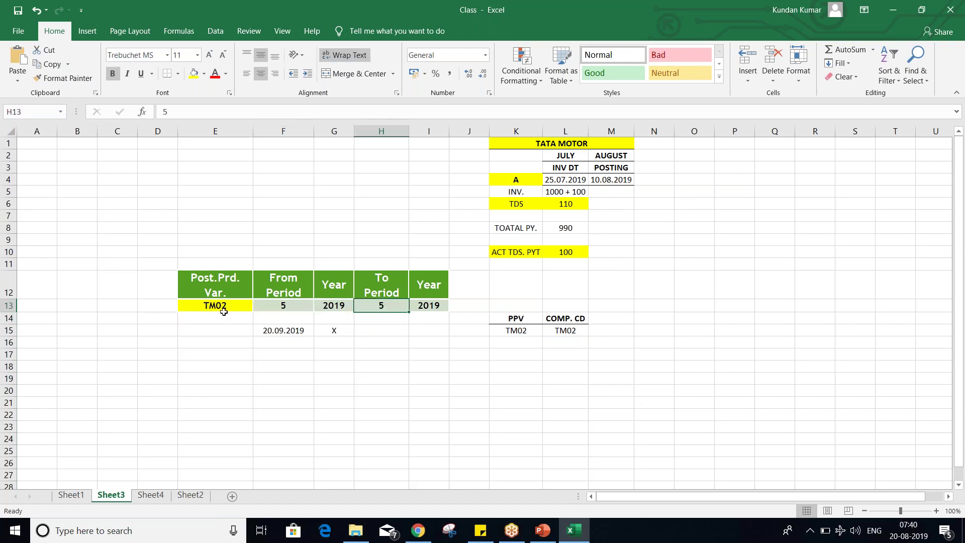
left_click(281, 306)
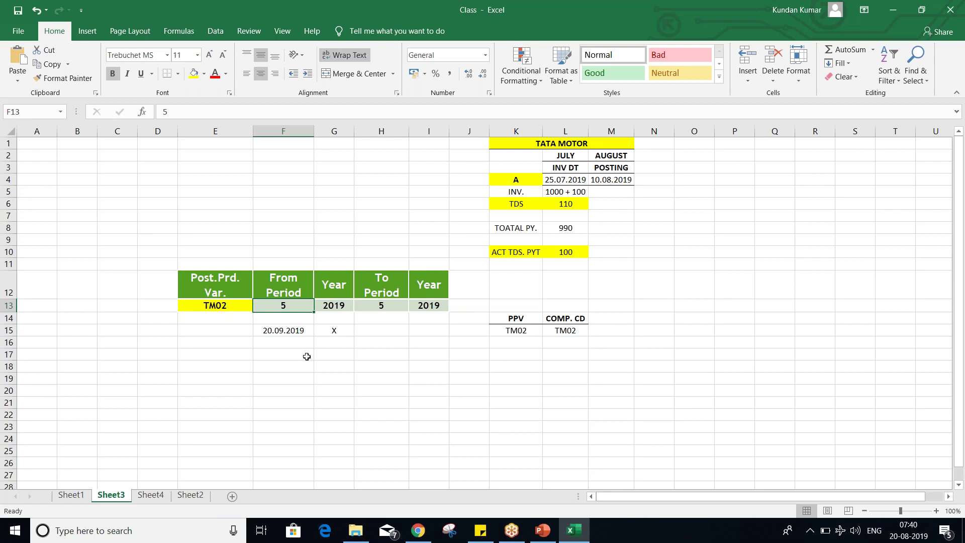
Replace the posting date in cell F15 with 25.07.2019.
left_click(293, 332)
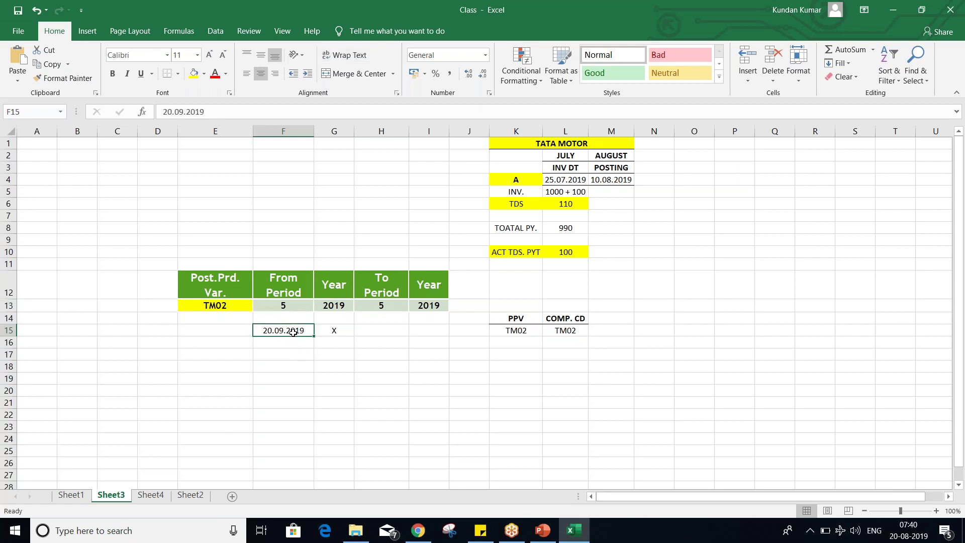
type("2")
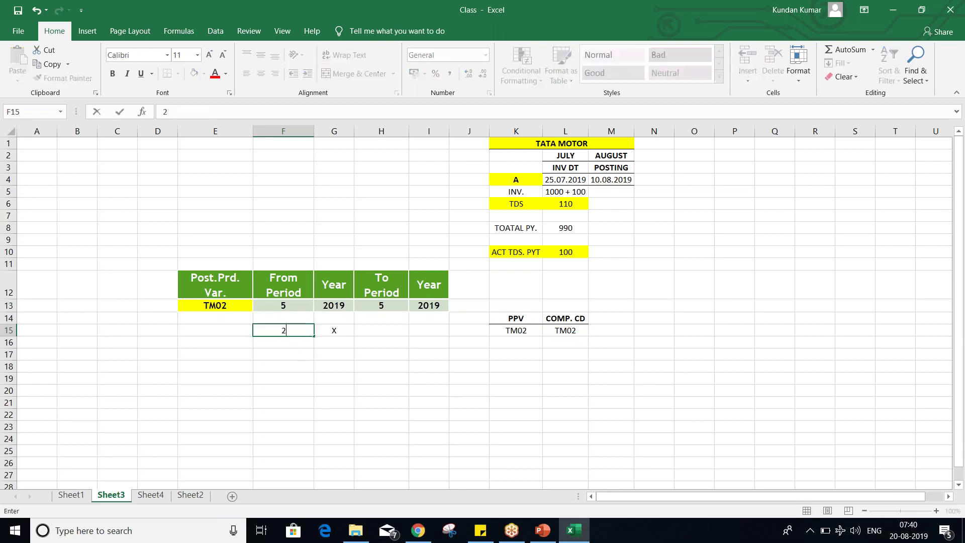
type("5.07.2019")
key("Return")
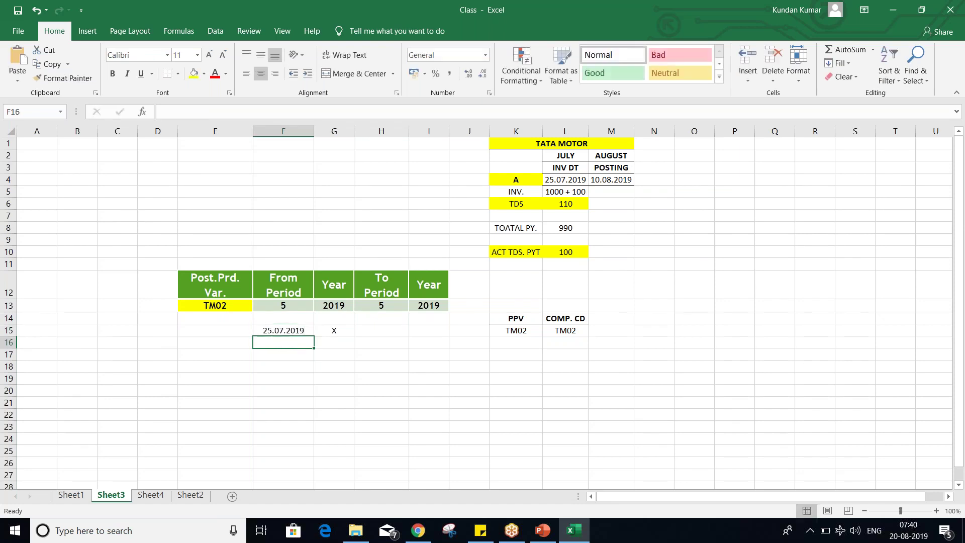
Set the From Period of variant TM02, cell F13, to 4.
left_click(291, 331)
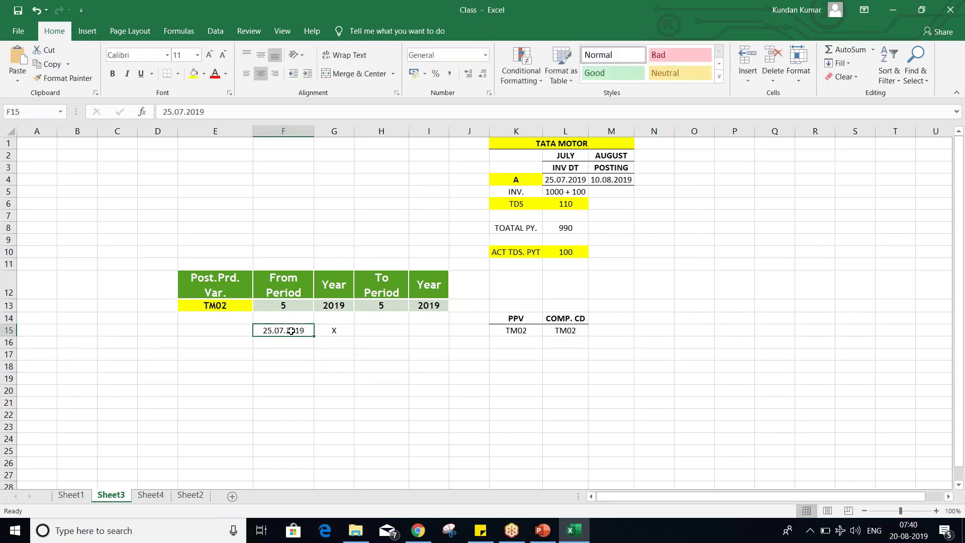
left_click(277, 306)
type("4")
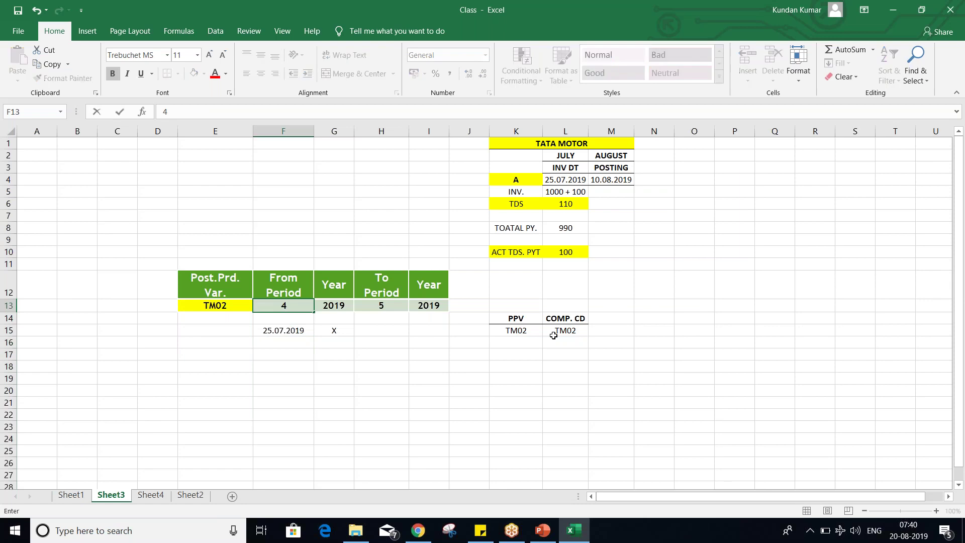
left_click(303, 341)
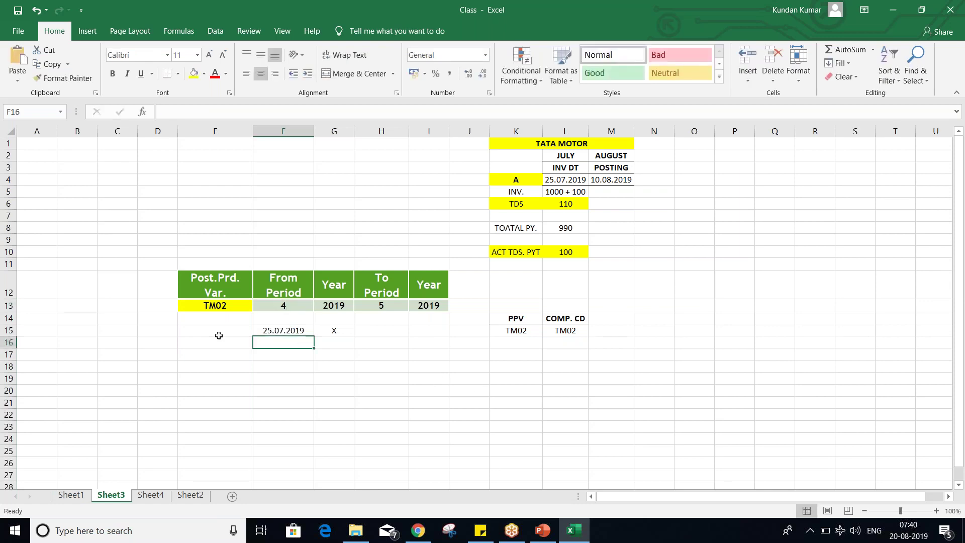
Enter a bold A in cell E15, beside the posting date.
left_click(218, 334)
type("A")
key("Return")
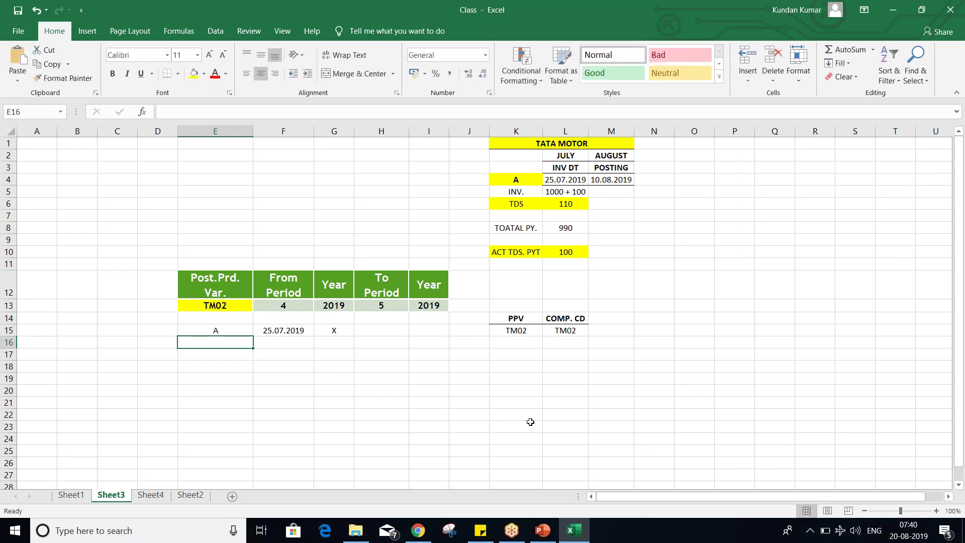
left_click(217, 332)
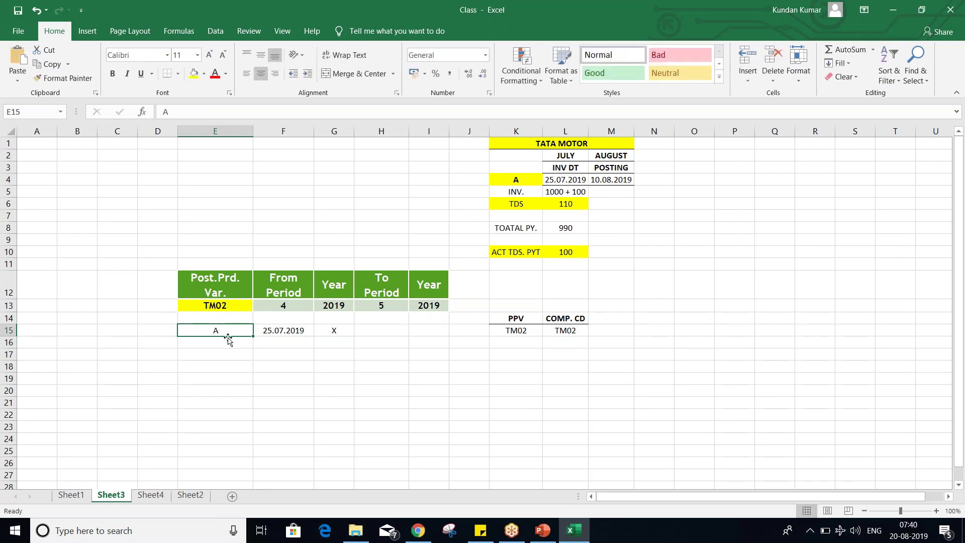
left_click(387, 407)
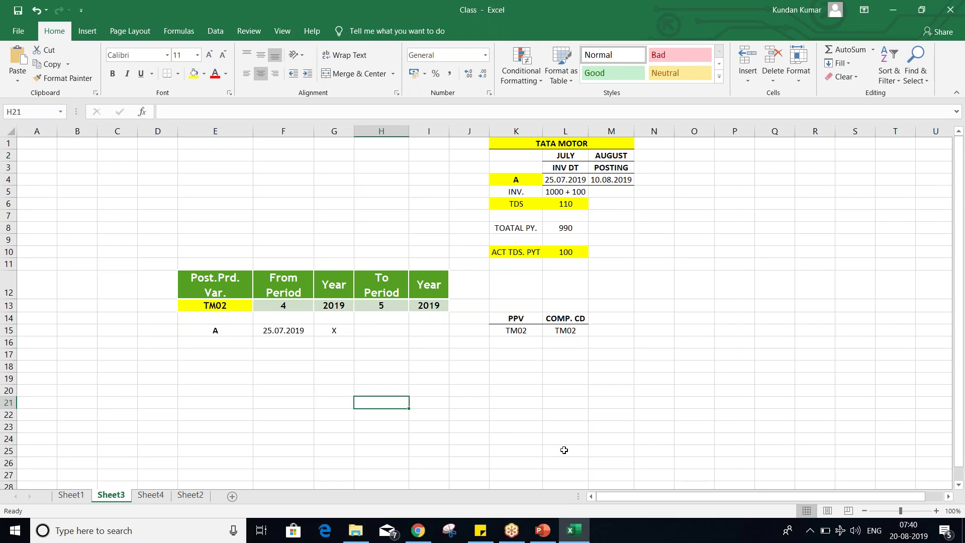
Review the month-to-period numbers on the Posting Period Variant slide in PowerPoint and return to the Excel sheet.
key("alt+Tab")
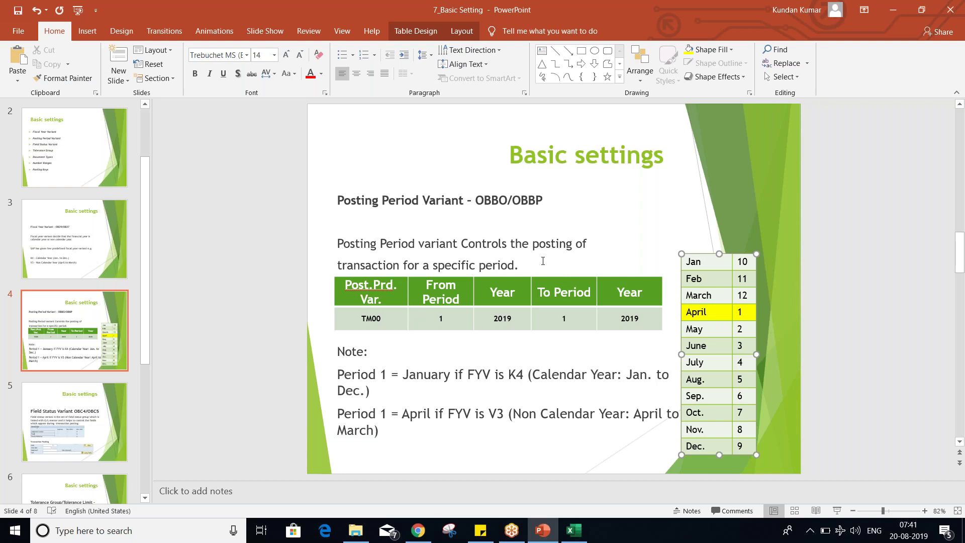
key("alt+Tab")
key("alt+Tab")
key("alt+Tab")
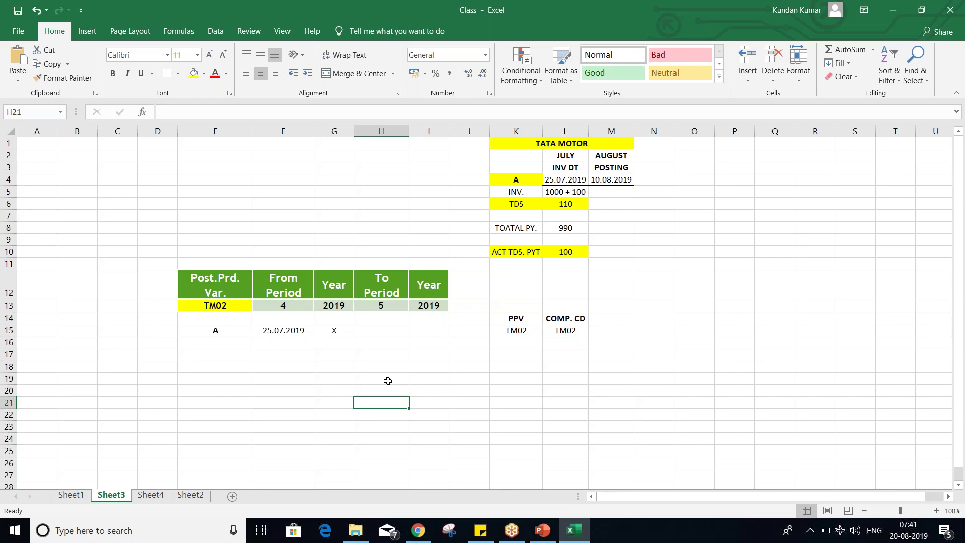
left_click(295, 379)
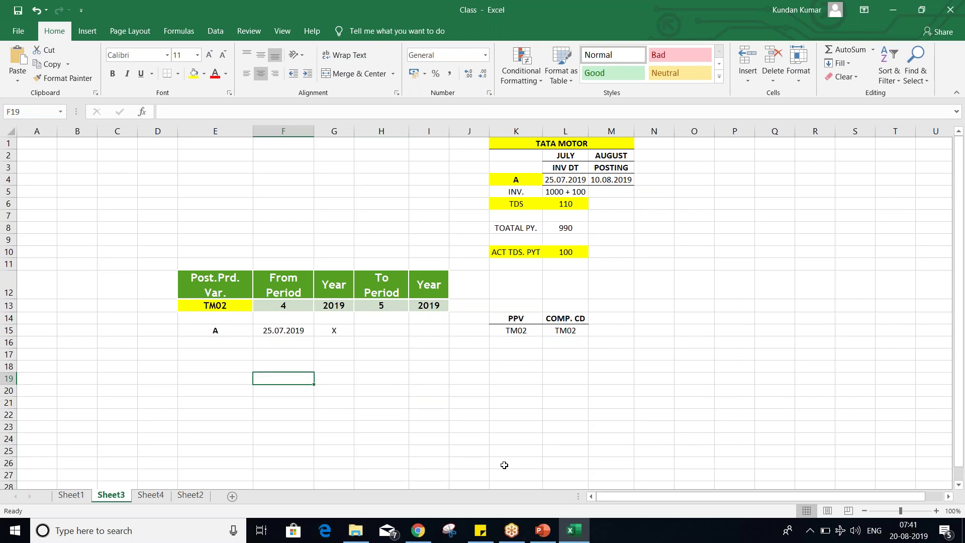
Start SAP Logon from the desktop and open the FICO connection.
key("super+d")
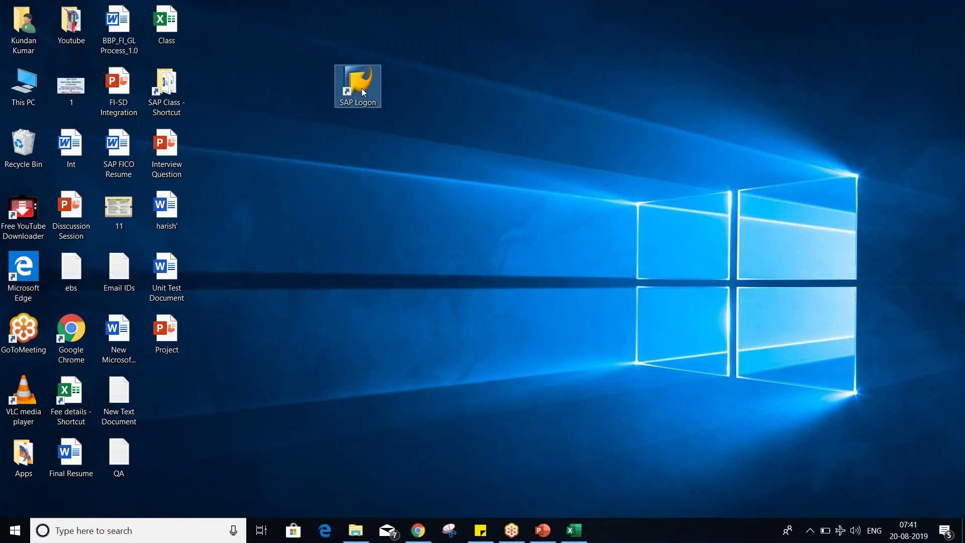
right_click(362, 89)
left_click(369, 97)
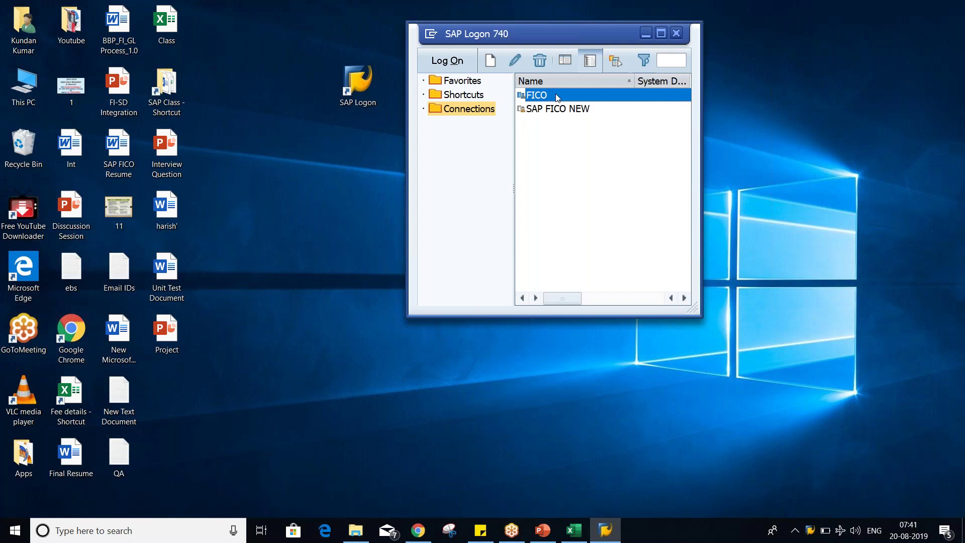
double_click(557, 97)
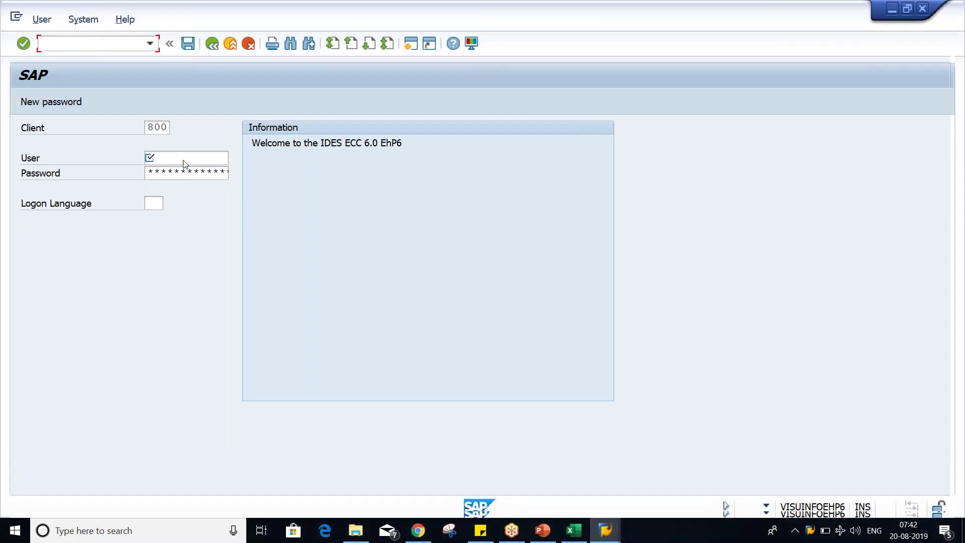
Log on to client 800 with the SAP user name and the account password.
left_click(184, 161)
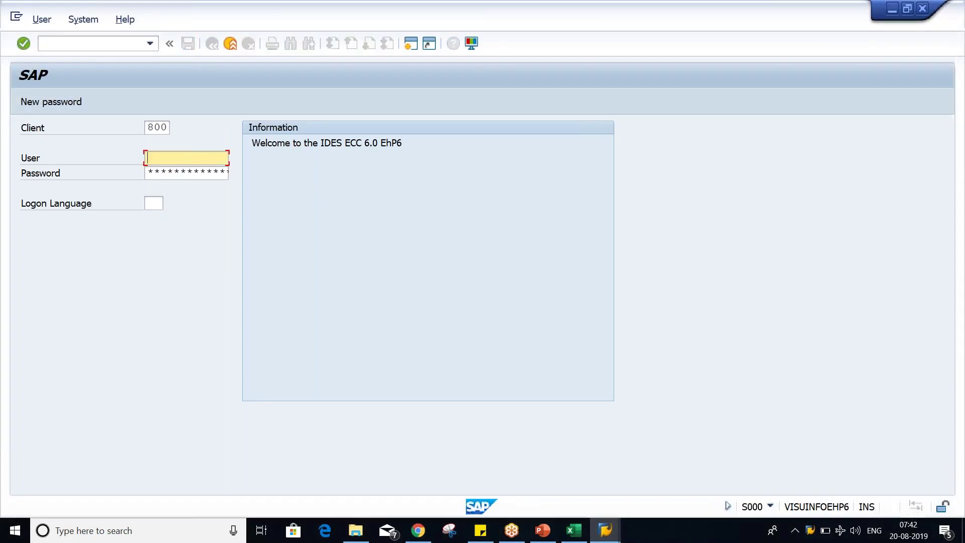
key("BackSpace")
left_click(185, 188)
key("Tab")
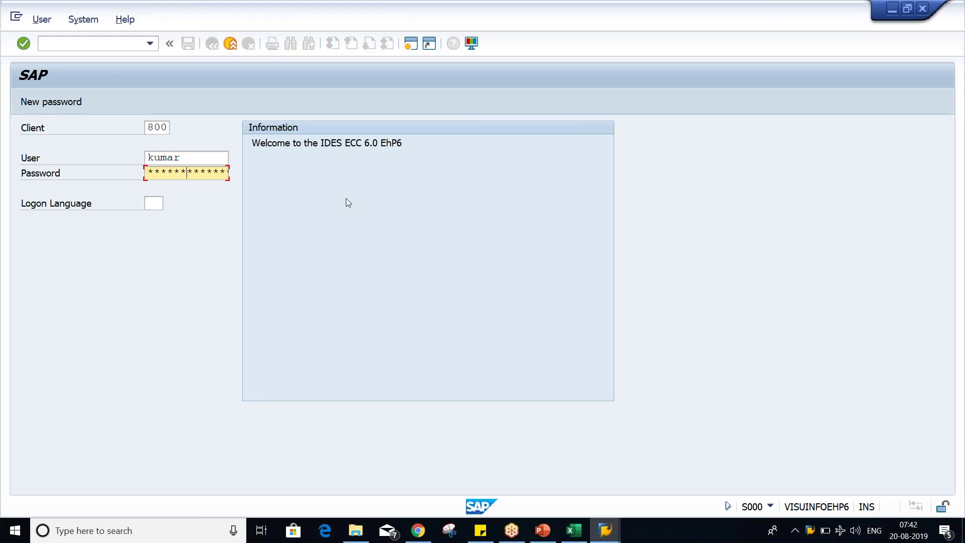
key("Return")
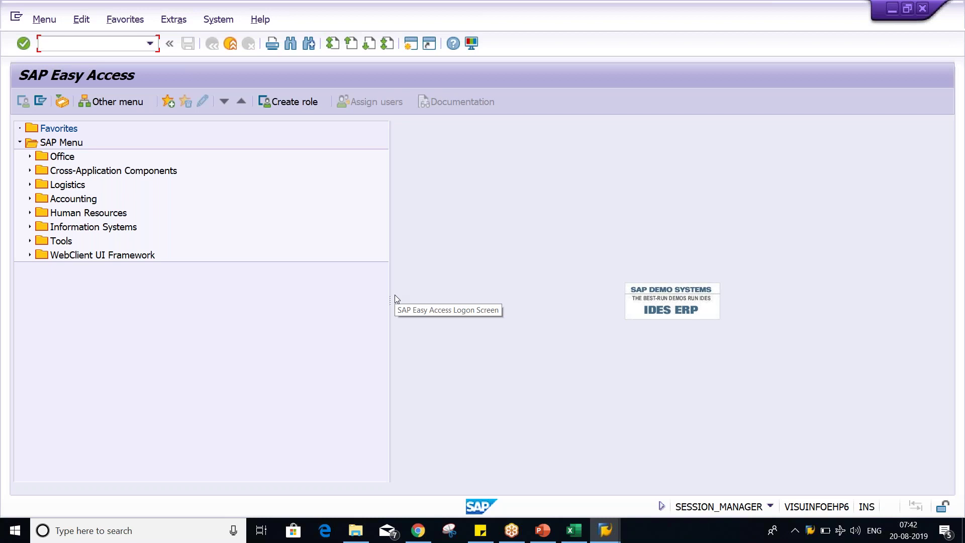
Run transaction OBBO to open the definition of posting period variants.
type("OBO")
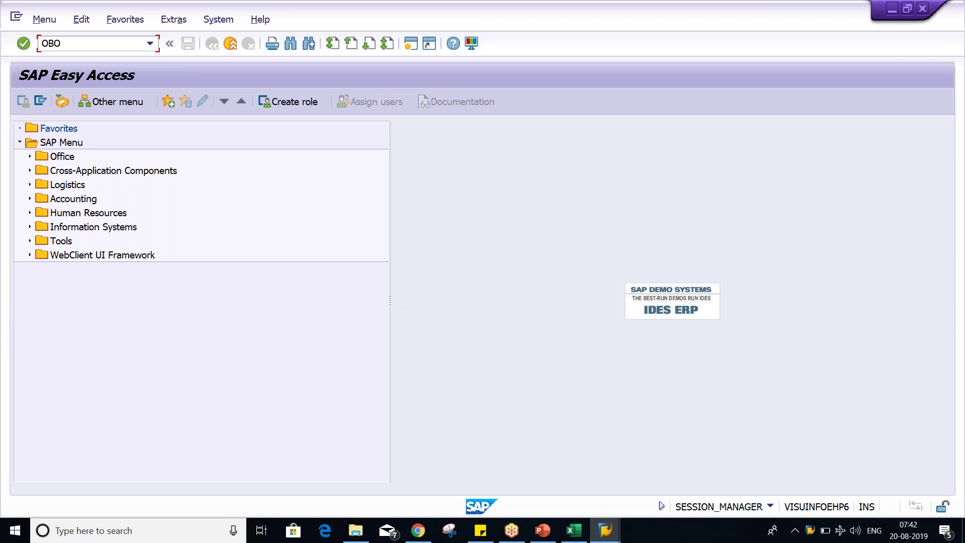
key("BackSpace")
type("BO")
key("Return")
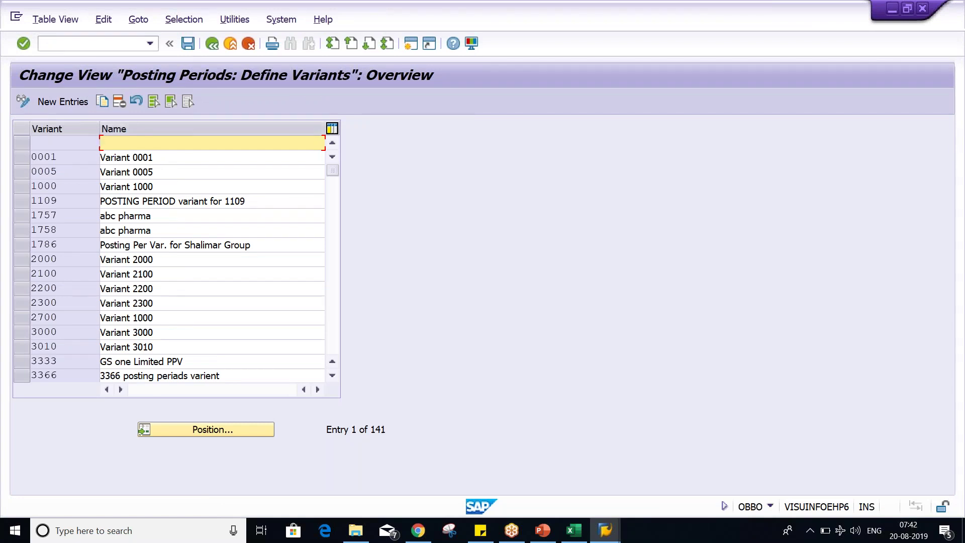
Add a posting period variant TM02 named TATA MOTOR PPV and save it in the TATA MOTOR customizing request.
left_click(80, 103)
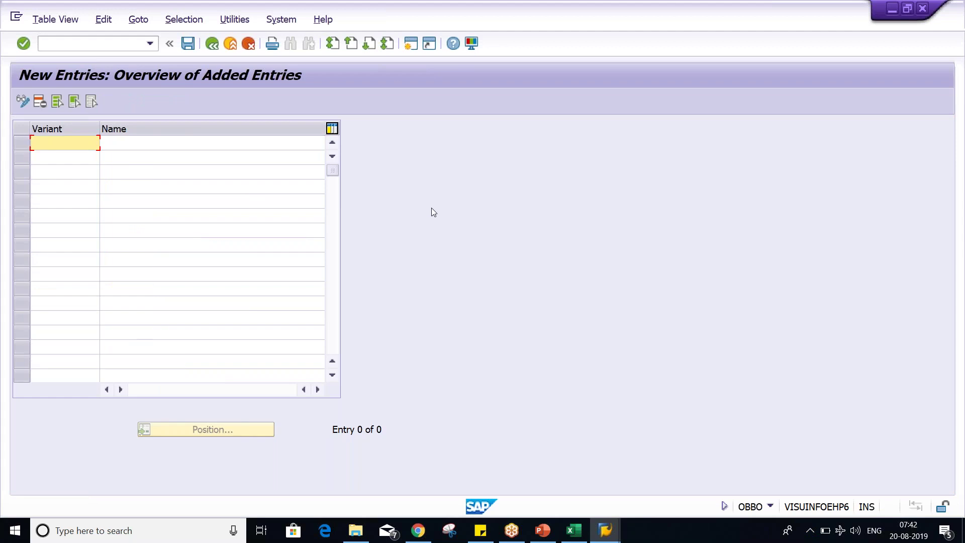
type("TM02")
key("Tab")
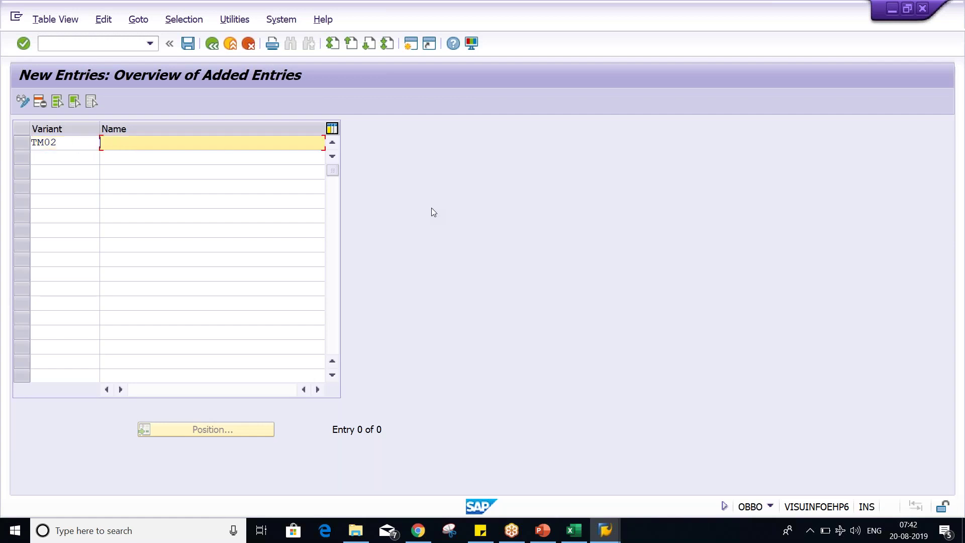
key("BackSpace")
key("Down")
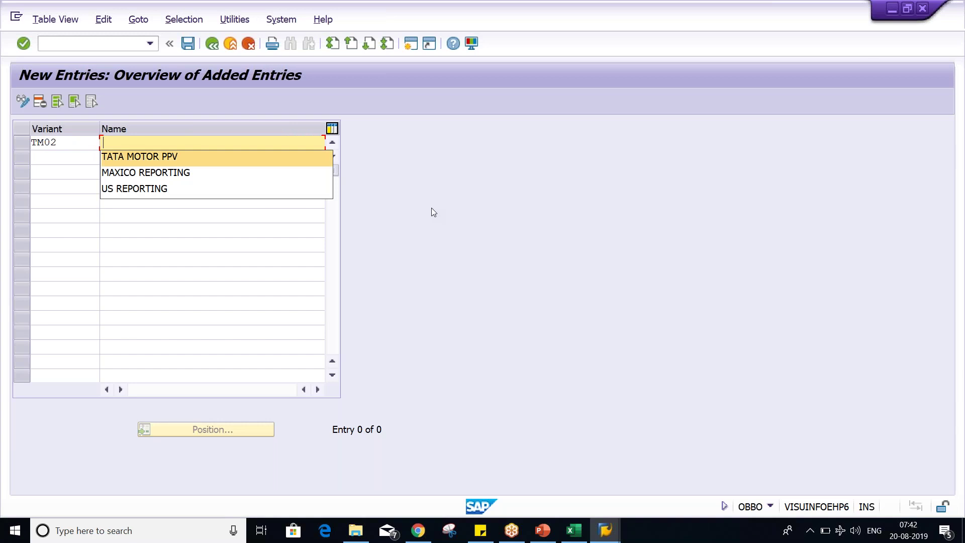
key("Return")
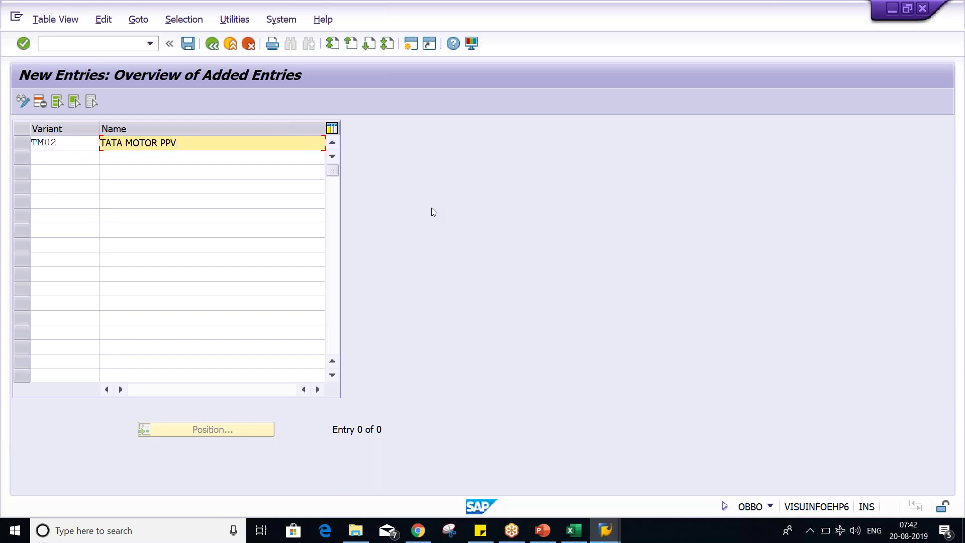
key("Return")
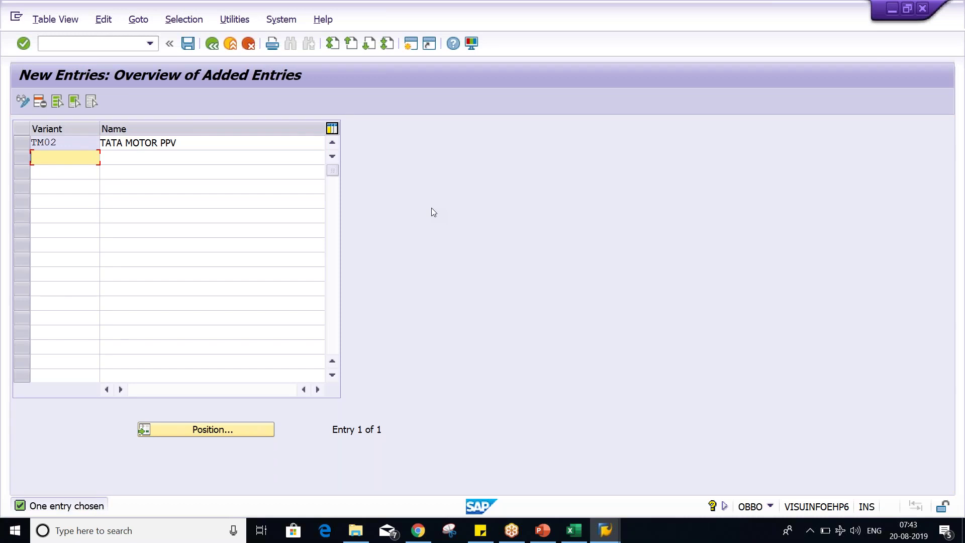
key("ctrl+s")
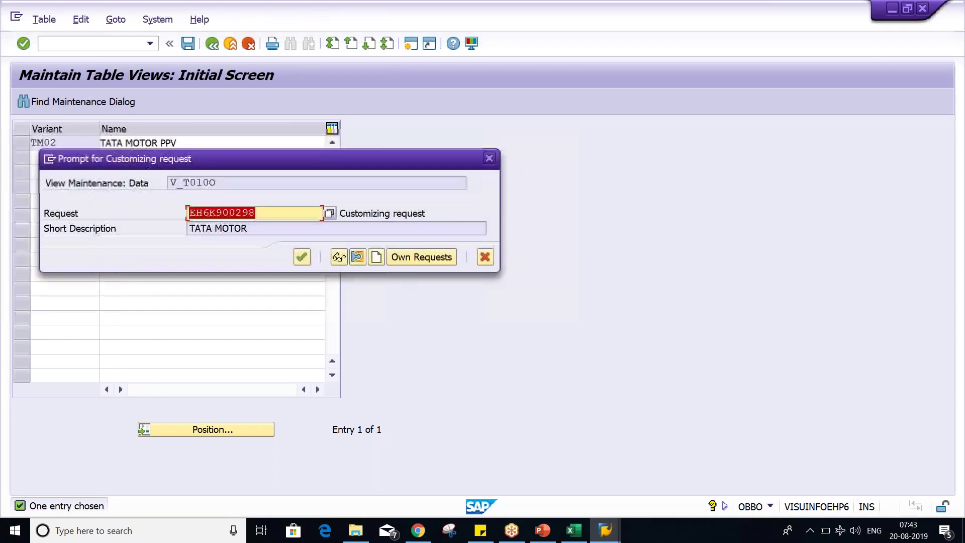
key("Return")
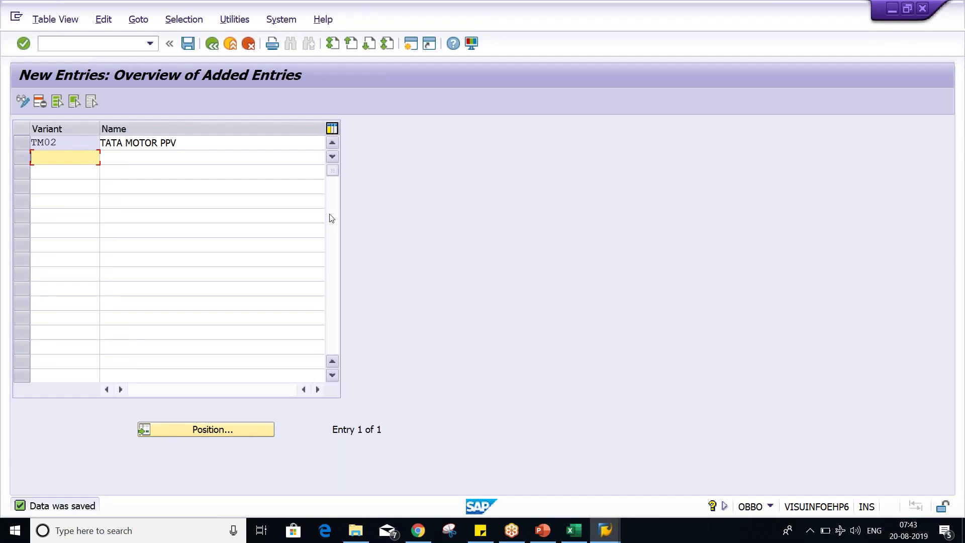
Switch to transaction OBBP, using /NOBBP, for assigning company codes to posting period variants.
left_click(101, 45)
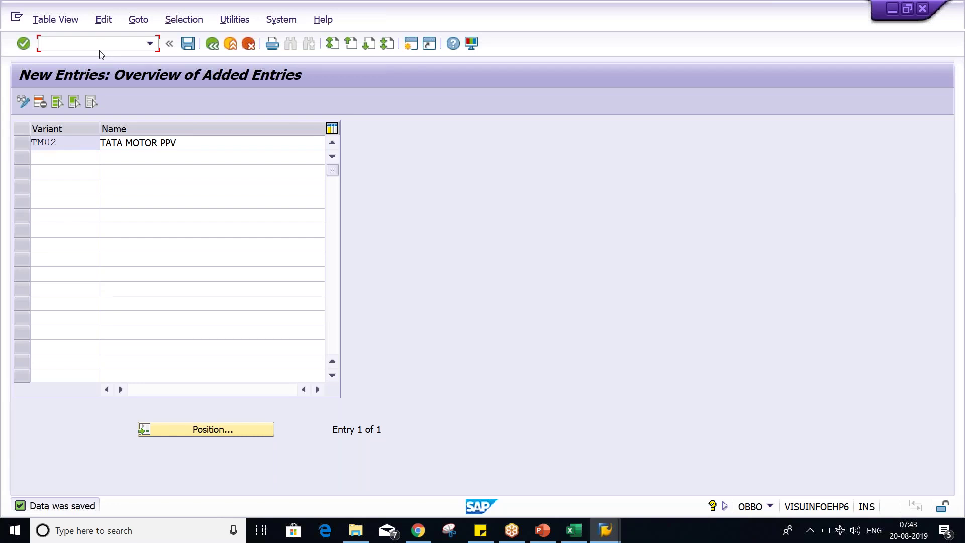
type("/NOBBP")
key("Return")
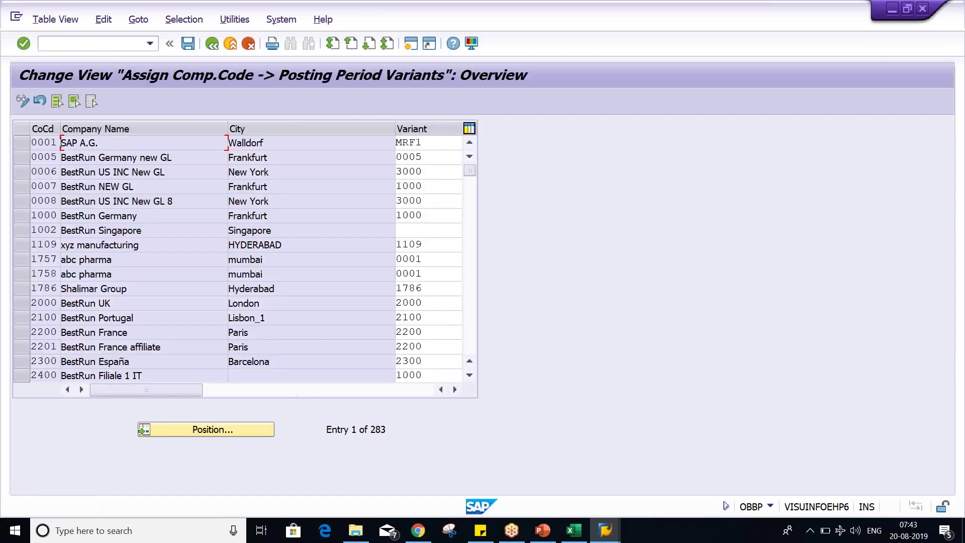
Find company code TM02 in the assignment list and enter TM02 as its posting period variant.
left_click(213, 428)
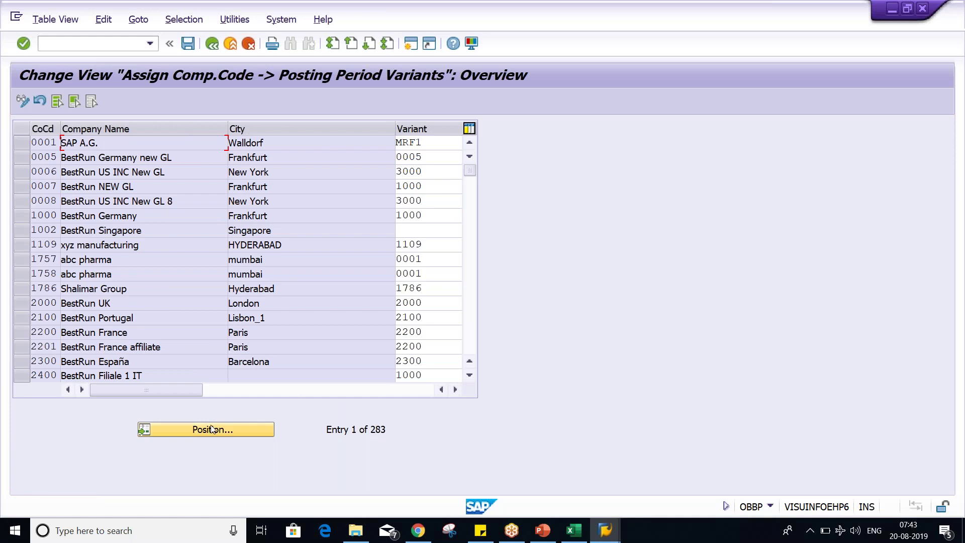
type("TM02")
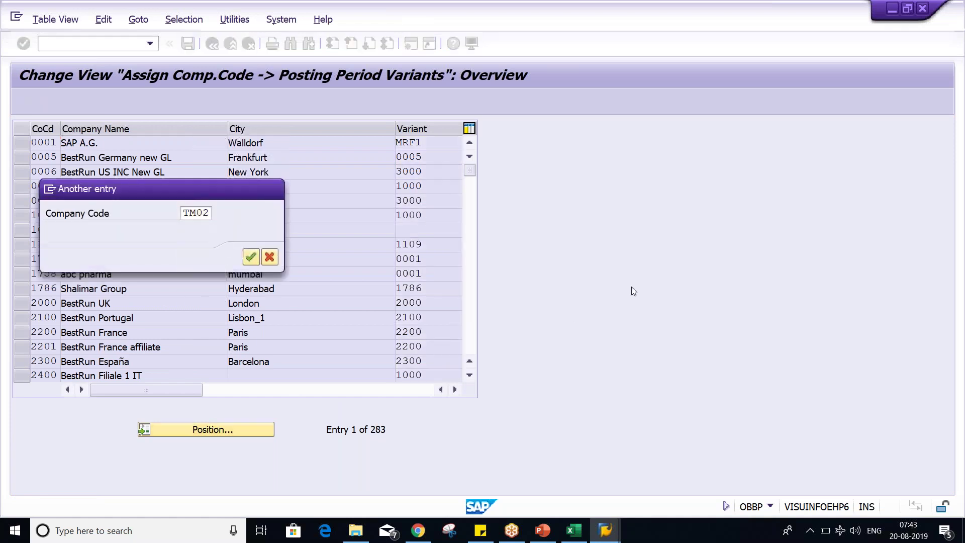
key("Return")
left_click(412, 142)
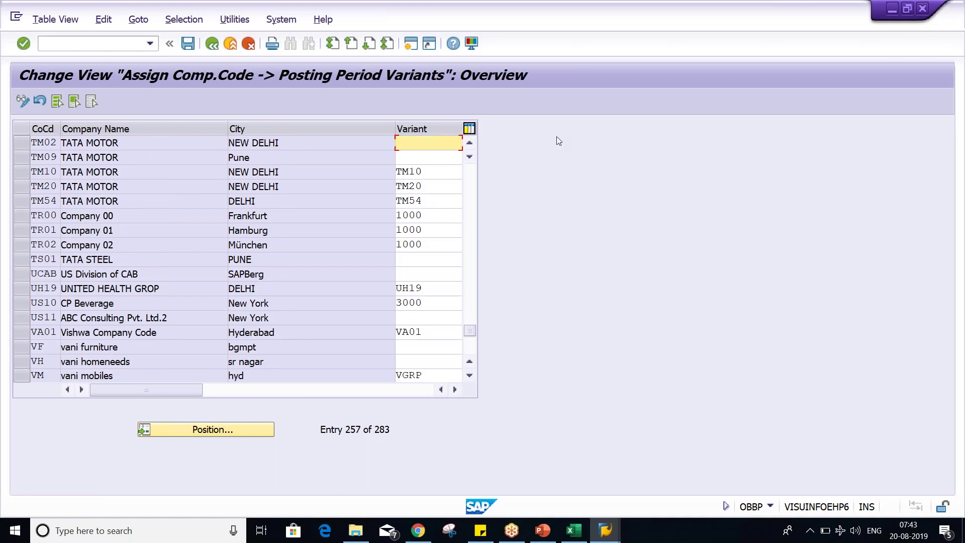
left_click(22, 143)
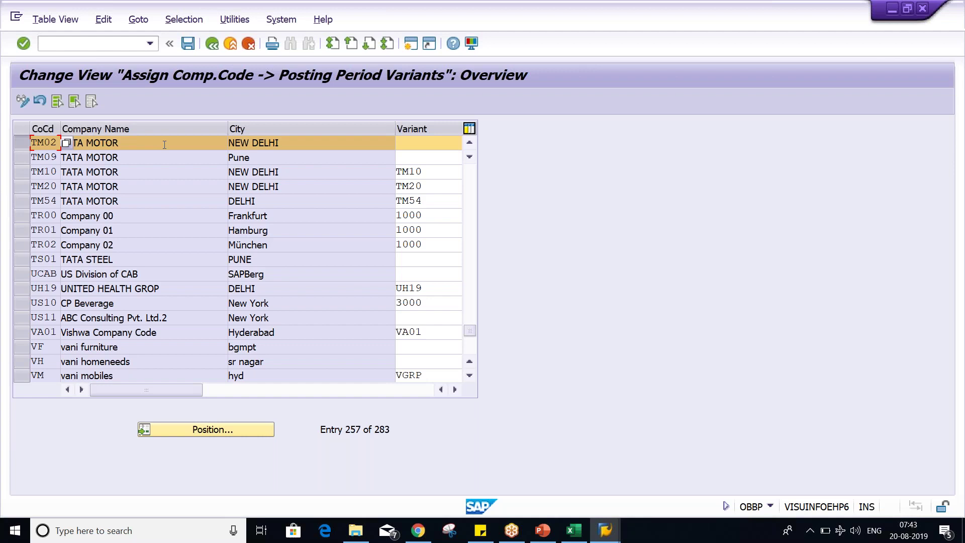
left_click(425, 143)
type("TM")
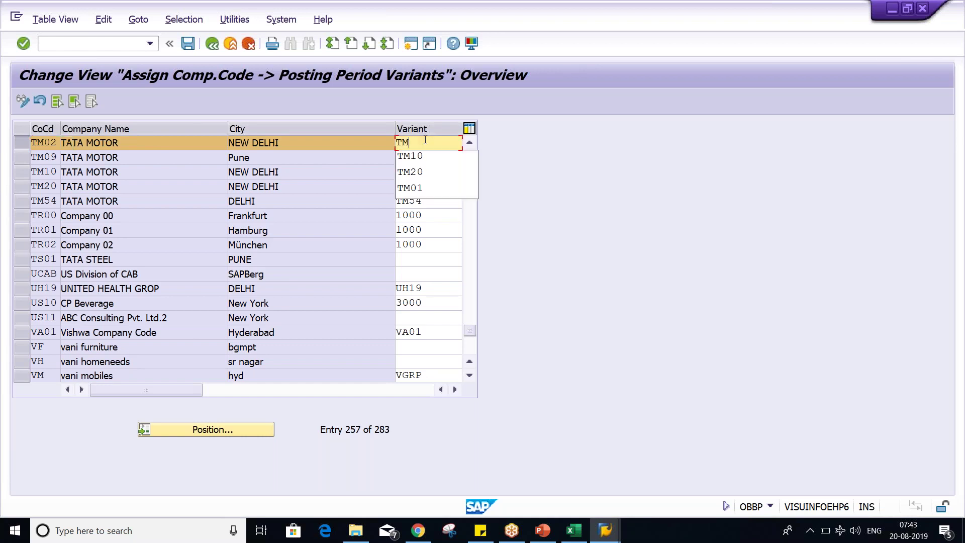
type("02")
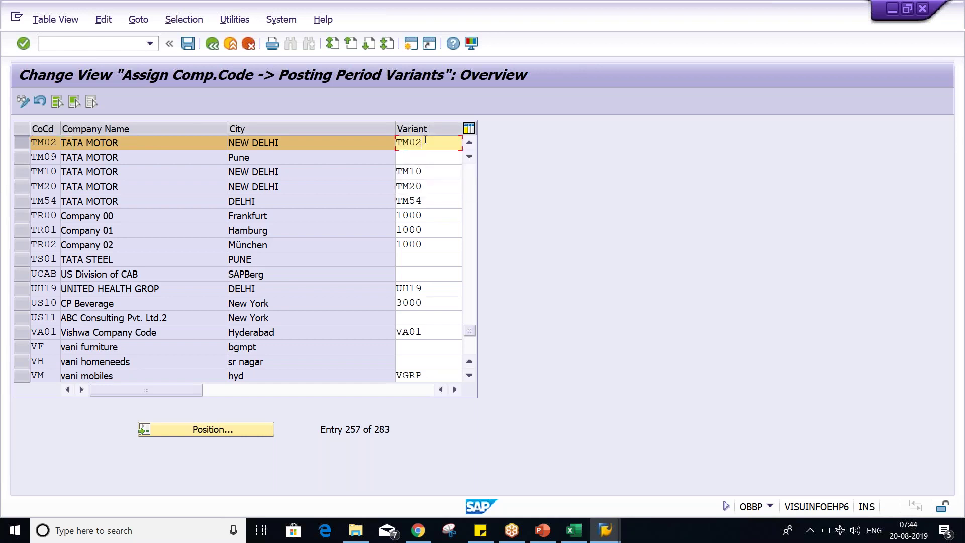
Save the variant assignment for company code TM02 in the TATA MOTOR customizing request.
key("ctrl+s")
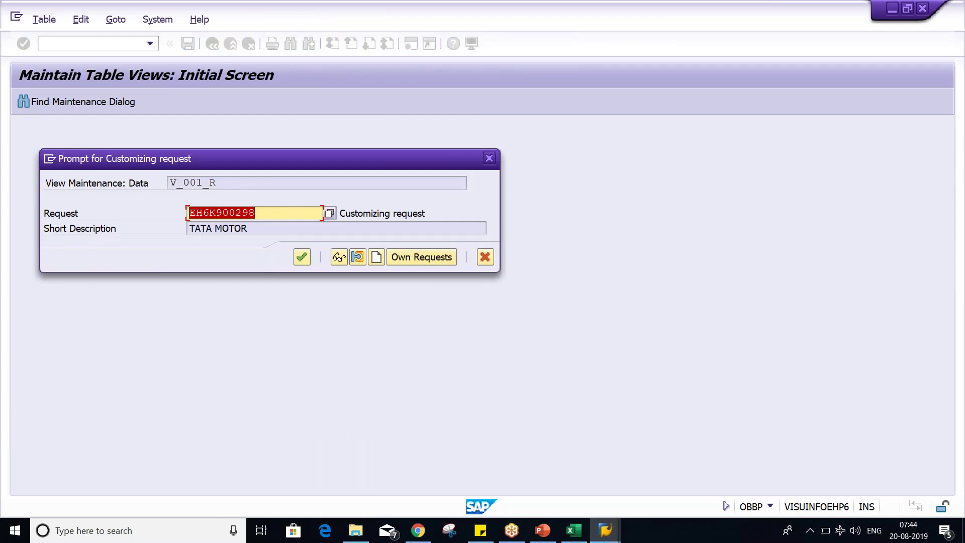
key("Return")
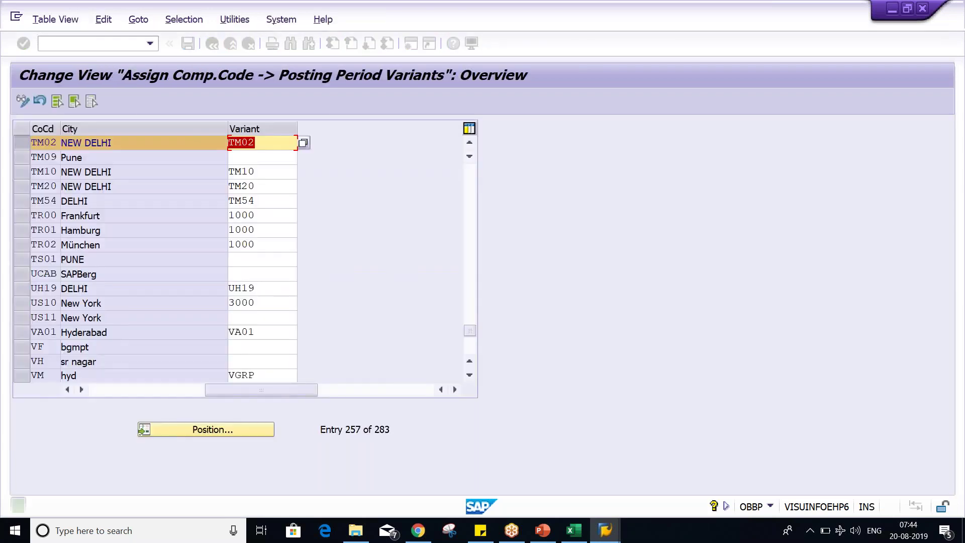
left_click(276, 142)
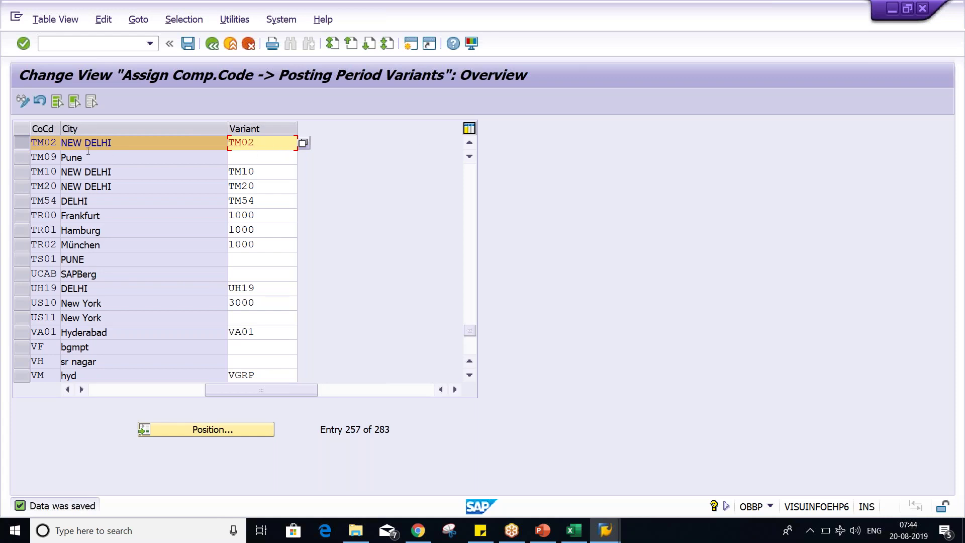
left_click(32, 142)
left_click(266, 147)
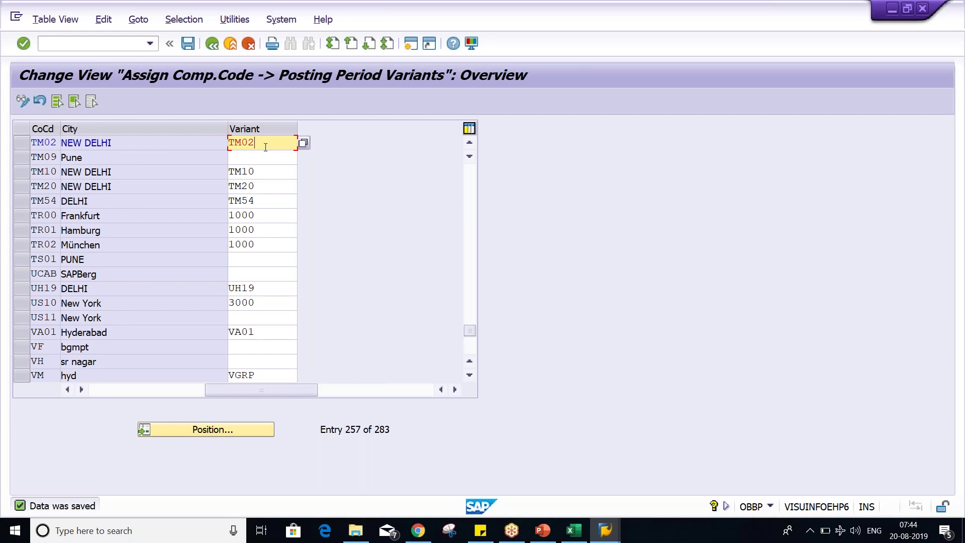
Switch to transaction OB52, using /NOB52, for specifying the time intervals of posting periods.
left_click(23, 43)
type("/")
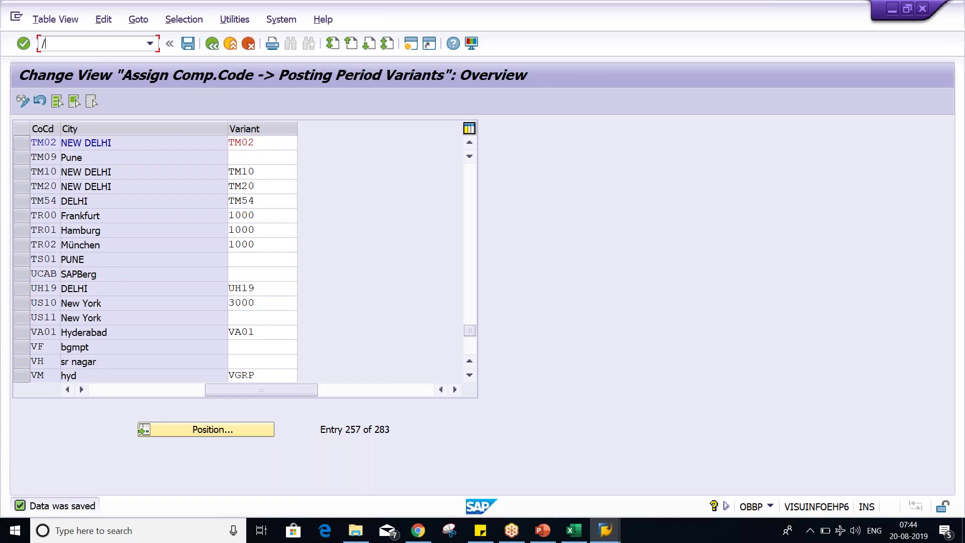
type("NOB52")
key("Return")
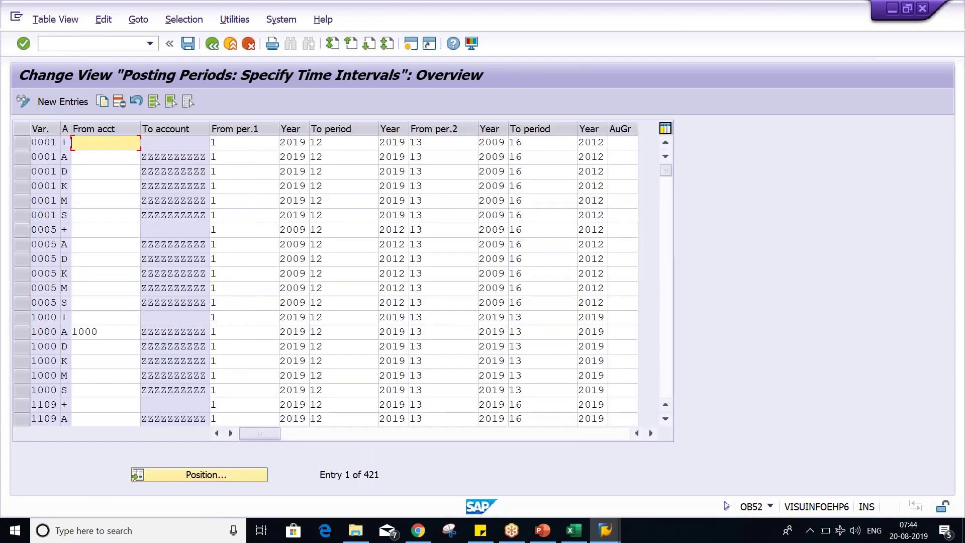
Switch to Excel, review the TM02 posting period table on Sheet3, and return to SAP.
left_click(571, 532)
left_click(197, 279)
left_click_drag(197, 280, 428, 304)
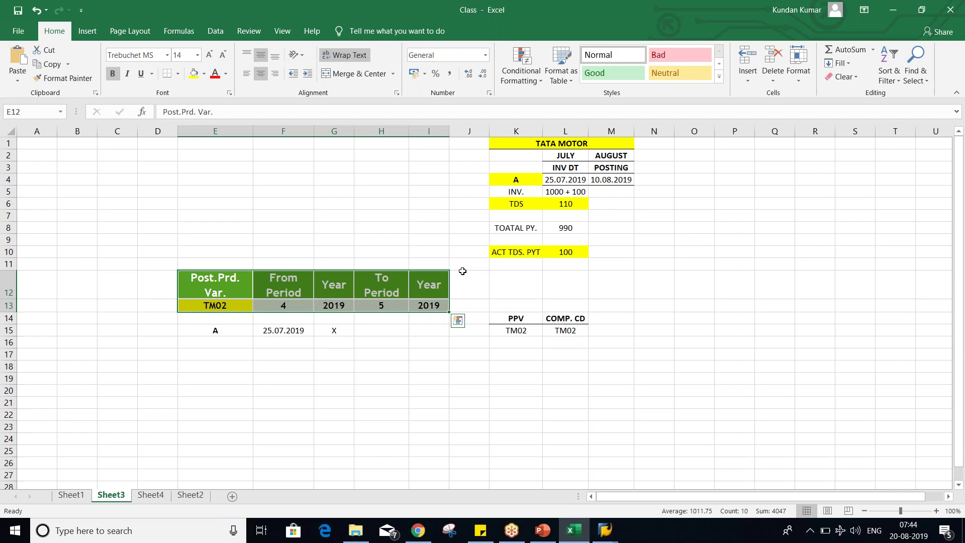
key("alt+Tab")
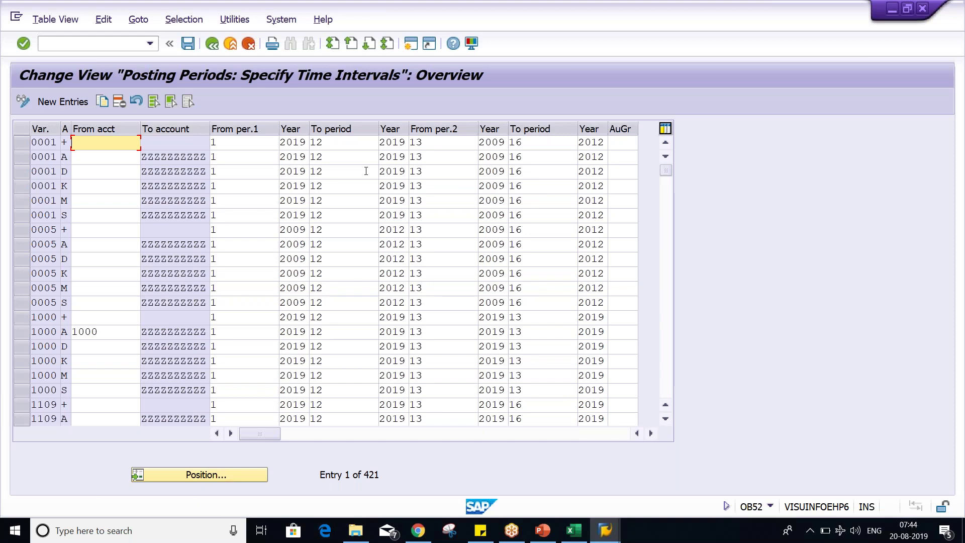
Copy the 0001 entry with account type +, giving the copy variant TM02 and account type +.
left_click(22, 145)
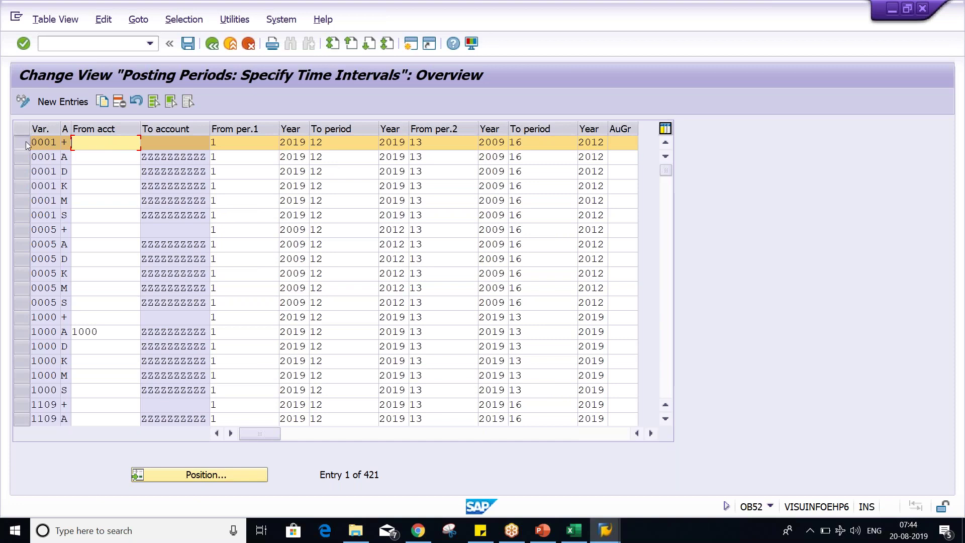
left_click(103, 101)
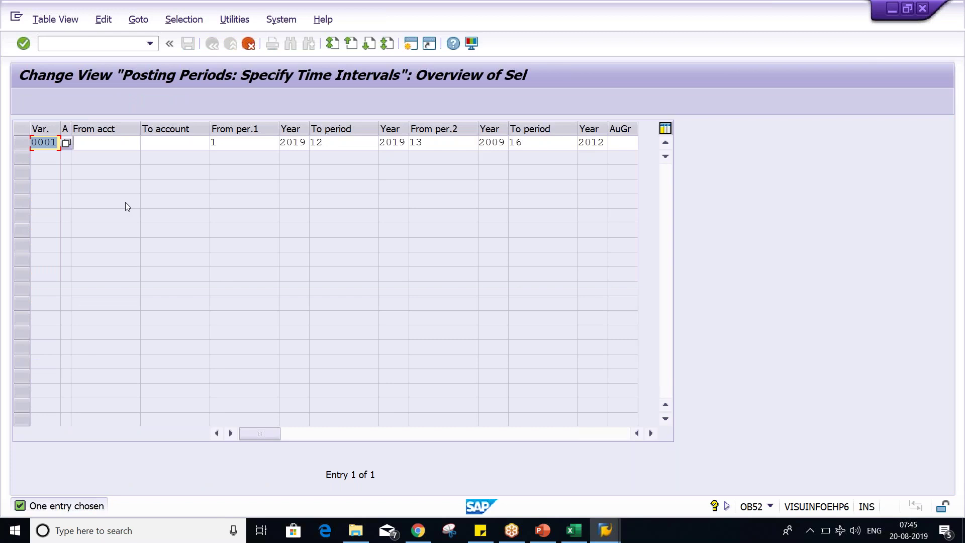
type("TM02")
key("Tab")
type("+")
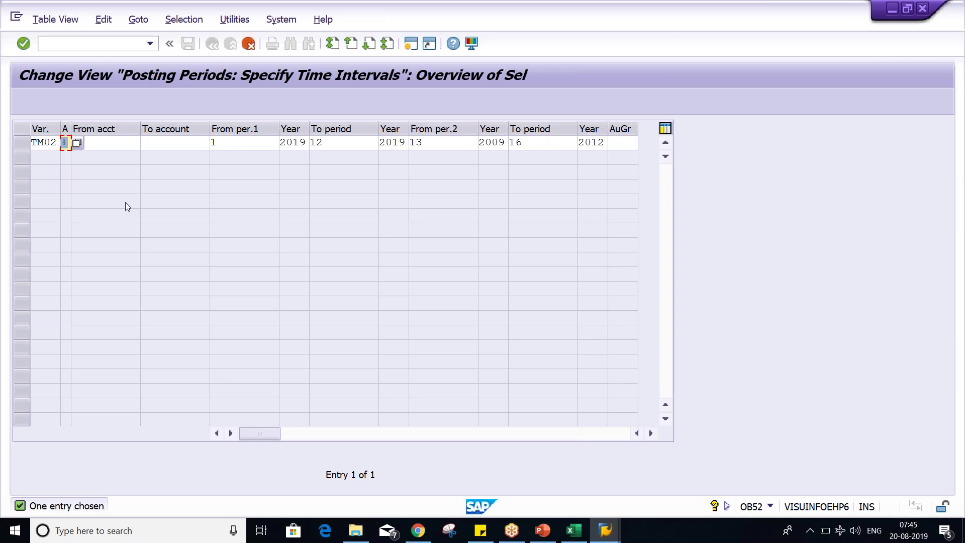
Set the first interval of the copied entry to run from period 5 of 2019 to period 5 of 2019.
key("Tab")
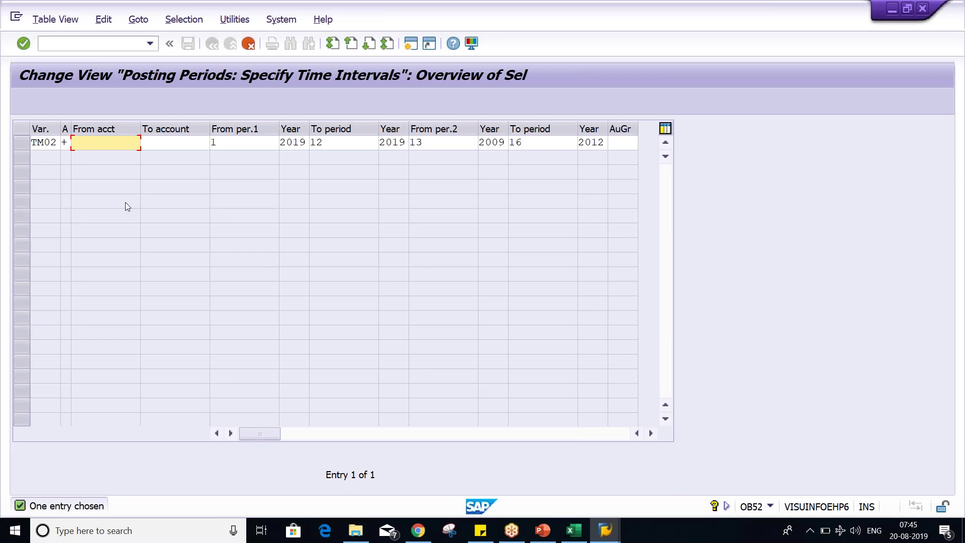
key("Tab")
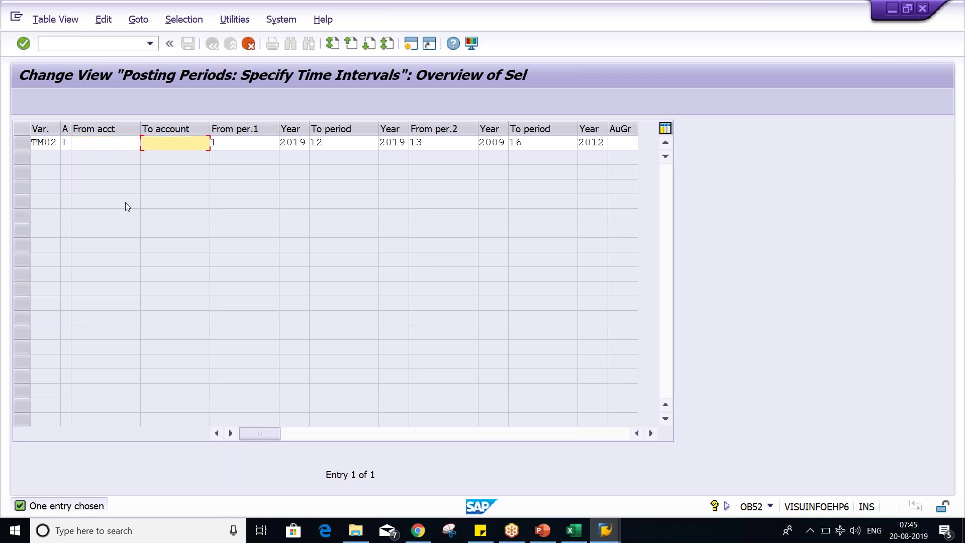
key("Tab")
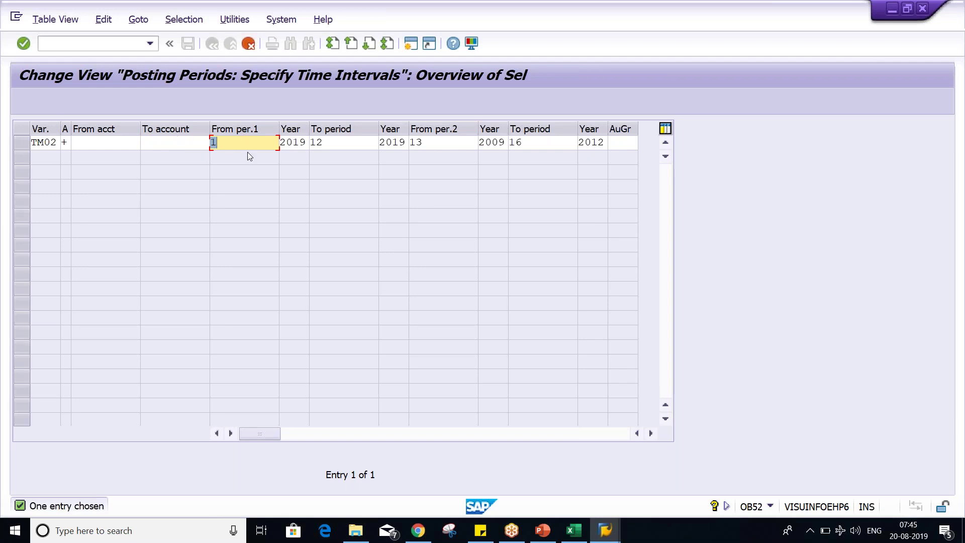
type("5")
key("Tab")
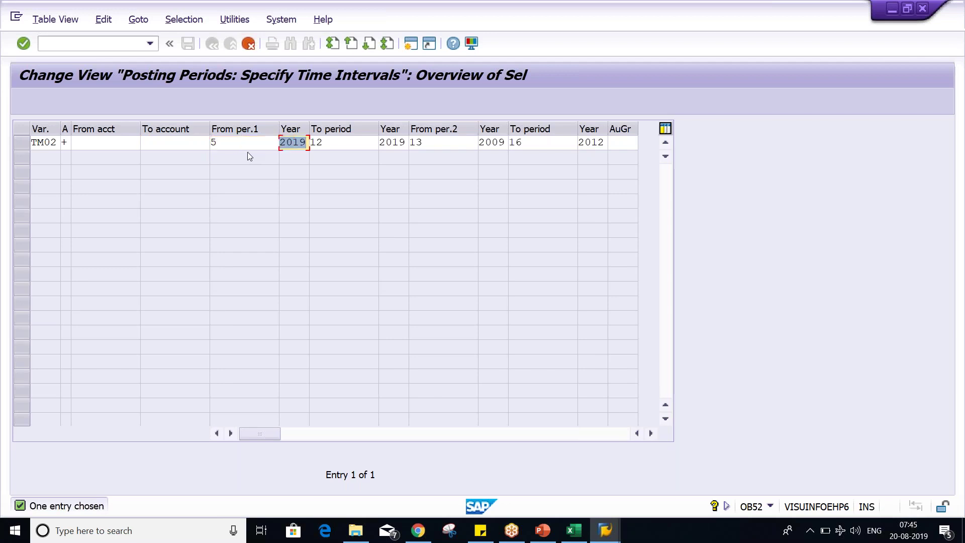
key("Tab")
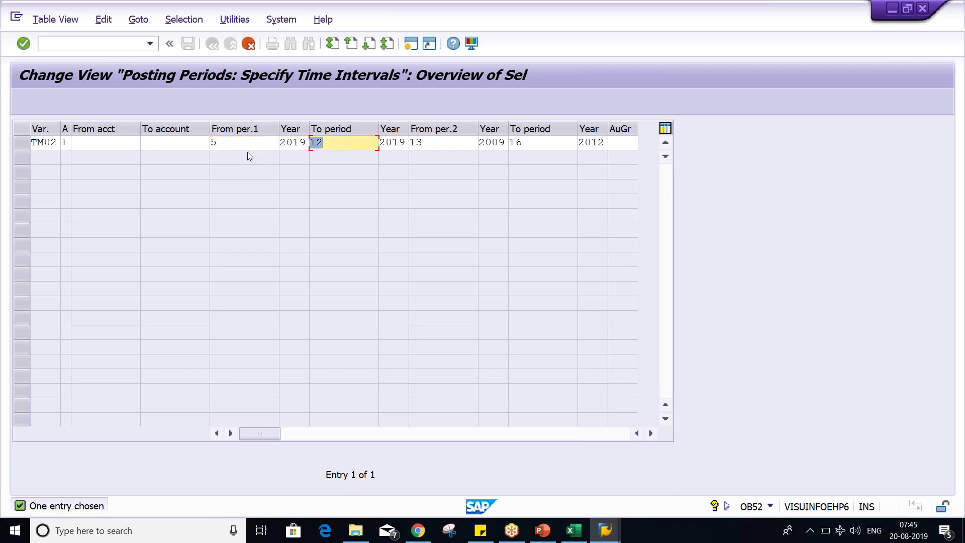
type("5")
key("Tab")
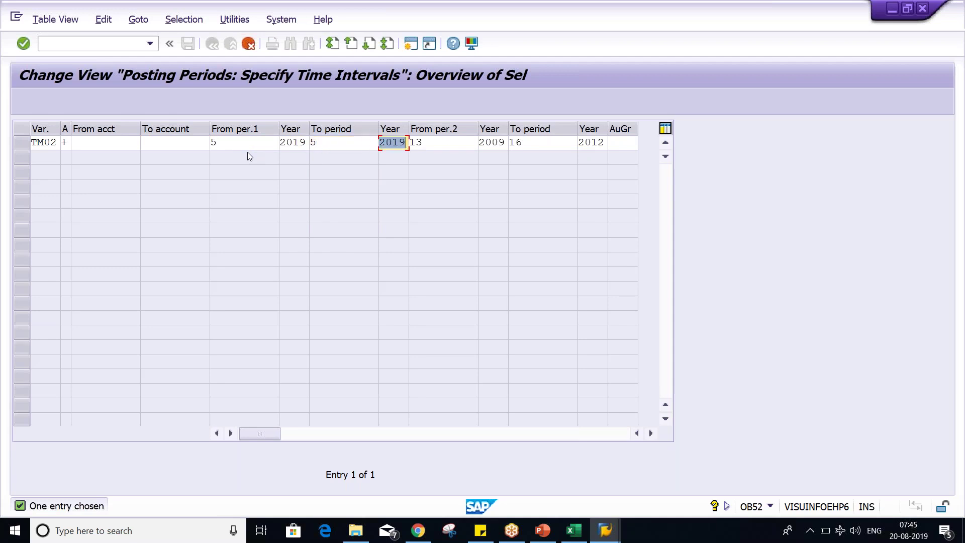
key("Tab")
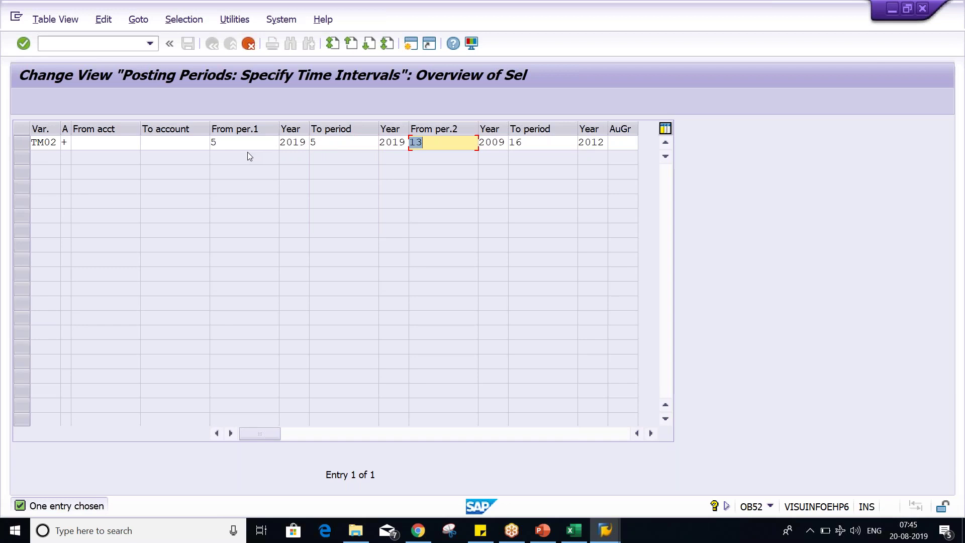
Clear the periods and years of the copied entry's second interval and accept the new entry.
key("Delete")
key("Tab")
key("Delete")
key("Tab")
key("Delete")
key("Tab")
key("Delete")
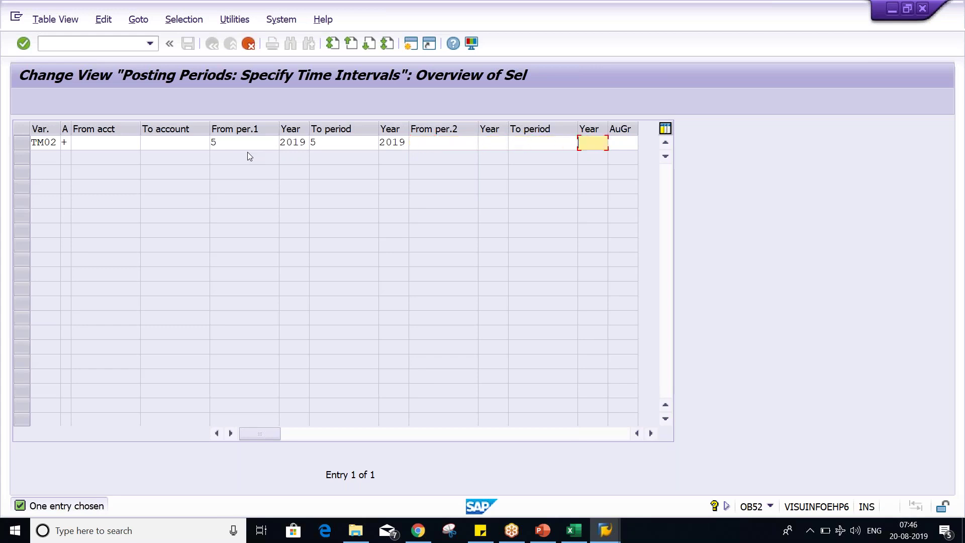
key("Return")
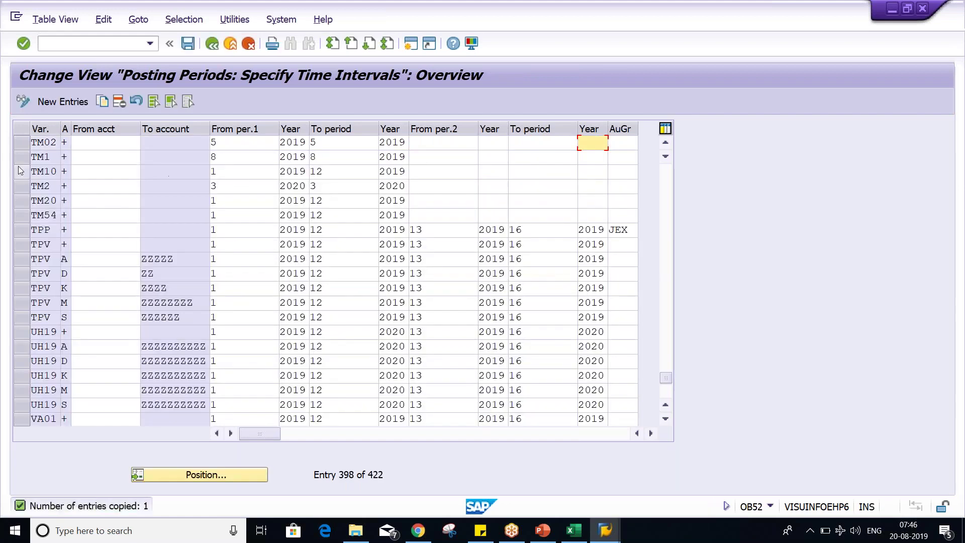
Check the interval fields of the new TM02 entry and save the posting period settings.
left_click(21, 143)
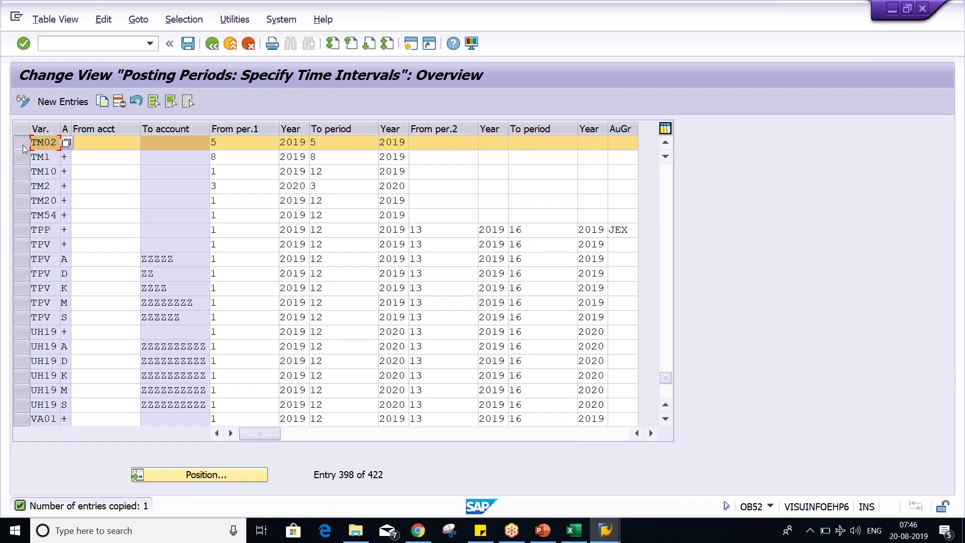
left_click(340, 145)
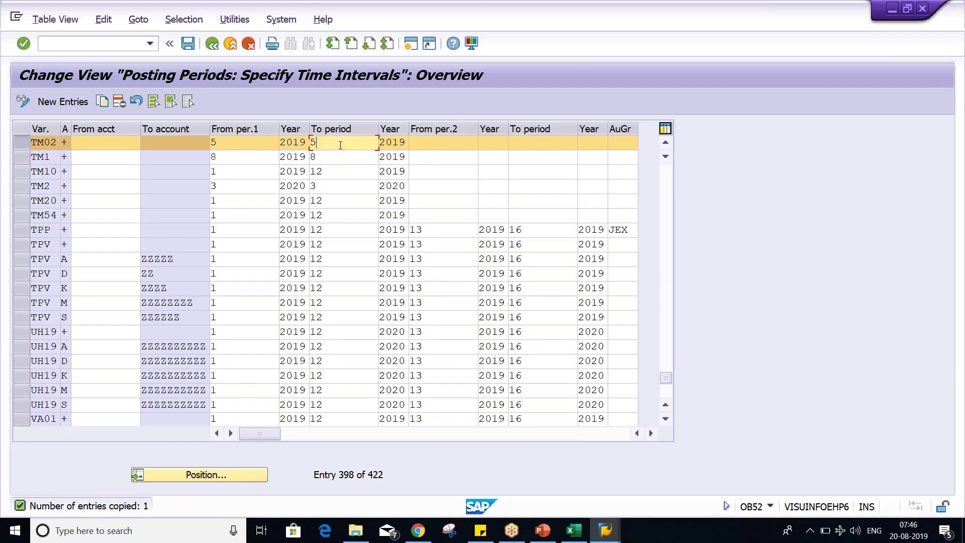
left_click(433, 145)
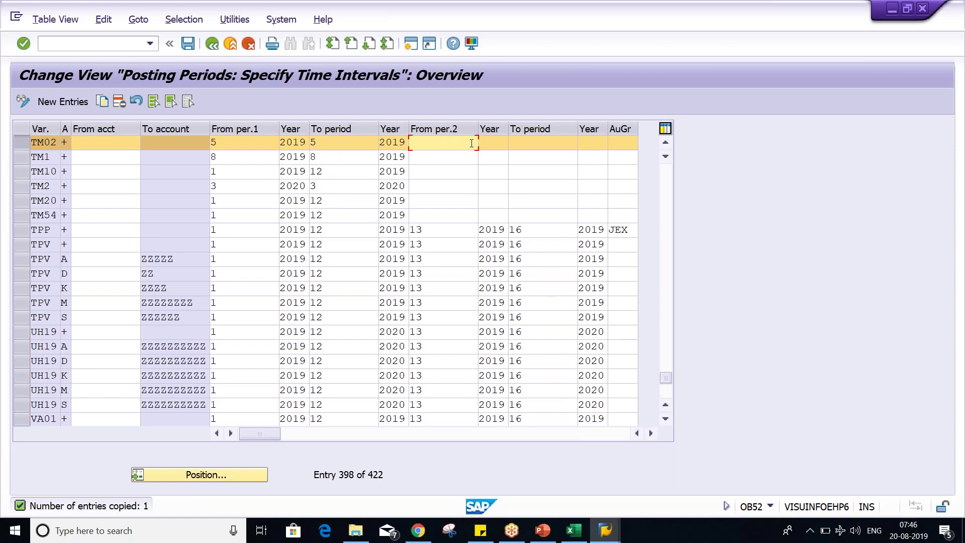
left_click(537, 146)
left_click(427, 148)
key("ctrl+s")
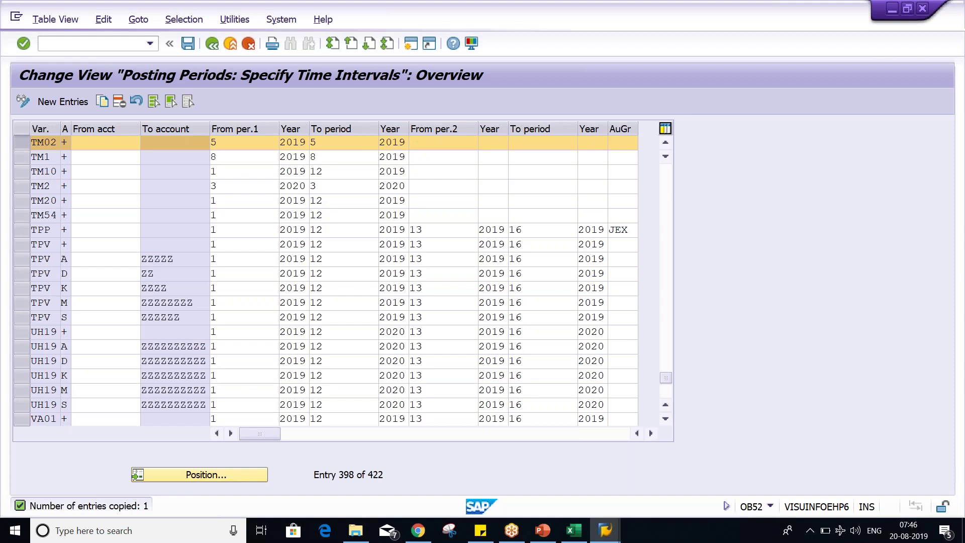
key("Return")
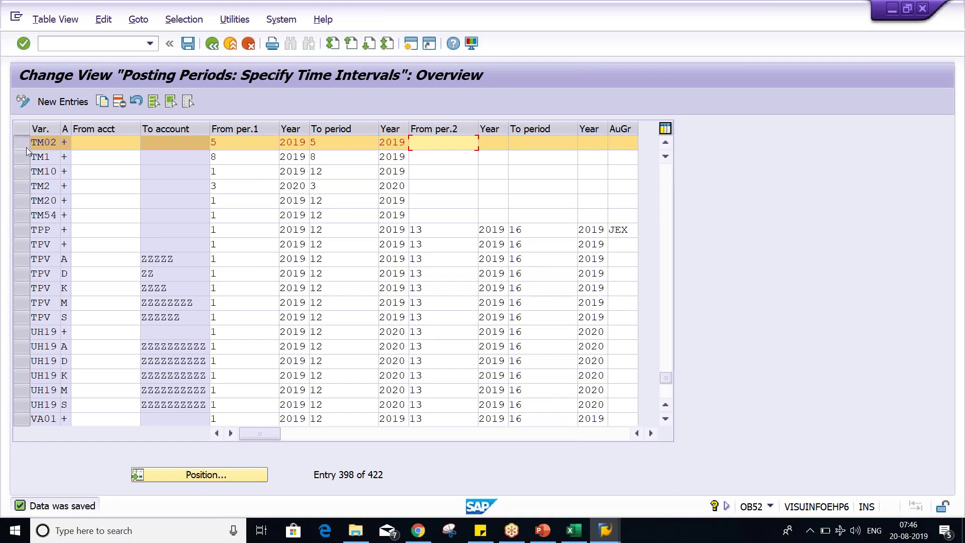
Review the first interval's periods and years in the saved TM02 row.
left_click(247, 143)
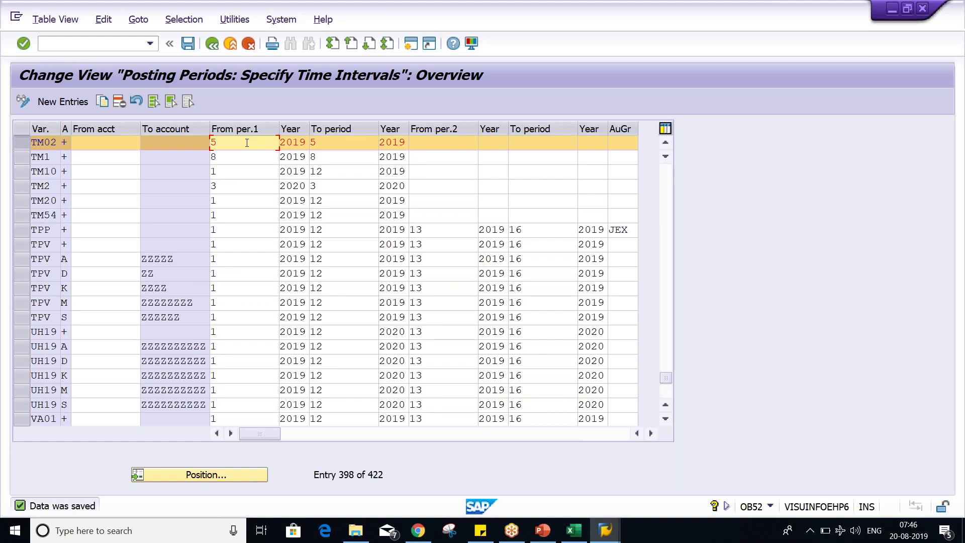
key("Tab")
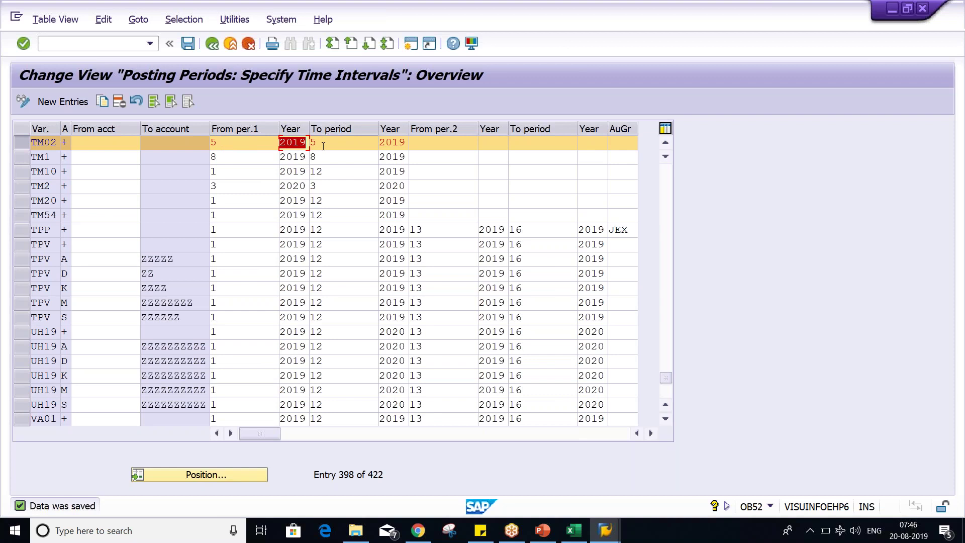
key("Tab")
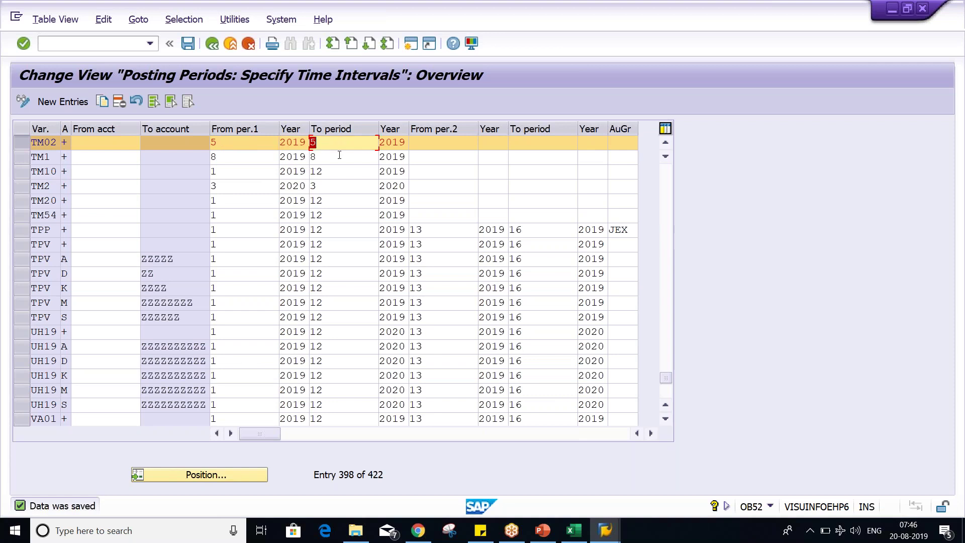
key("Tab")
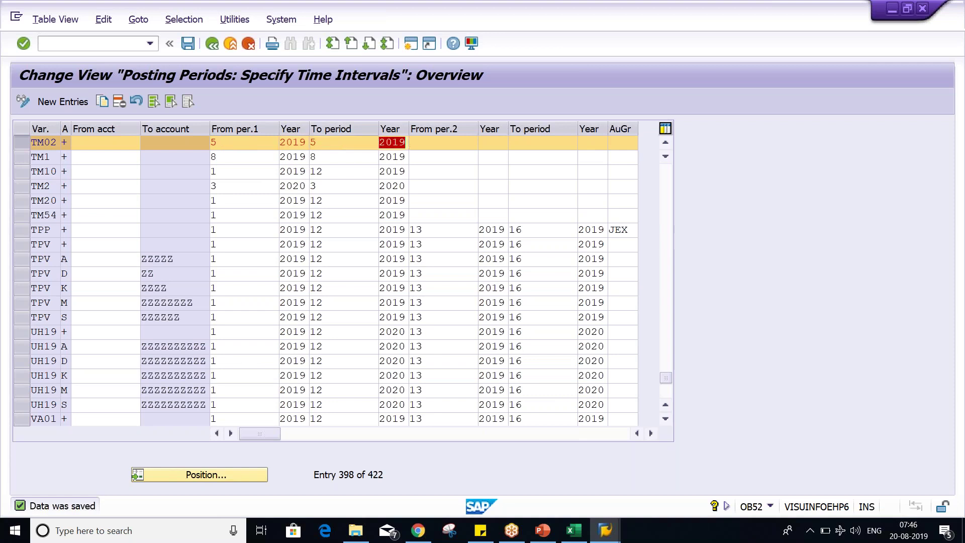
Switch to Excel, set TM02's From Period in F13 to 5, and delete the X beside the date 25.07.2019.
key("alt+Tab")
left_click(291, 307)
type("5")
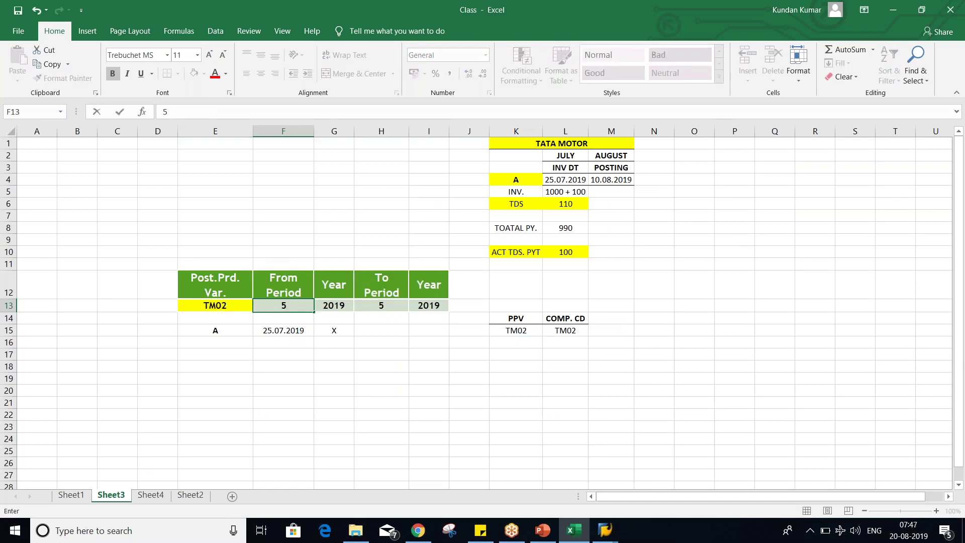
left_click(287, 364)
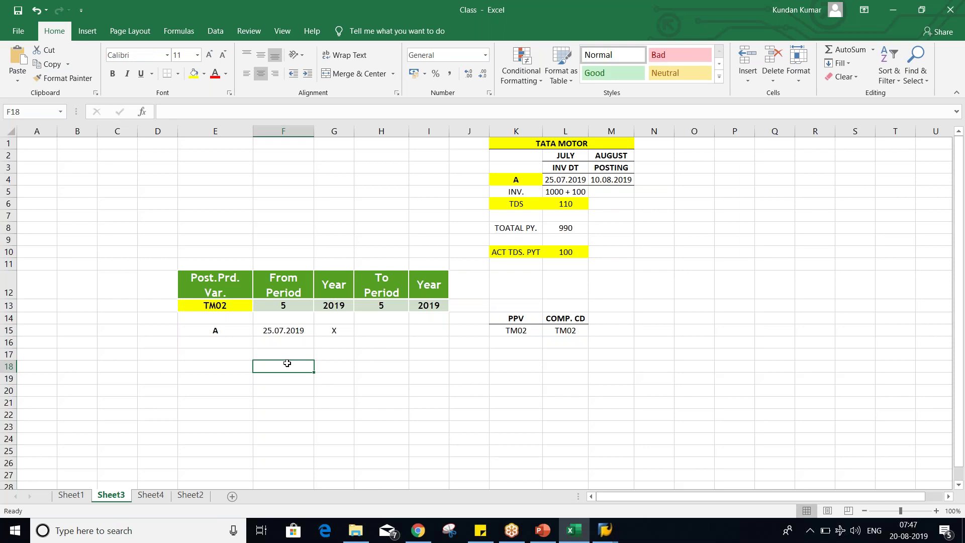
left_click(326, 330)
key("Delete")
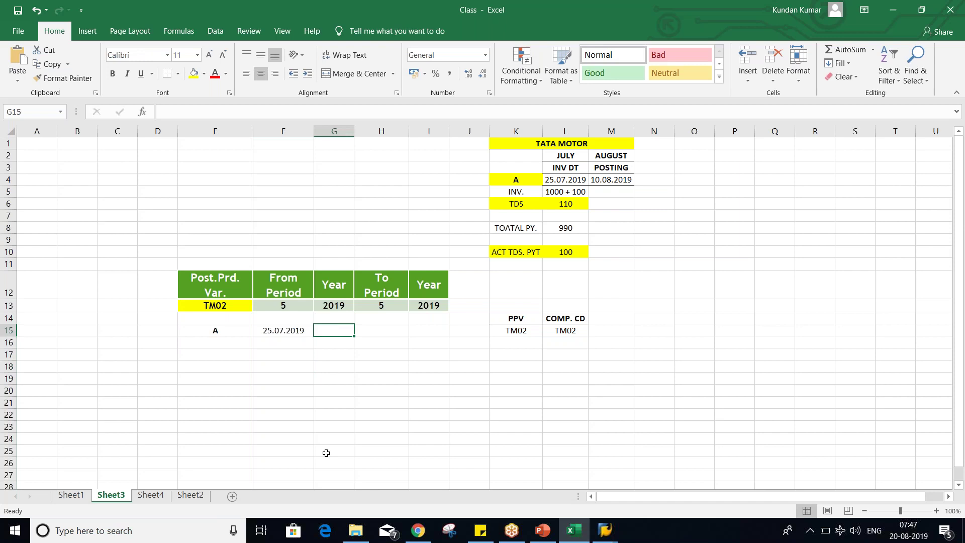
Add the label B in bold in E16, below the A entry.
left_click(265, 335)
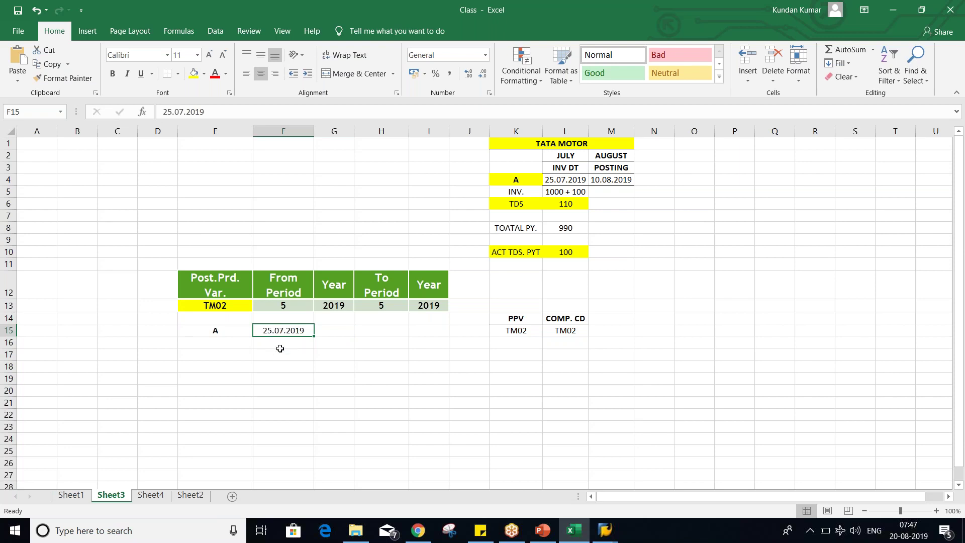
left_click(222, 343)
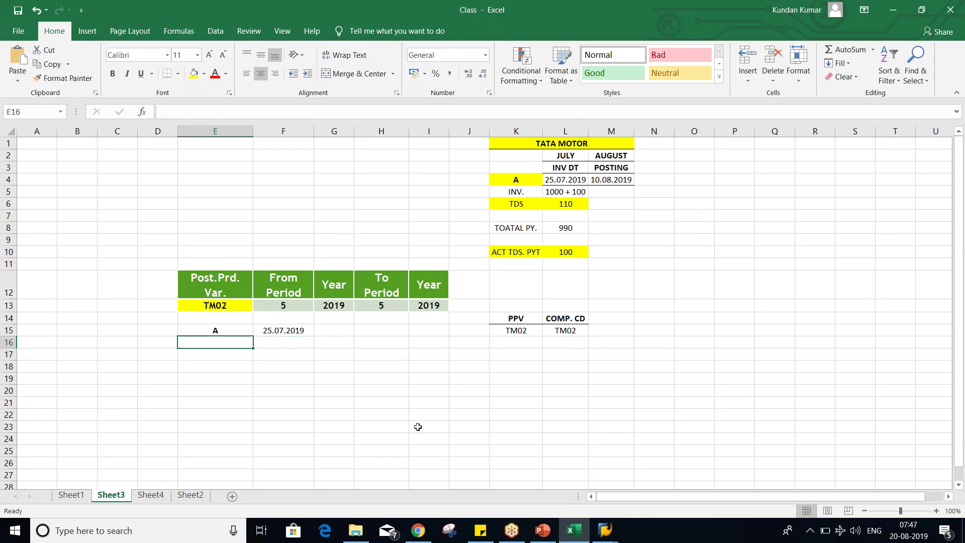
type("B")
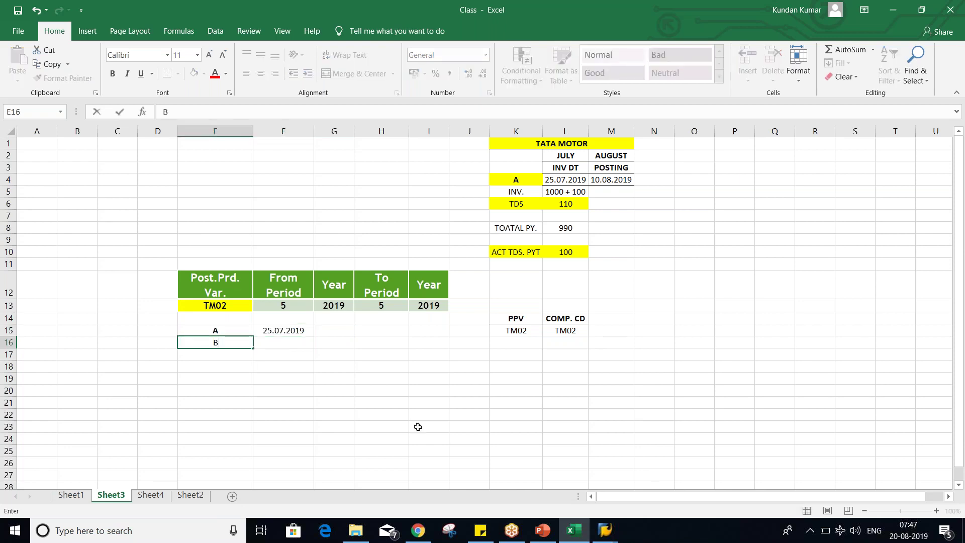
key("Return")
left_click(223, 341)
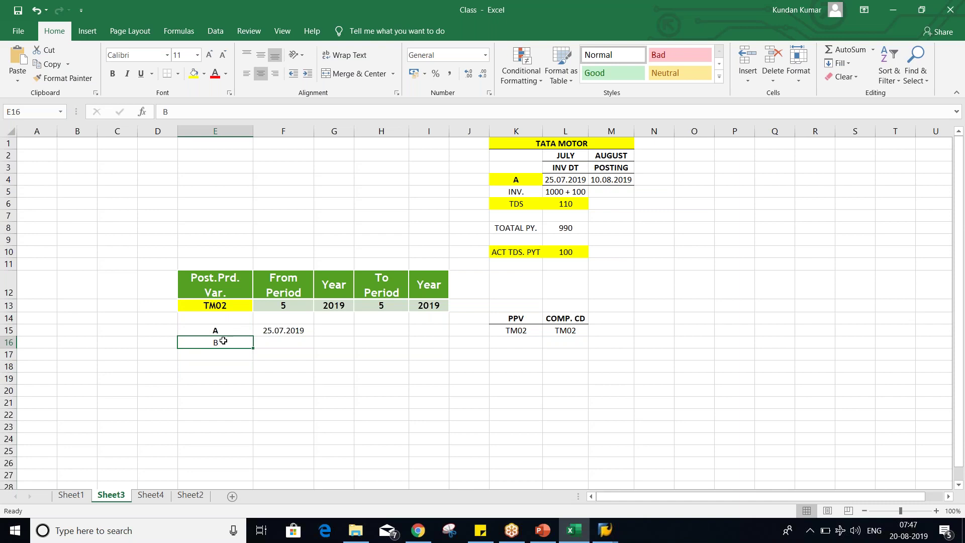
Enter the date 22.06.2019 in F16 beside the label B.
left_click(272, 344)
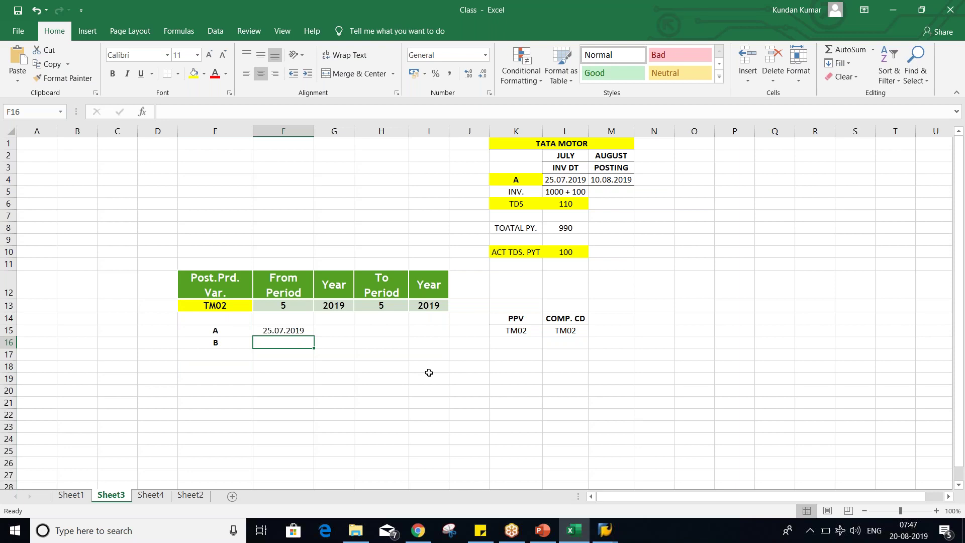
type("22.06")
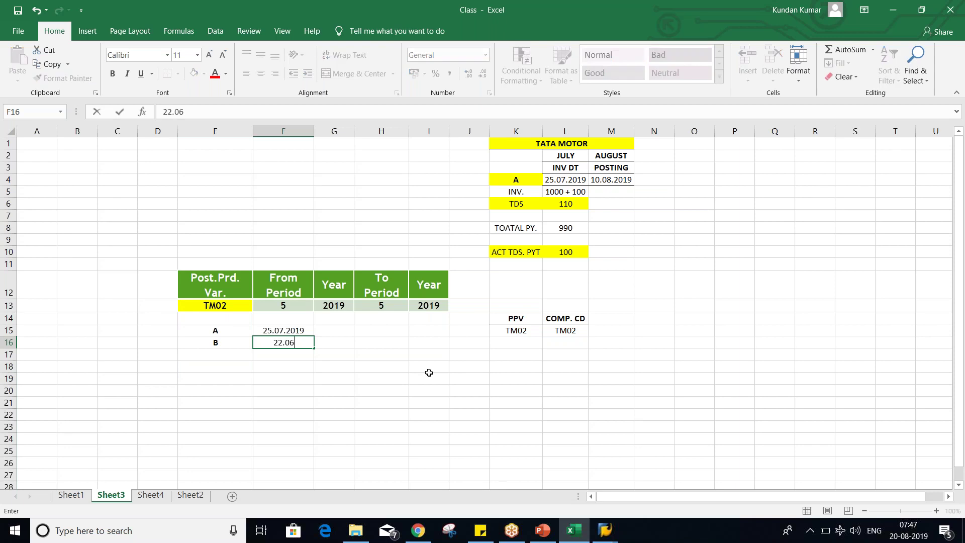
type(".2019")
key("Return")
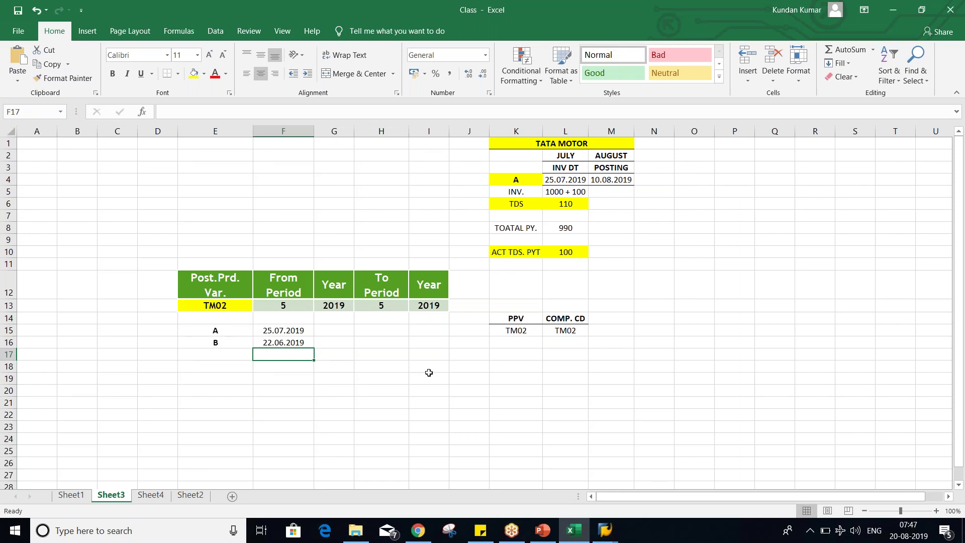
key("Up")
key("Up")
key("Down")
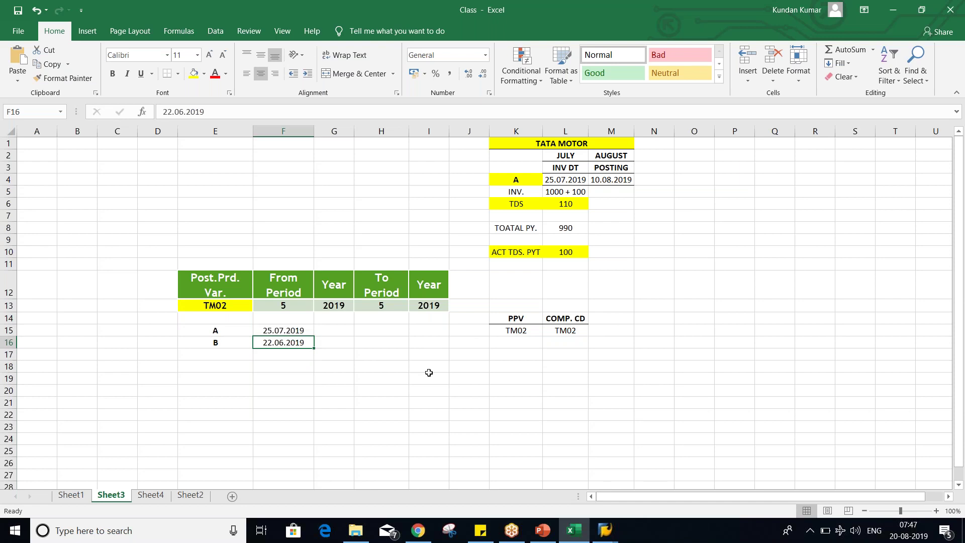
Review the A and B entries and widen column E so the Post.Prd. Var. header fits on one line.
left_click(226, 342)
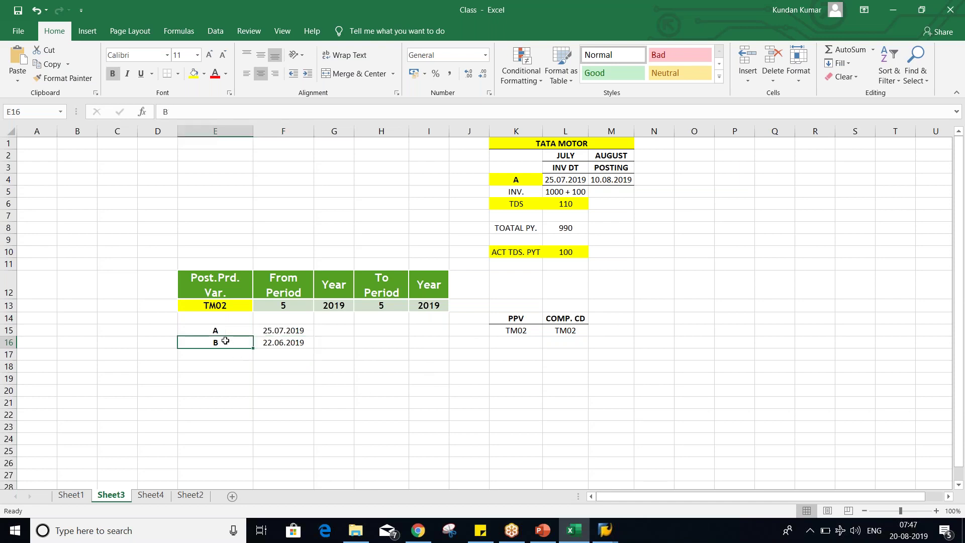
left_click(298, 344)
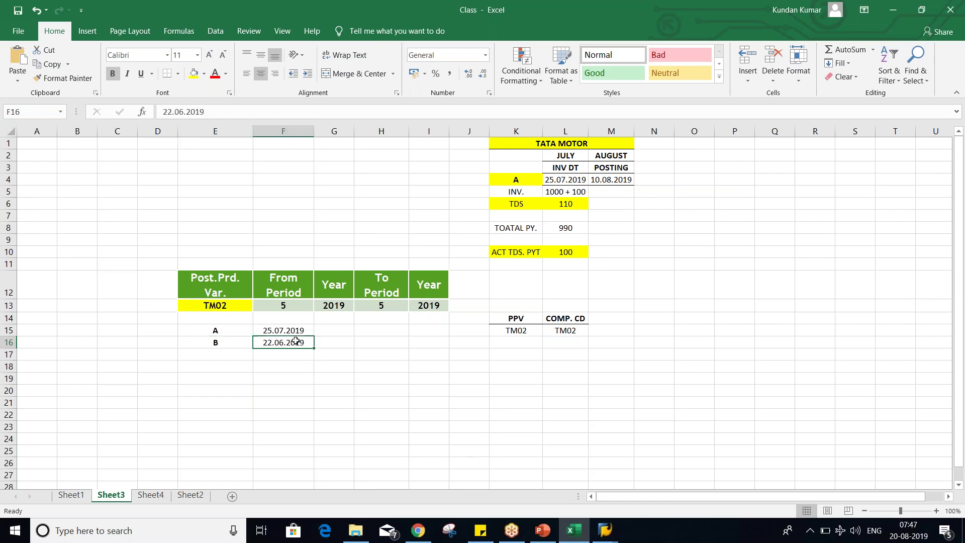
left_click(230, 330)
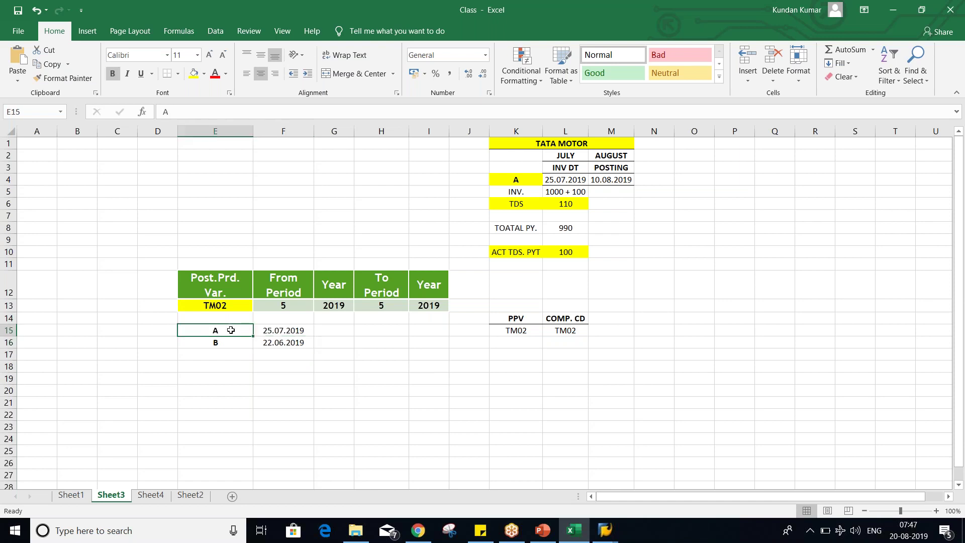
left_click(281, 341)
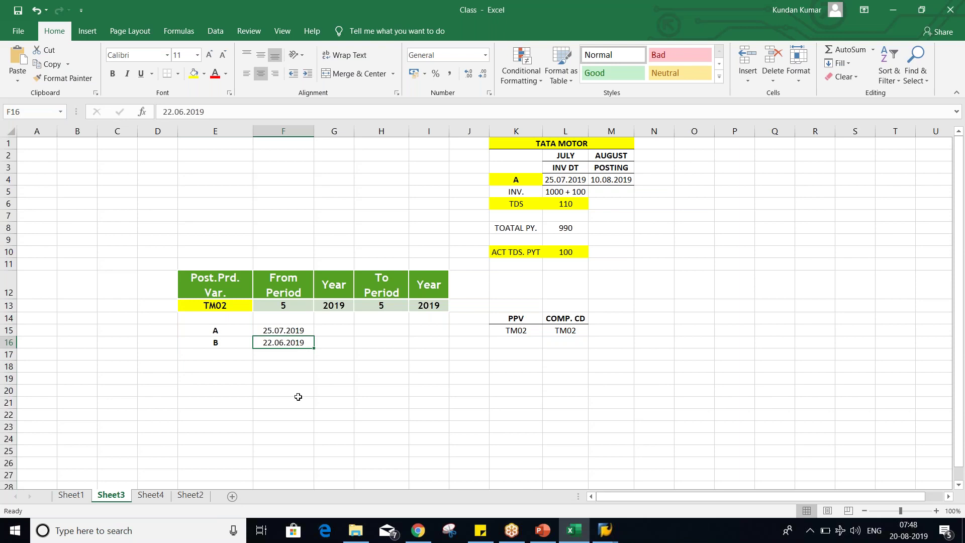
left_click(228, 330)
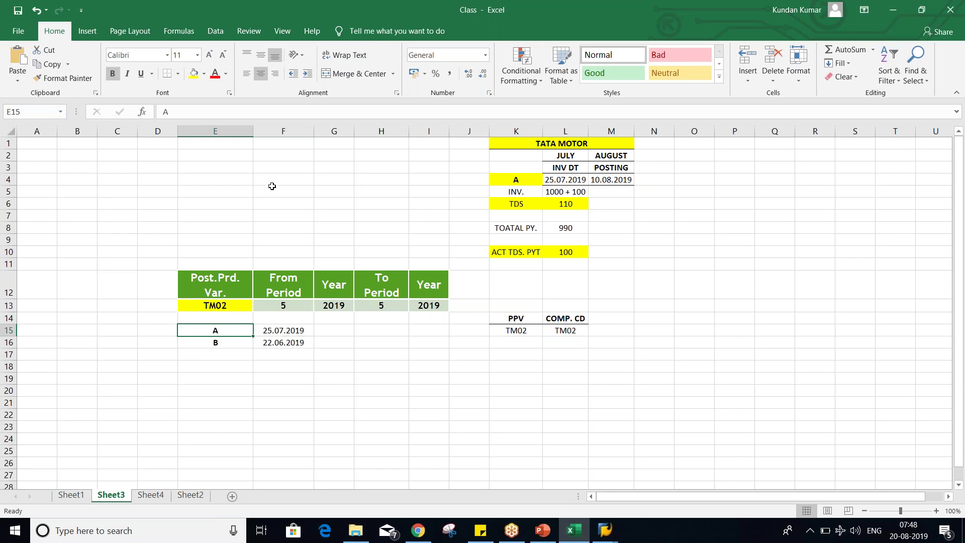
left_click_drag(249, 132, 256, 133)
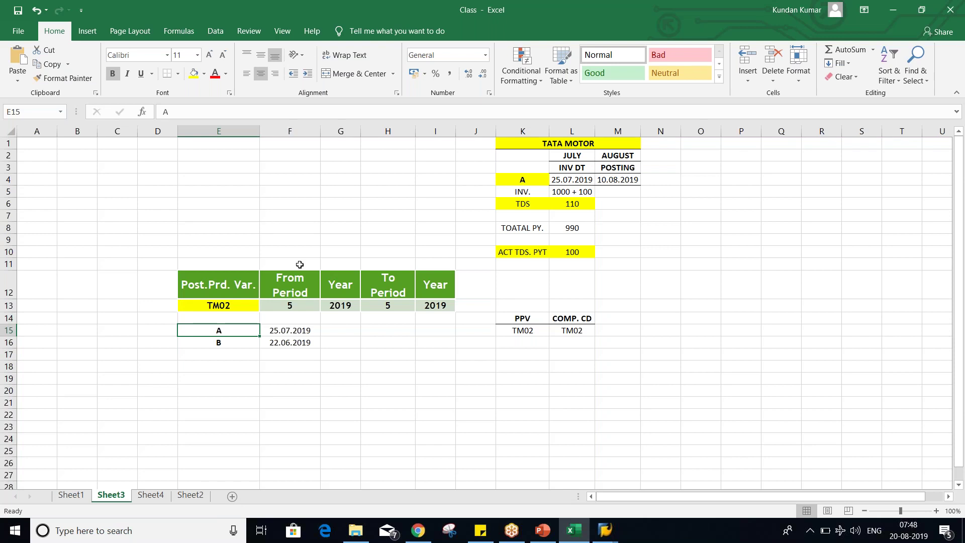
Check June's period number in the PowerPoint month table, and set TM02's From Period in F13 to 3 in Excel.
key("alt+Tab")
key("Tab")
key("Tab")
key("Escape")
key("alt+Tab")
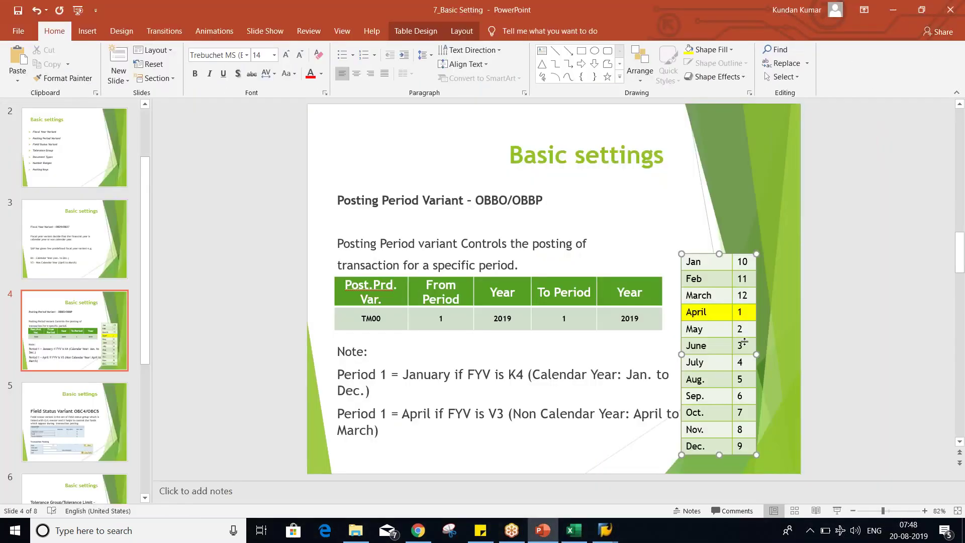
key("alt+Tab")
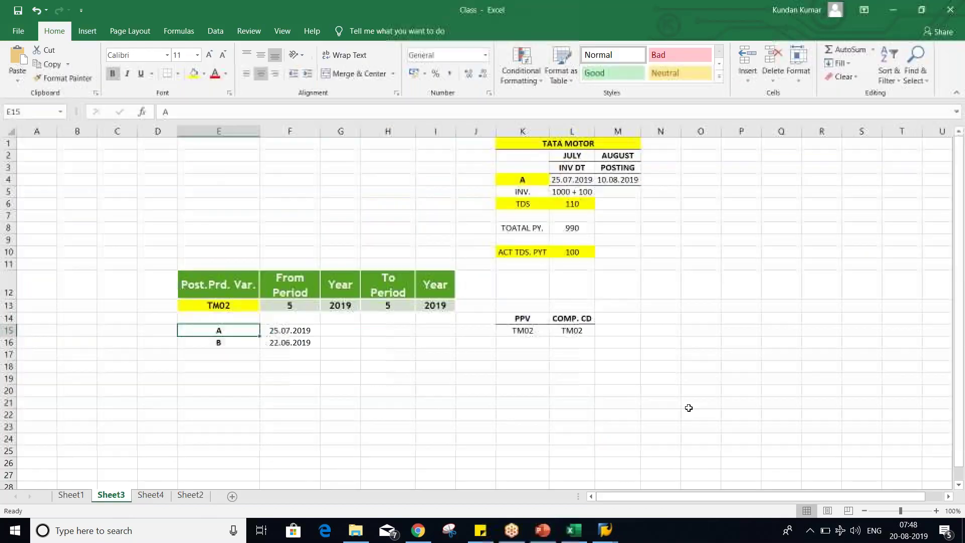
left_click(293, 305)
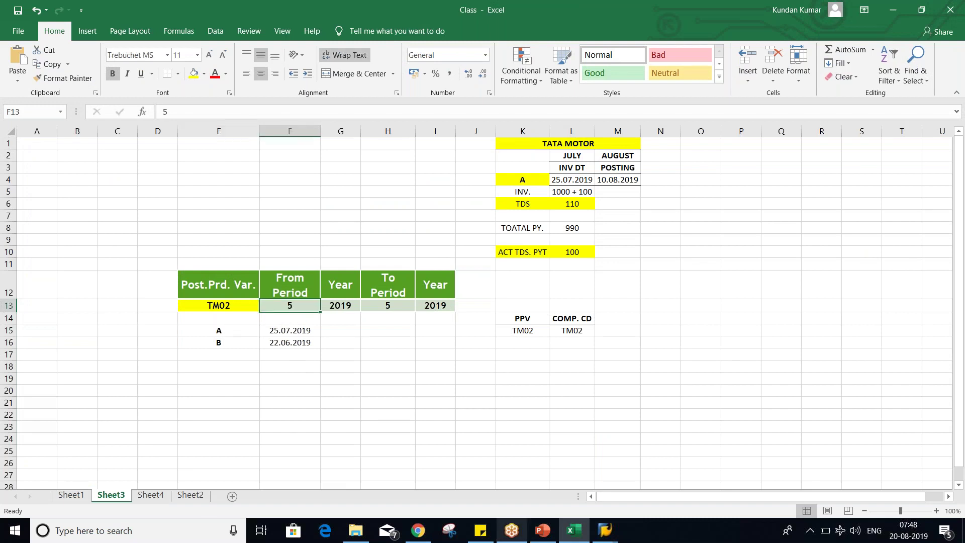
type("3")
left_click(287, 390)
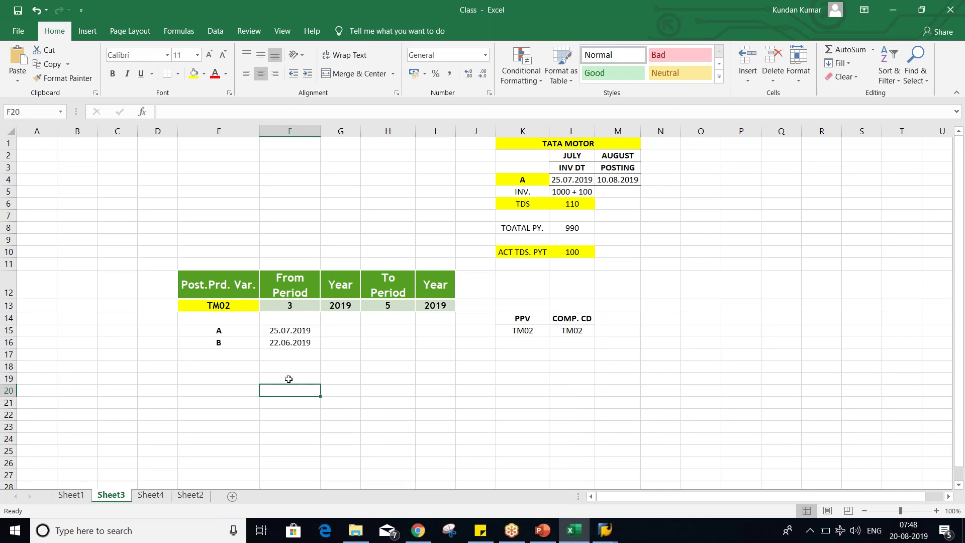
Compare the A and B entries and their dates with TM02's From Period and To Period.
left_click(211, 330)
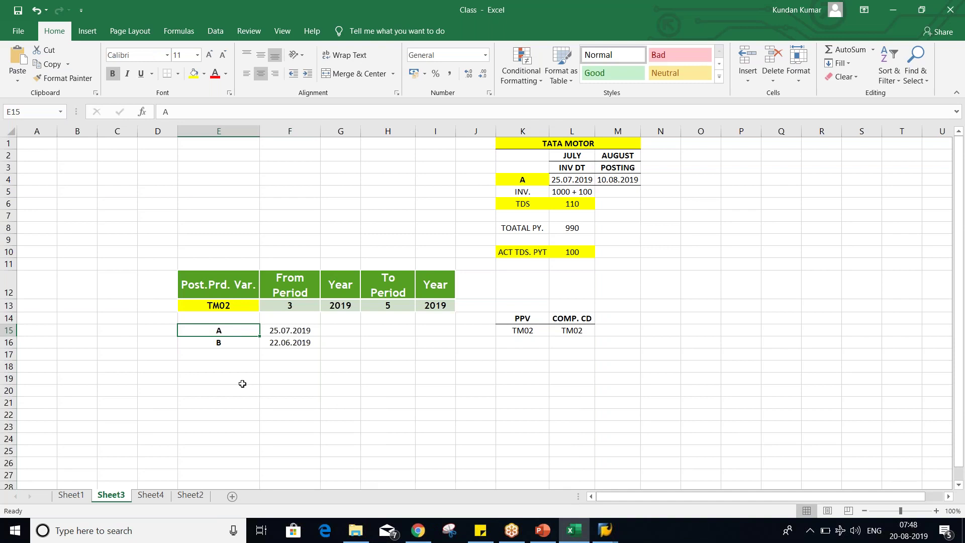
left_click(223, 342)
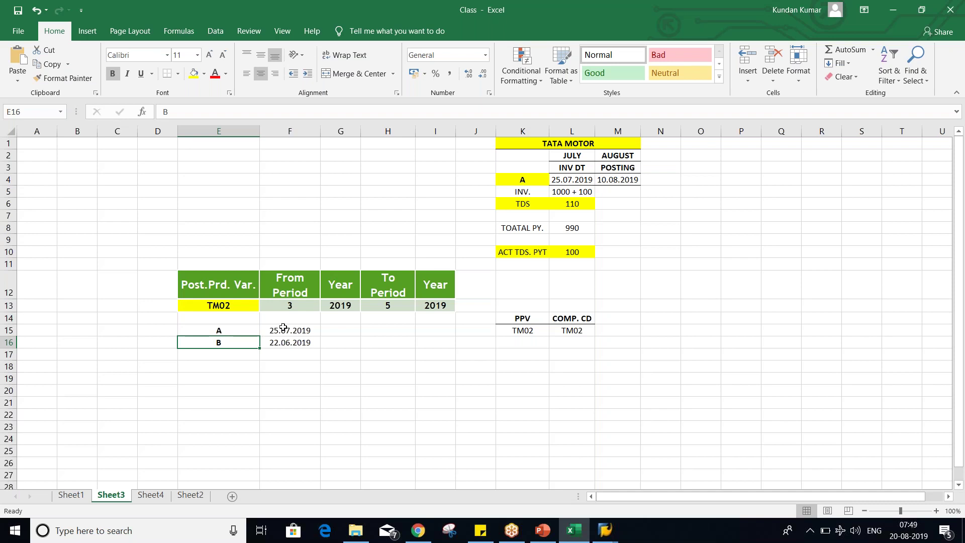
left_click(291, 307)
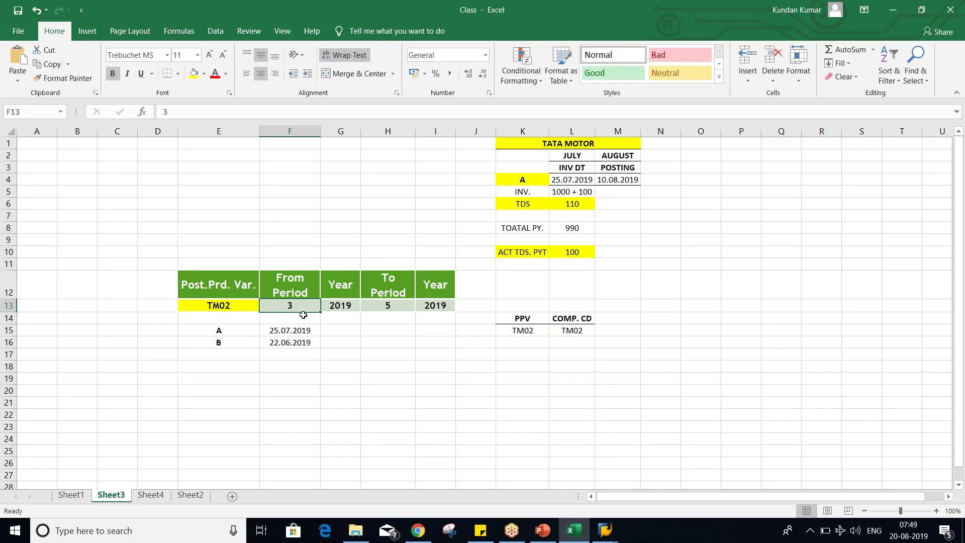
left_click(296, 331)
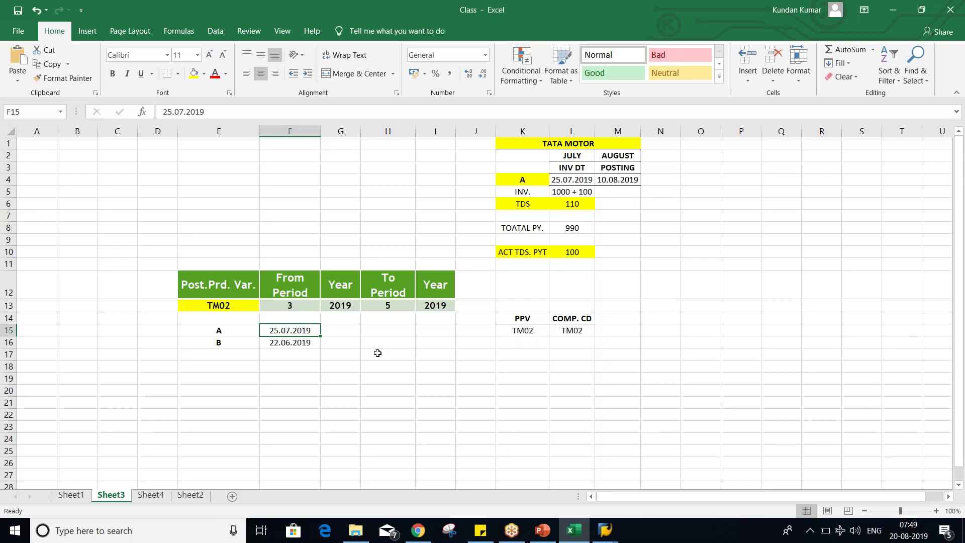
left_click(293, 306)
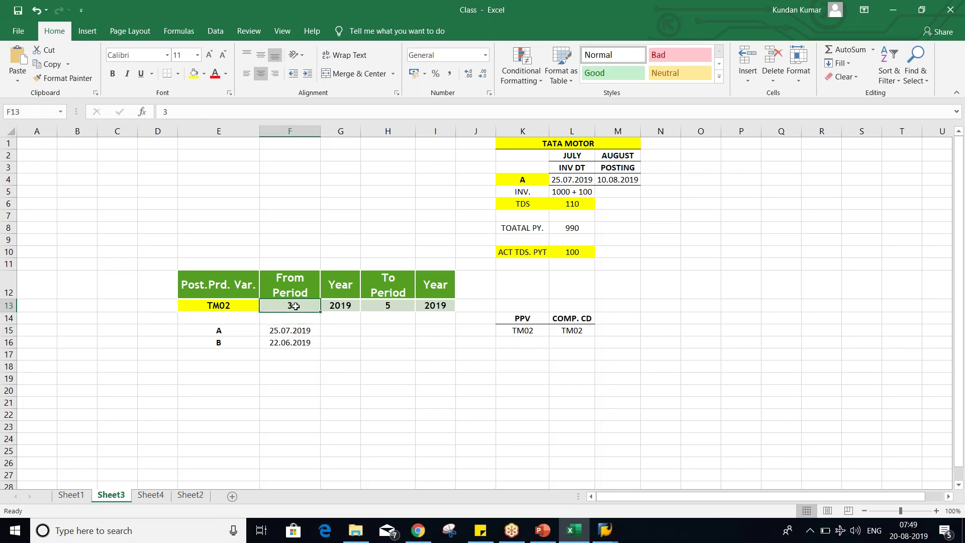
left_click(391, 302)
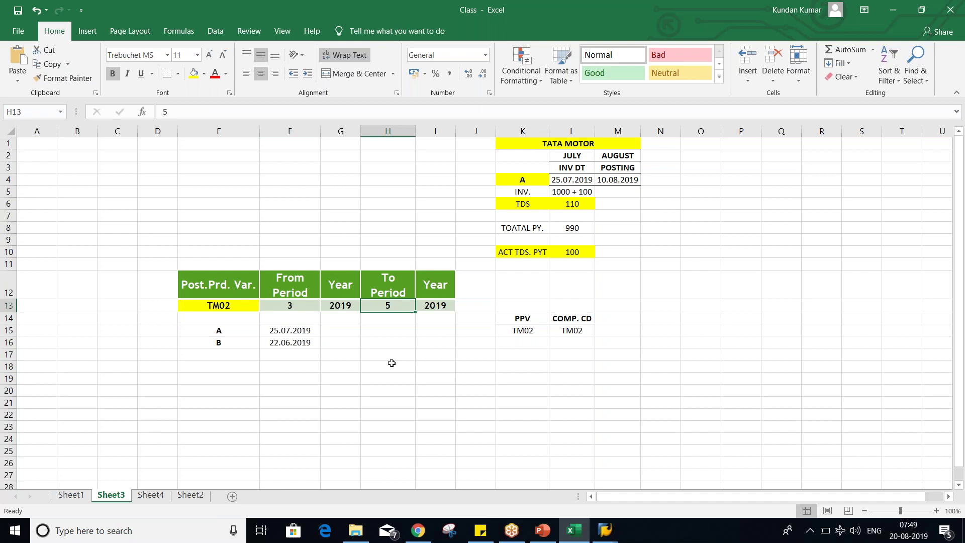
Switch to SAP, set the first From period of the TM02 row to 3, and save the posting periods.
key("alt+Tab")
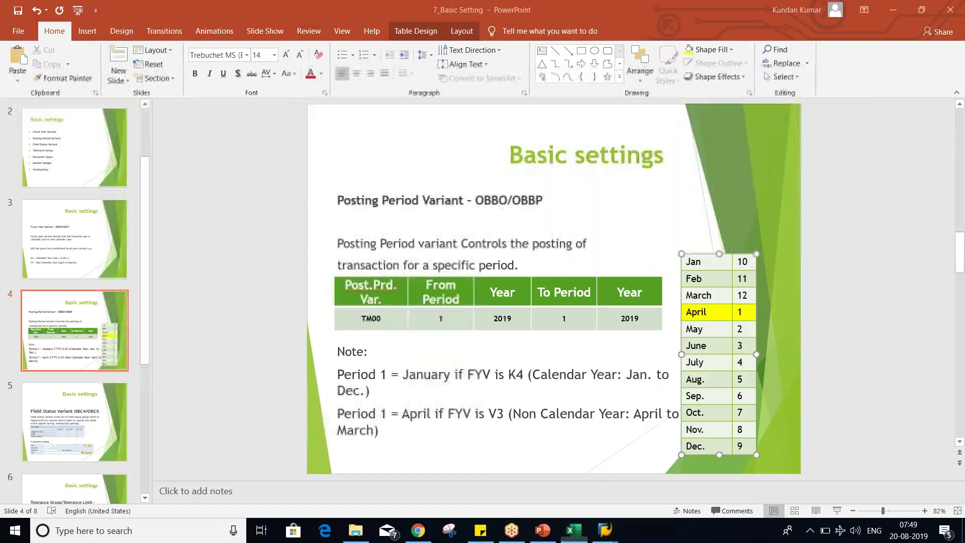
key("alt+Tab")
key("alt+Tab")
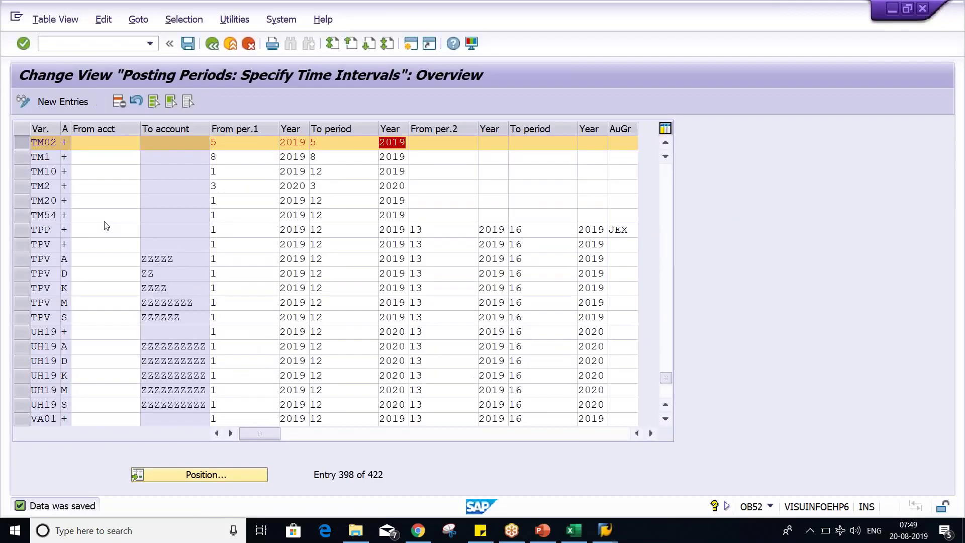
key("shift+Tab")
key("shift+Tab")
type("3")
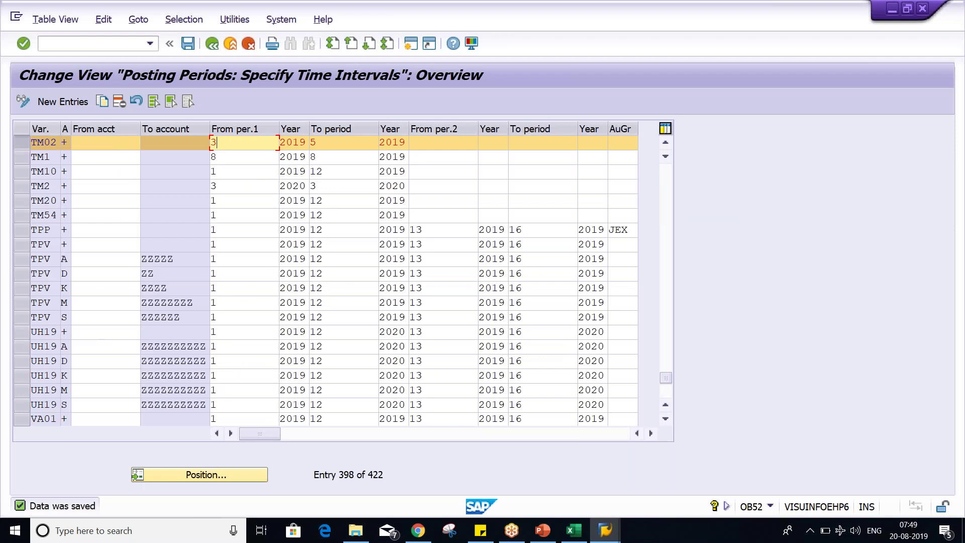
key("Return")
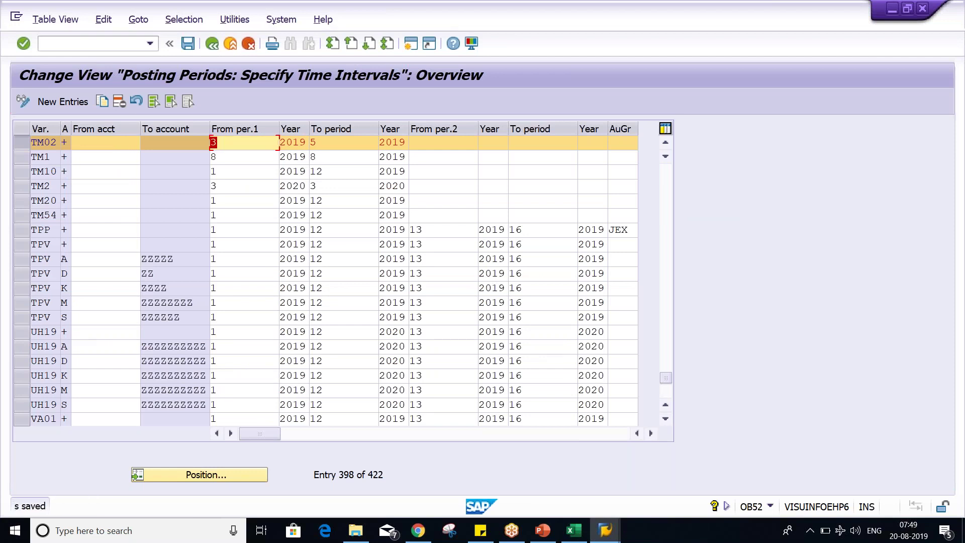
key("ctrl+s")
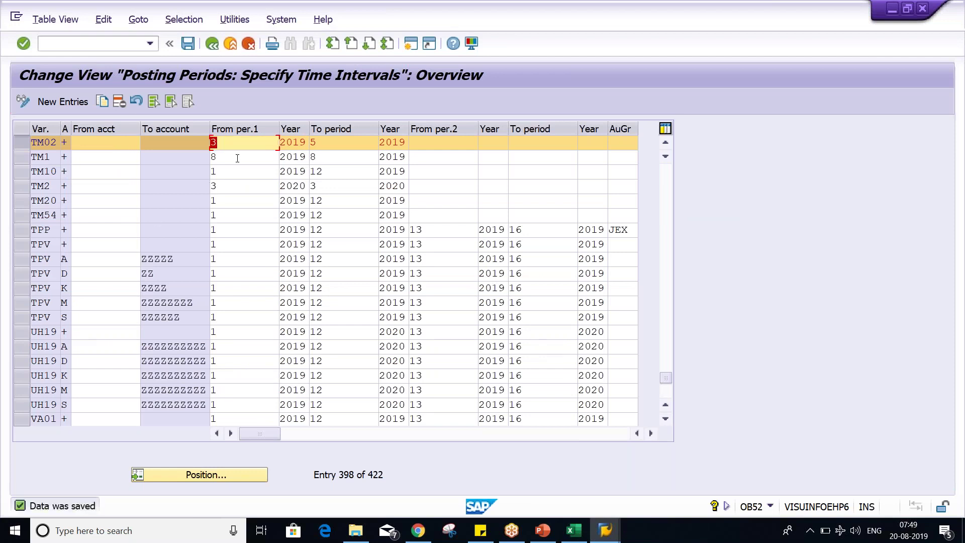
Review the From and To periods of TM02's first interval in the saved row.
left_click(245, 143)
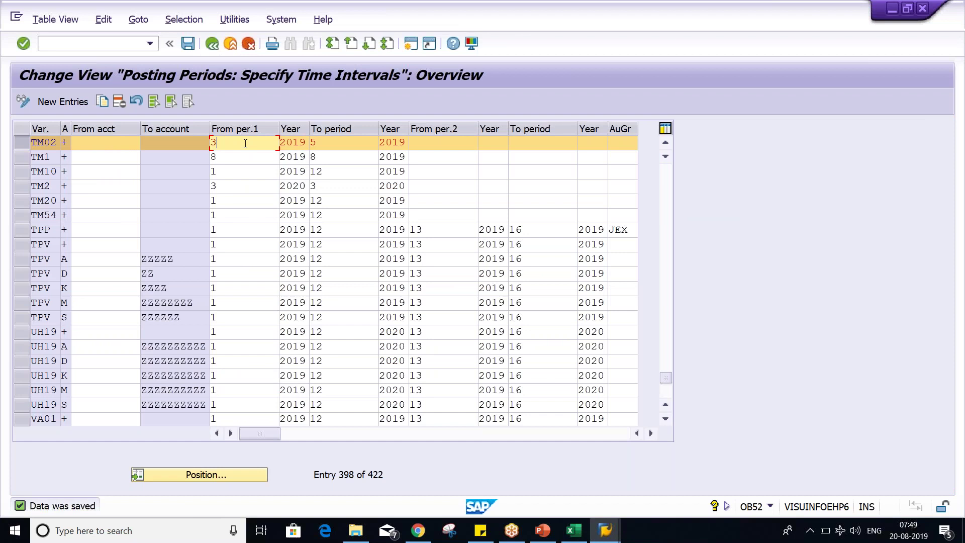
left_click(339, 143)
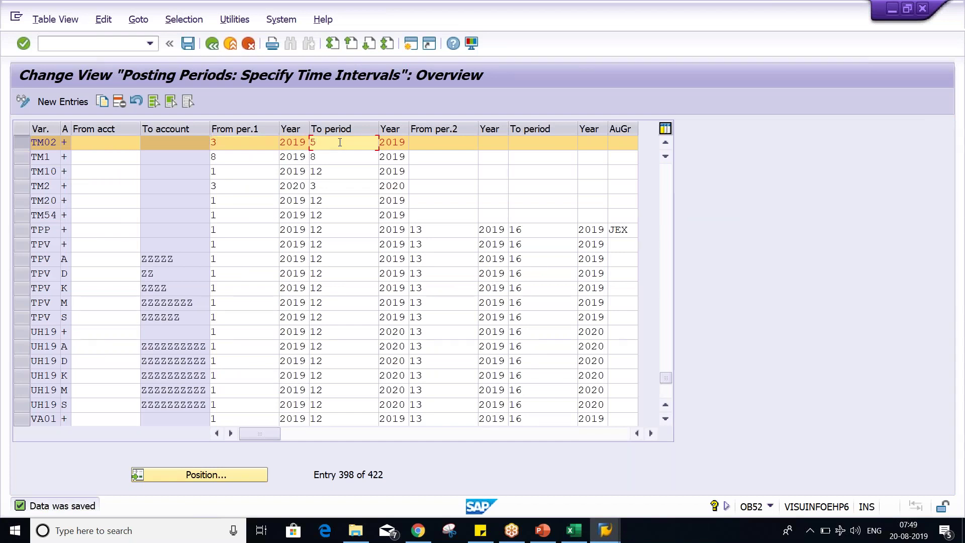
left_click(236, 145)
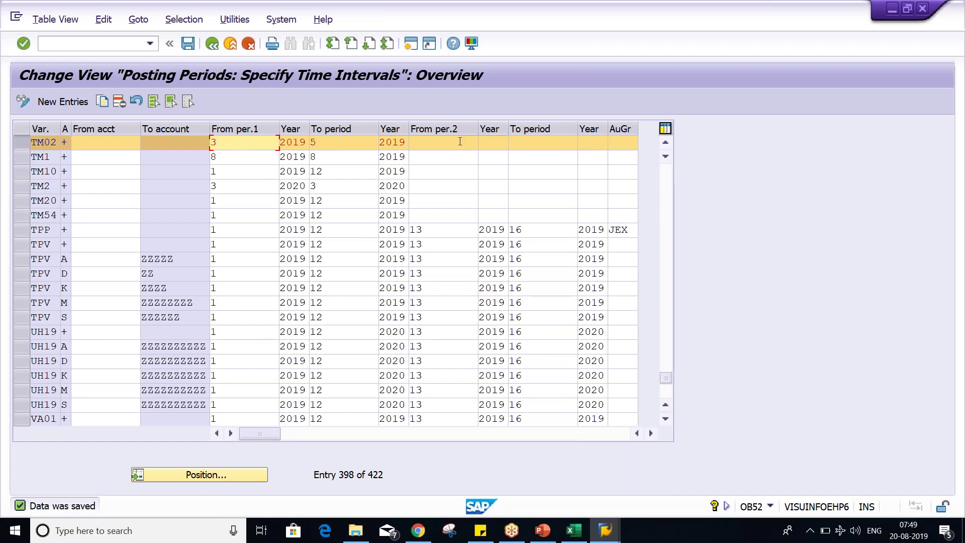
Switch back to Excel and review the B entry with its date in row 16.
key("alt+Tab")
key("alt+Tab")
key("Tab")
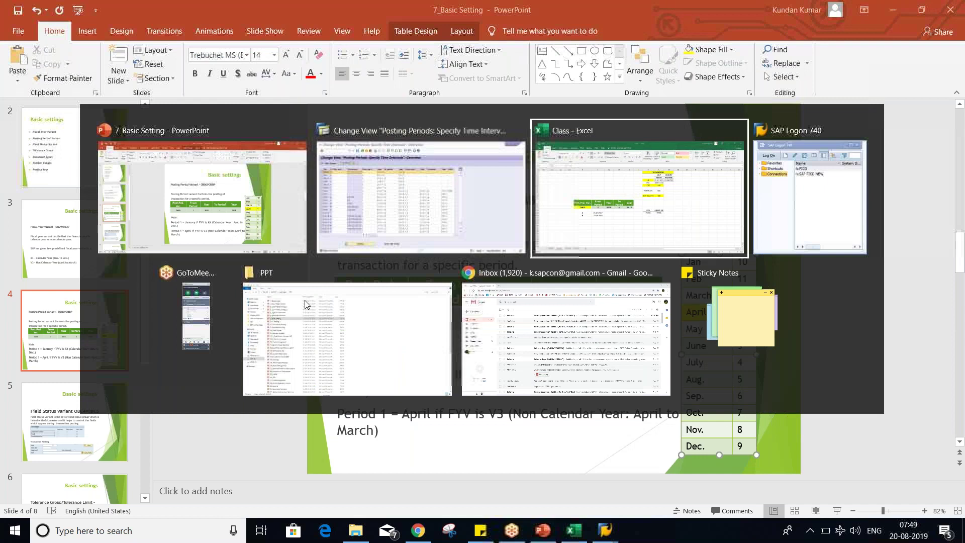
left_click(238, 345)
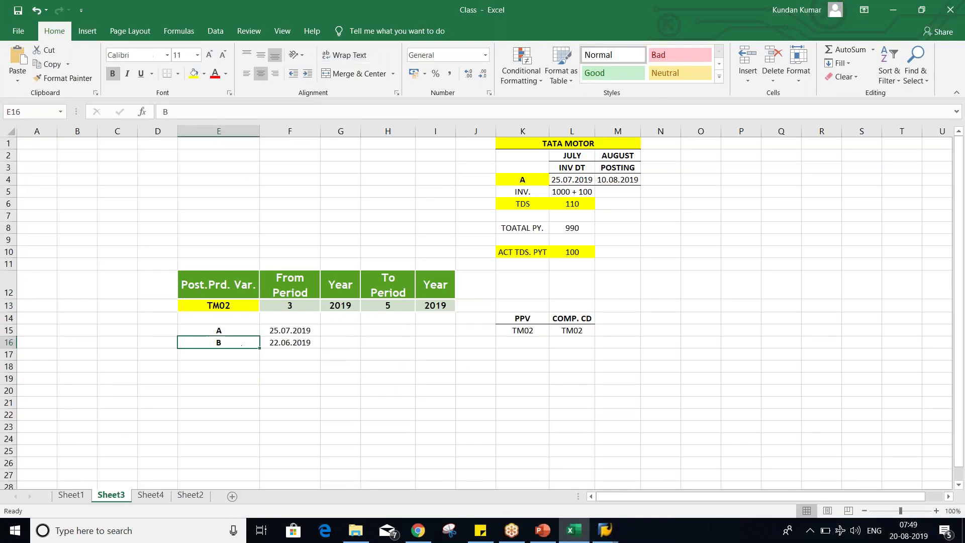
left_click(284, 344)
left_click(336, 342)
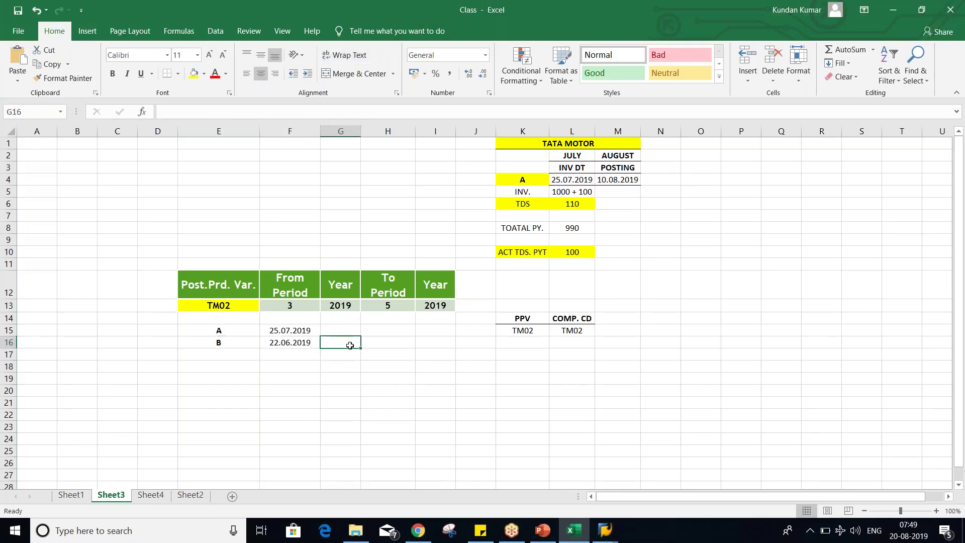
Compare A's date and the B entry in rows 15 and 16 with TM02's From Period.
left_click(276, 331)
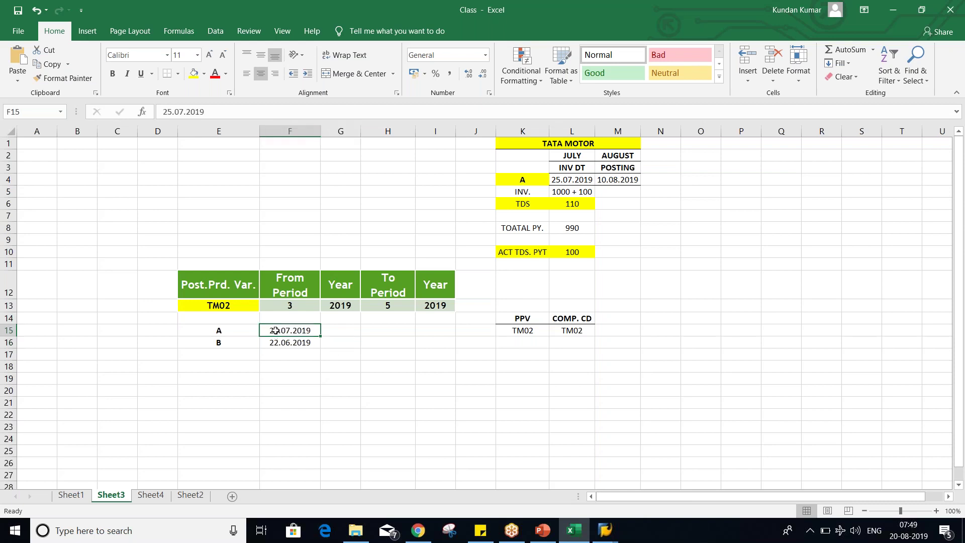
left_click_drag(217, 344, 289, 343)
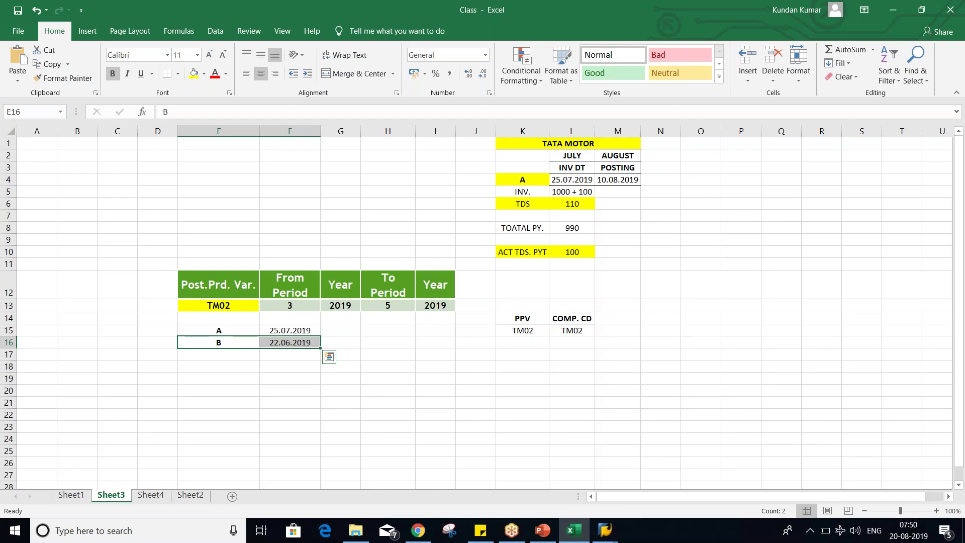
left_click(288, 306)
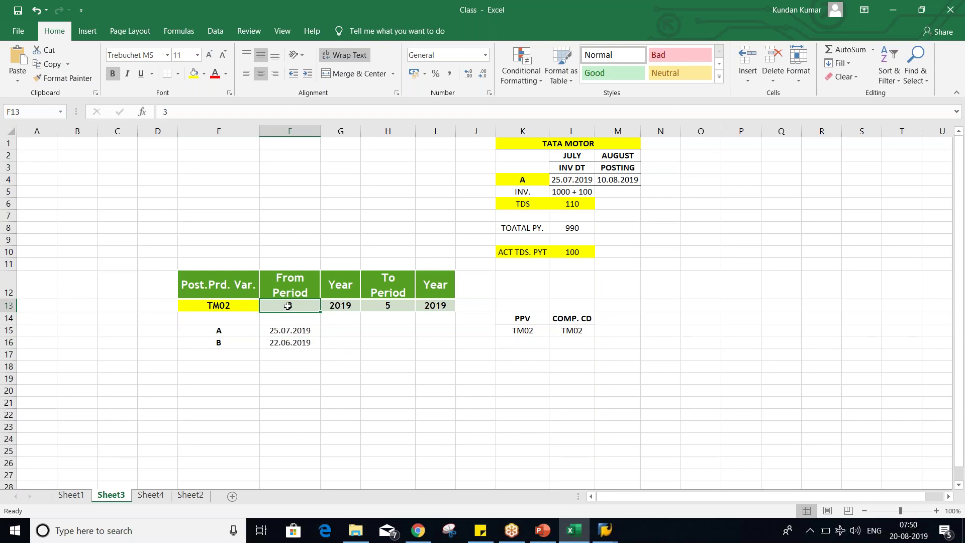
Switch to SAP and set the first From period of the TM02 row to 5.
key("alt+Tab")
key("alt+Tab")
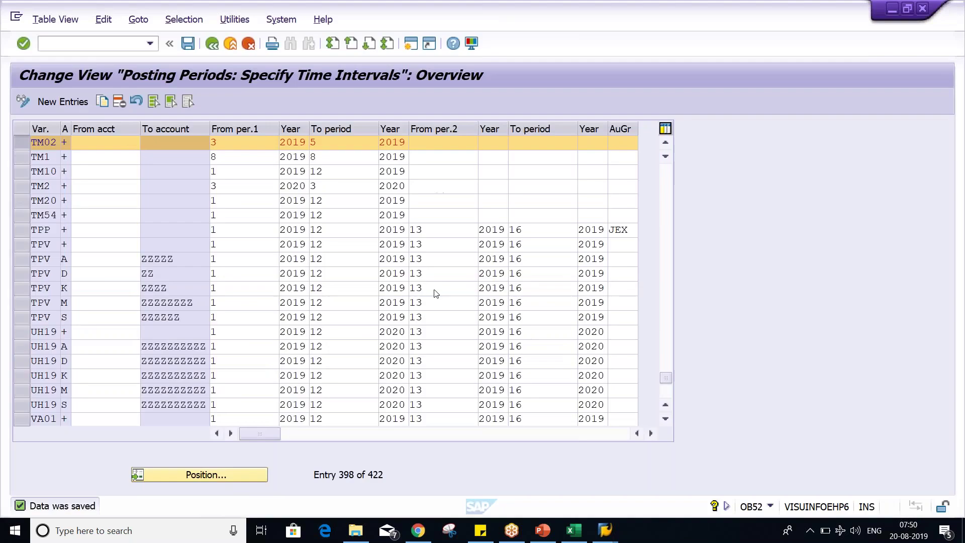
type("5")
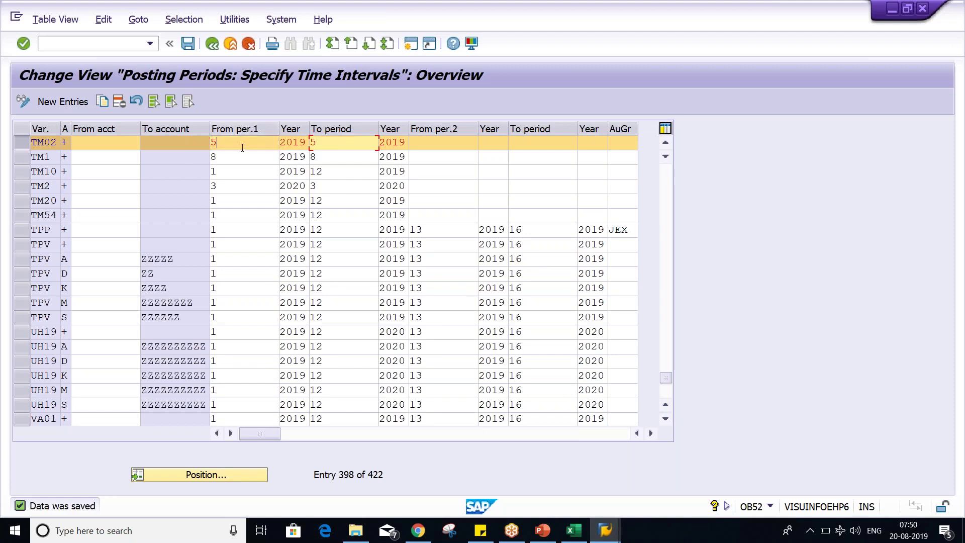
Fill in TM02's second interval with From period 3, year 2019 and To period 3, year 2019.
left_click(326, 146)
key("Tab")
key("Tab")
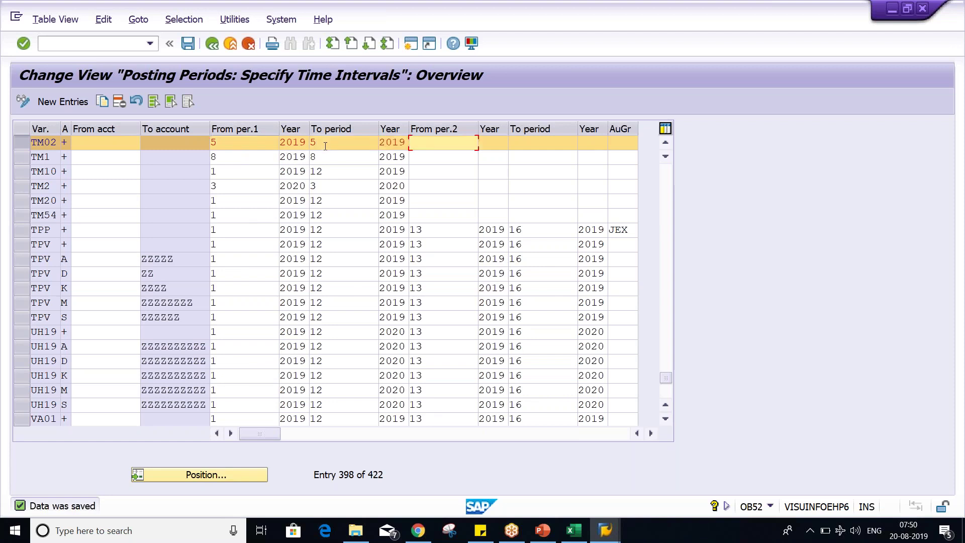
type("3")
key("Tab")
type("20")
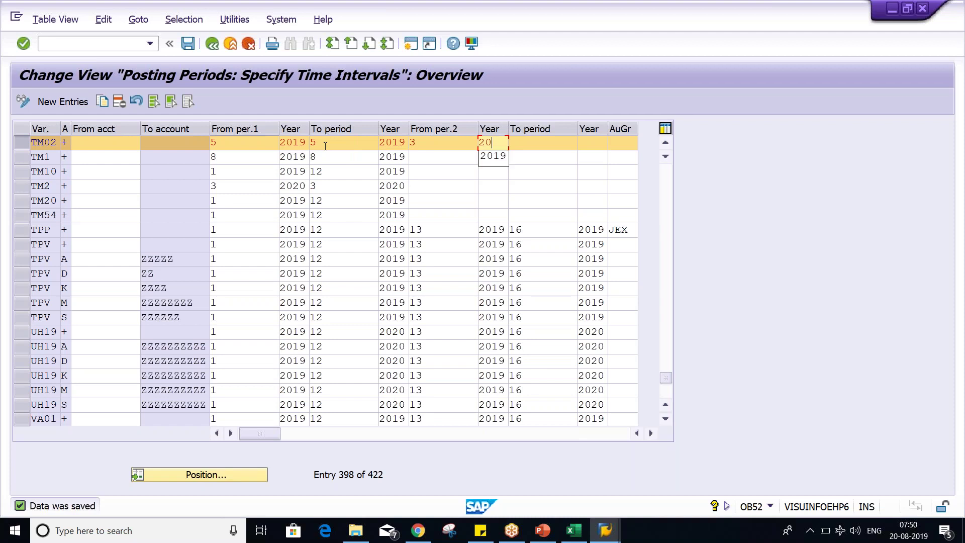
type("19")
key("Tab")
type("3")
key("Tab")
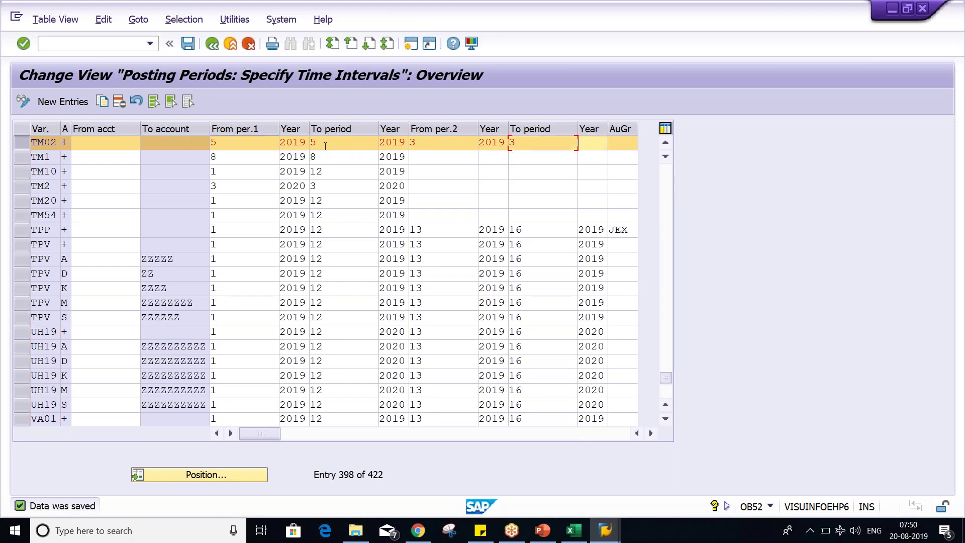
type("2019")
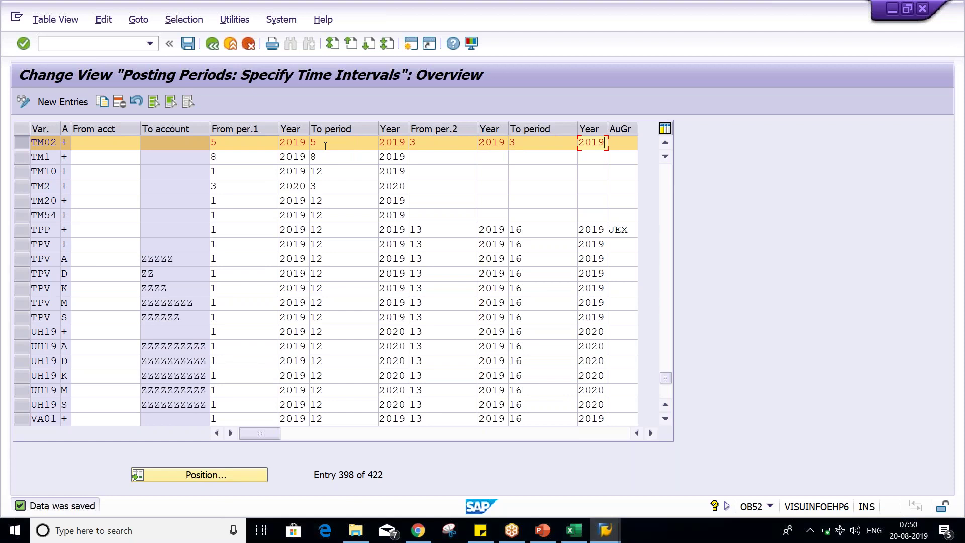
left_click(228, 143)
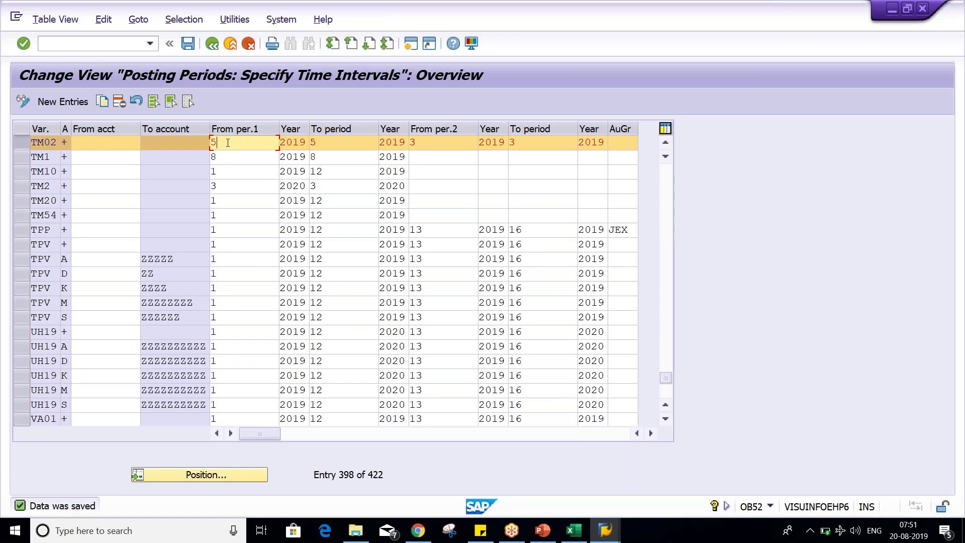
Switch to Excel and fill the B entry and its date in row 16 with yellow.
key("alt+Tab")
left_click_drag(218, 344, 273, 345)
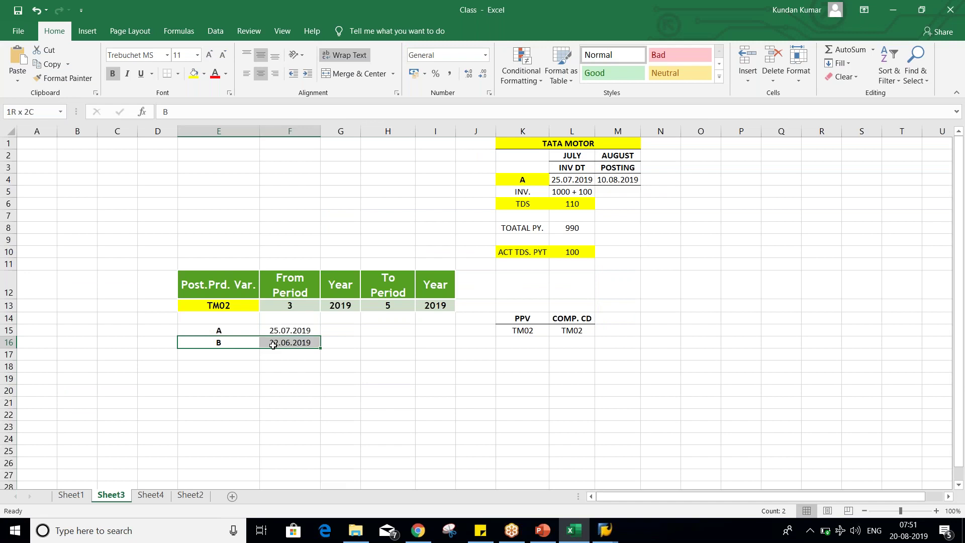
left_click(194, 73)
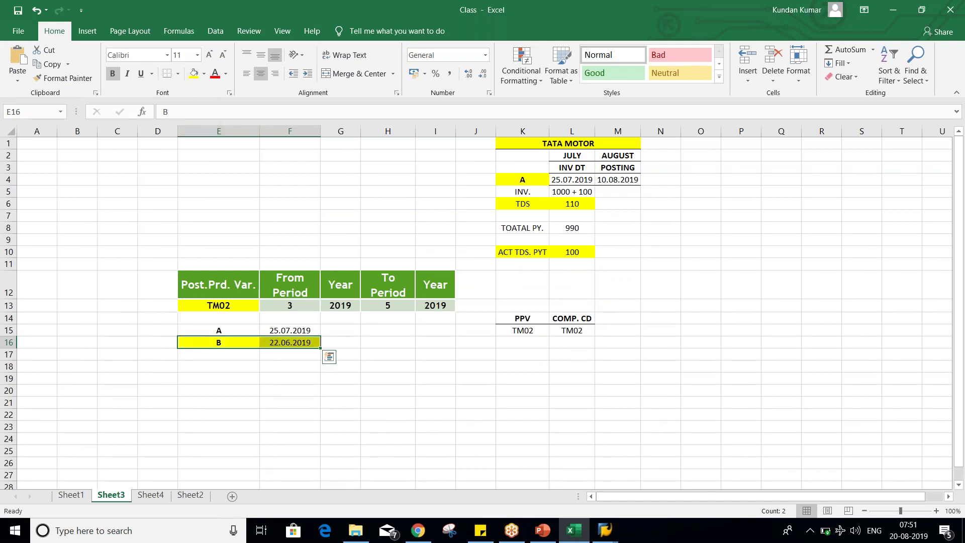
Enter X in cell G15 beside A's date.
left_click(334, 330)
type("X")
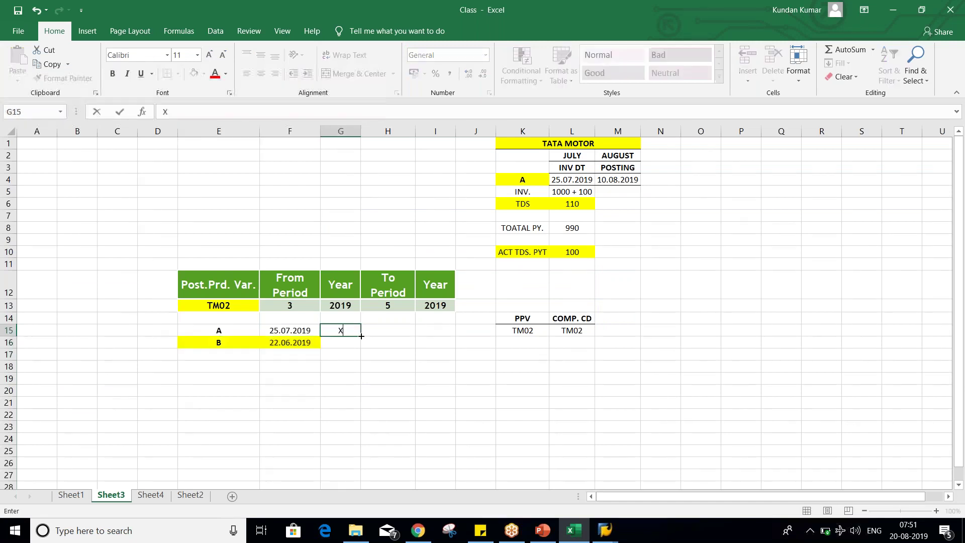
left_click(383, 390)
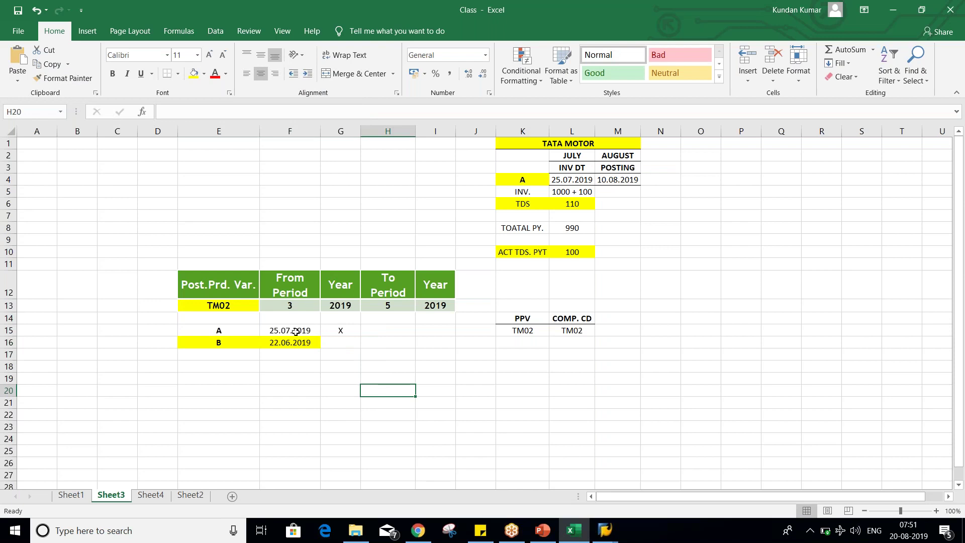
Check A's date in row 15 against the month-to-period table on the PowerPoint slide.
left_click(301, 334)
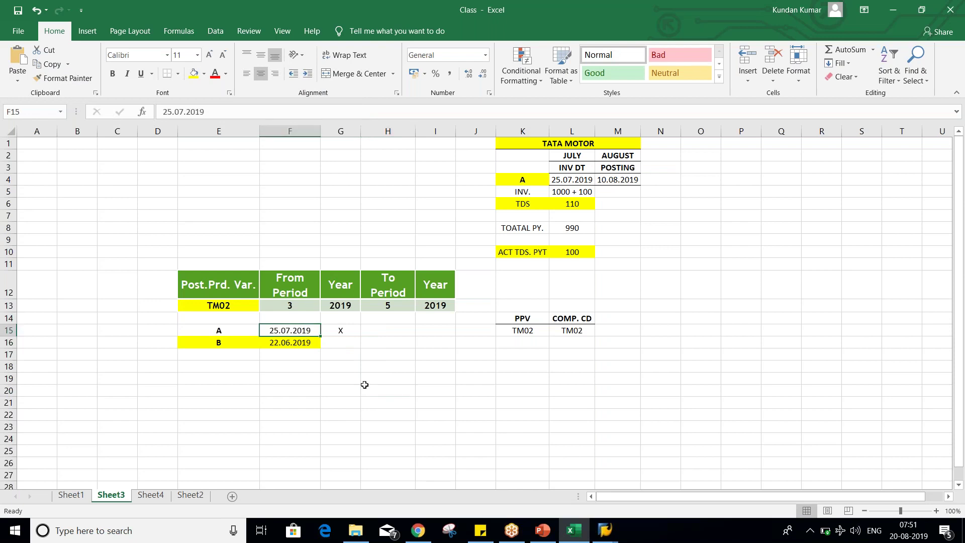
key("alt+Tab")
key("alt+Tab")
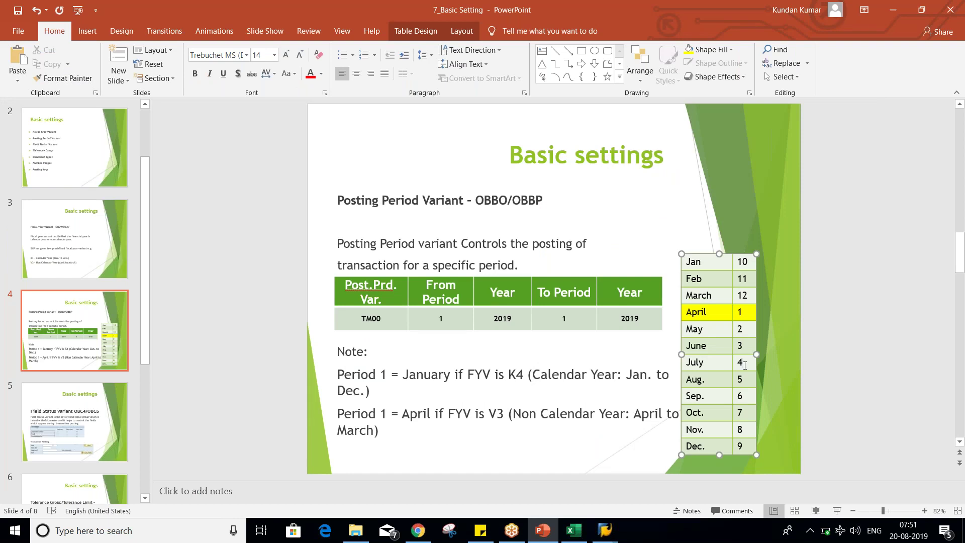
Switch to SAP and review the From and To periods of TM02's two intervals.
key("alt+Tab")
key("alt+Tab")
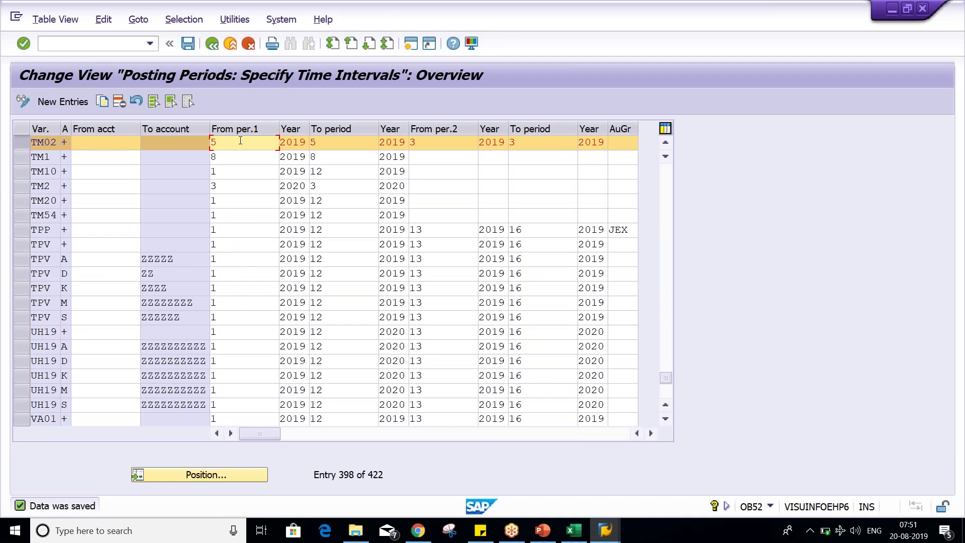
left_click(333, 142)
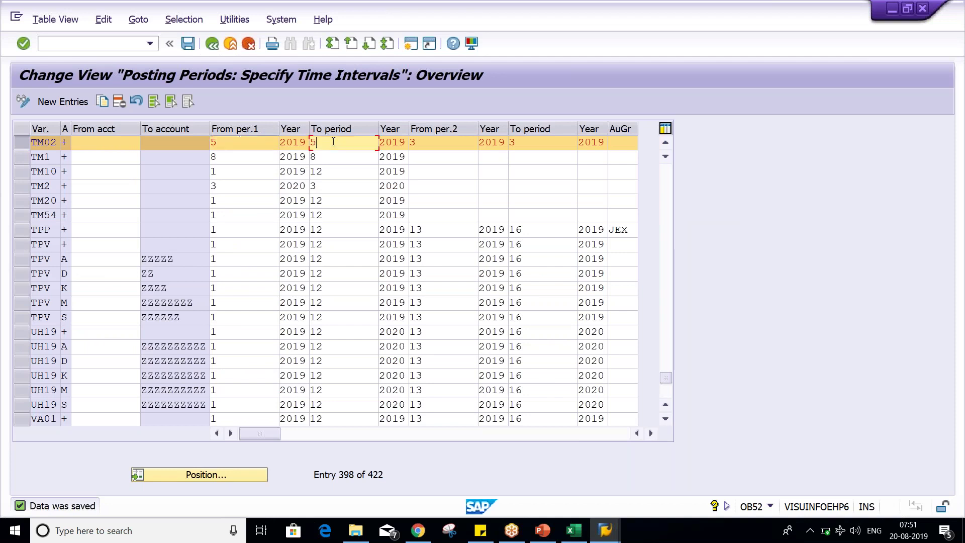
left_click(423, 140)
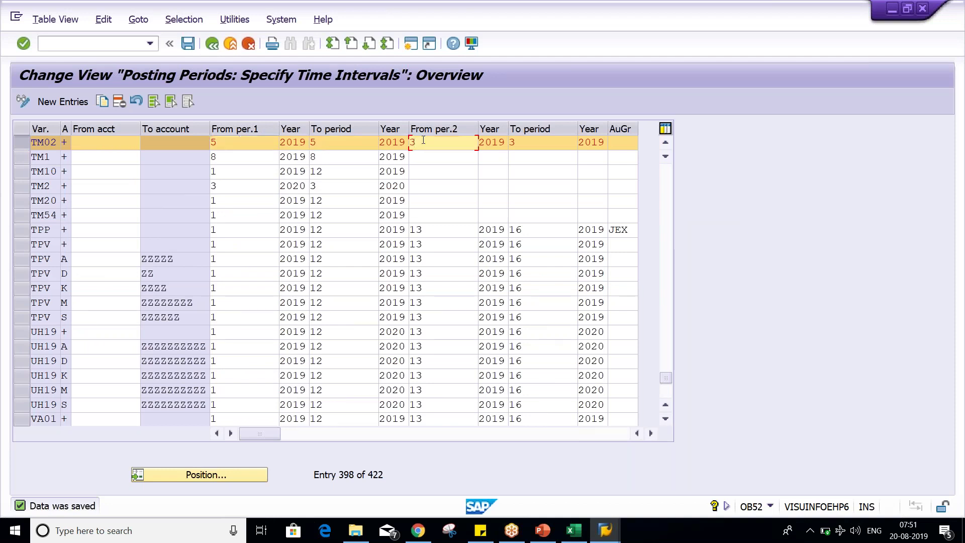
left_click(519, 141)
left_click(424, 148)
Switch to Excel to review A's X mark in G15, and check July's period number on the PowerPoint slide.
key("alt+Tab")
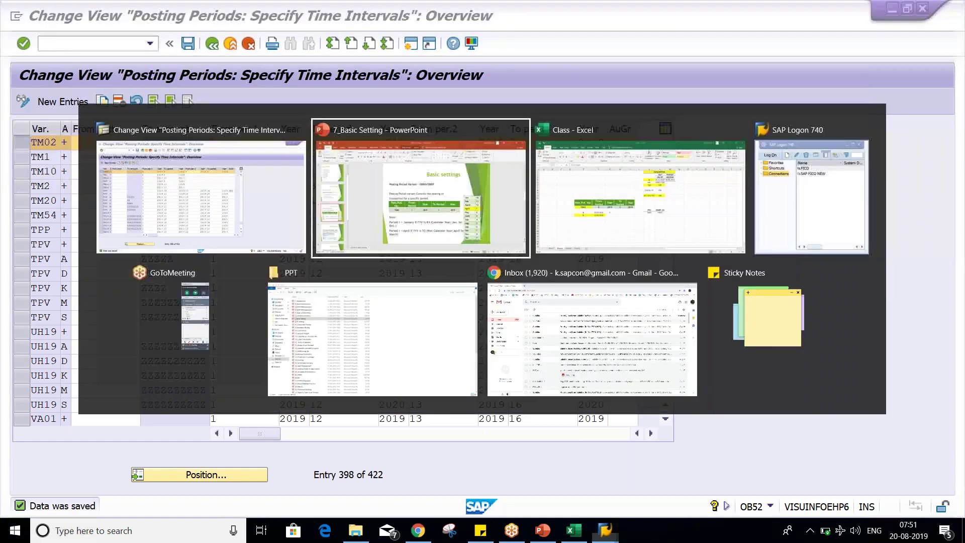
key("alt+Tab")
key("alt+Tab")
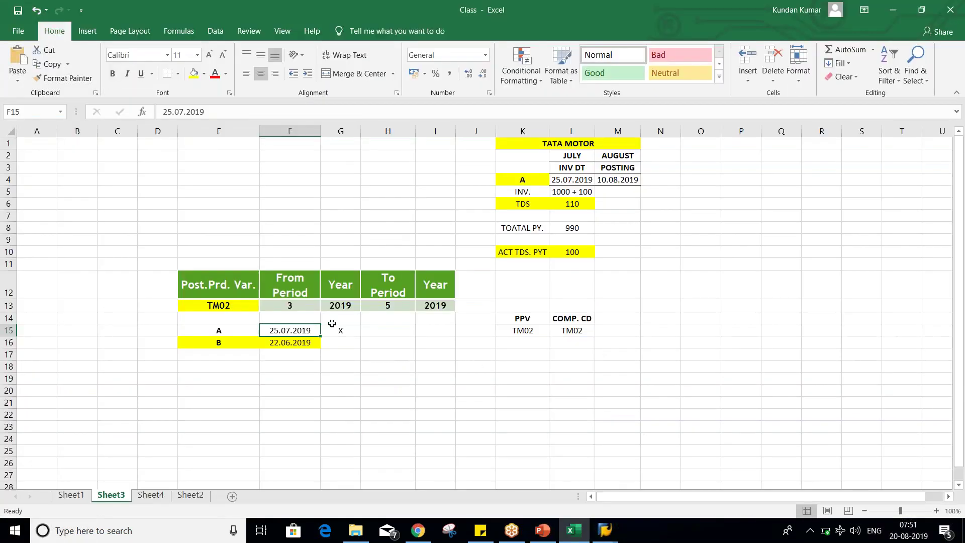
left_click(349, 330)
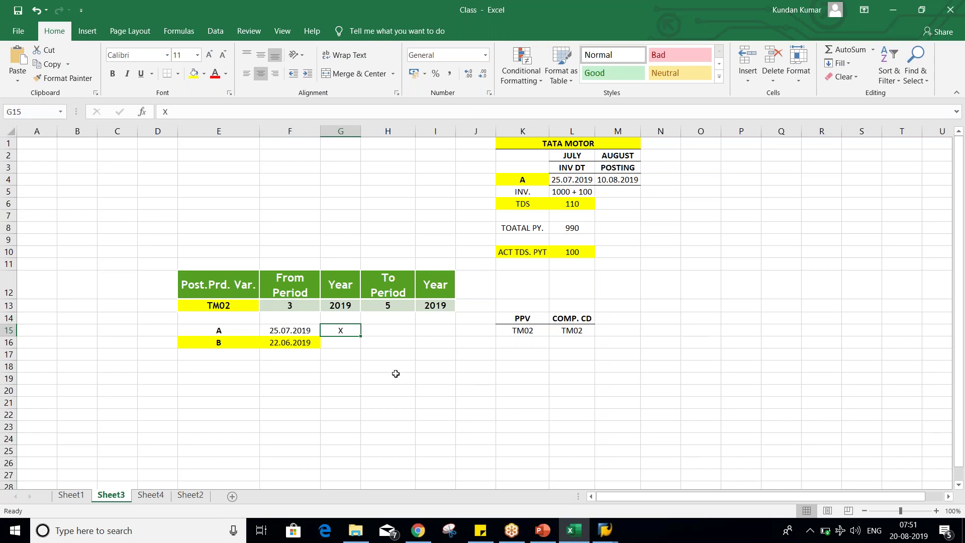
key("alt+Tab")
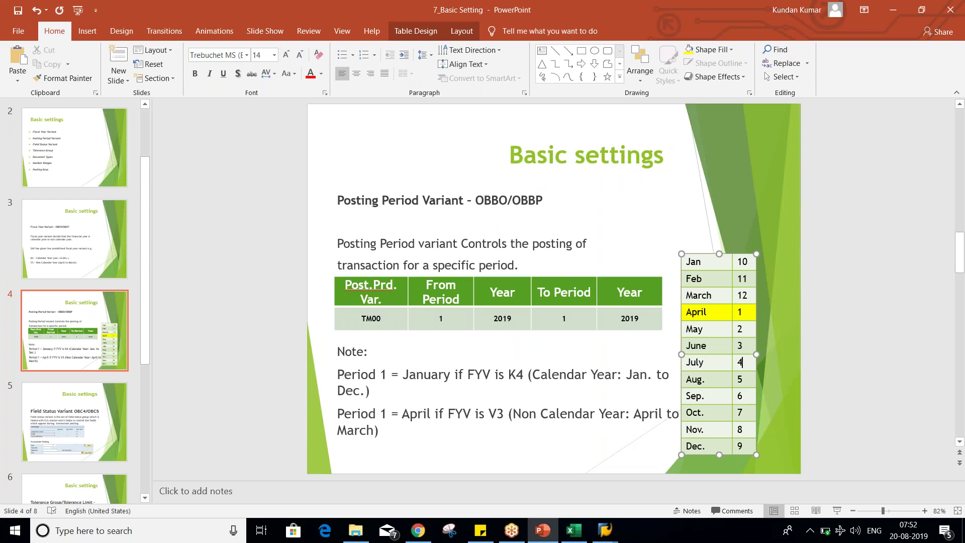
Switch to SAP and set the From and To periods of TM02's second interval to 4.
key("alt+Tab")
key("Tab")
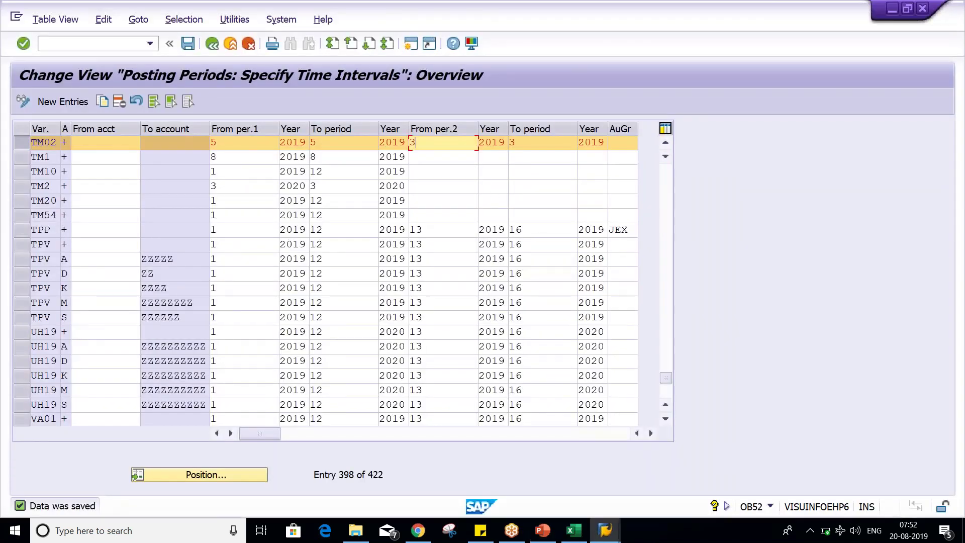
key("BackSpace")
type("4")
key("Tab")
key("Tab")
type("4")
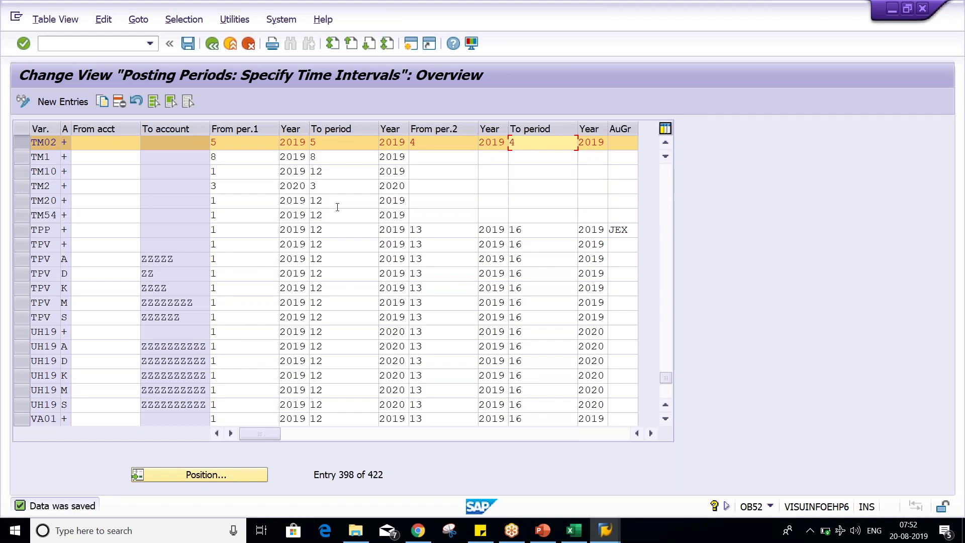
Review the first interval's From and To periods and the second From period in the TM02 row.
left_click(257, 144)
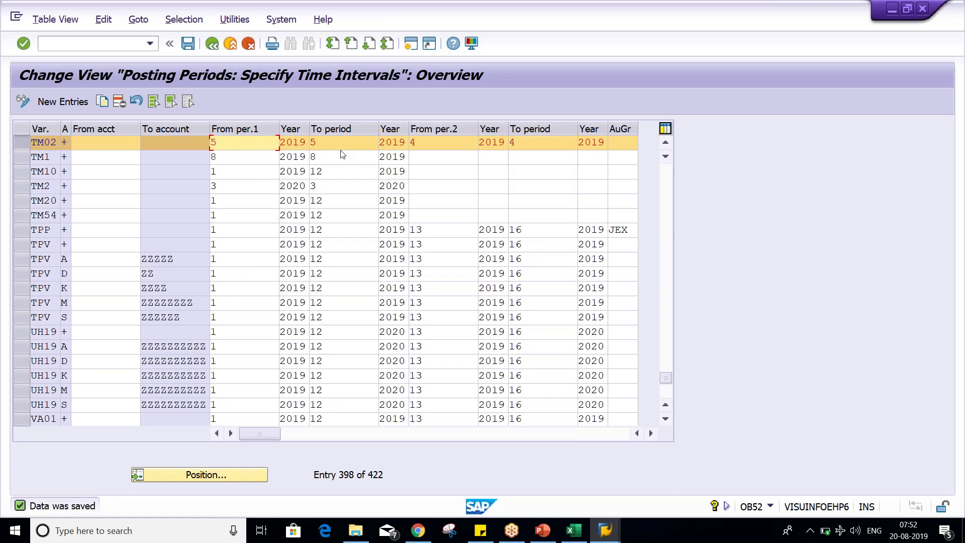
left_click(344, 144)
left_click(242, 144)
left_click(337, 145)
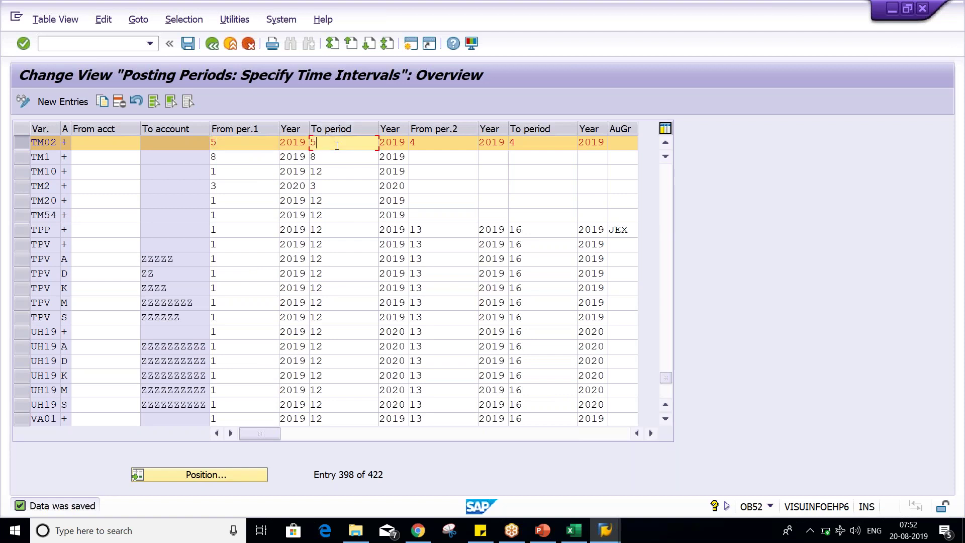
left_click(423, 144)
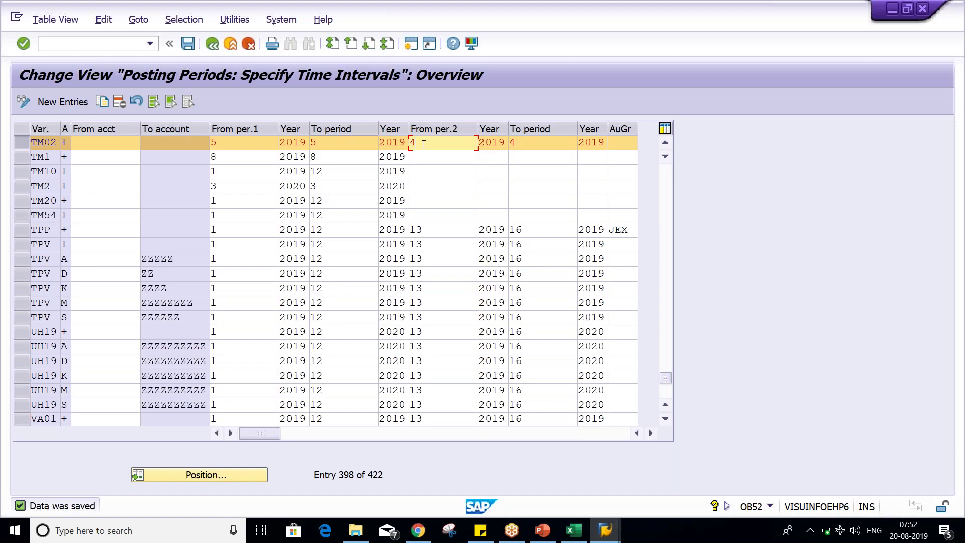
Set the From and To periods of TM02's second interval to 2.
left_click(238, 145)
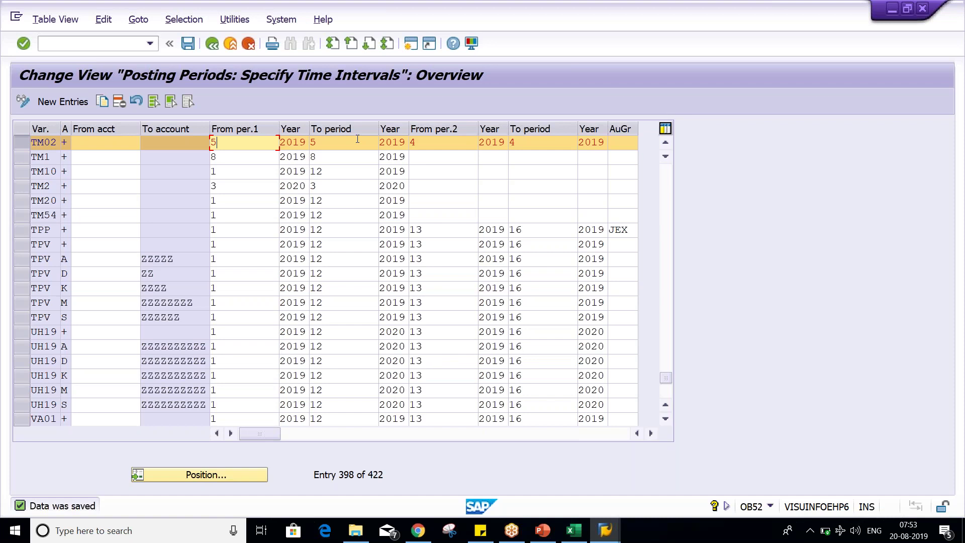
key("Tab")
key("Tab")
key("Tab")
key("Tab")
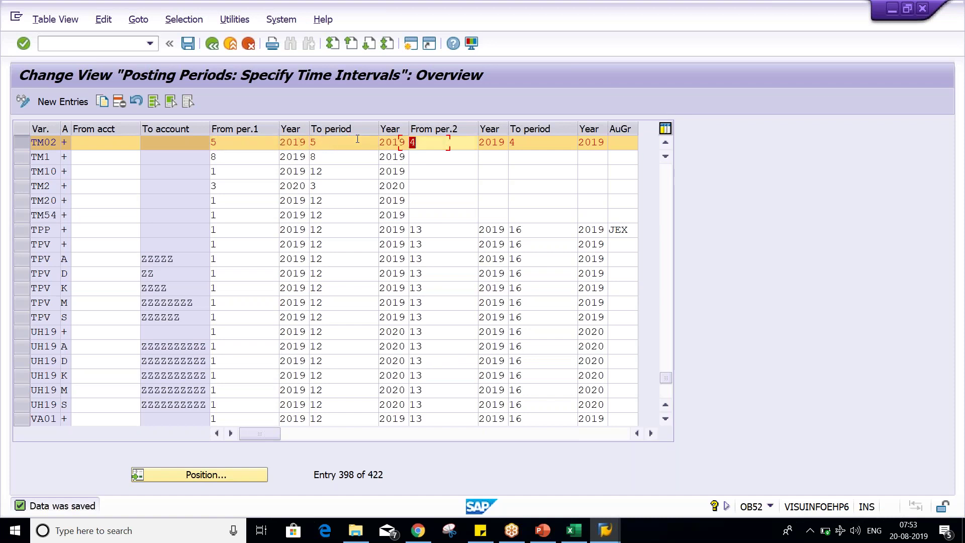
type("2")
key("Tab")
key("Tab")
type("2")
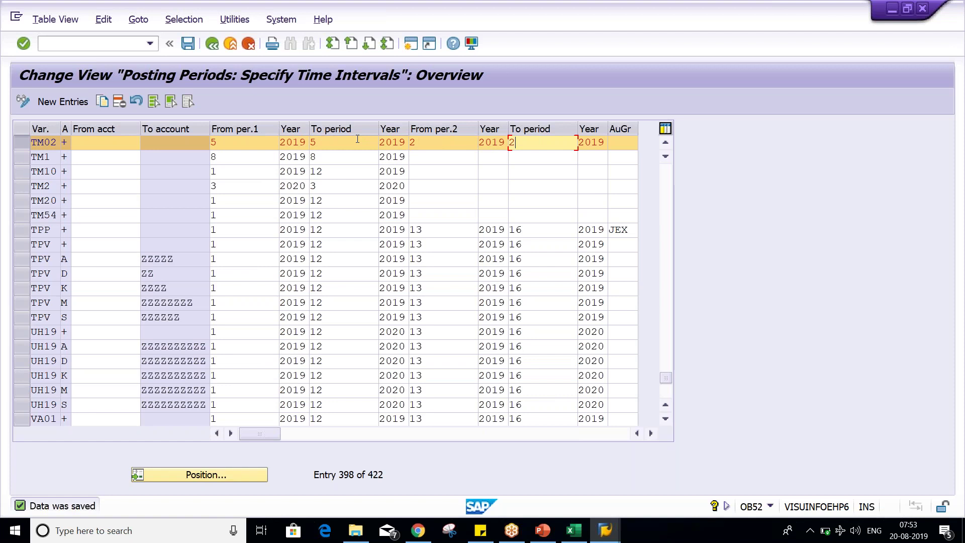
Set the To and From periods of TM02's second interval to 3.
key("BackSpace")
type("3")
key("shift+Tab")
key("shift+Tab")
key("shift+Tab")
key("shift+Tab")
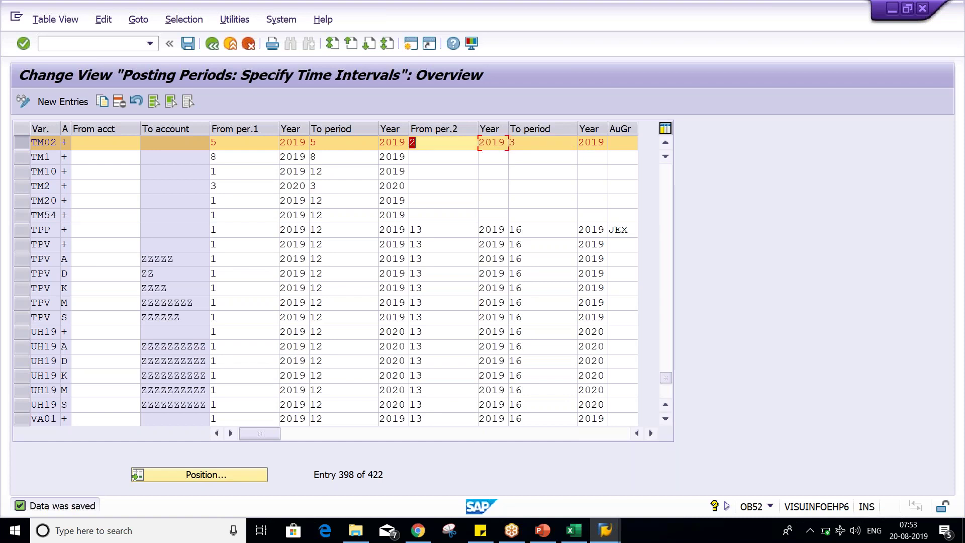
key("Tab")
key("Tab")
type("3")
key("Return")
Switch to Excel and review the A and B entries with their dates in rows 15 and 16.
key("alt+Tab")
key("alt+Tab")
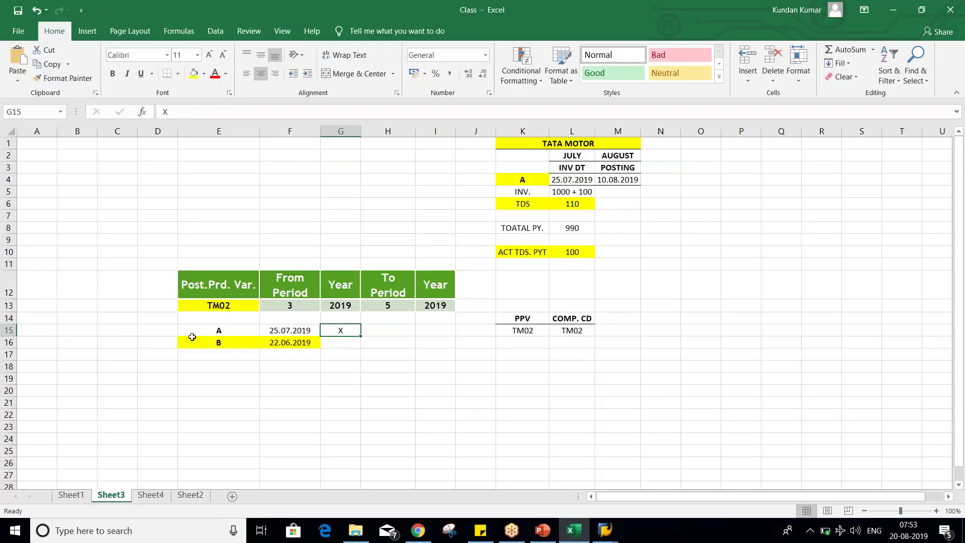
left_click_drag(196, 339, 346, 331)
left_click(251, 325)
Switch to SAP and set both the From and To period of TM02's second interval to 4.
key("alt+Tab")
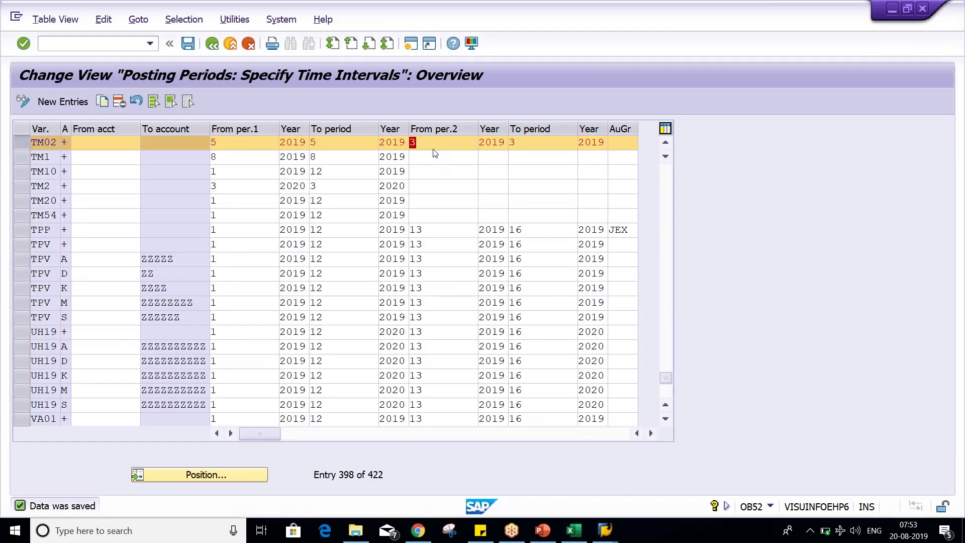
type("4")
key("Tab")
key("Tab")
type("4")
key("Return")
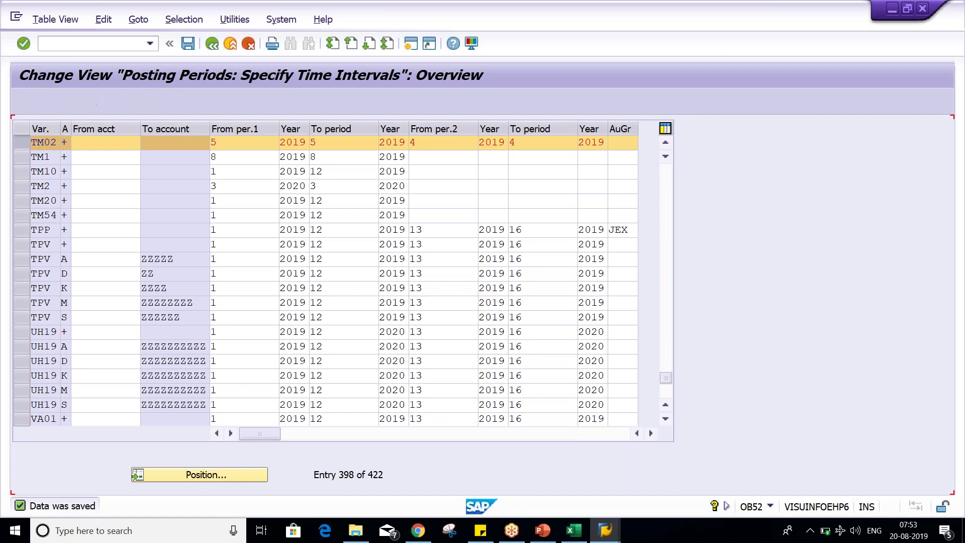
Set the From period of TM02's second interval to 3.
key("alt+Tab")
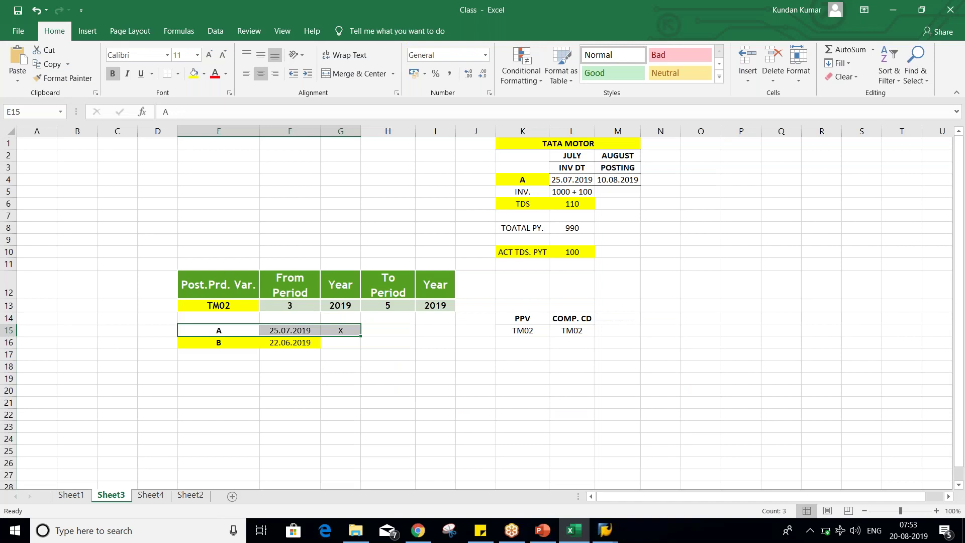
key("alt+Tab")
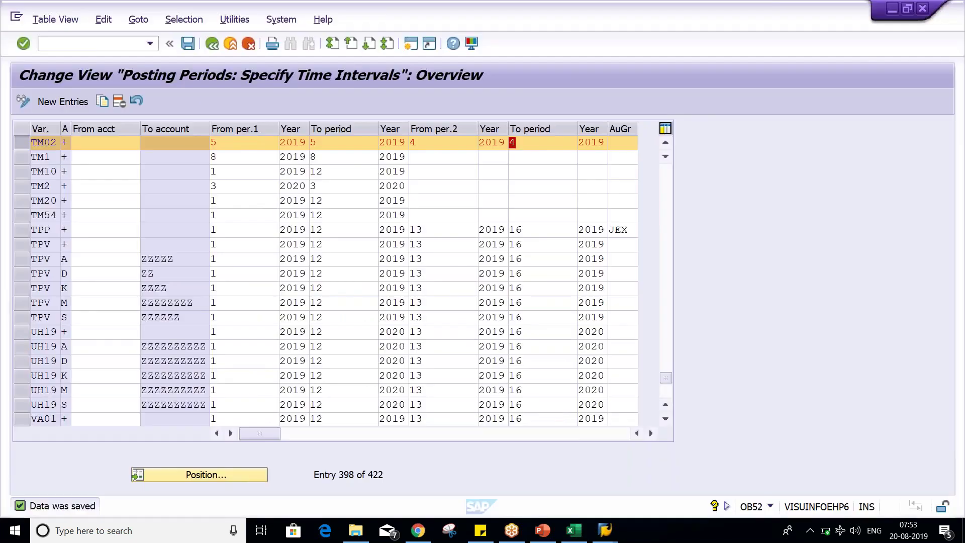
key("shift+Tab")
key("shift+Tab")
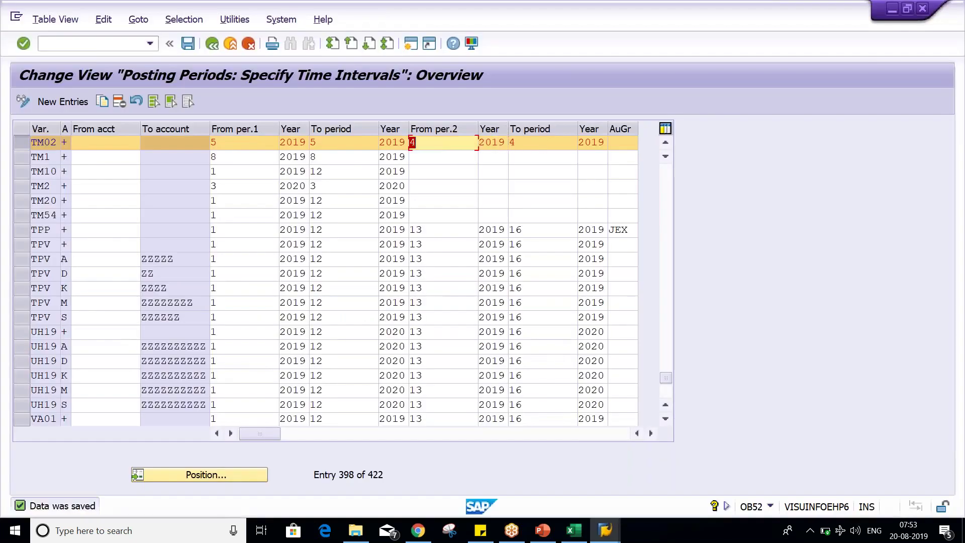
type("3")
left_click(233, 142)
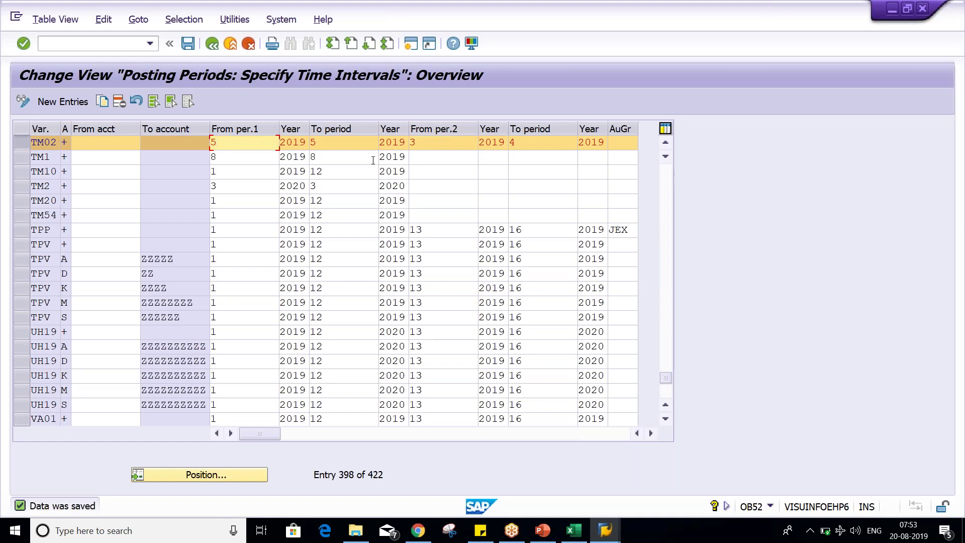
Clear the From and To periods and both years of TM02's second interval.
left_click(439, 144)
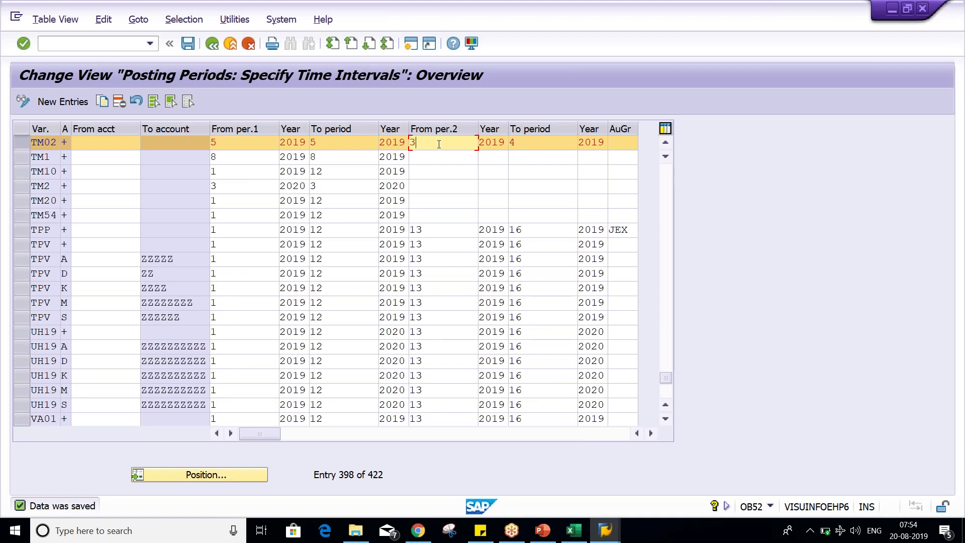
key("BackSpace")
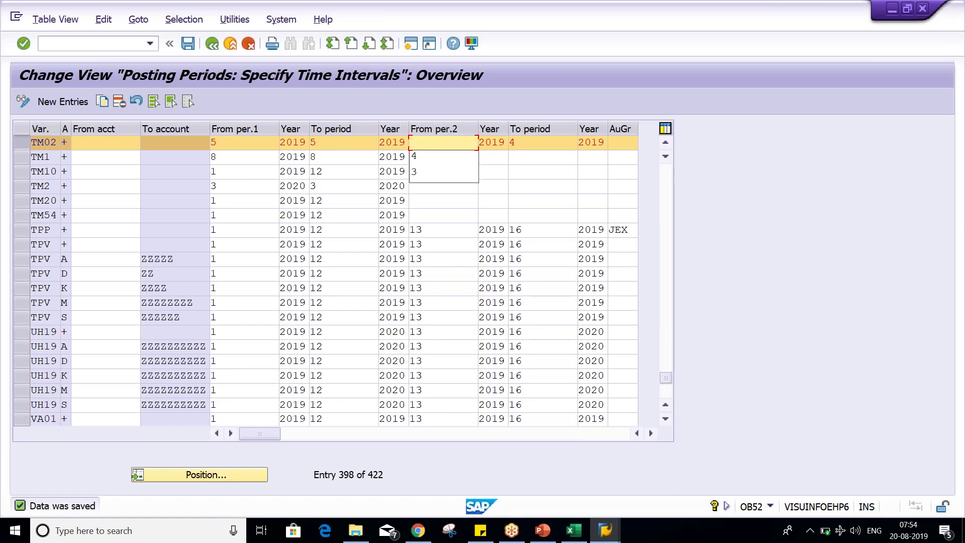
key("Tab")
key("BackSpace")
key("Tab")
key("BackSpace")
key("Tab")
key("BackSpace")
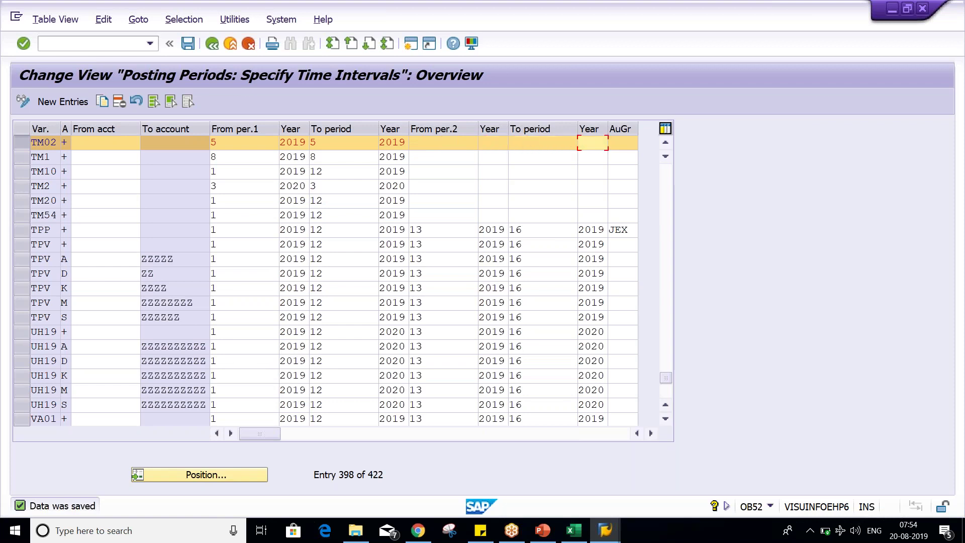
key("Return")
Switch to Excel and undo the yellow highlighting of the B entry in row 16.
left_click(574, 530)
left_click(420, 402)
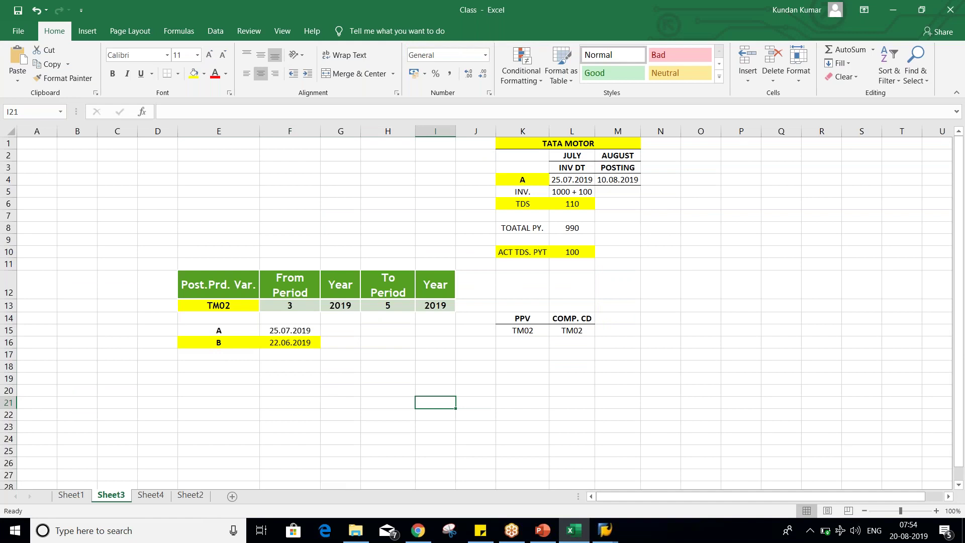
key("ctrl+z")
key("ctrl+z")
left_click(206, 382)
Add a bold entry C in cell E17, below the A and B entries.
left_click(224, 329)
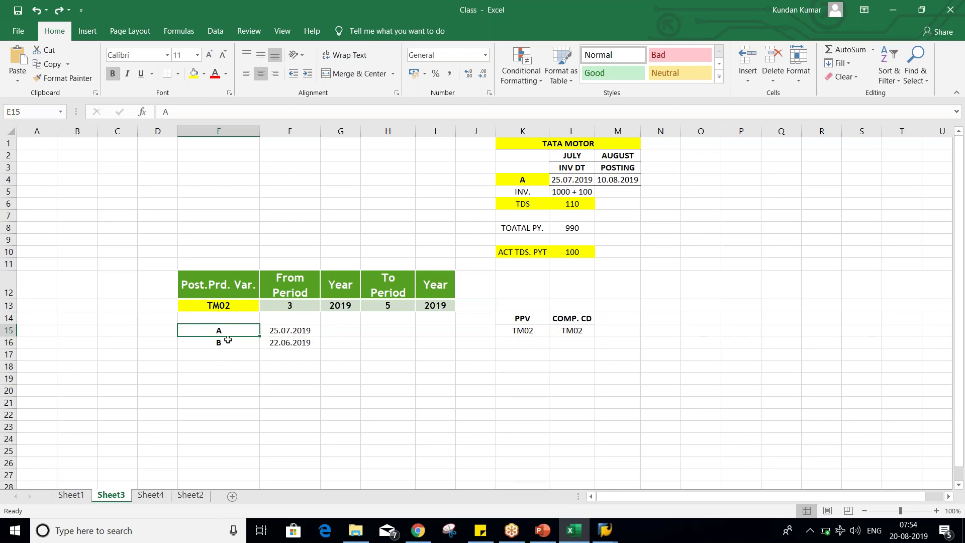
left_click(225, 342)
left_click(242, 354)
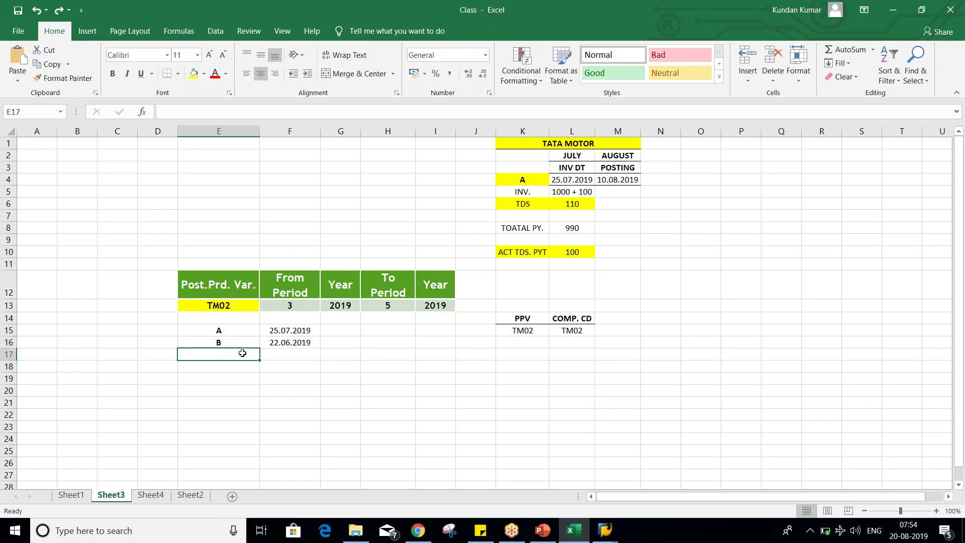
type("C")
key("Return")
left_click(219, 355)
key("ctrl+b")
Change B's date in F16 to 22.07.2019 and enter 26.07.2019 as C's date in F17.
left_click(280, 355)
left_click(288, 330)
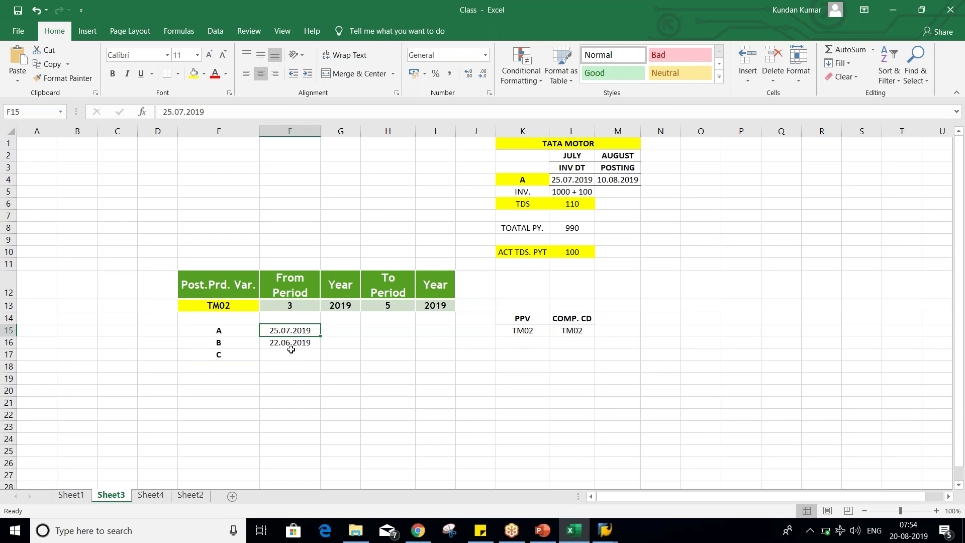
left_click(218, 334)
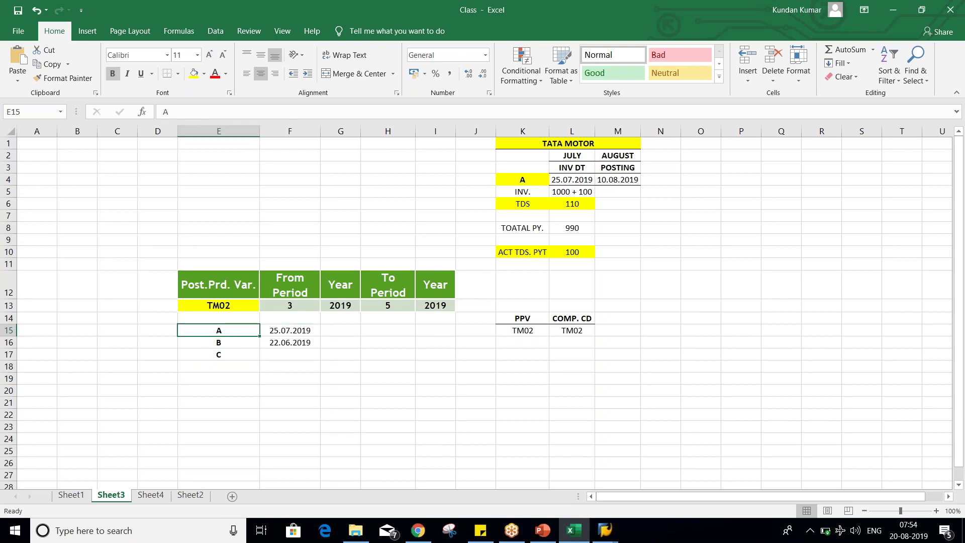
left_click(286, 338)
left_click(292, 328)
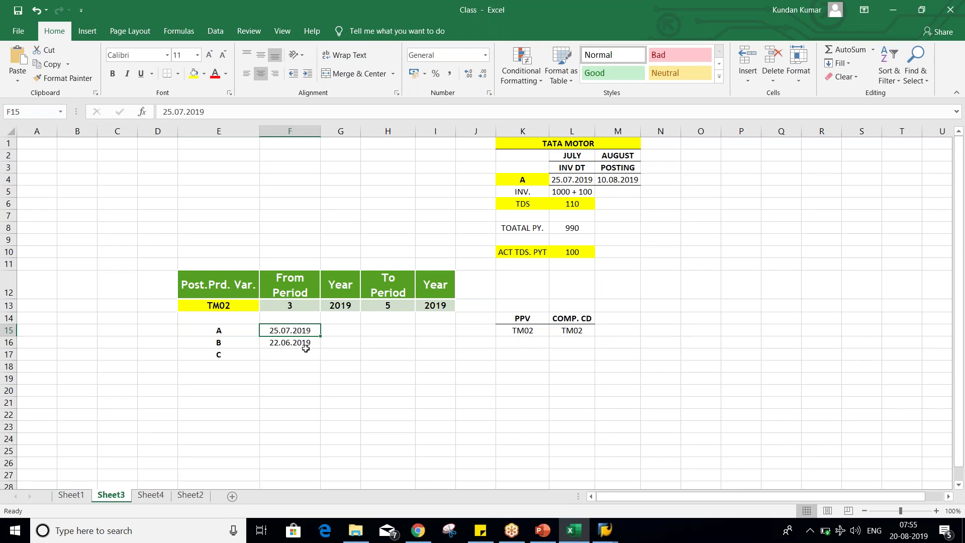
left_click(306, 348)
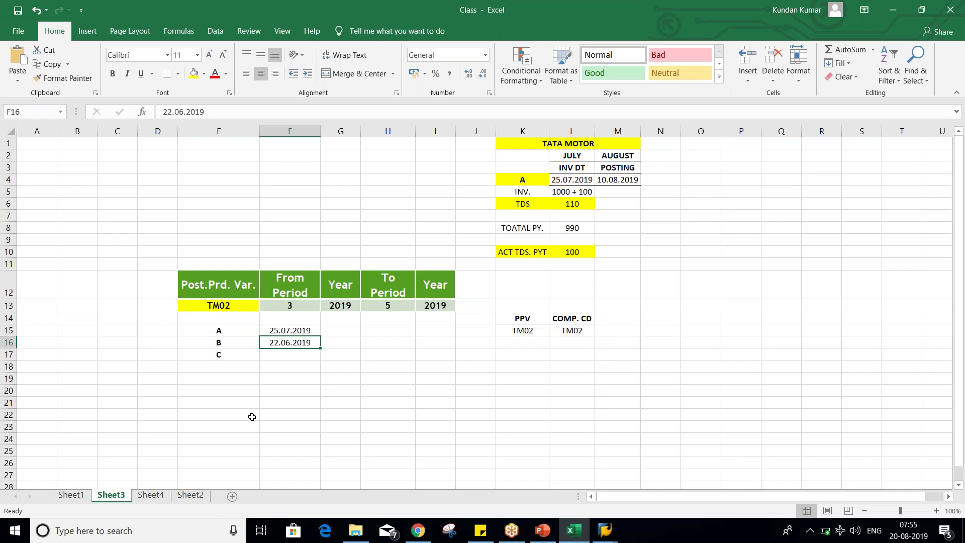
left_click(180, 112)
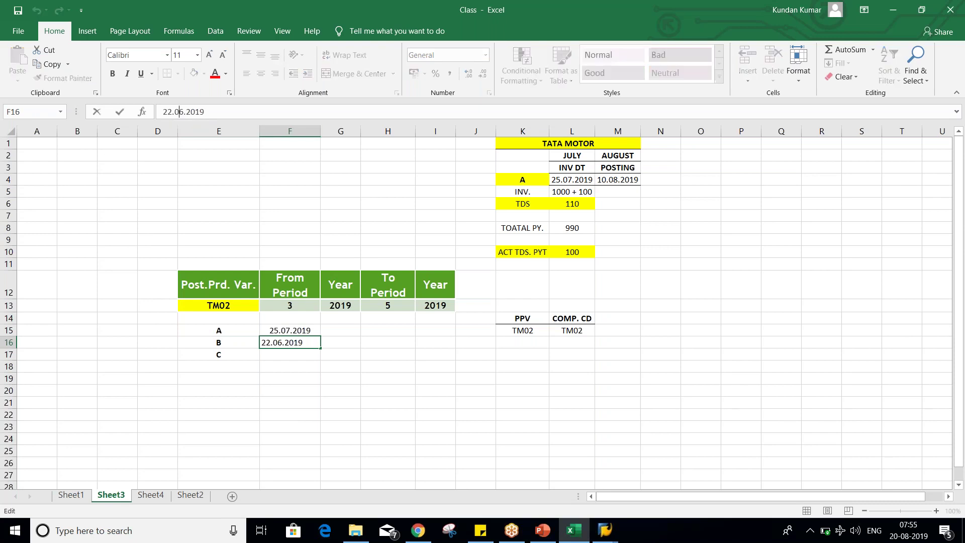
key("BackSpace")
type("7")
key("Return")
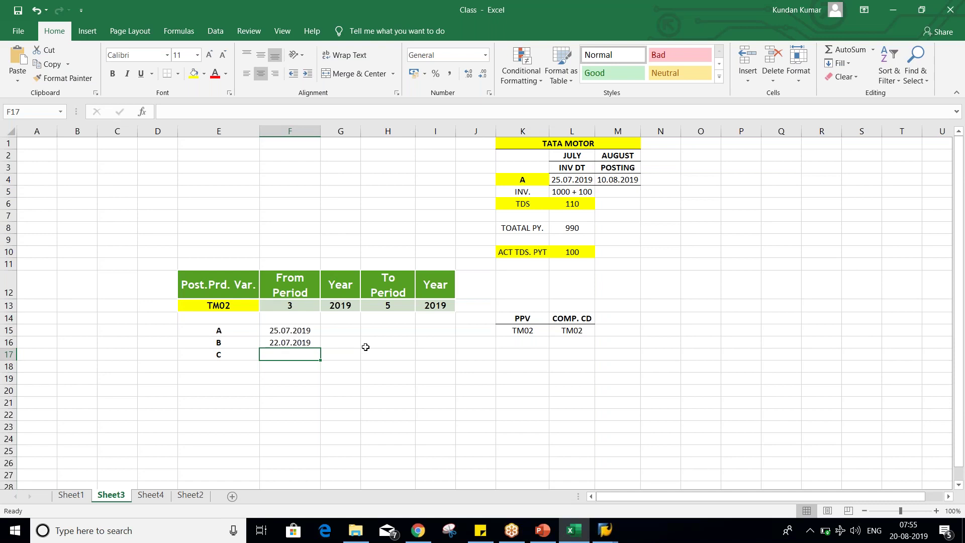
type("26.07.2019")
key("Return")
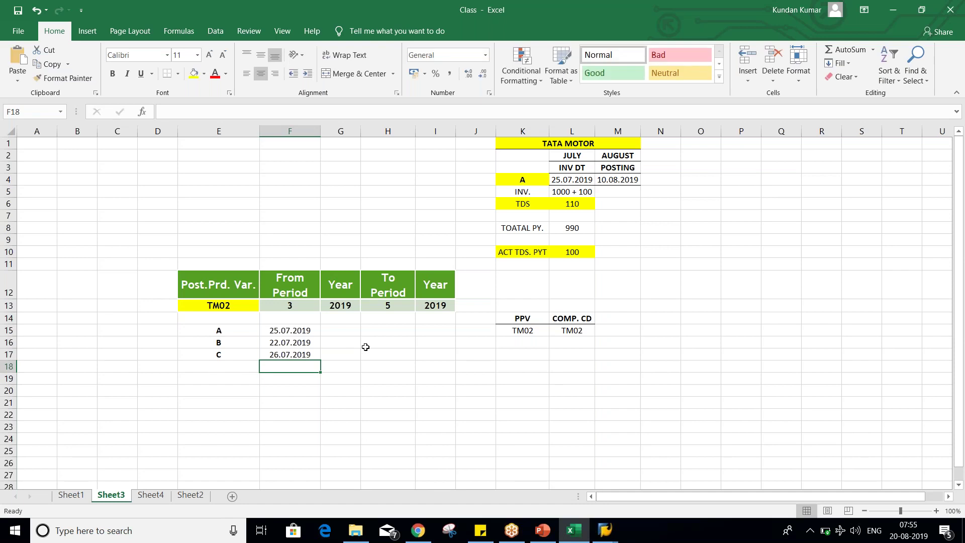
Review the A, B and C entries and their dates in rows 15 to 17.
left_click(205, 353)
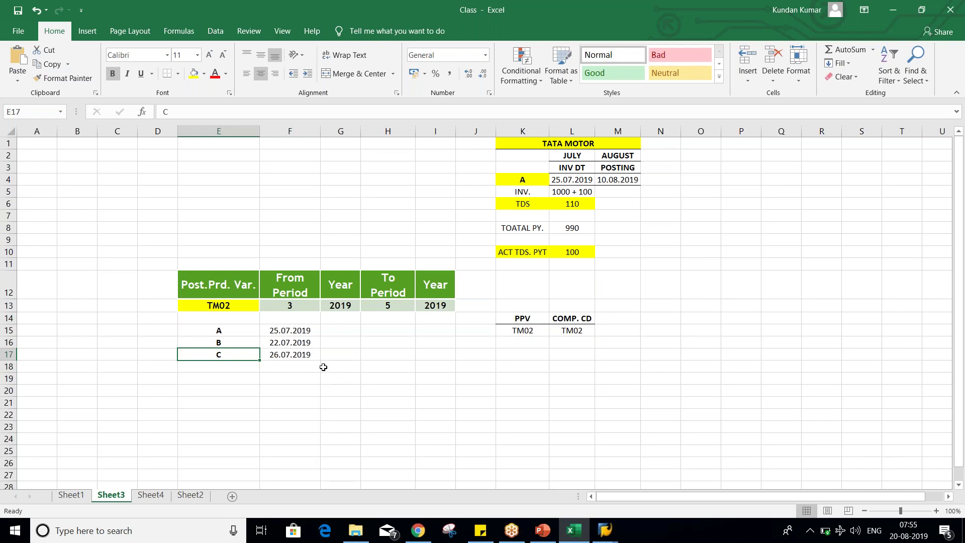
left_click(302, 326)
mouse_move(302, 337)
left_mouse_down()
mouse_move(308, 364)
mouse_move(305, 356)
left_mouse_up()
left_click(282, 391)
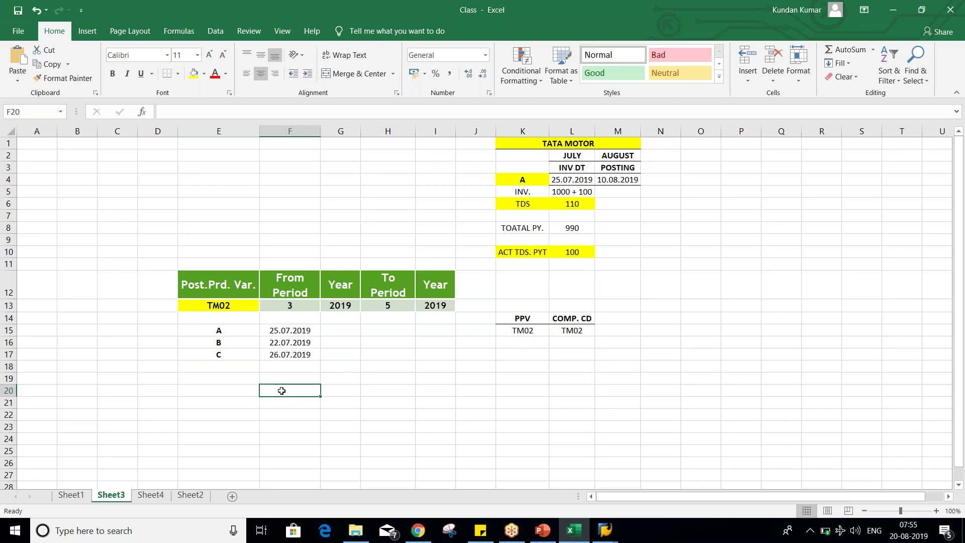
left_click_drag(237, 328, 230, 354)
left_click_drag(290, 332, 293, 355)
left_click_drag(231, 330, 231, 354)
left_click(229, 332)
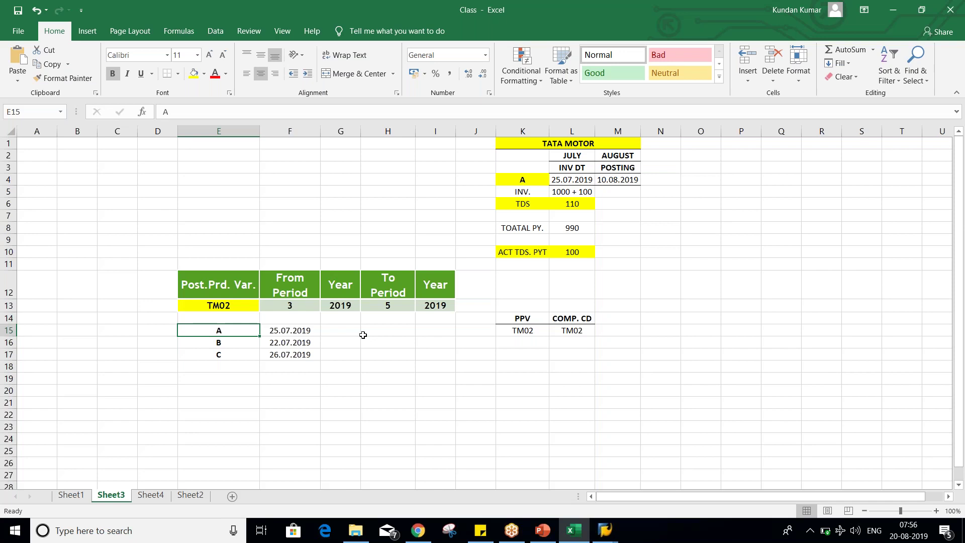
key("Down")
key("Down")
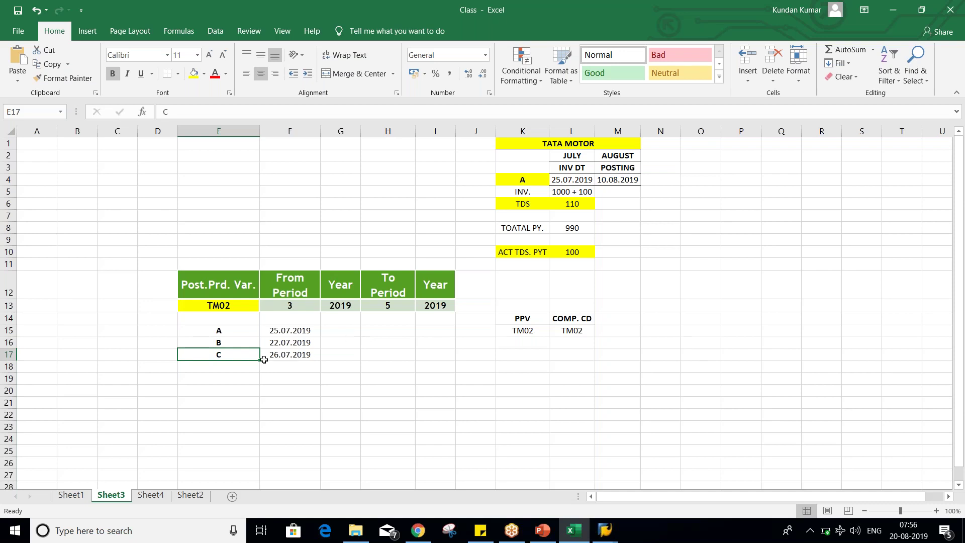
left_click_drag(286, 345, 296, 357)
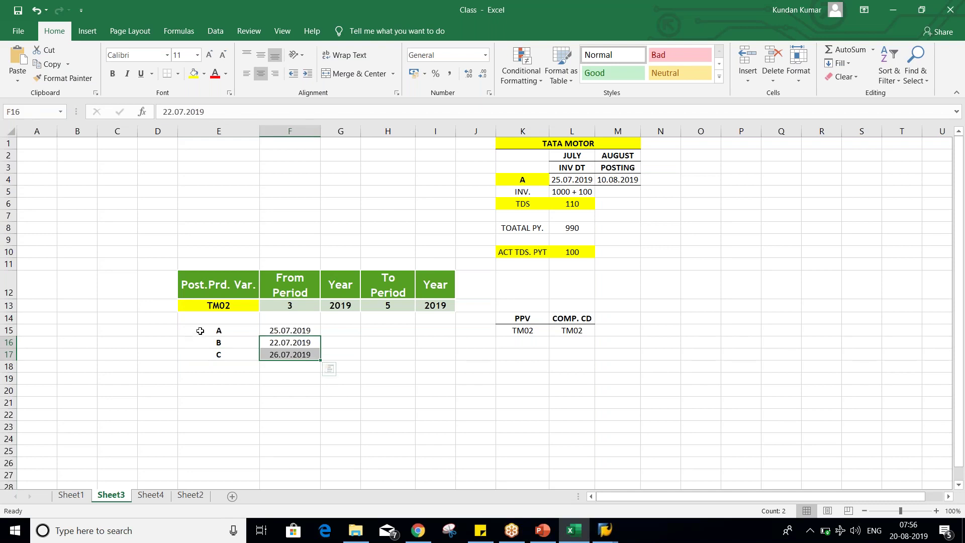
left_click_drag(198, 332, 291, 330)
left_click(233, 346)
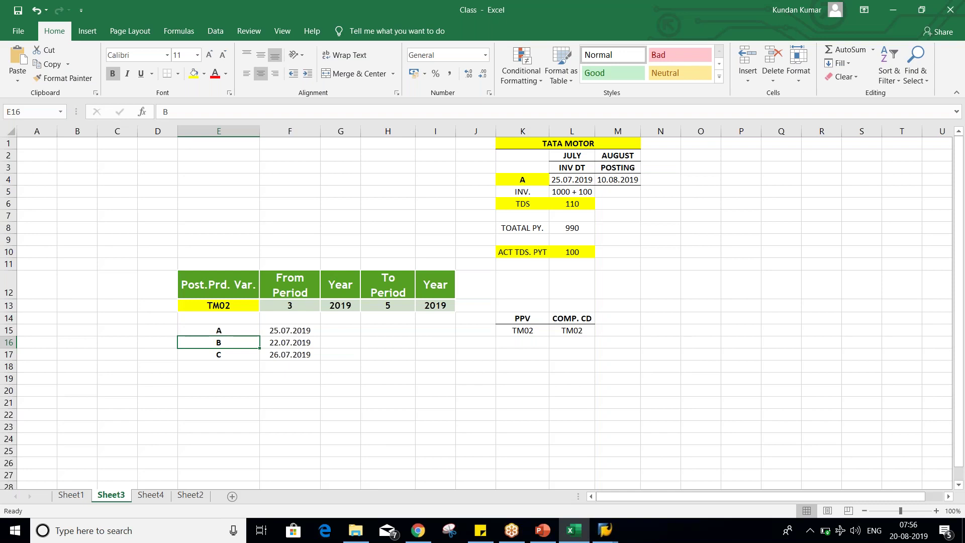
left_click(227, 329)
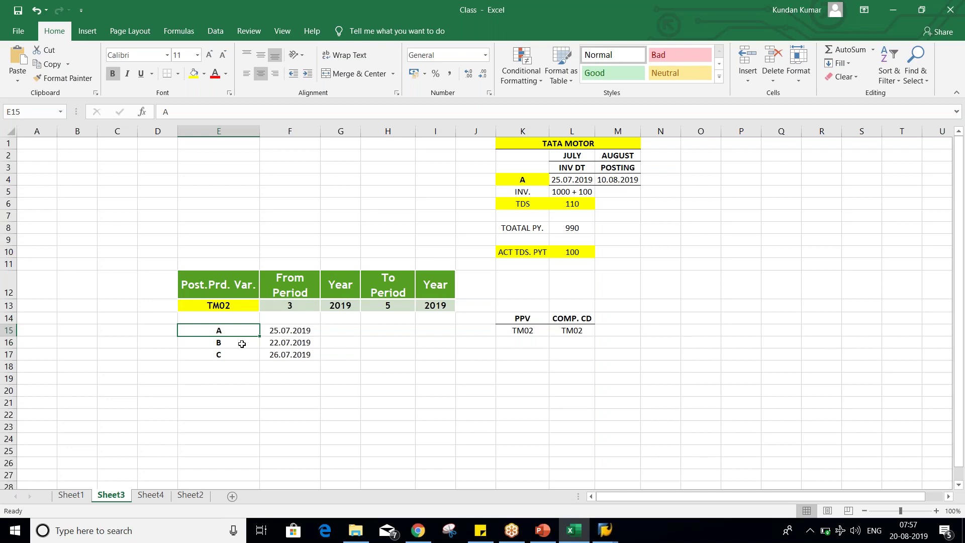
Set TM02's From Period in cell F13 of the Excel table to 5.
key("alt+Tab")
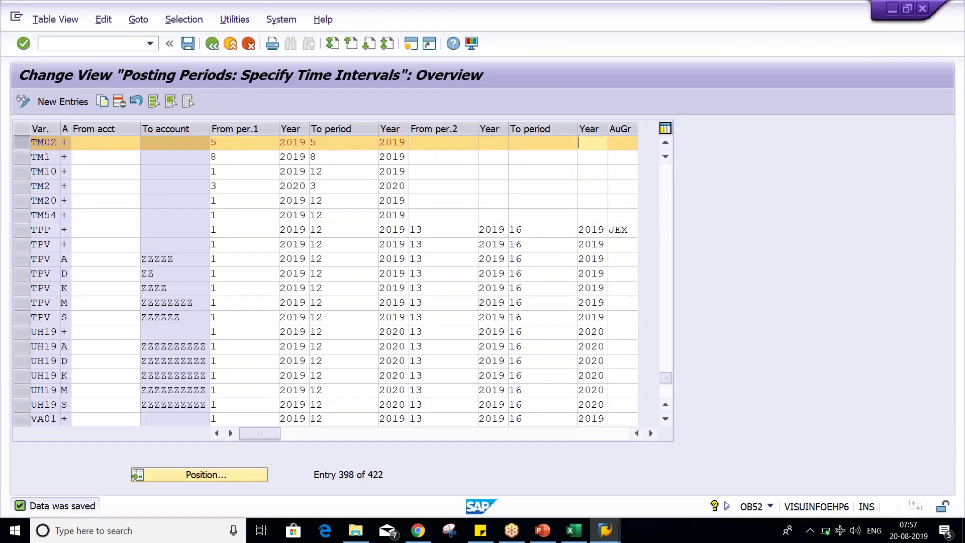
key("alt+Tab")
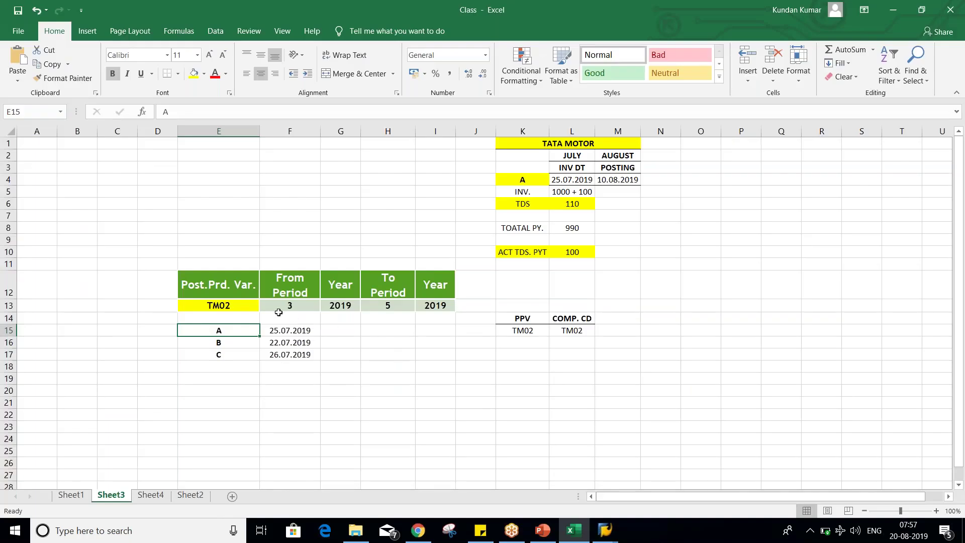
left_click(280, 307)
type("5")
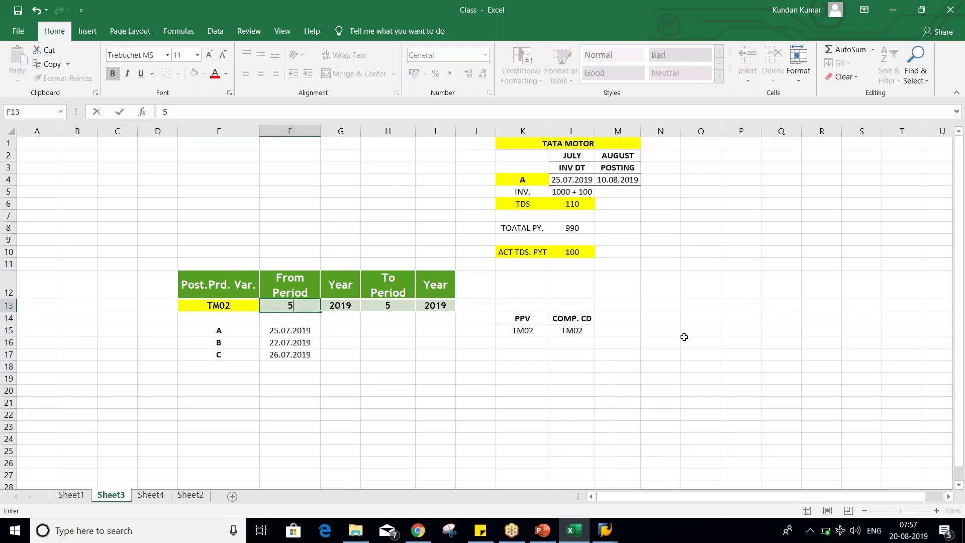
key("Return")
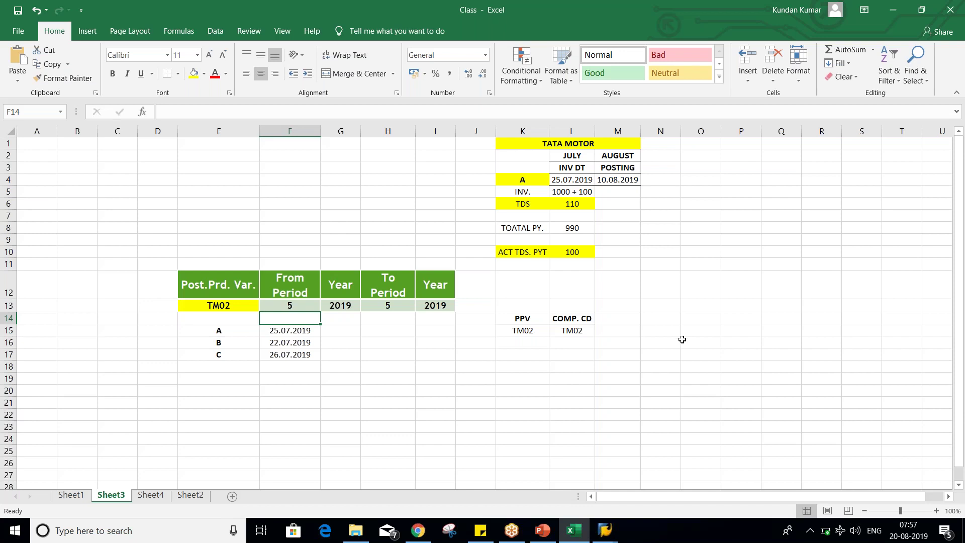
left_click(218, 327)
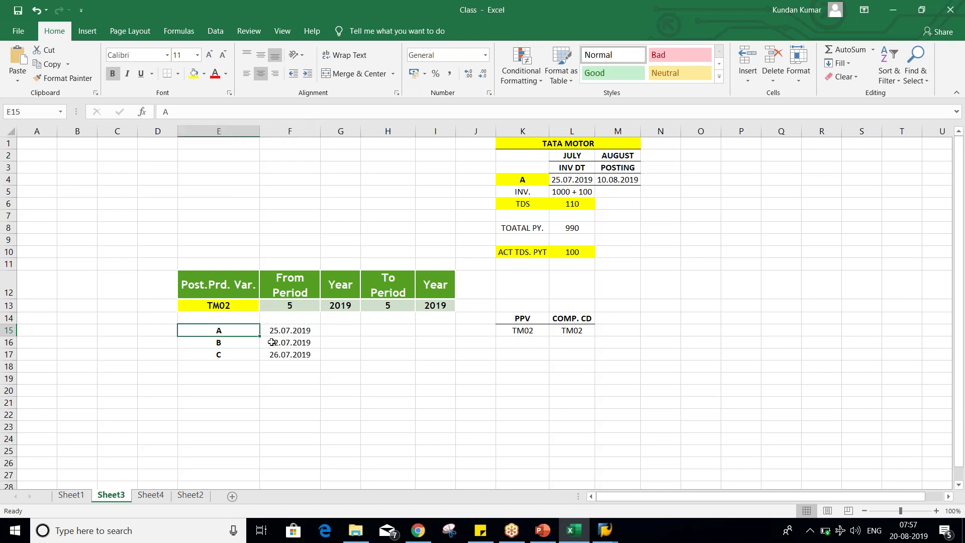
Switch to SAP and enter TM02's second interval as period 4, year 2019, to period 4, year 2019.
key("alt+Tab")
left_click(448, 145)
type("4")
left_click(492, 143)
type("2019")
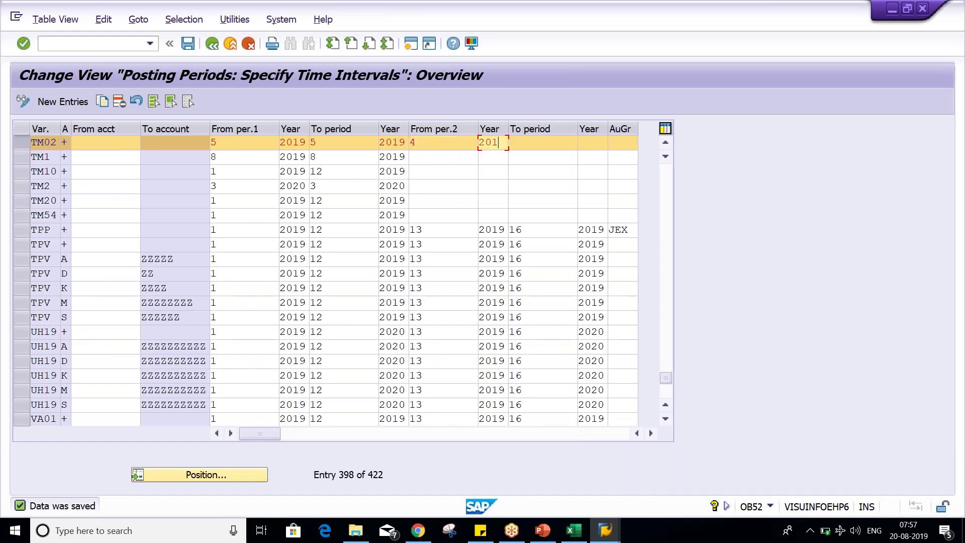
key("Tab")
type("4")
key("Tab")
type("2019")
key("Tab")
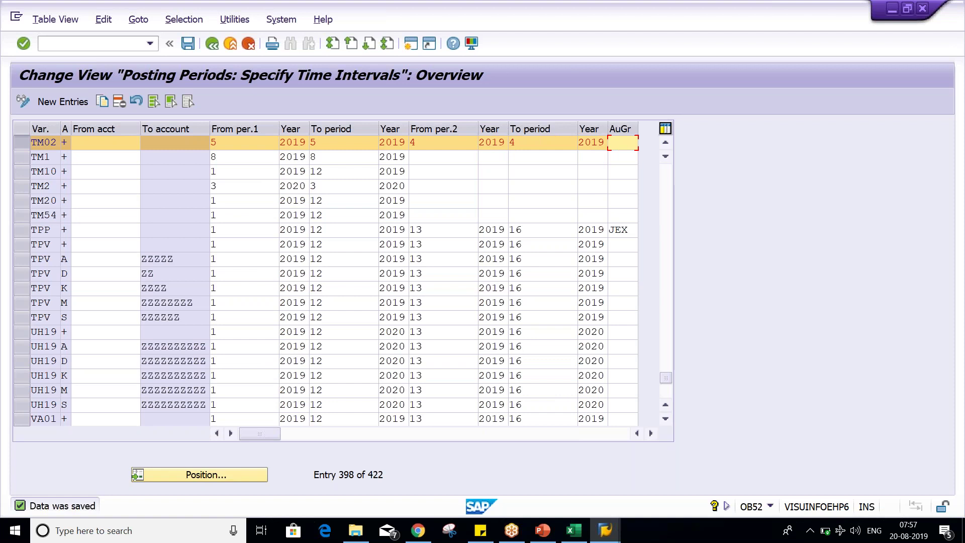
Compare the periods of TM02's first interval with those of its second interval.
left_click(422, 143)
left_click(231, 143)
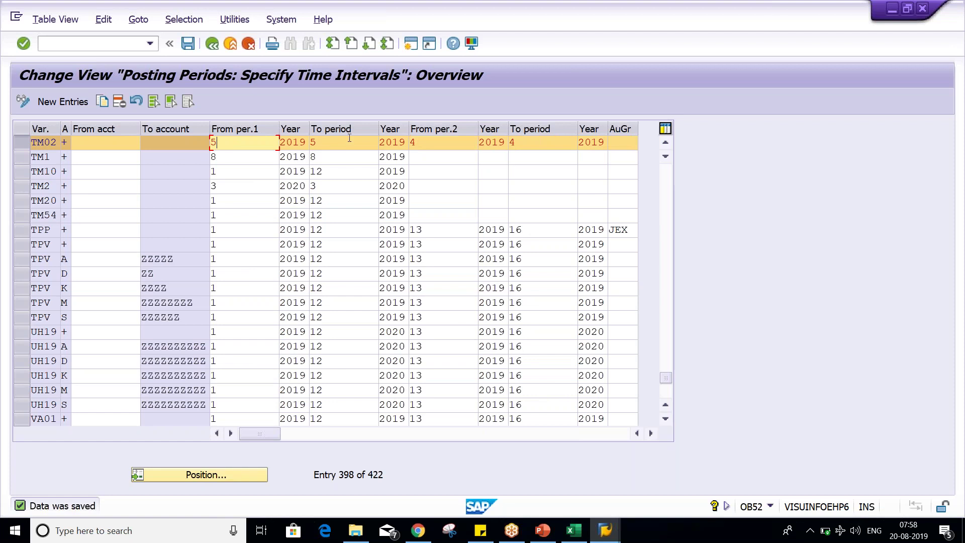
left_click(455, 148)
left_click(528, 143)
left_click(439, 143)
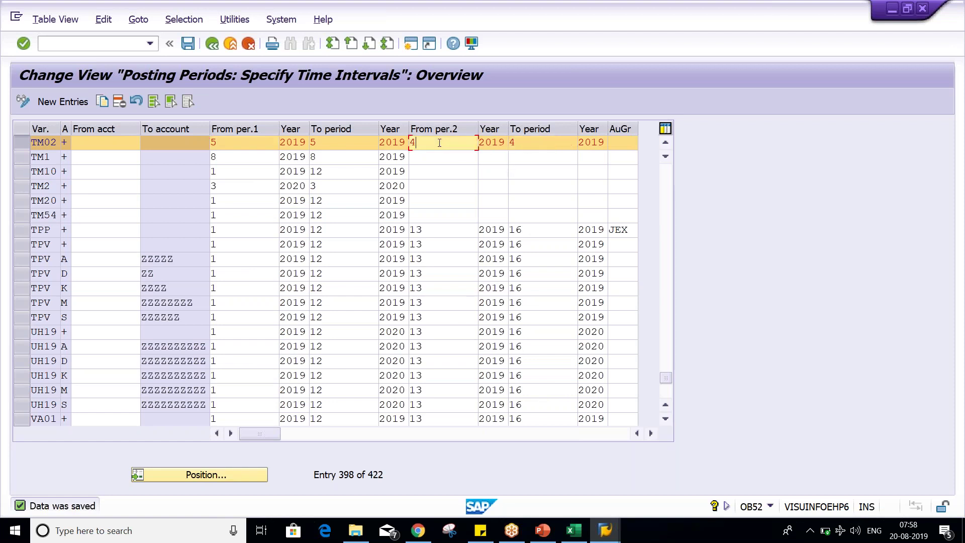
left_click(226, 146)
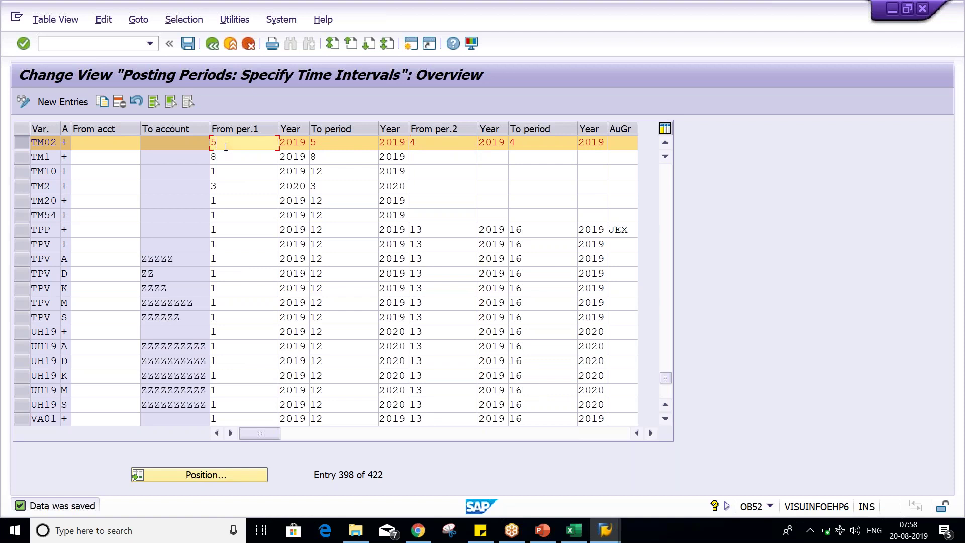
left_click(441, 147)
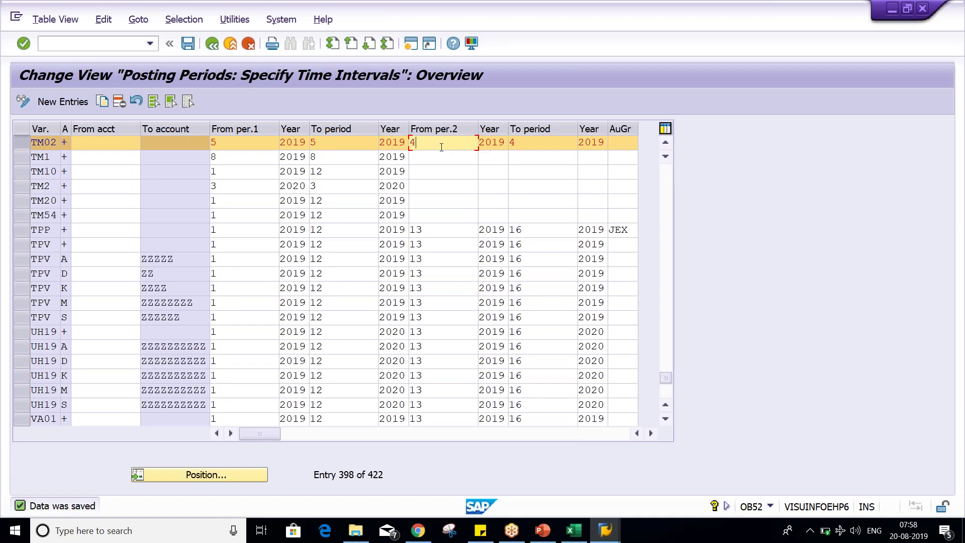
Review the start and end periods of both of TM02's intervals once more.
left_click(247, 144)
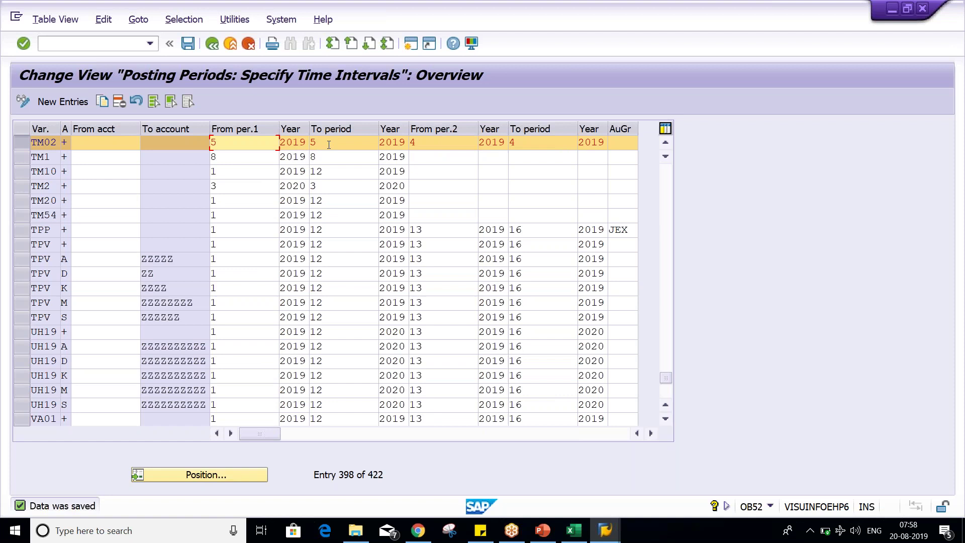
left_click(355, 140)
left_click(425, 140)
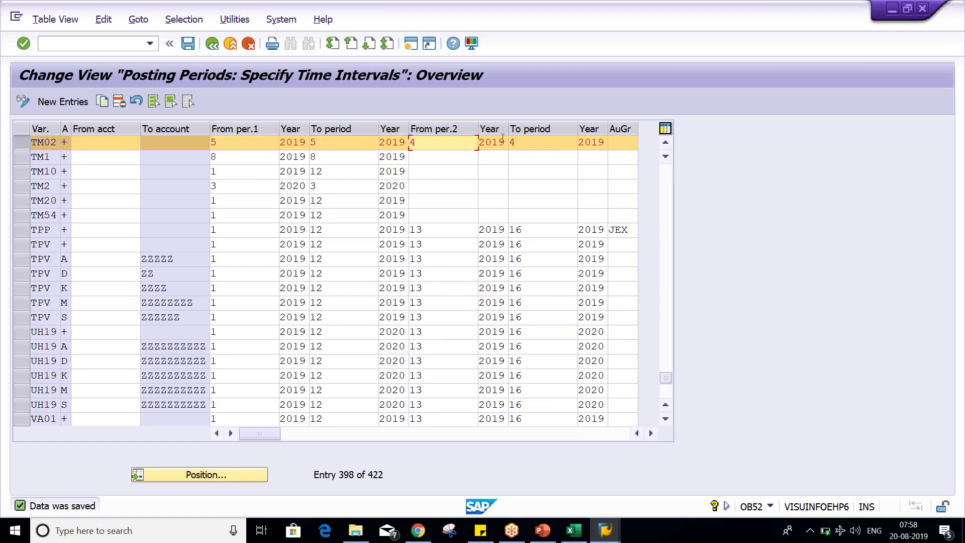
left_click(523, 141)
Enter X as the authorization group (AuGr) for TM02's second period interval.
double_click(443, 147)
key("Tab")
key("Tab")
key("Tab")
key("Tab")
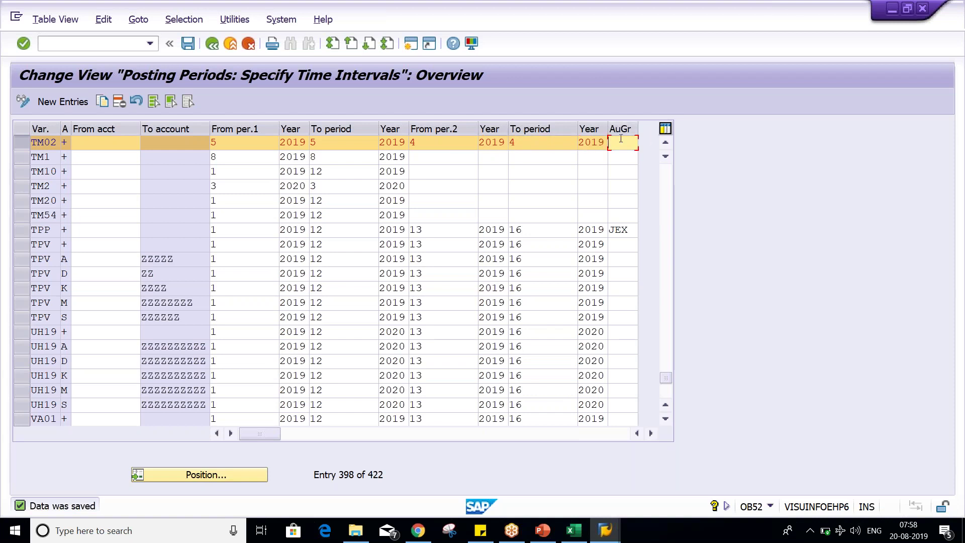
type("X")
key("Down")
key("Return")
Switch to the Class workbook in Excel and enter XYZ in cell E19 and A in cell F19.
key("alt+Tab")
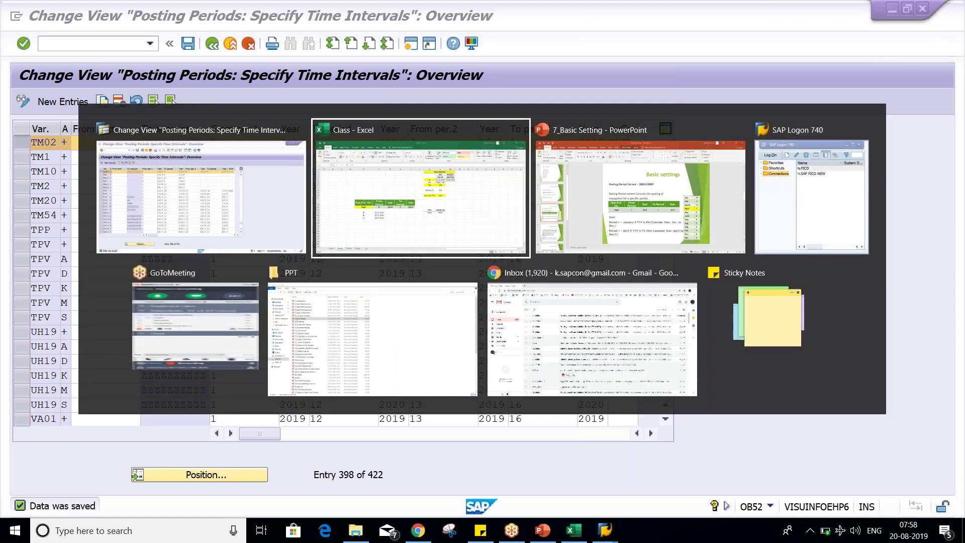
left_click(225, 381)
type("XYZ")
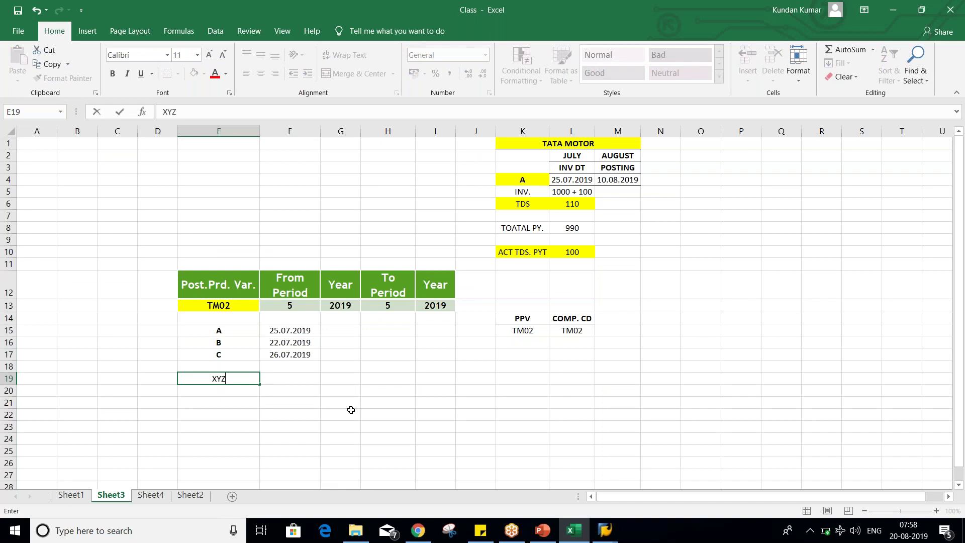
key("Tab")
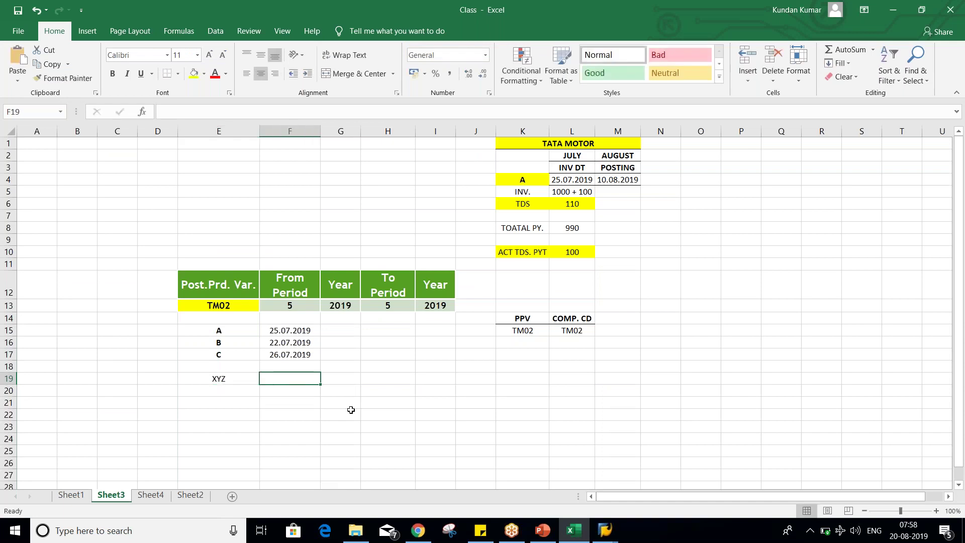
type("A")
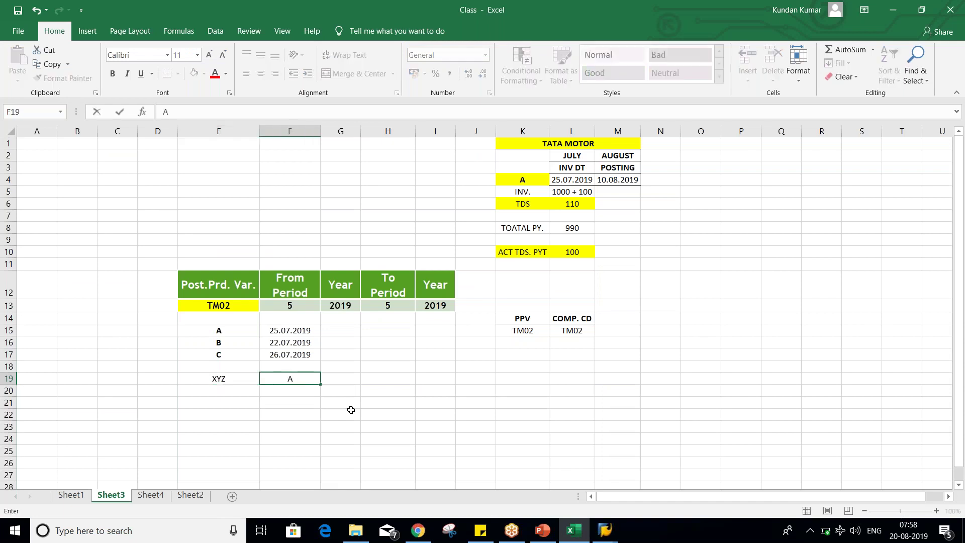
key("Return")
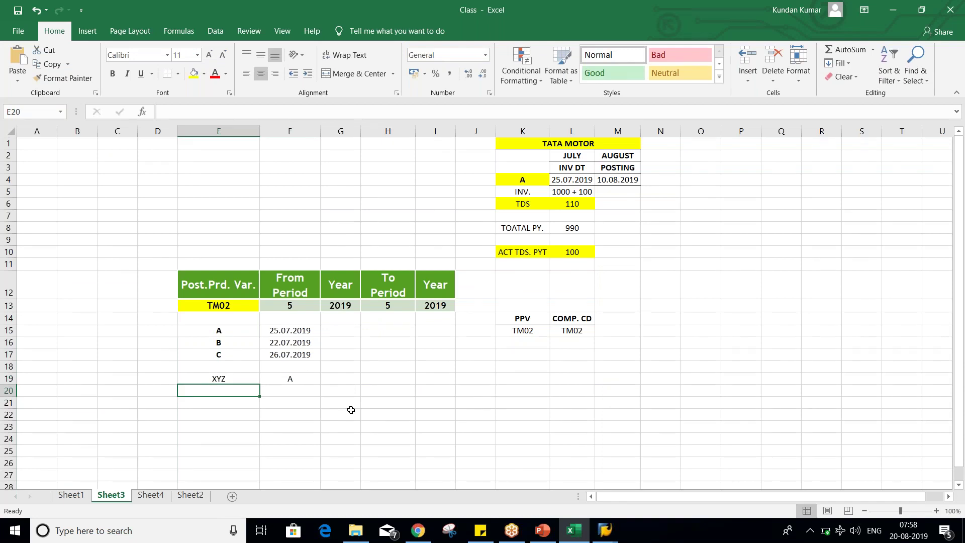
left_click(289, 378)
left_click(220, 380)
left_click(267, 378)
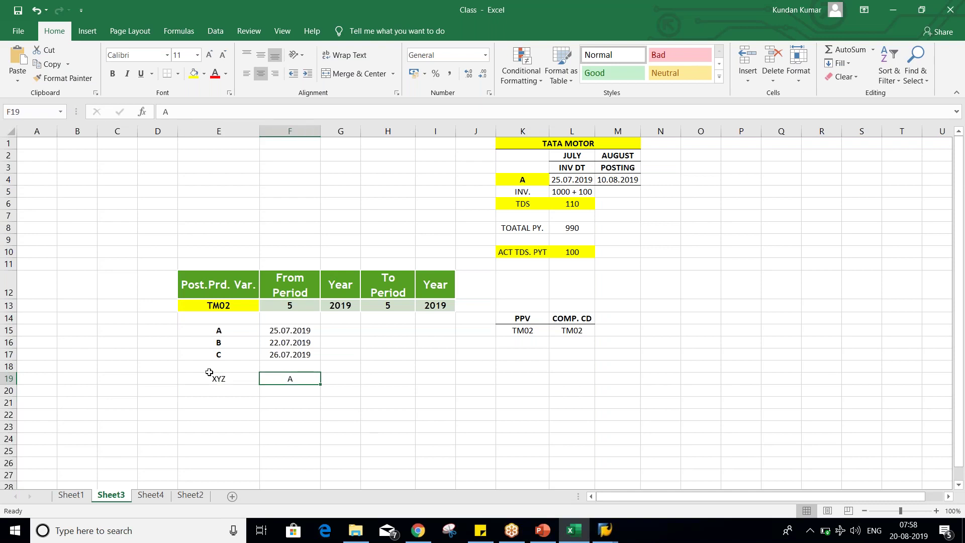
Review the XYZ and A entries in the worksheet, and switch to SAP to examine variant TM02's period intervals and authorization group.
left_click_drag(217, 380, 301, 381)
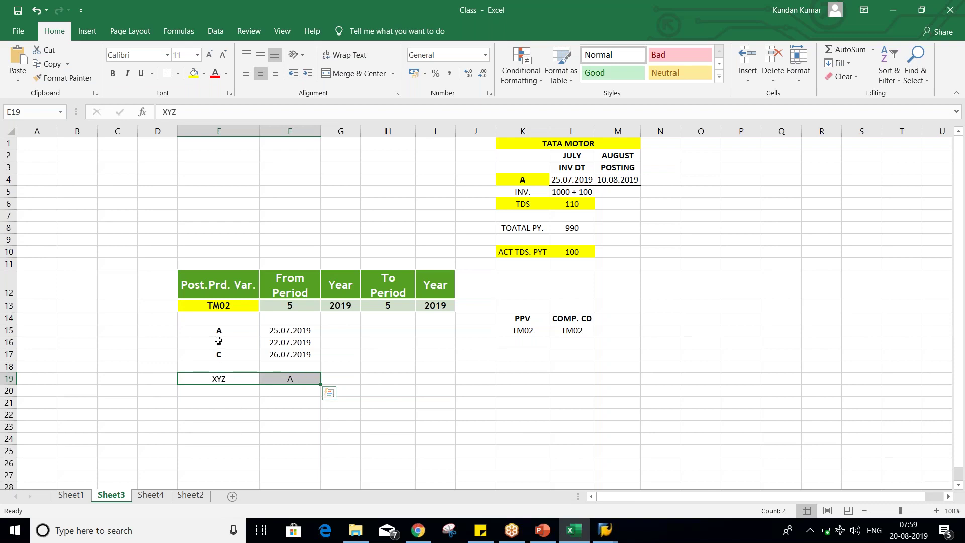
left_click_drag(220, 329, 352, 330)
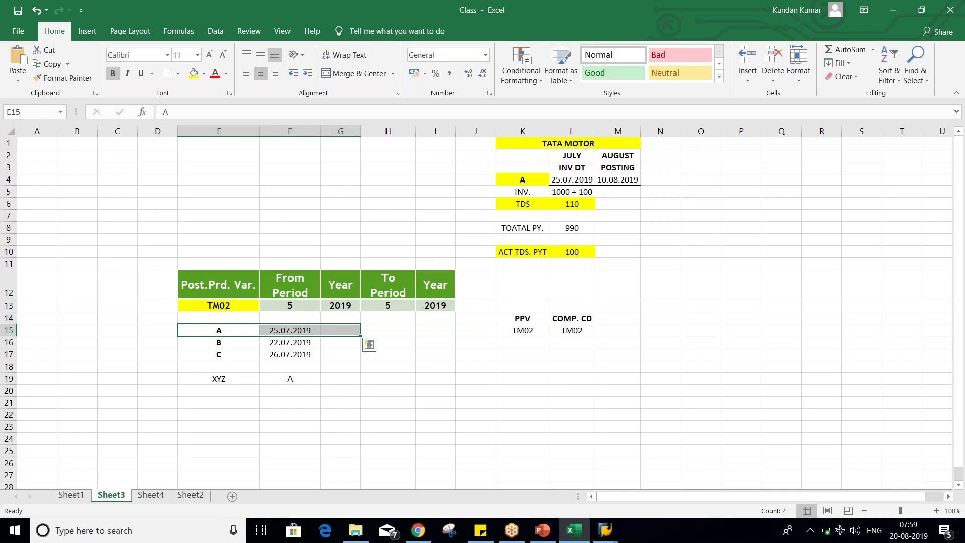
left_click(240, 379)
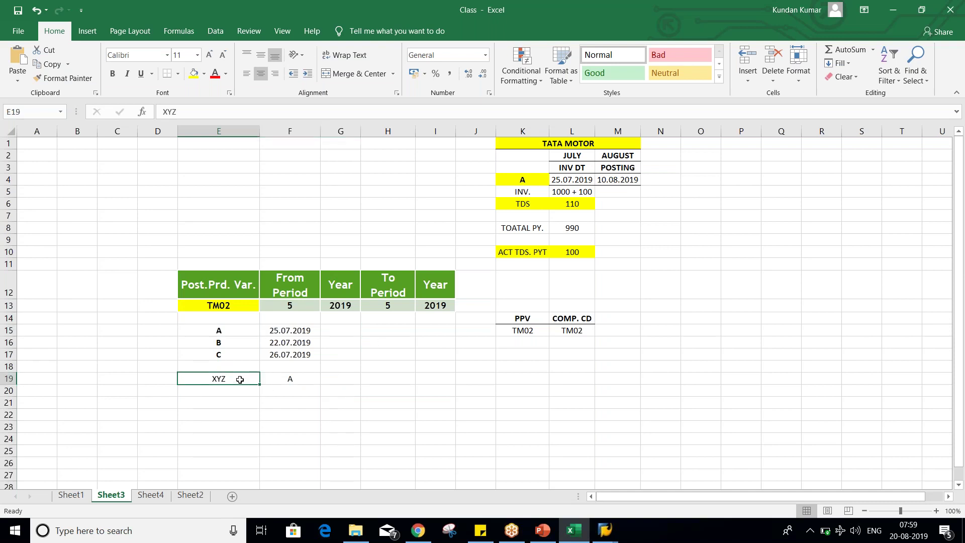
key("alt+Tab")
left_click(444, 141)
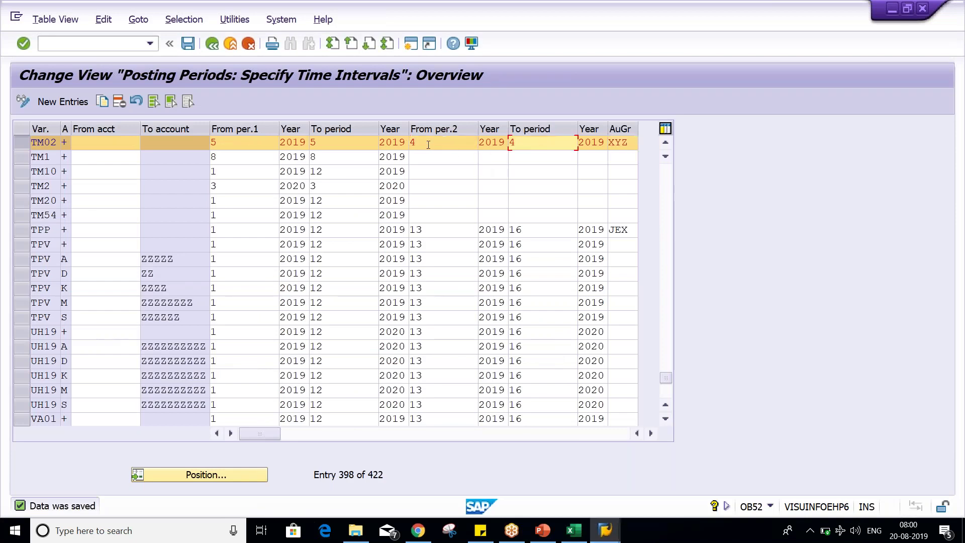
left_click(226, 144)
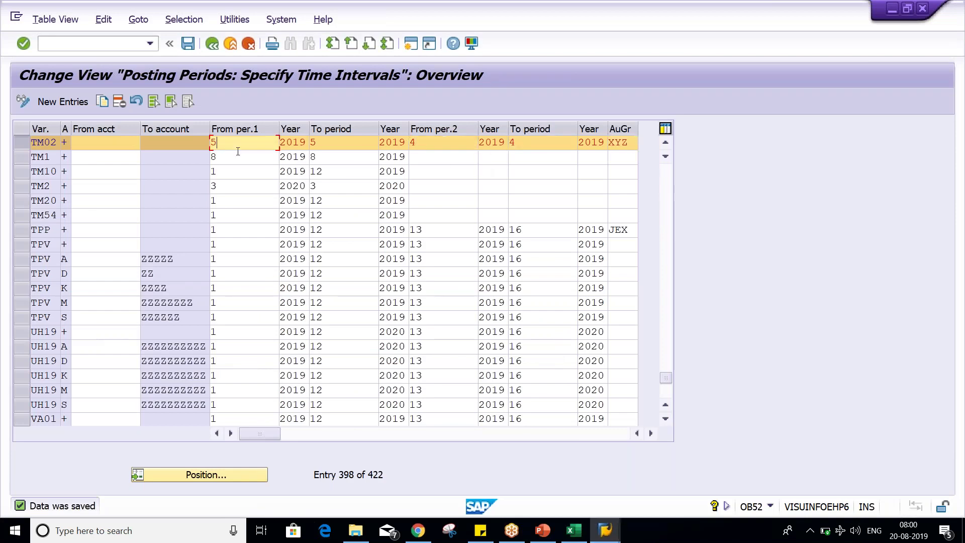
left_click(338, 146)
left_click(223, 146)
left_click(343, 143)
left_click(434, 147)
left_click(530, 141)
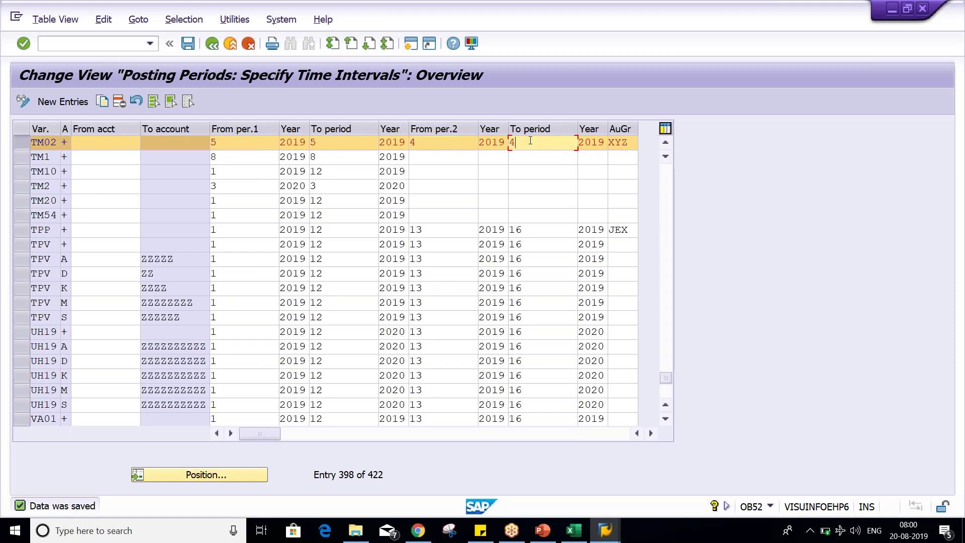
key("Tab")
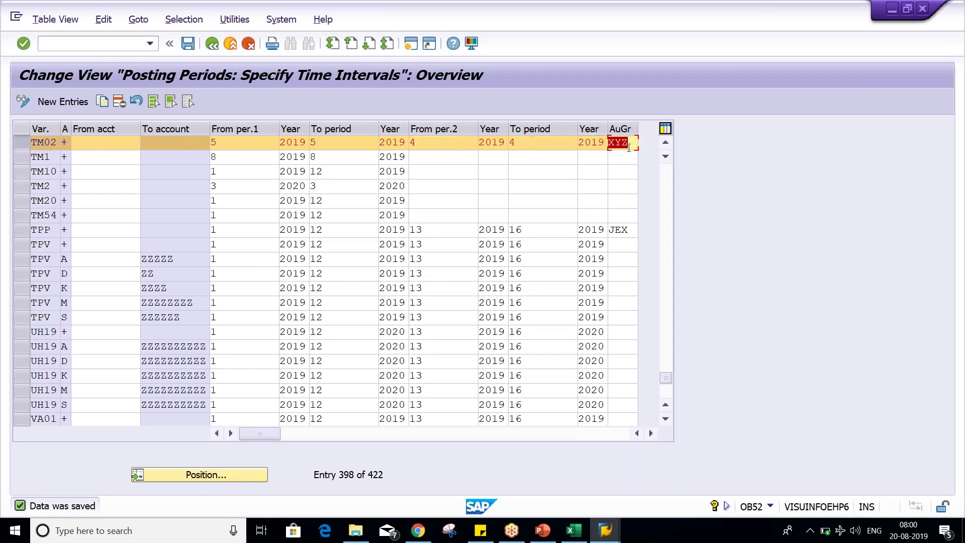
left_click(632, 145)
Switch to the Excel workbook and enter ALLOW in cell G15, beside the date for A.
key("alt+Tab")
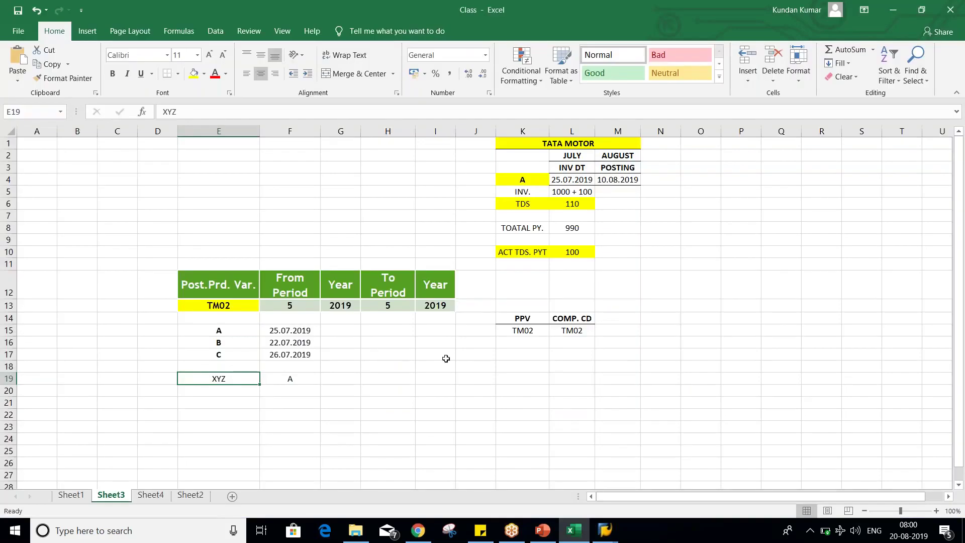
left_click(270, 381)
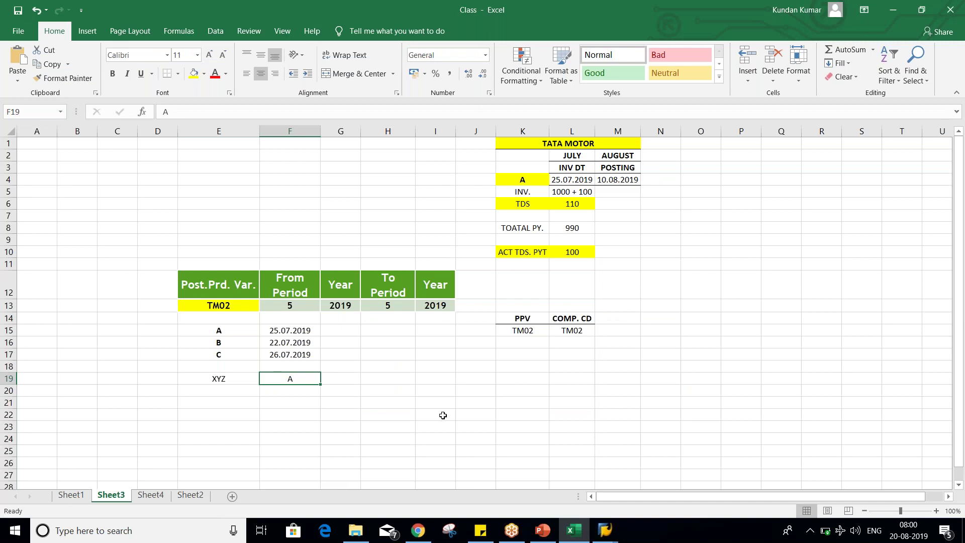
left_click_drag(202, 381, 280, 380)
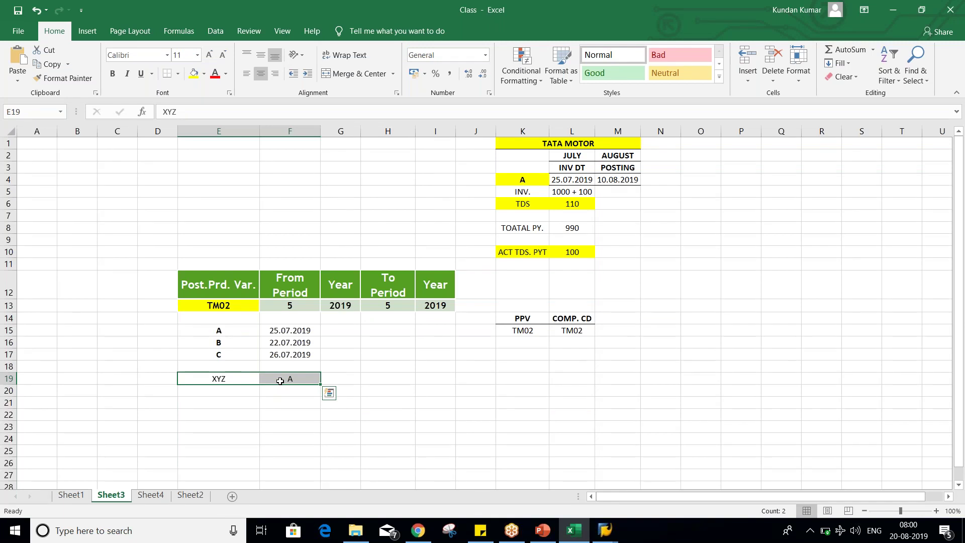
left_click(288, 331)
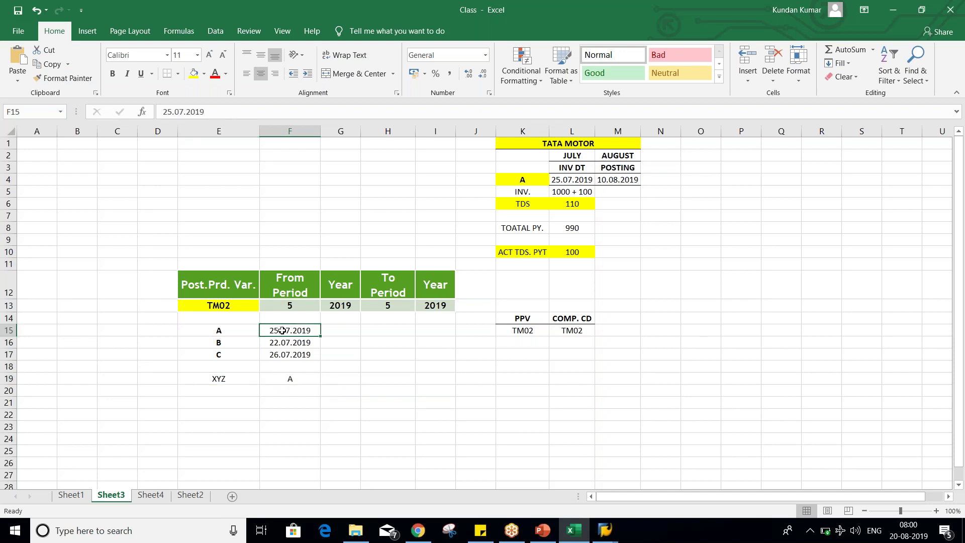
left_click(347, 334)
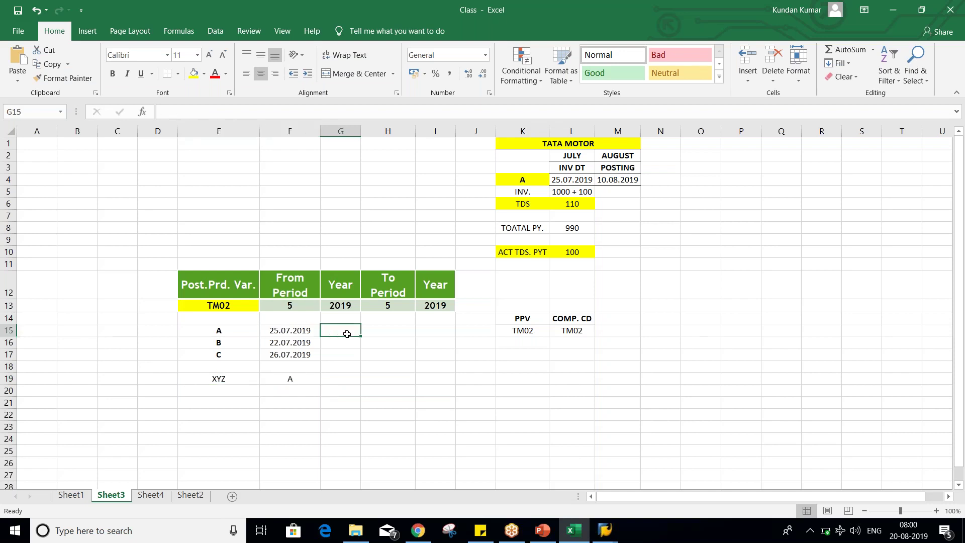
type("ALLOW")
key("Return")
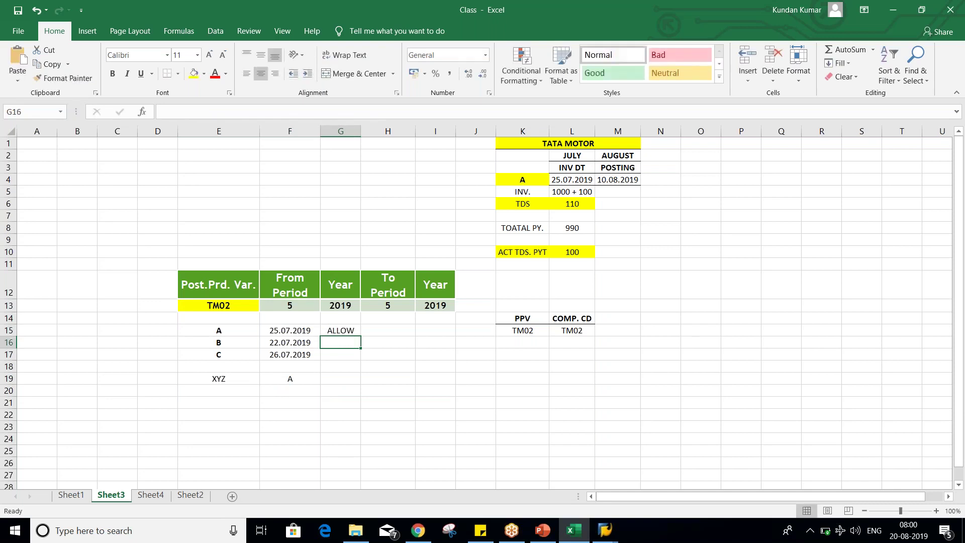
Switch to SAP and compare the first and second period intervals of variant TM02 with its authorization group.
left_click(291, 330)
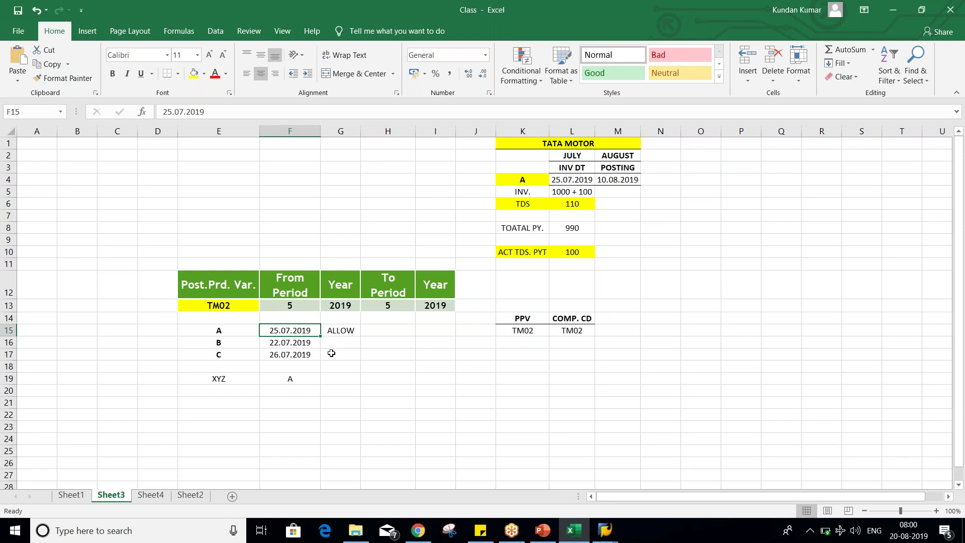
key("alt+Tab")
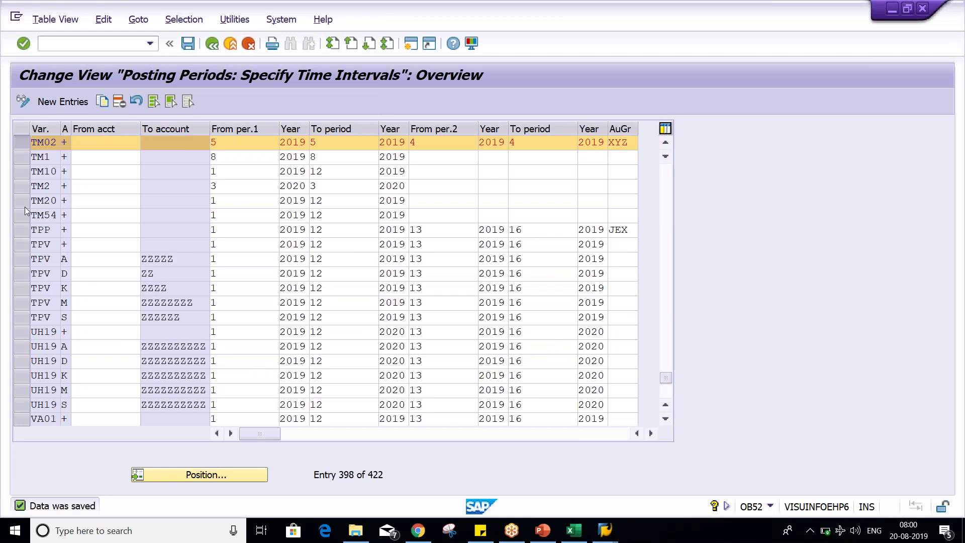
left_click(227, 145)
left_click(364, 144)
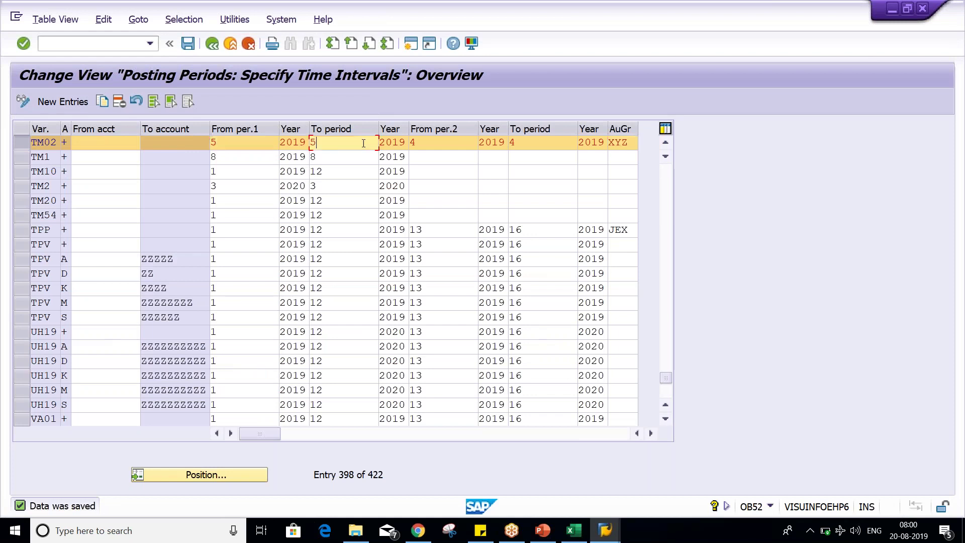
left_click(422, 145)
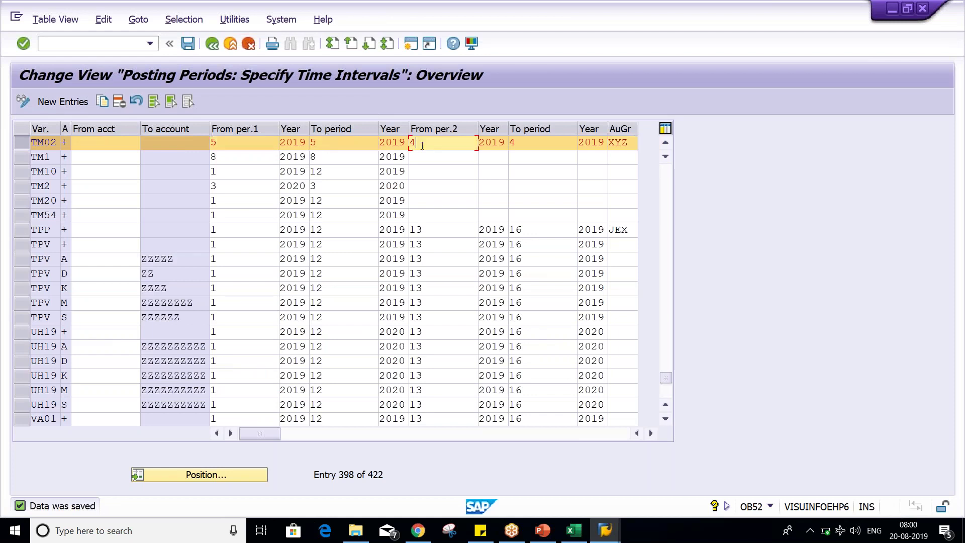
key("Tab")
key("Tab")
key("Tab")
key("Tab")
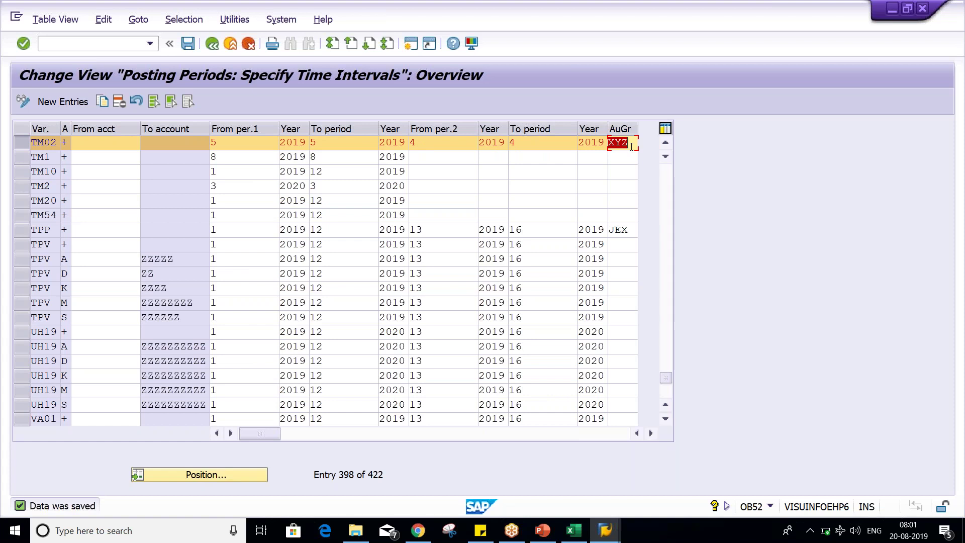
left_click(442, 143)
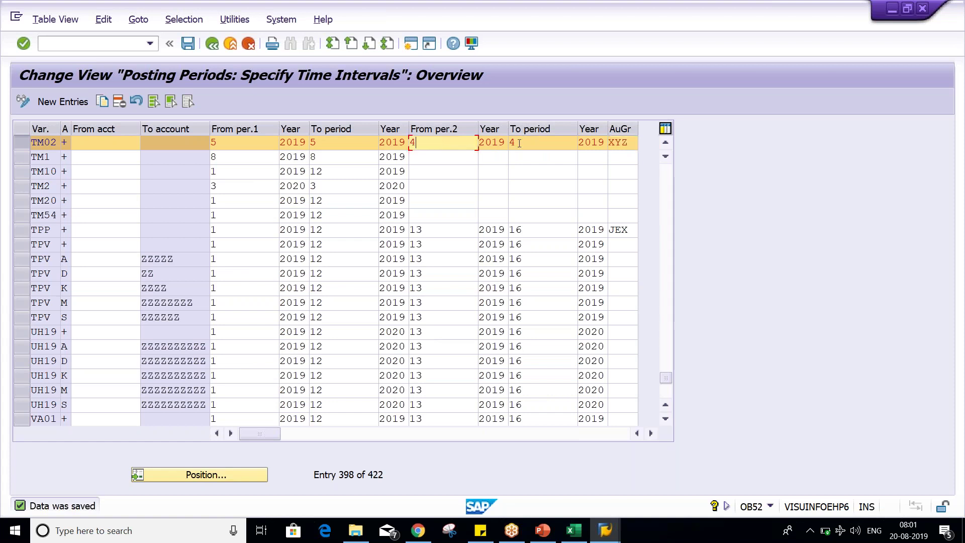
left_click(630, 141)
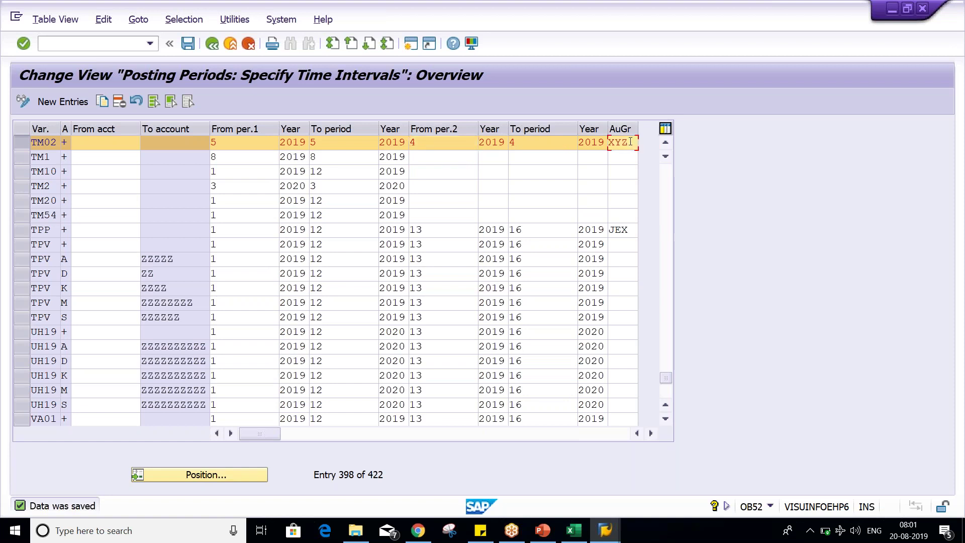
Review the XYZ assignment and the dates for B and C in Excel against TM02's second period interval in SAP.
key("alt+Tab")
left_click(239, 380)
left_click_drag(240, 380, 286, 378)
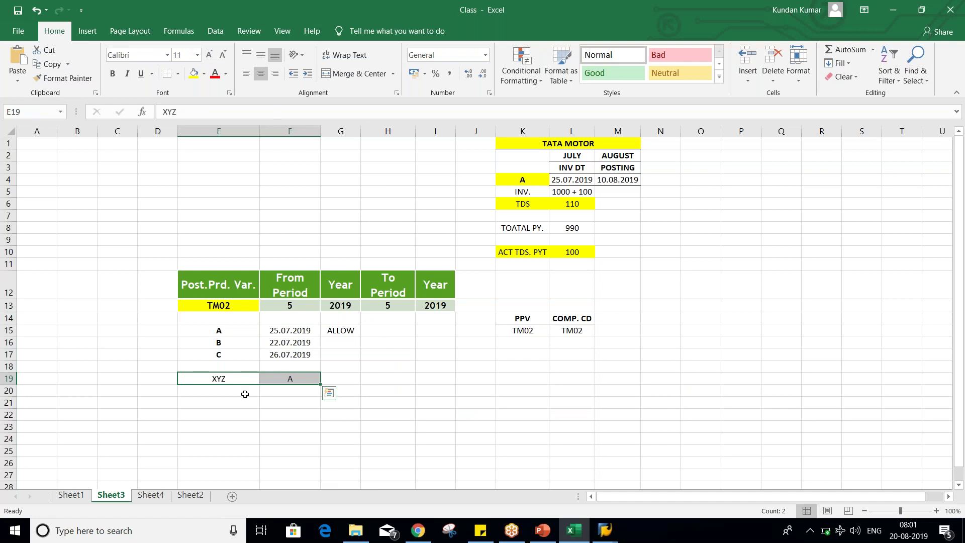
left_click(303, 381)
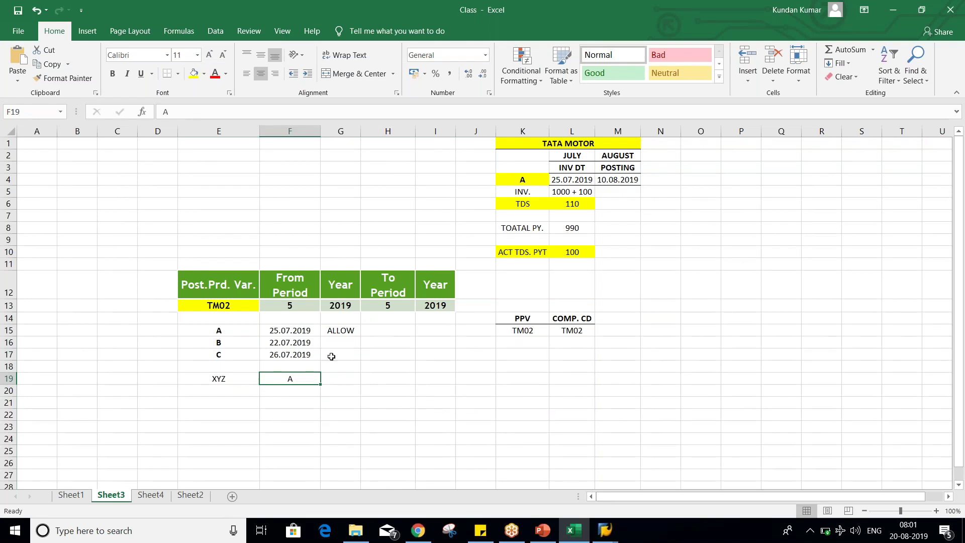
left_click(277, 348)
left_click(282, 360)
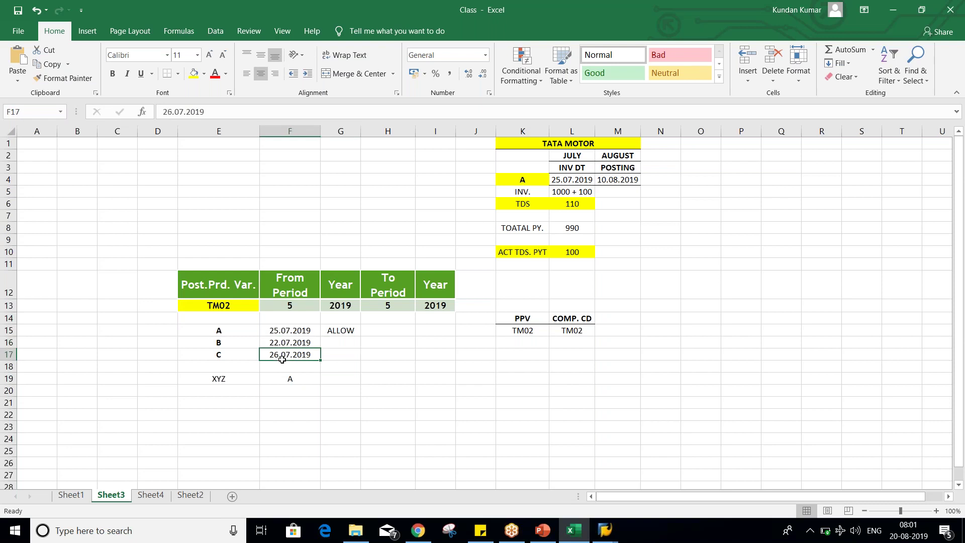
key("alt+Tab")
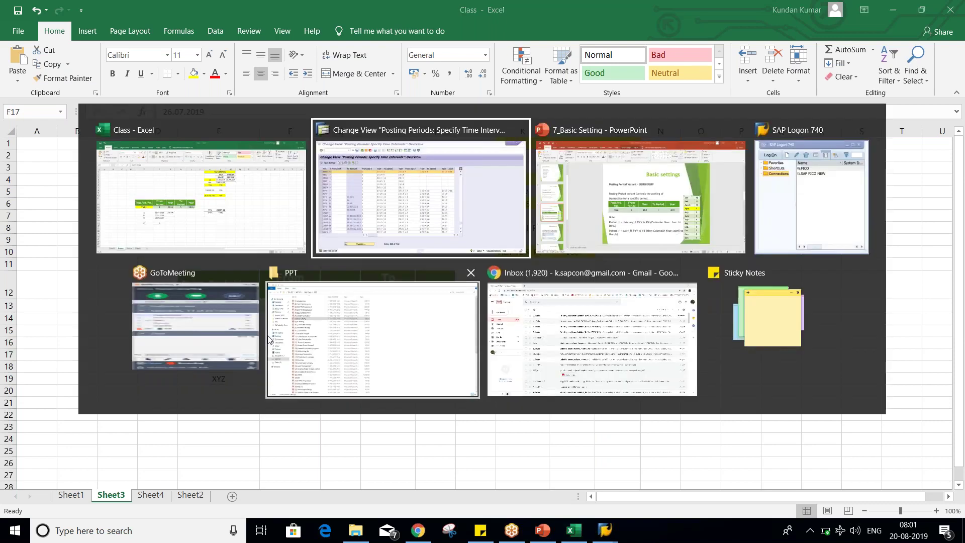
left_click(425, 142)
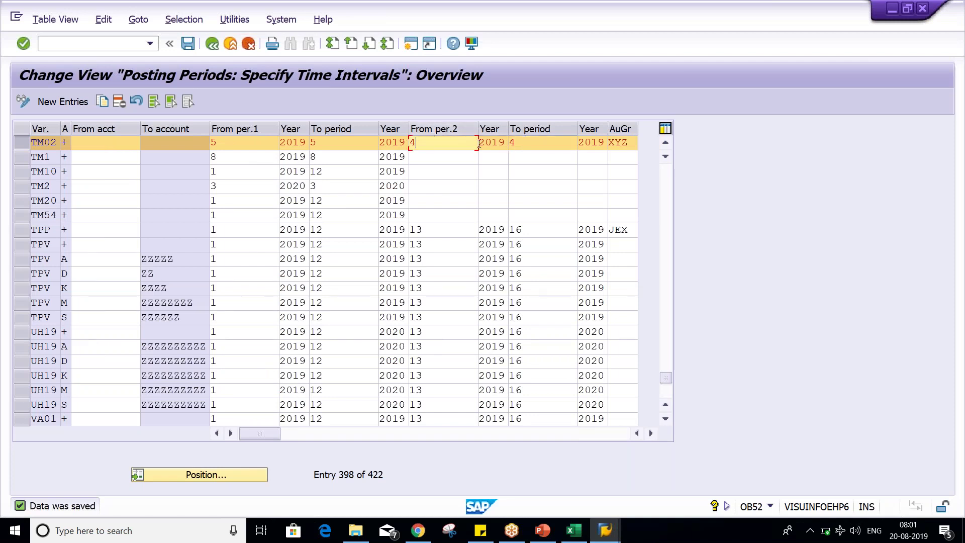
left_click(628, 143)
Switch to the Excel workbook and enter ? in cells G19 and H19 of the XYZ row.
key("alt+Tab")
left_click(299, 384)
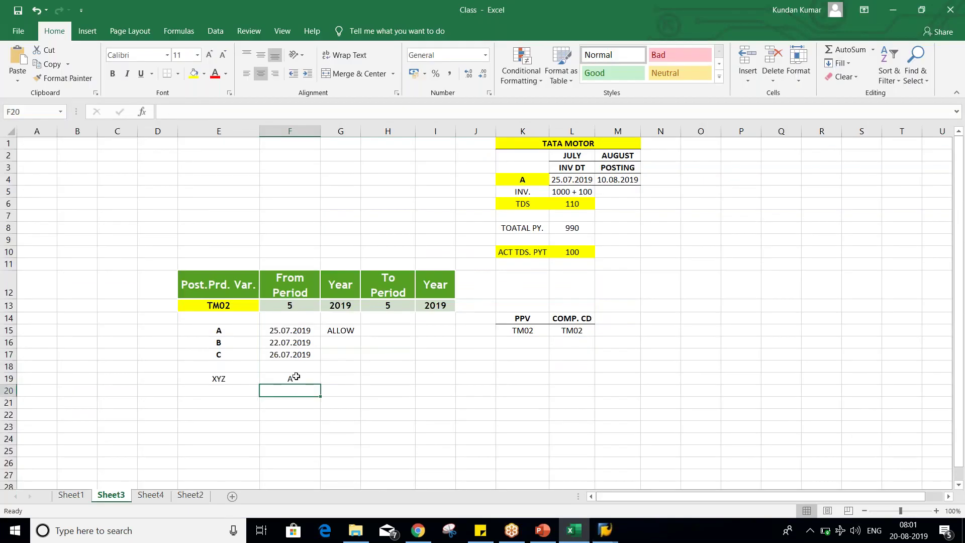
left_click(352, 381)
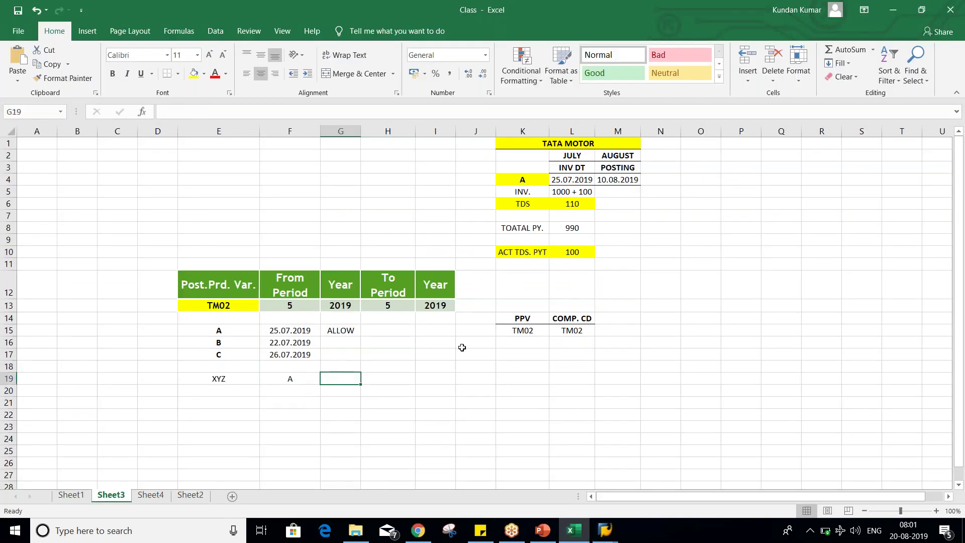
type("?")
key("Tab")
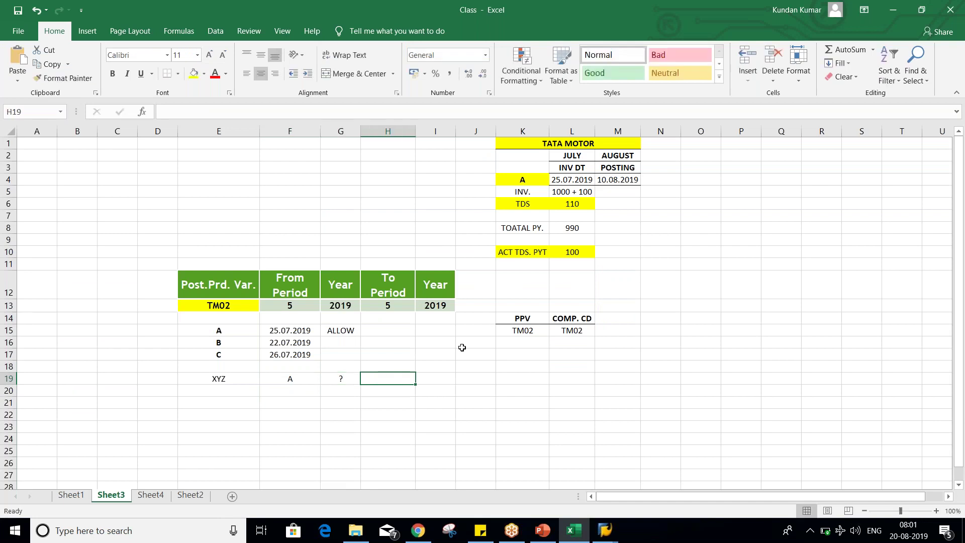
type("?")
key("Return")
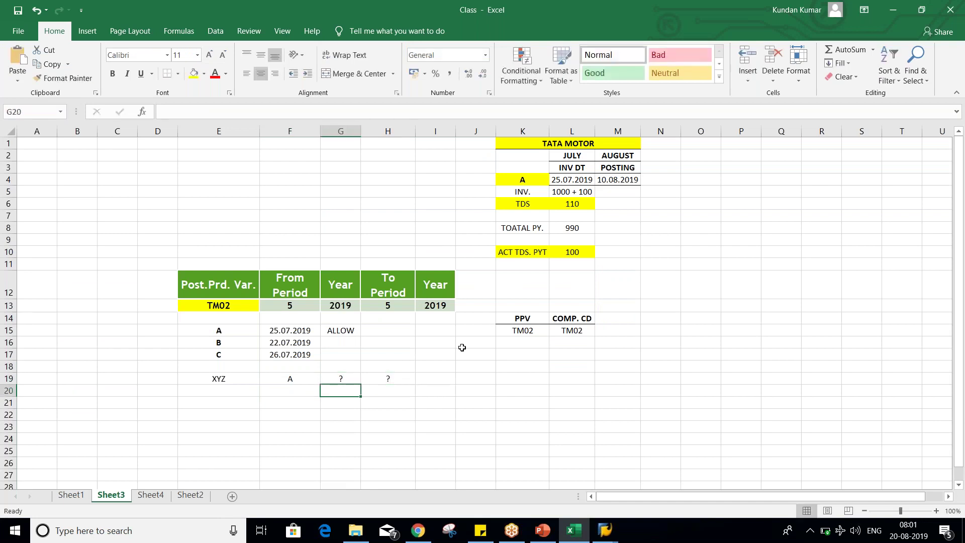
Review the XYZ row's assigned entry and its two placeholder cells against entries B and C in the list above.
left_click_drag(341, 378, 406, 376)
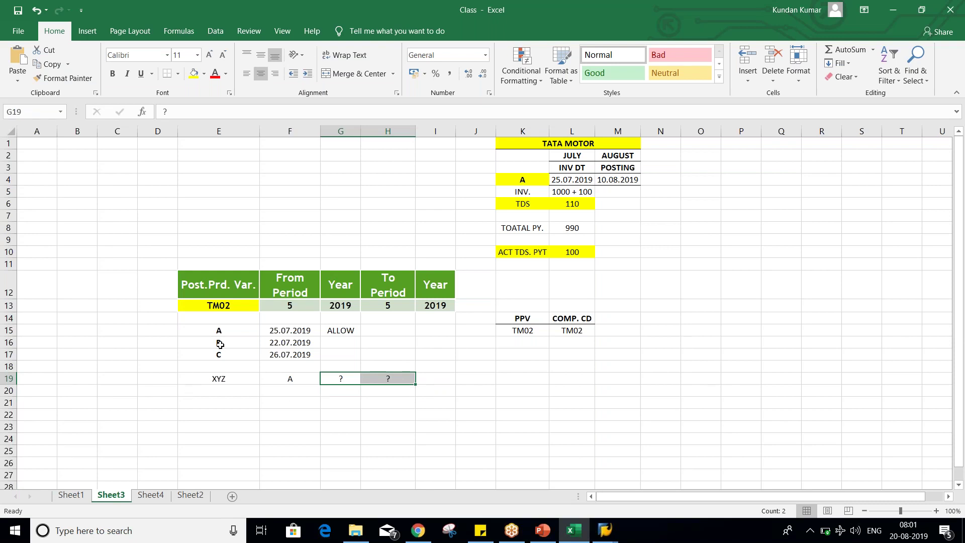
left_click_drag(220, 346, 220, 355)
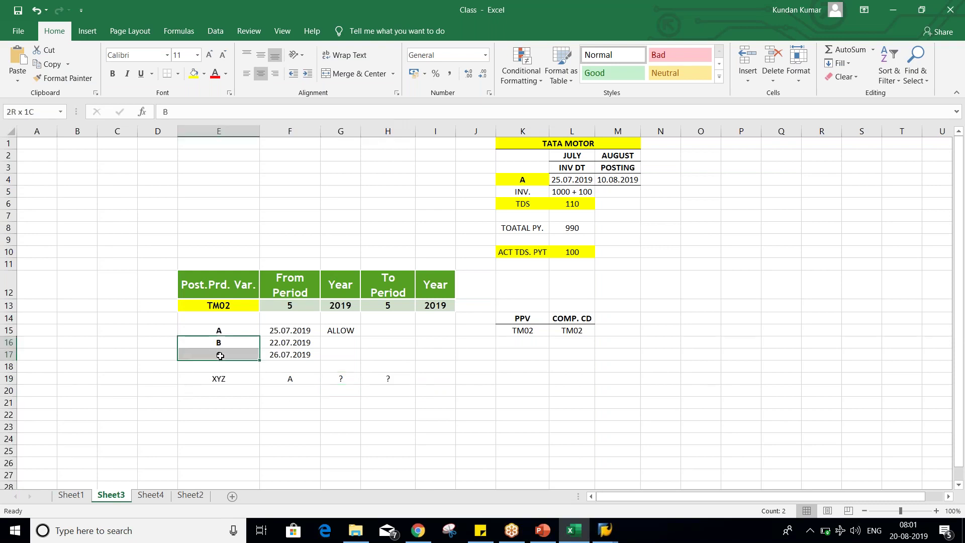
left_click(340, 378)
left_click(397, 378)
left_click(346, 383)
left_click(372, 380)
left_click(333, 381)
left_click(393, 380)
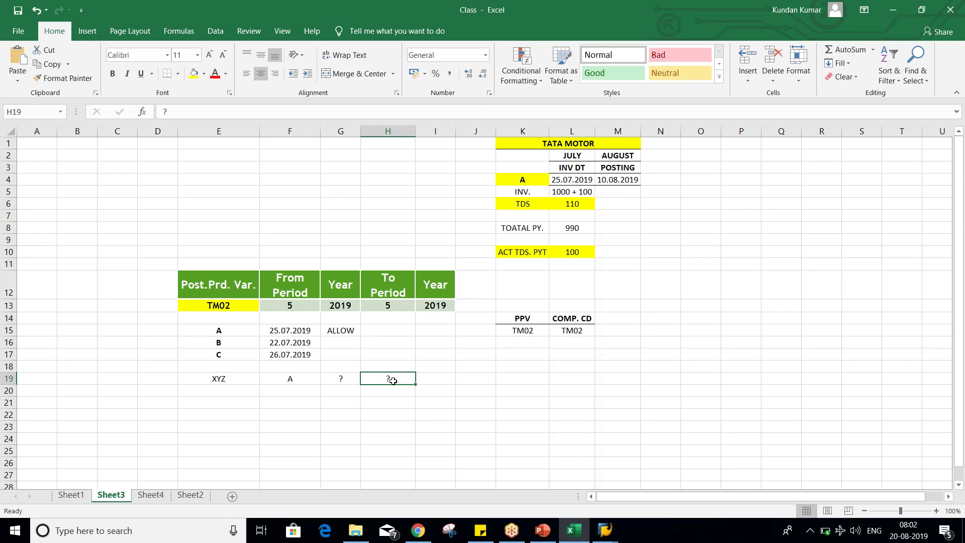
left_click(224, 342)
left_click(226, 353)
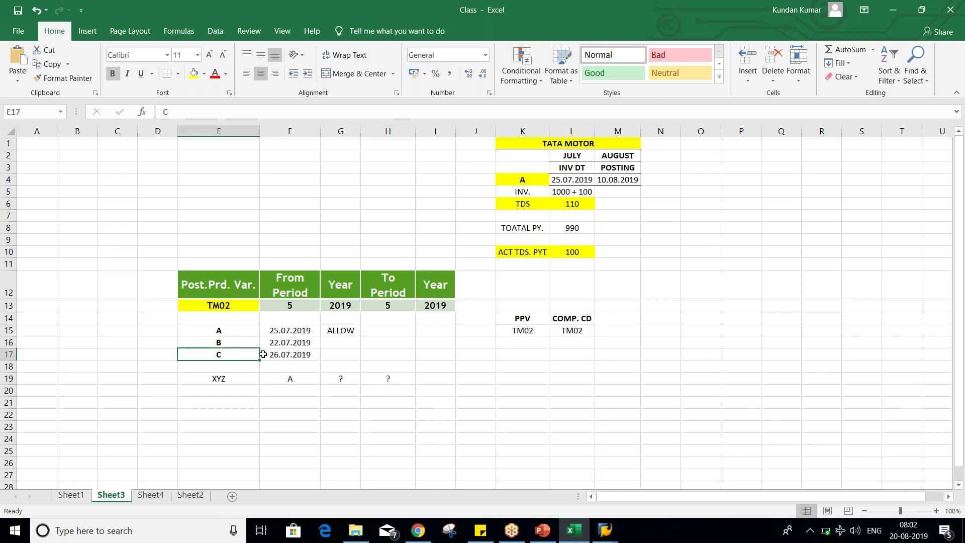
left_click(344, 375)
left_click(387, 374)
left_click(340, 375)
type("?")
left_click(394, 378)
left_click(294, 379)
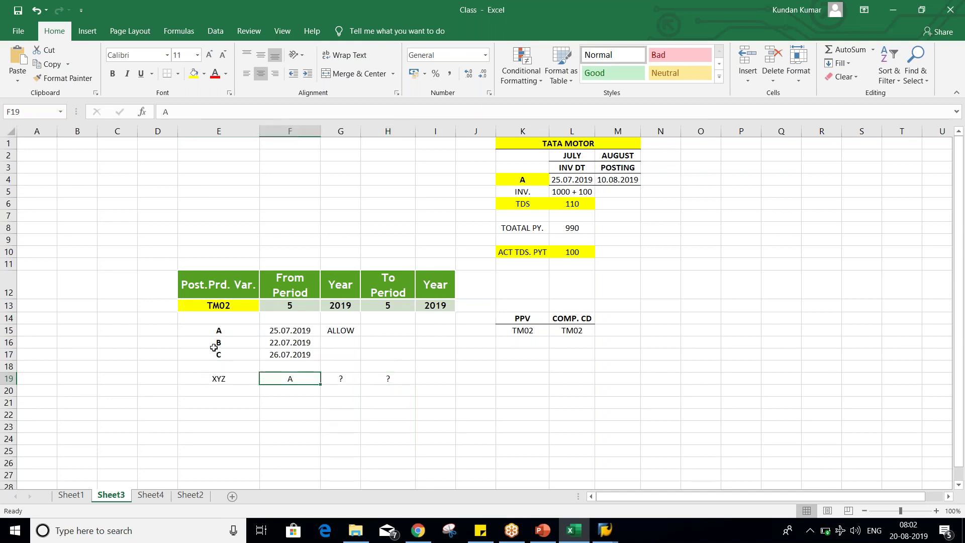
left_click(224, 382)
left_click_drag(239, 383, 270, 381)
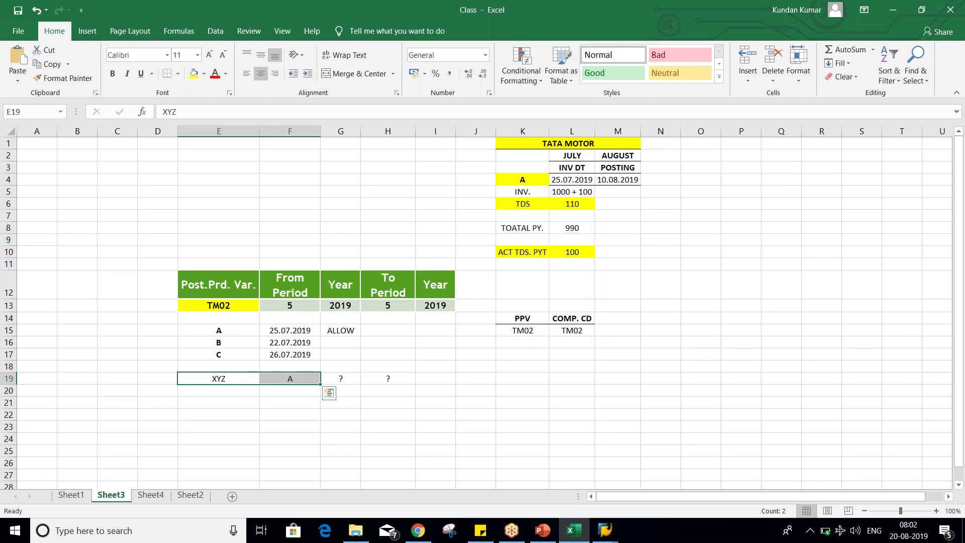
Enter X beside the dates of entries B and C, in cells G16 and G17.
left_click_drag(225, 341, 224, 353)
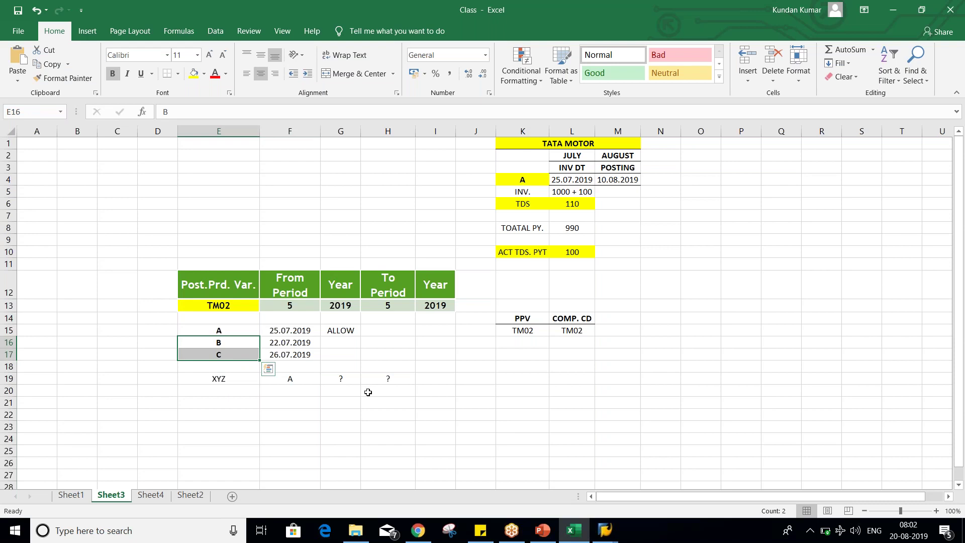
left_click(350, 342)
type("X")
key("Return")
type("X")
key("Return")
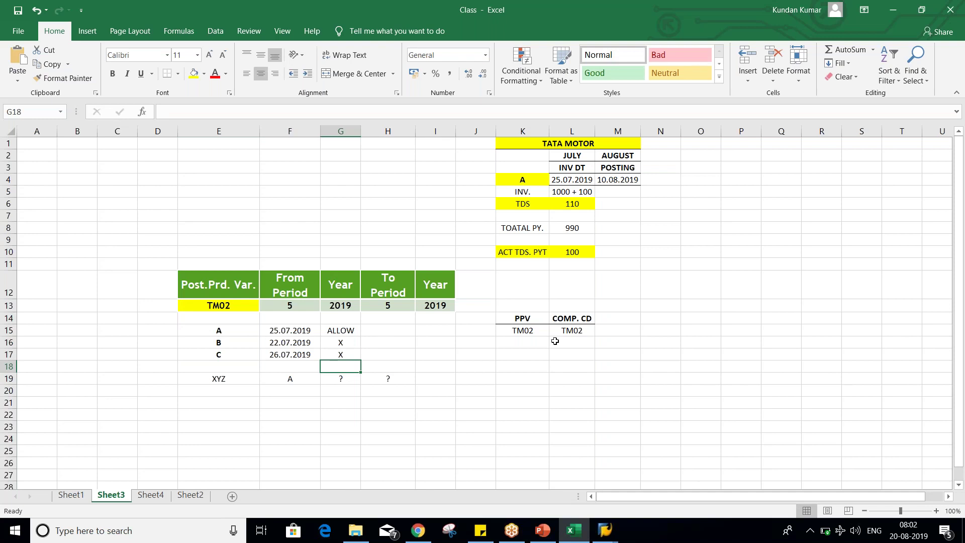
Review the dates and posting permission marks of entries A, B and C in rows 15 to 17.
left_click_drag(244, 327, 359, 331)
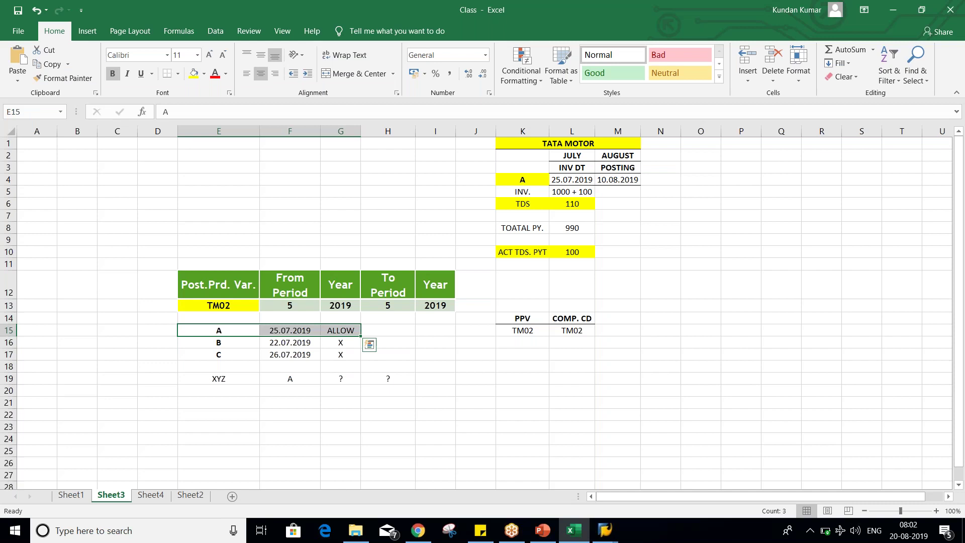
left_click(211, 346)
left_click_drag(224, 353, 343, 357)
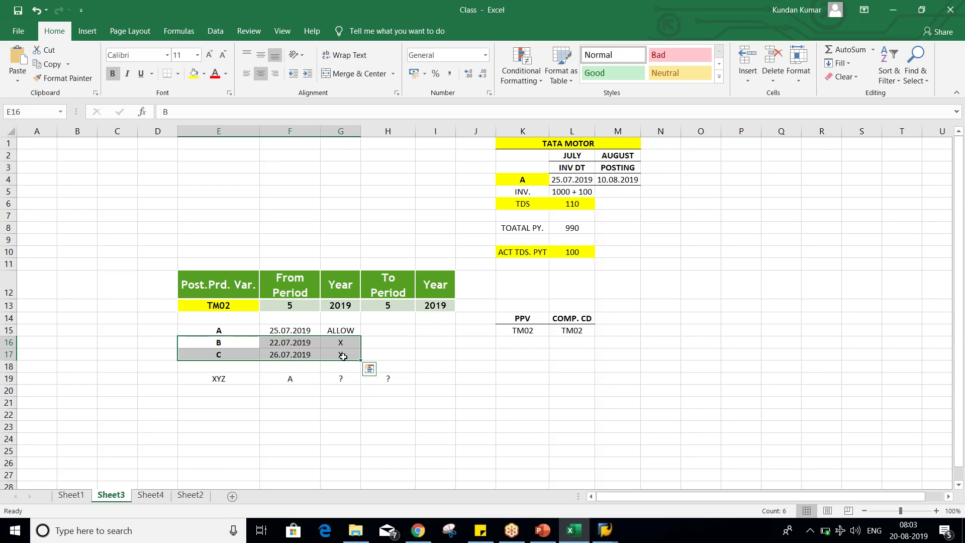
left_click(317, 423)
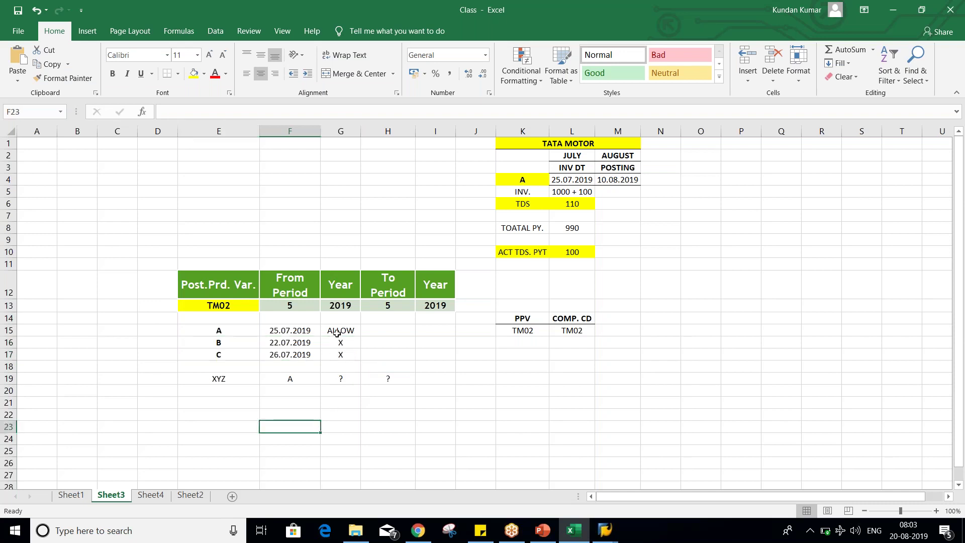
left_click_drag(341, 342, 342, 354)
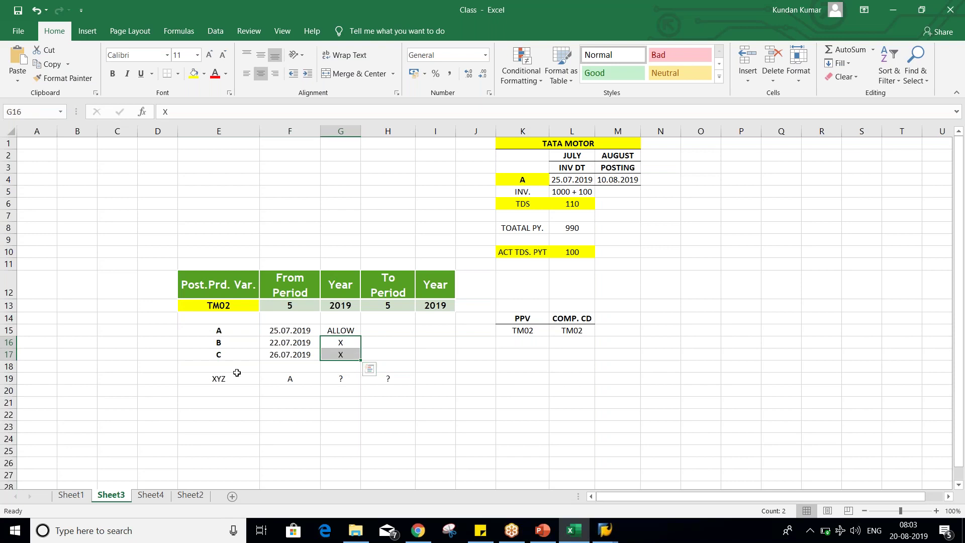
left_click_drag(220, 345, 331, 347)
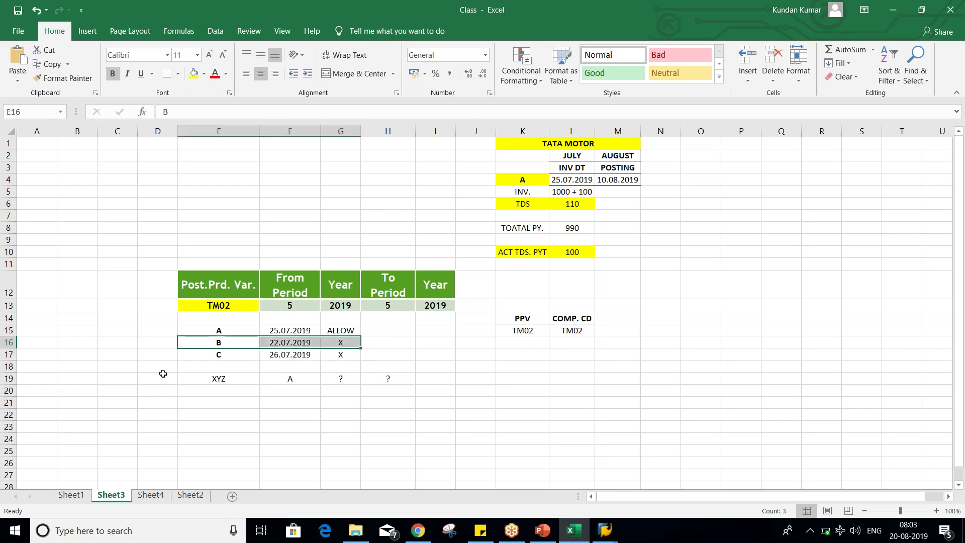
left_click_drag(194, 355, 341, 355)
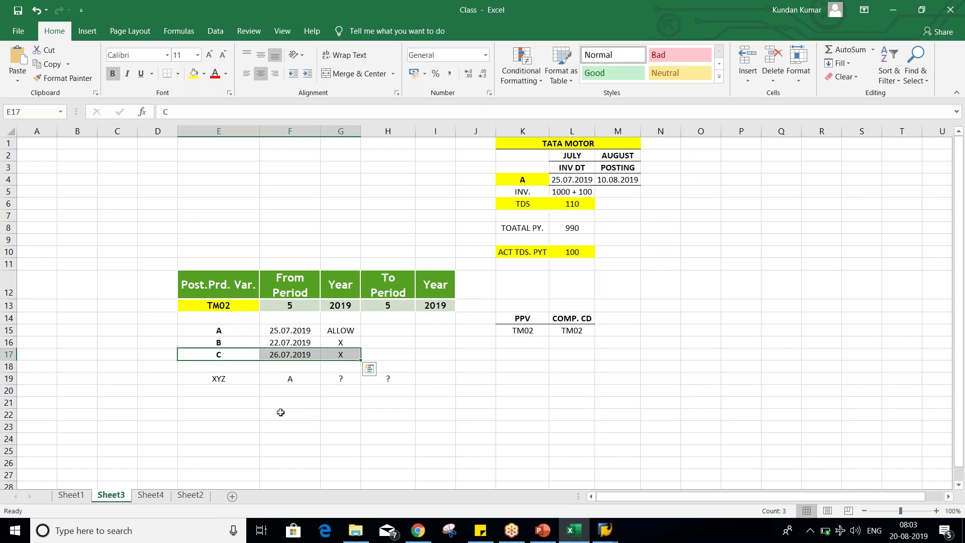
Replace the two placeholders in the XYZ row with B in cell G19 and C in cell H19.
left_click(339, 378)
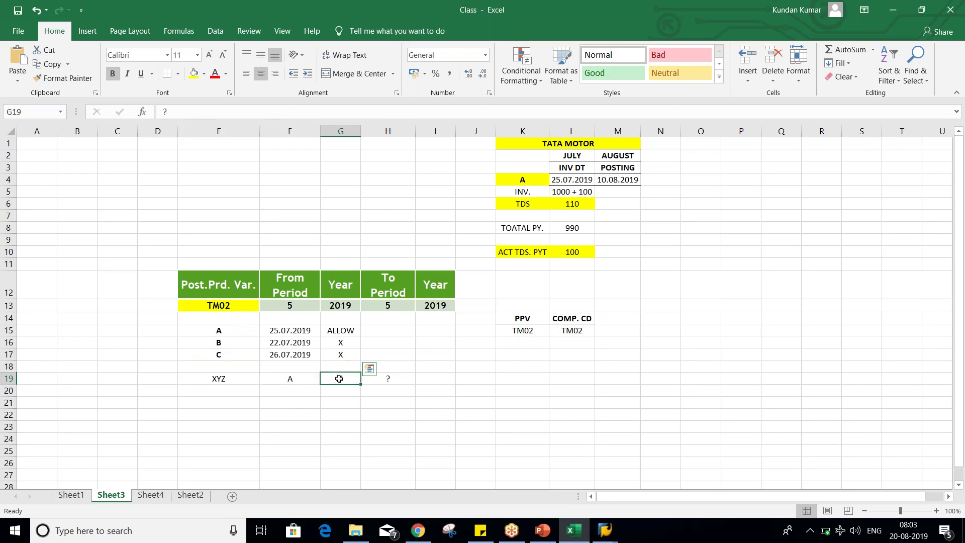
type("B")
key("Tab")
type("C")
key("Return")
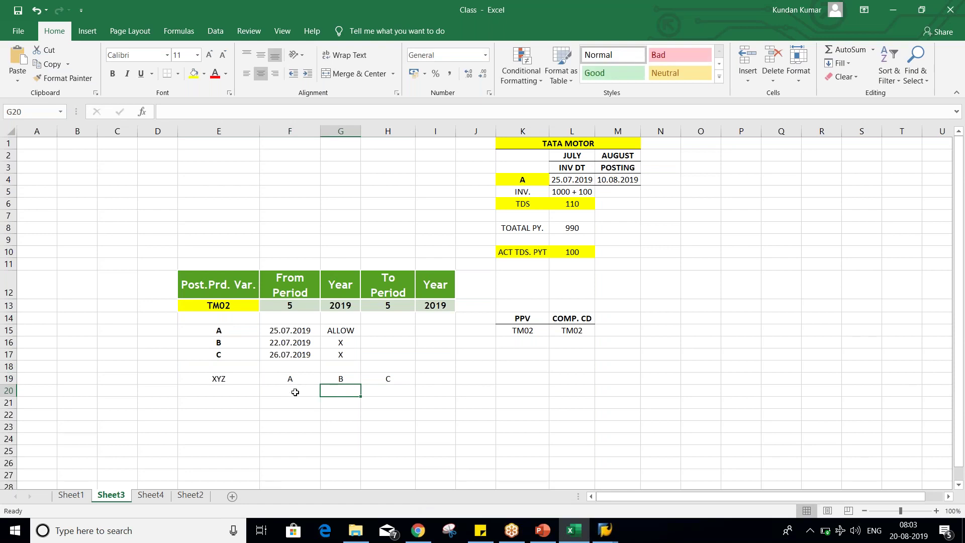
left_click_drag(245, 382, 388, 378)
left_click(347, 381)
left_click(387, 379)
left_click(352, 379)
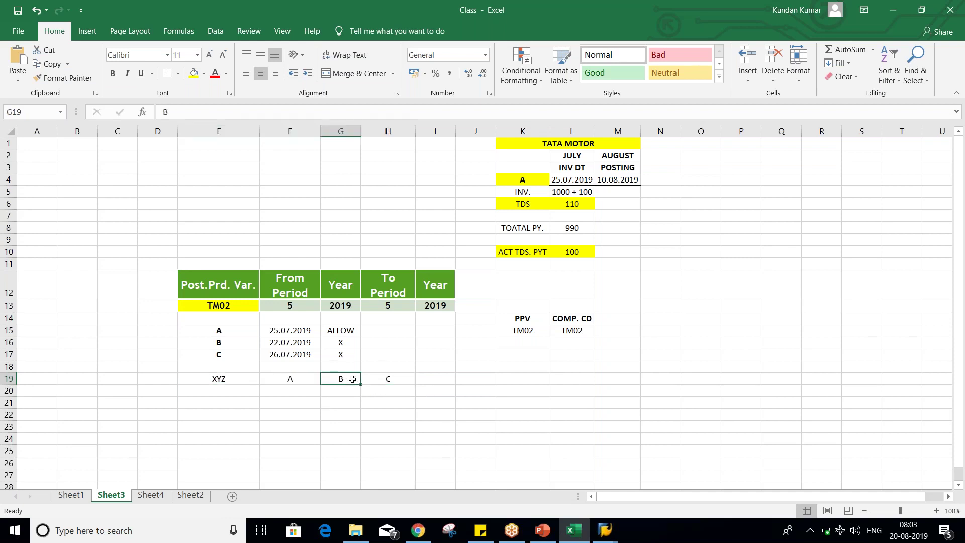
Switch to SAP and examine variant TM02's second period interval, first starting period and account range.
key("alt+Tab")
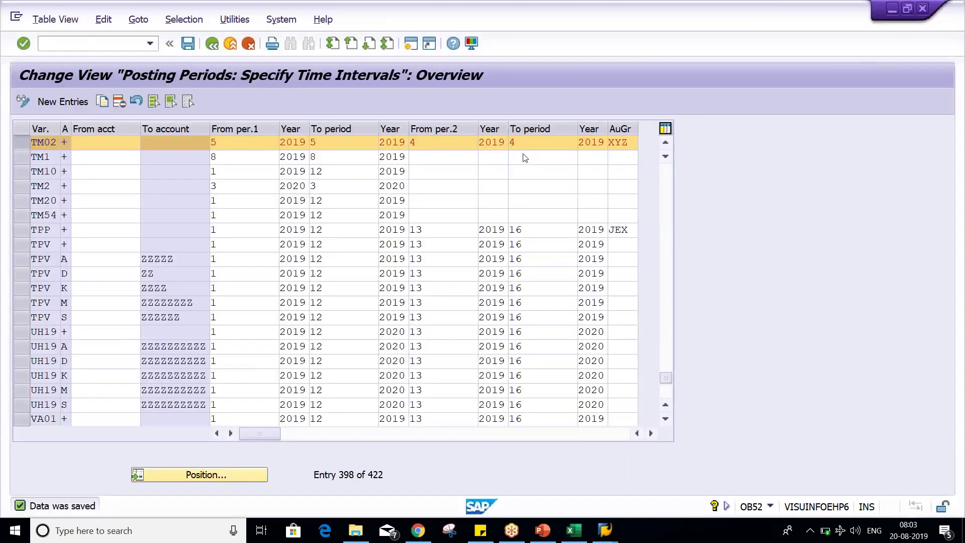
left_click(413, 142)
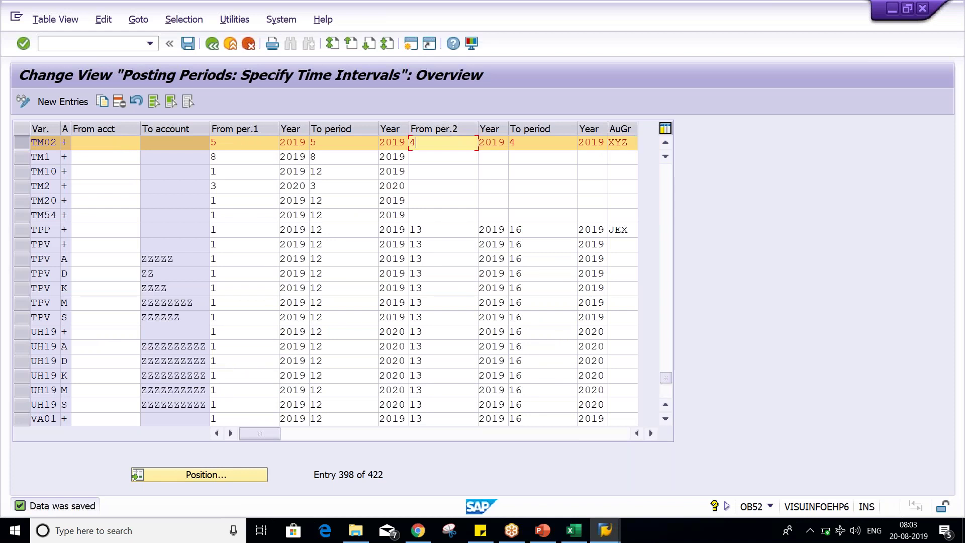
left_click(537, 141)
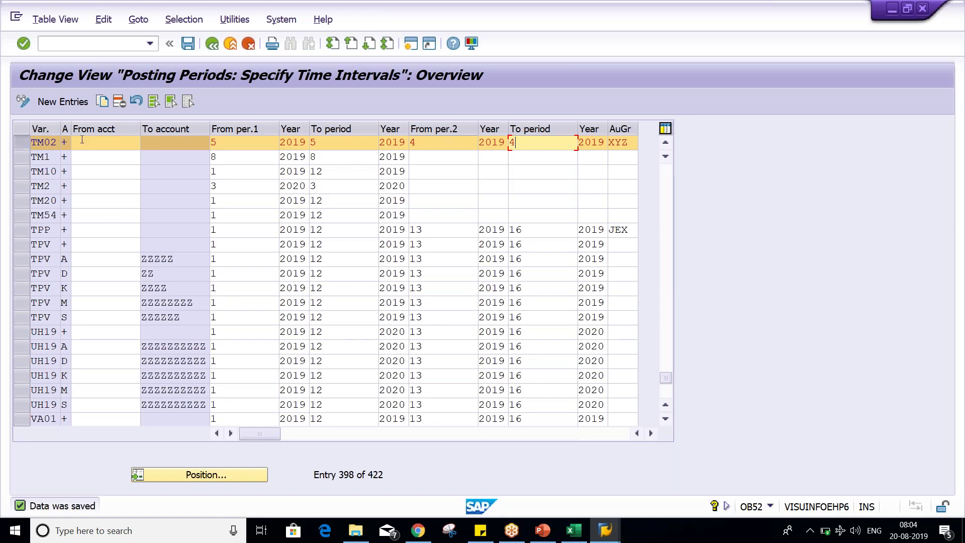
left_click(254, 143)
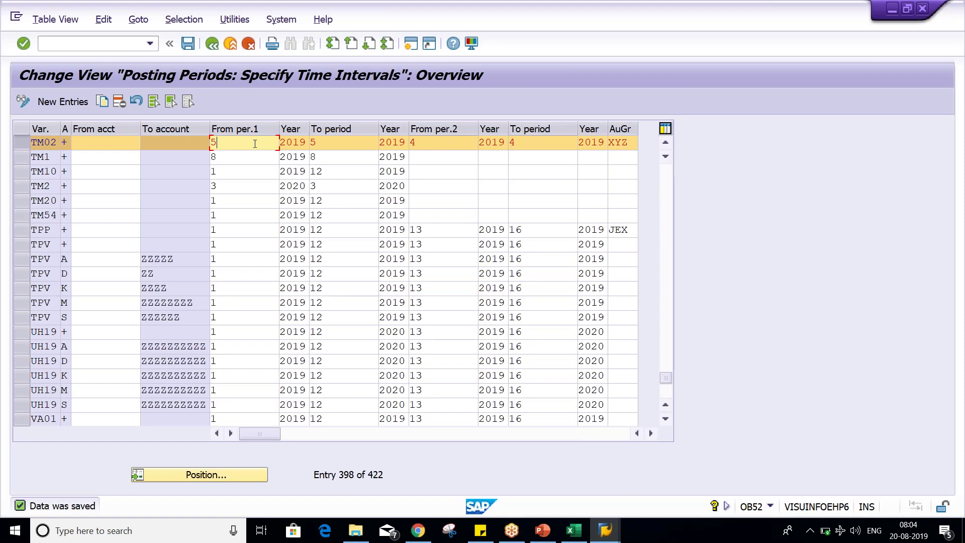
left_click(21, 144)
left_click(22, 145)
left_click(90, 143)
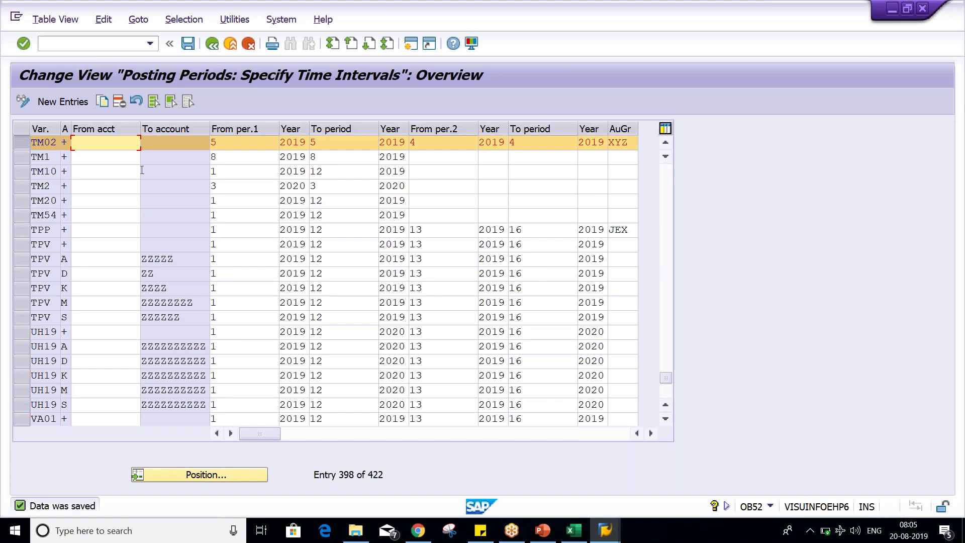
Check both period intervals of variant TM02 and save the posting period entries.
left_click(260, 145)
left_click(350, 144)
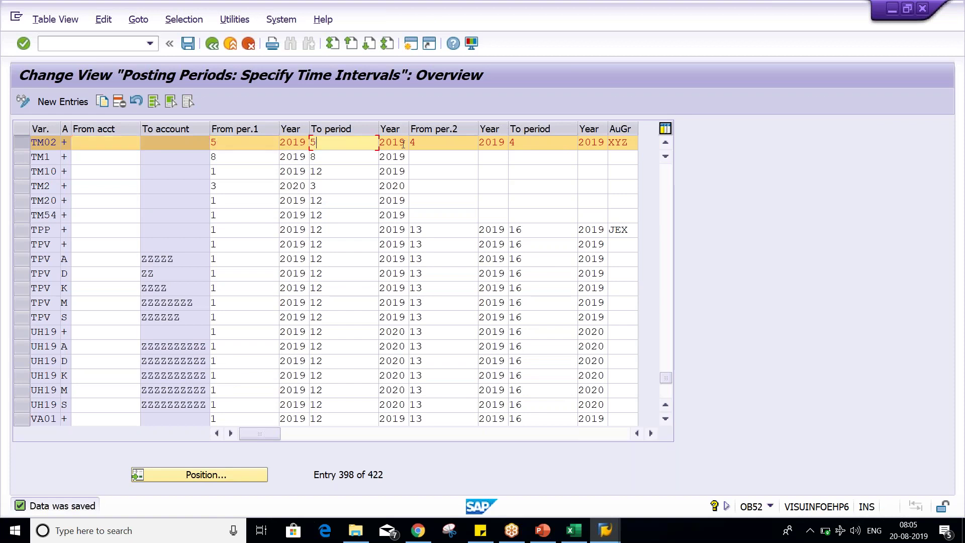
left_click(428, 144)
left_click(553, 146)
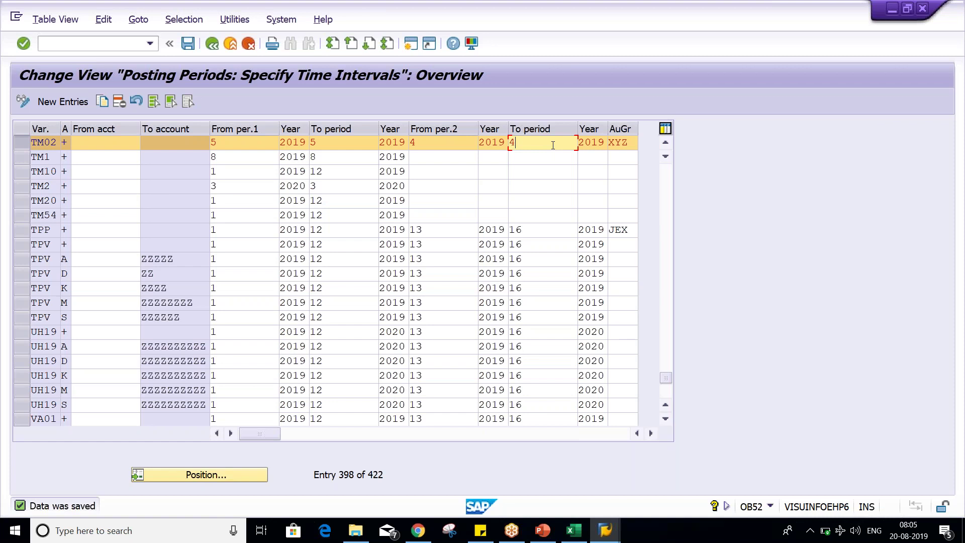
key("Return")
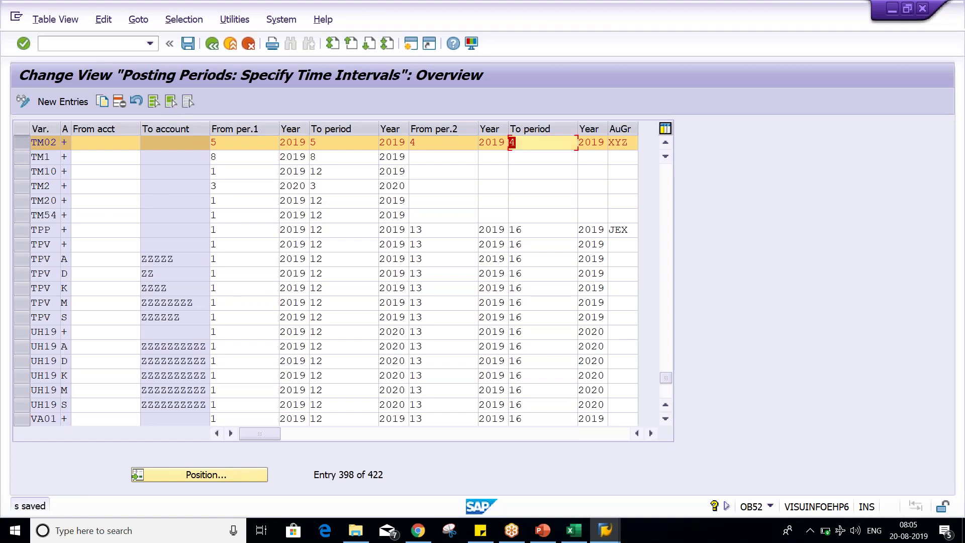
key("ctrl+s")
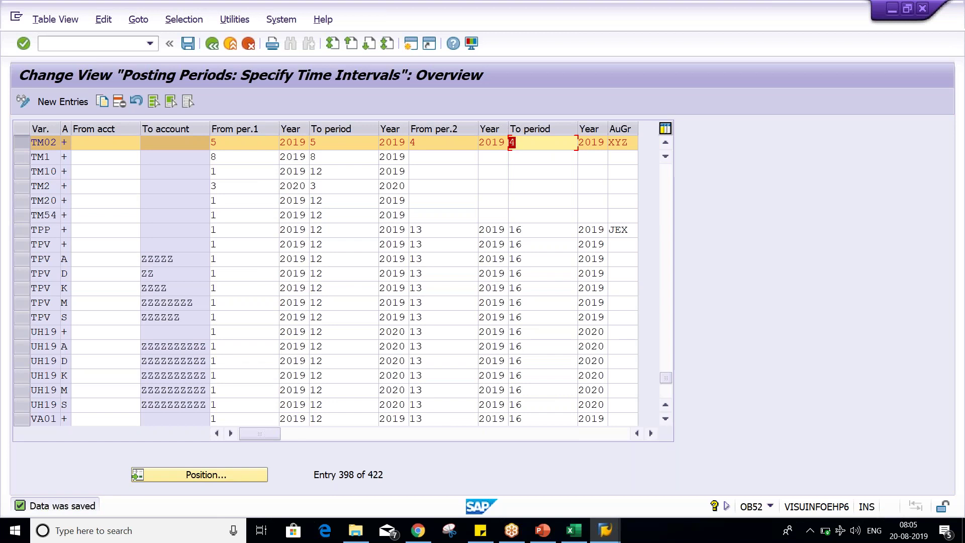
Clear variant TM02's authorization group and the end period and year of its second interval.
key("Tab")
key("Tab")
key("Delete")
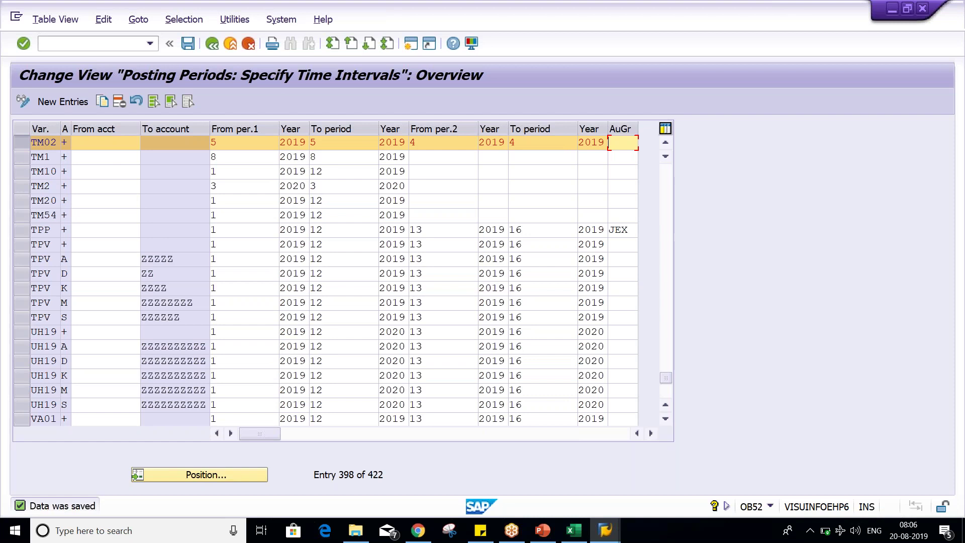
key("shift+Tab")
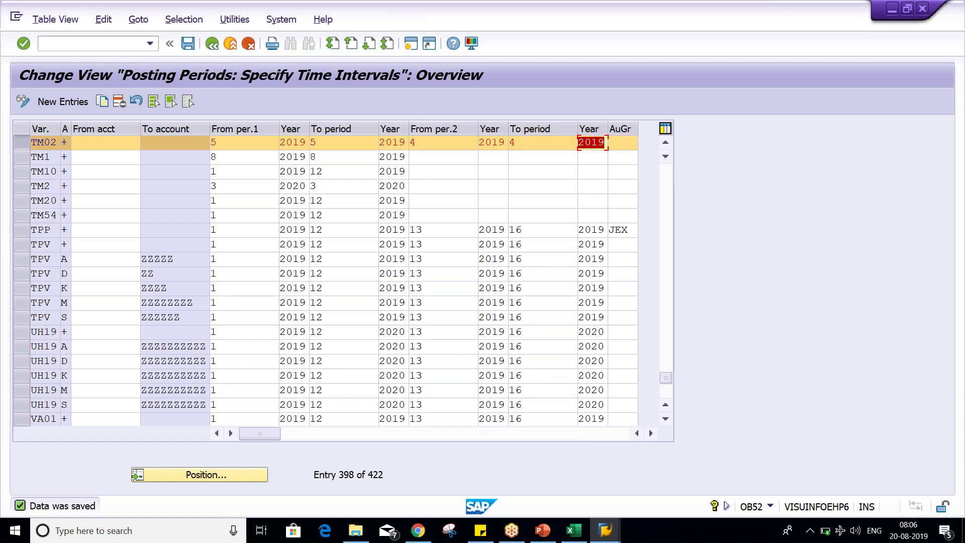
key("Delete")
key("shift+Tab")
key("Delete")
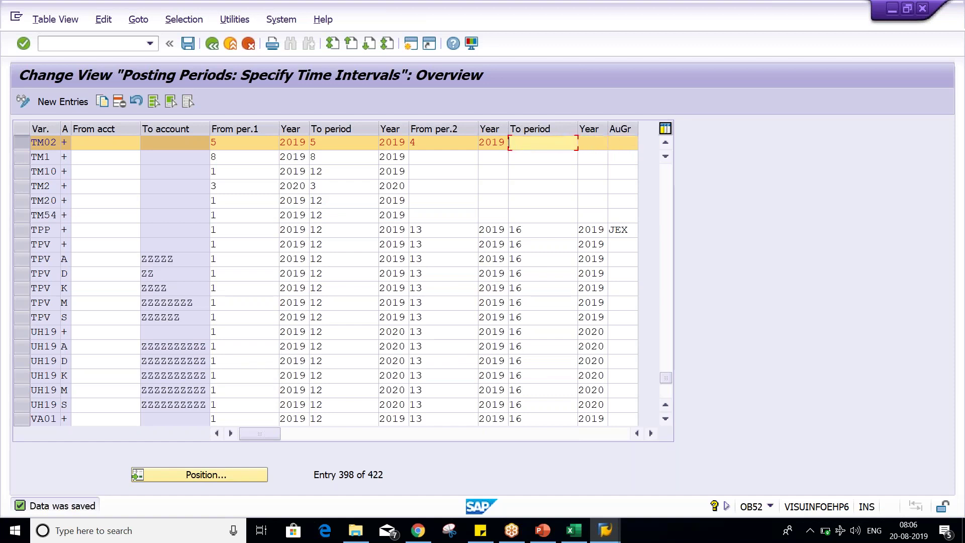
Clear the start period and year of TM02's second interval and re-enter 2019 as the first interval's end year.
key("shift+Tab")
key("Delete")
key("shift+Tab")
key("Delete")
key("shift+Tab")
key("Delete")
type("2019")
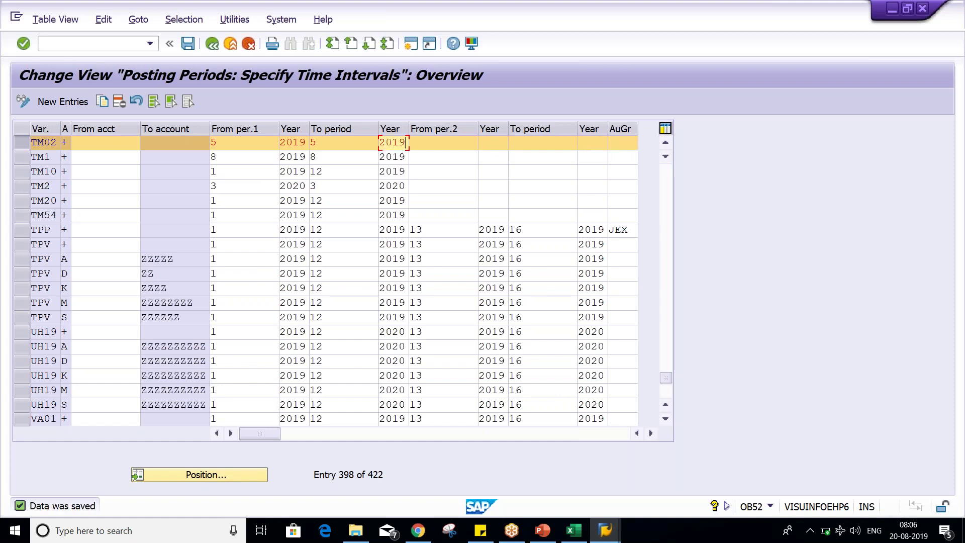
key("Return")
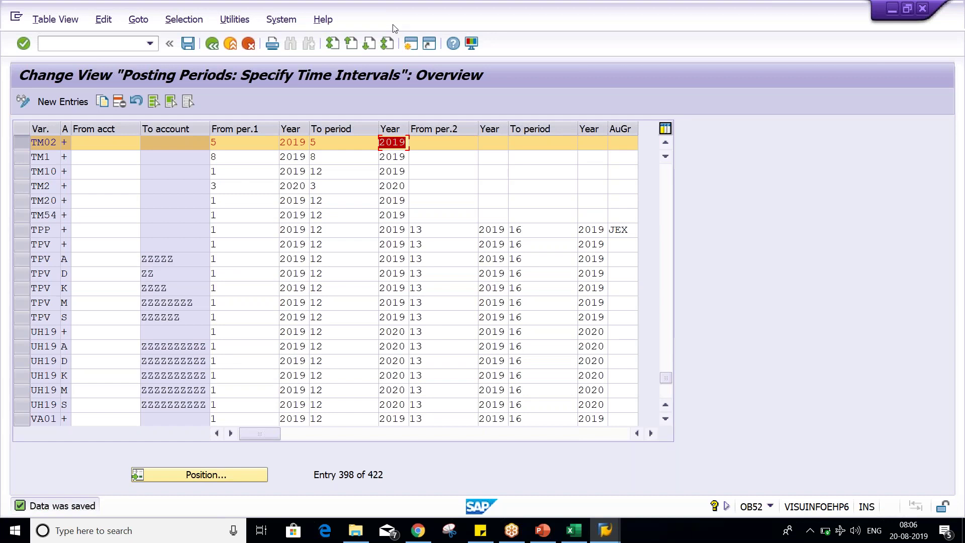
Open a new SAP session, and check the month-to-period table in PowerPoint before returning to the posting periods.
left_click(411, 45)
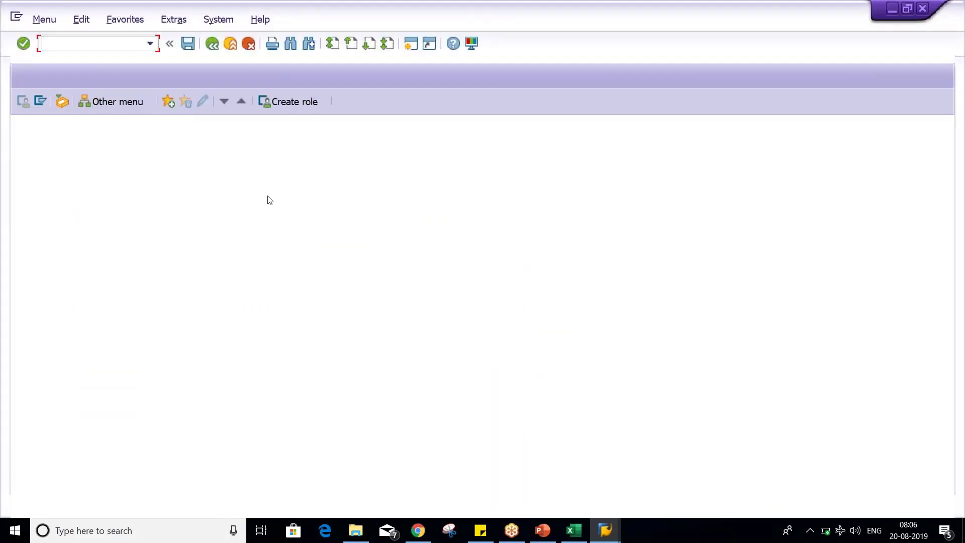
key("alt+Tab")
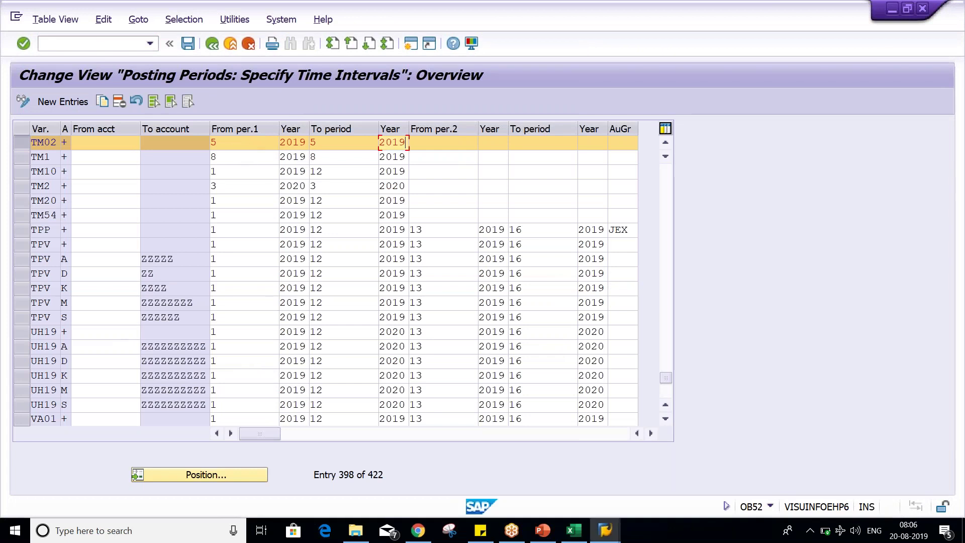
left_click(542, 530)
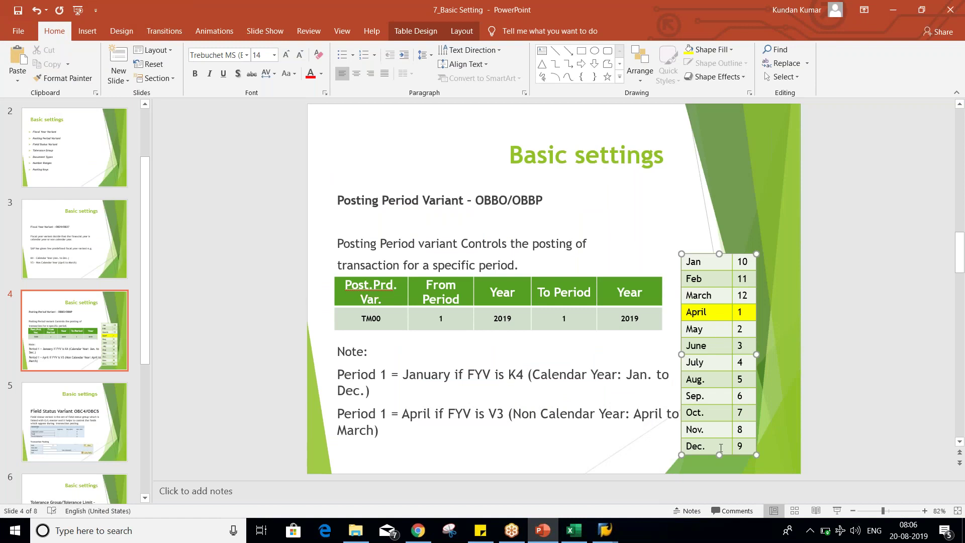
key("alt+Tab")
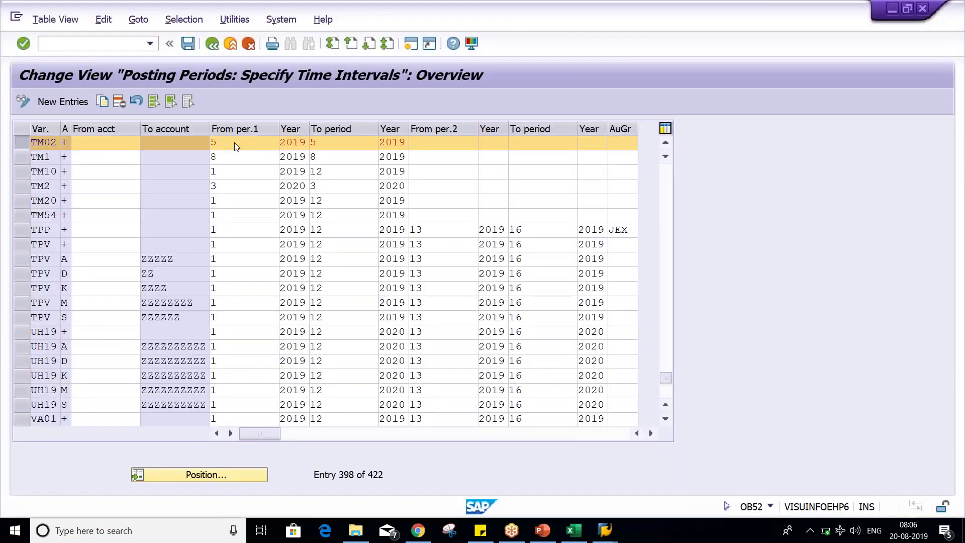
Set the first interval of variant TM02 to run from period 9 to period 9.
left_click(236, 146)
key("BackSpace")
type("9")
key("Tab")
type("9")
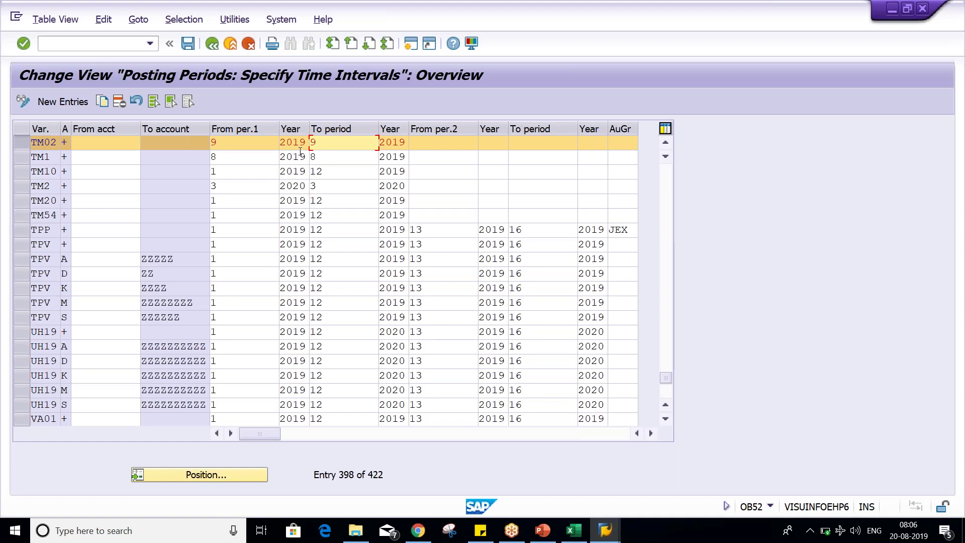
Compare the January row of the month-to-period table in PowerPoint with variant TM02's posting interval in SAP.
key("alt+Tab")
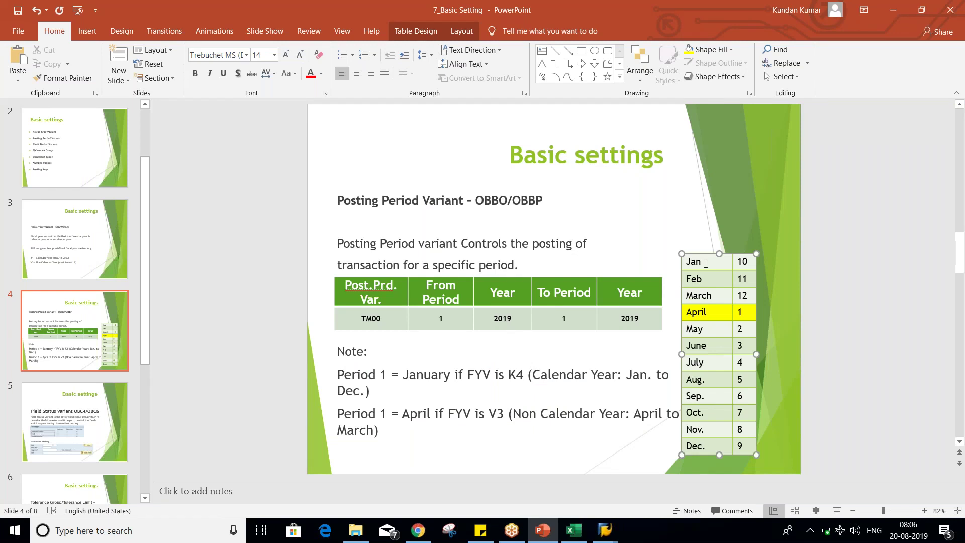
key("alt+Tab")
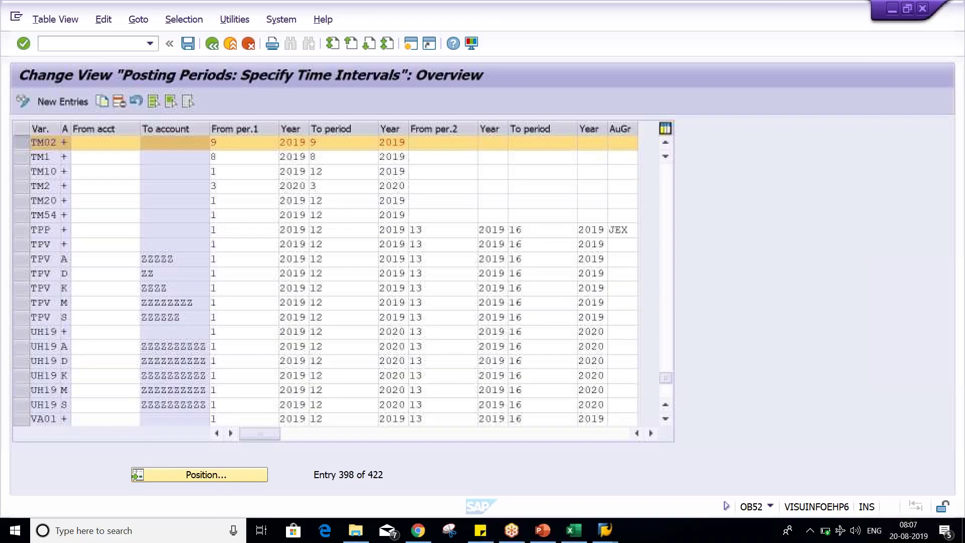
key("alt+Tab")
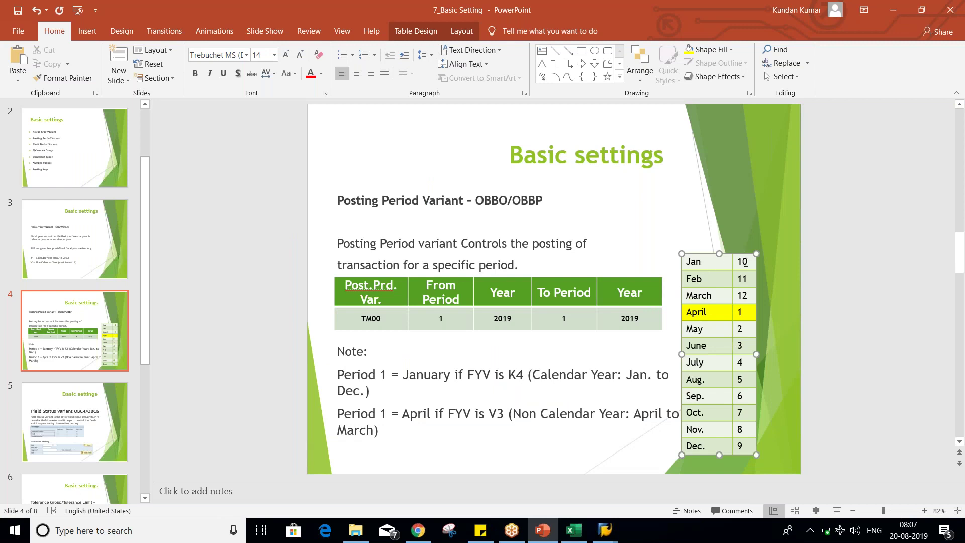
key("alt+Tab")
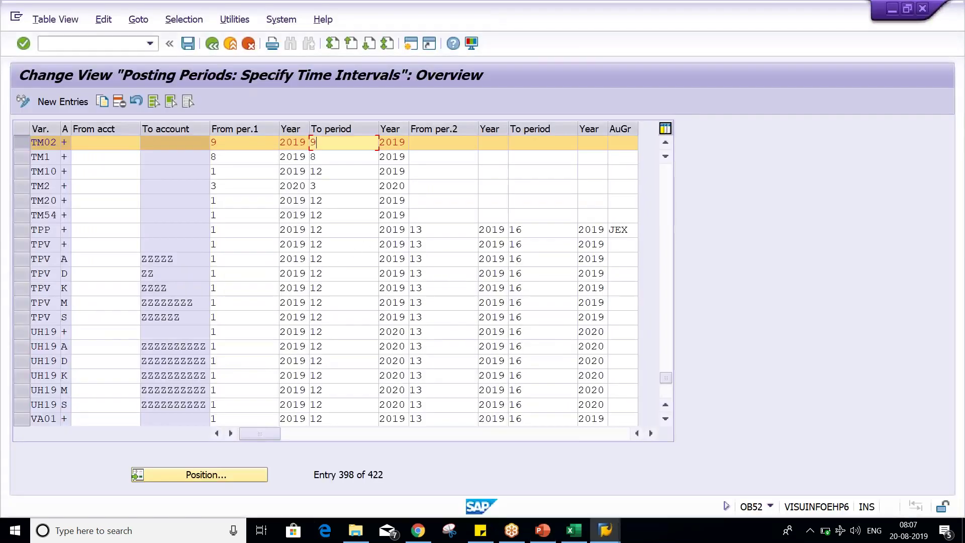
Set the first interval of variant TM02 to run from period 10 to period 10 of 2019, and save.
double_click(293, 142)
double_click(213, 142)
type("10")
key("Tab")
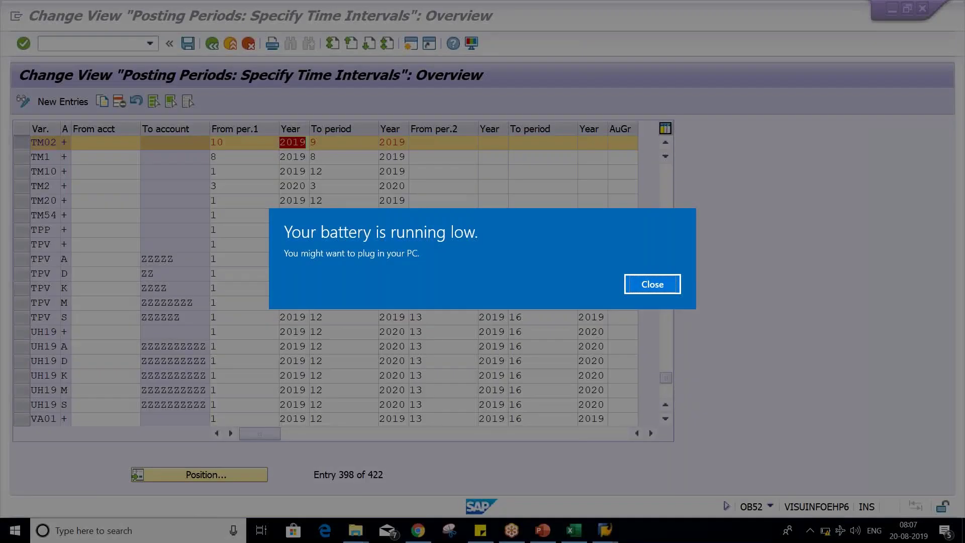
left_click(652, 284)
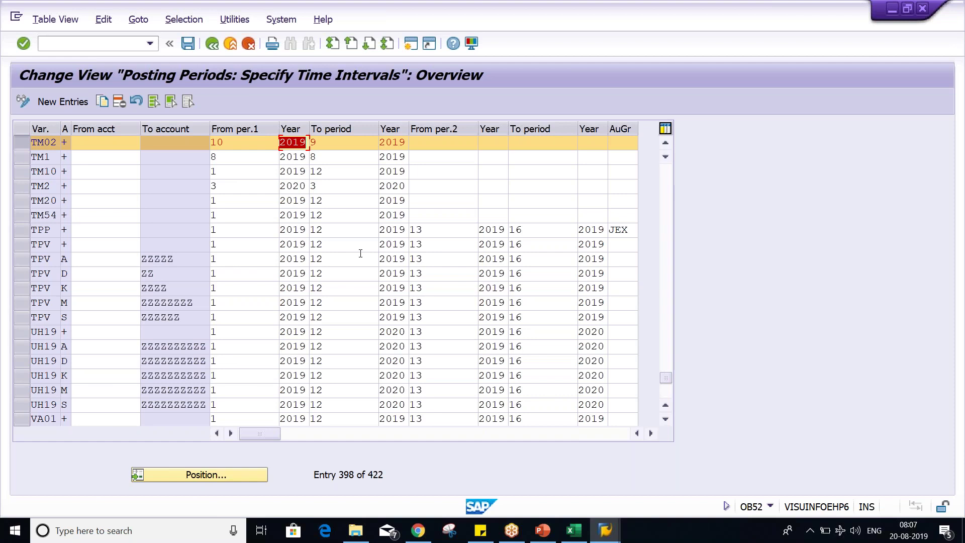
key("shift+Tab")
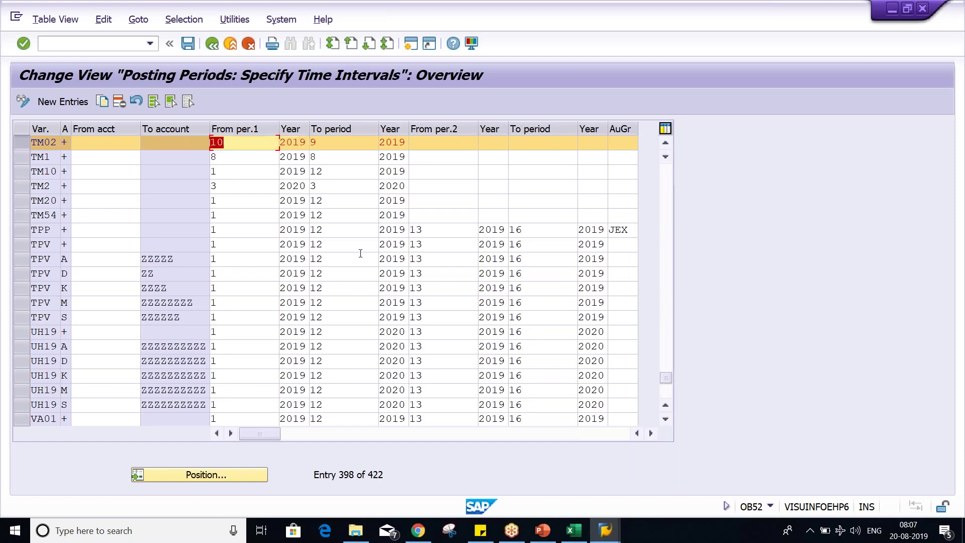
key("Tab")
key("Tab")
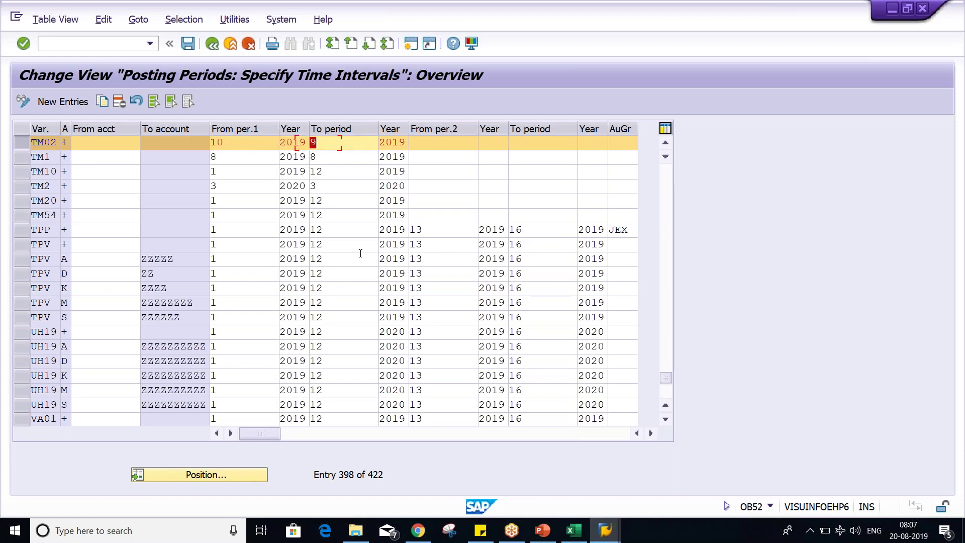
type("10")
key("Tab")
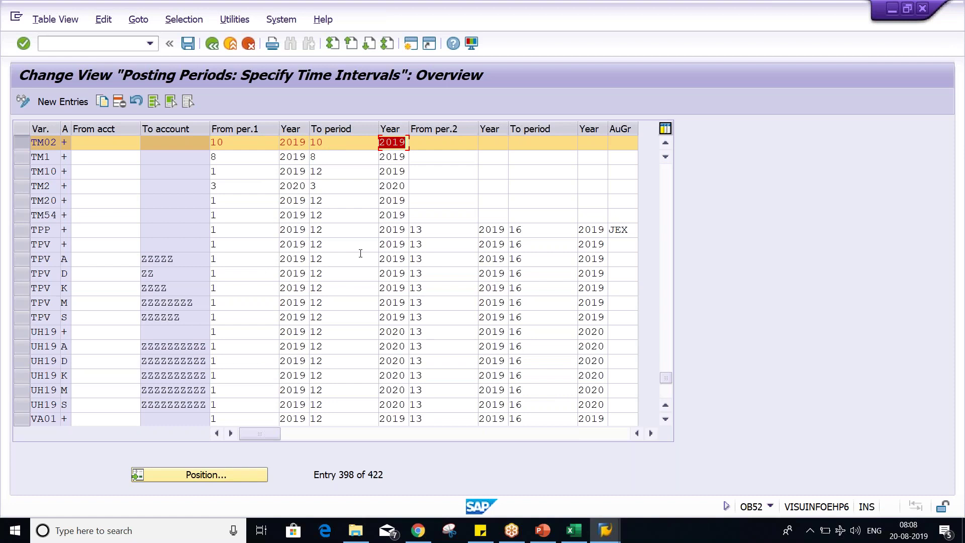
key("ctrl+s")
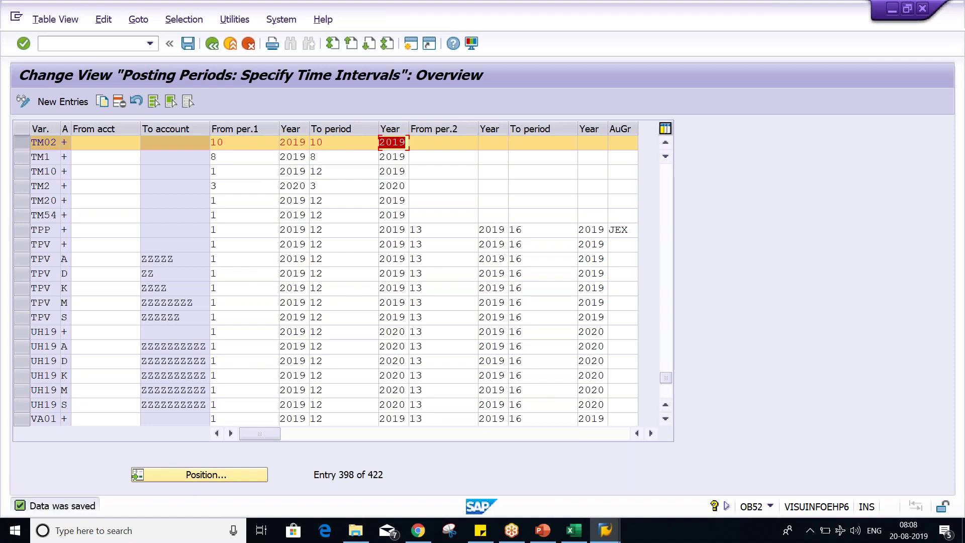
left_click(245, 142)
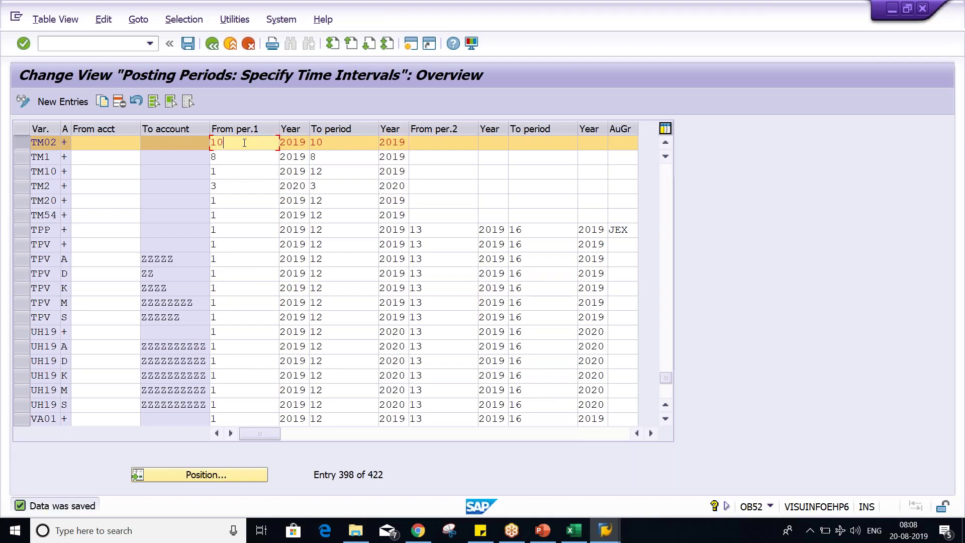
Switch to the Class workbook in Excel and enter the date 05.10.2020 in cell K19 of Sheet3.
left_click(573, 530)
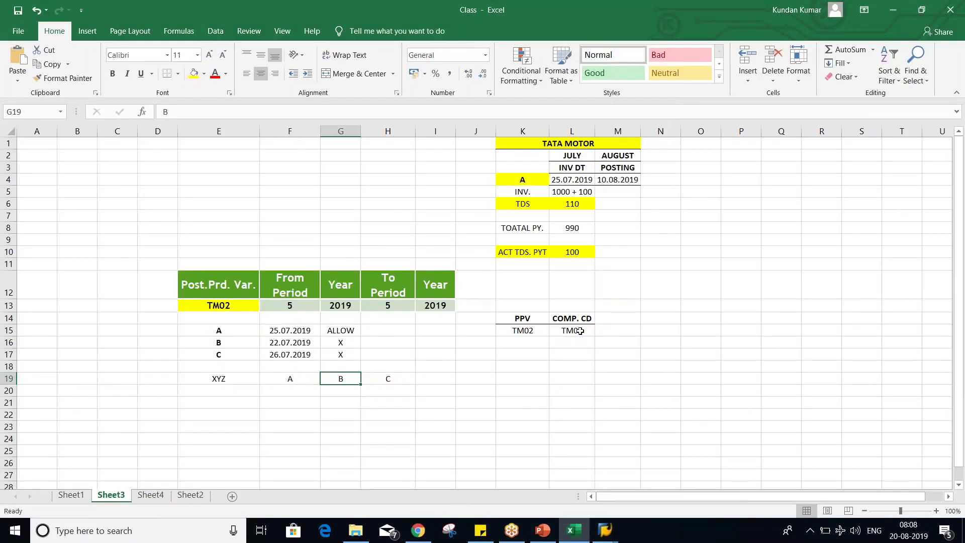
scroll(579, 331, "down", 1)
left_click(523, 341)
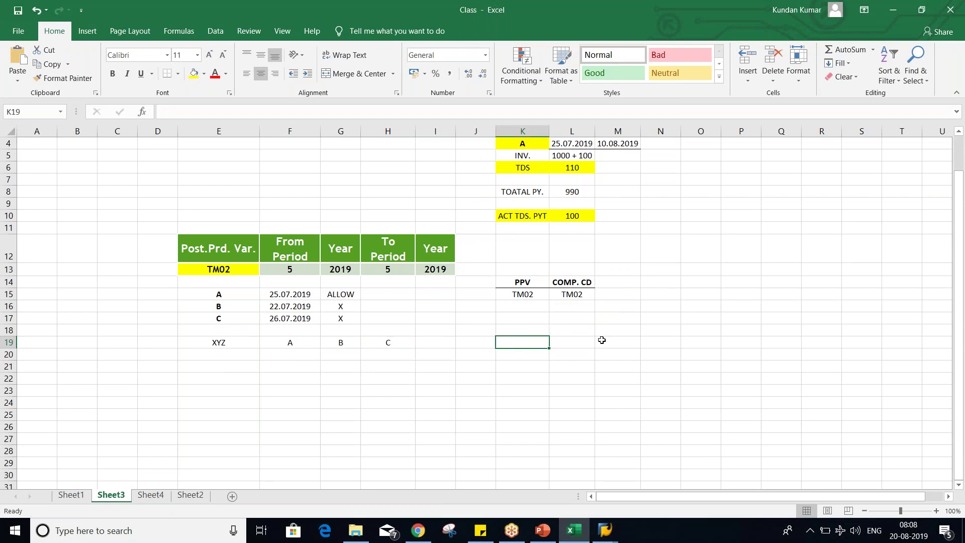
type("1")
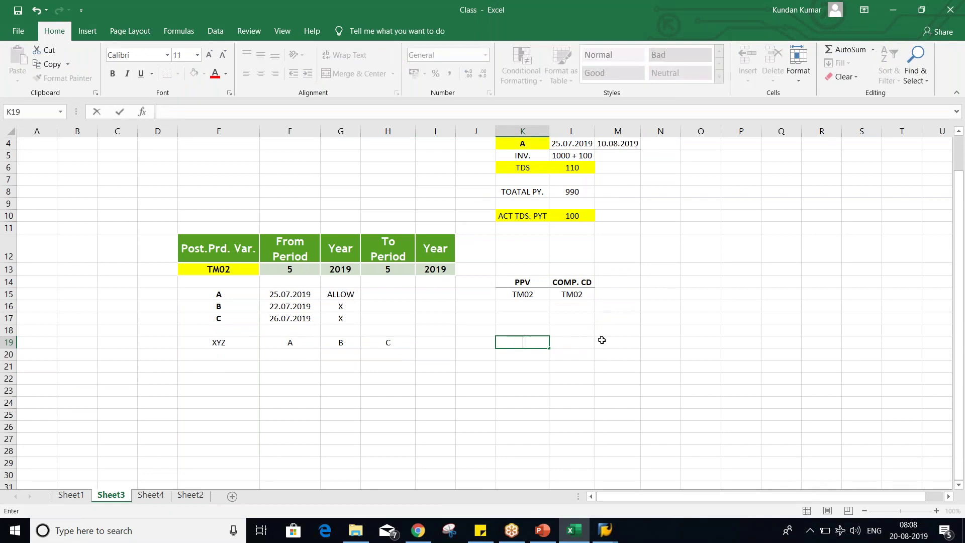
type("05.10")
type(".201")
type("20")
key("BackSpace")
key("BackSpace")
key("BackSpace")
key("Return")
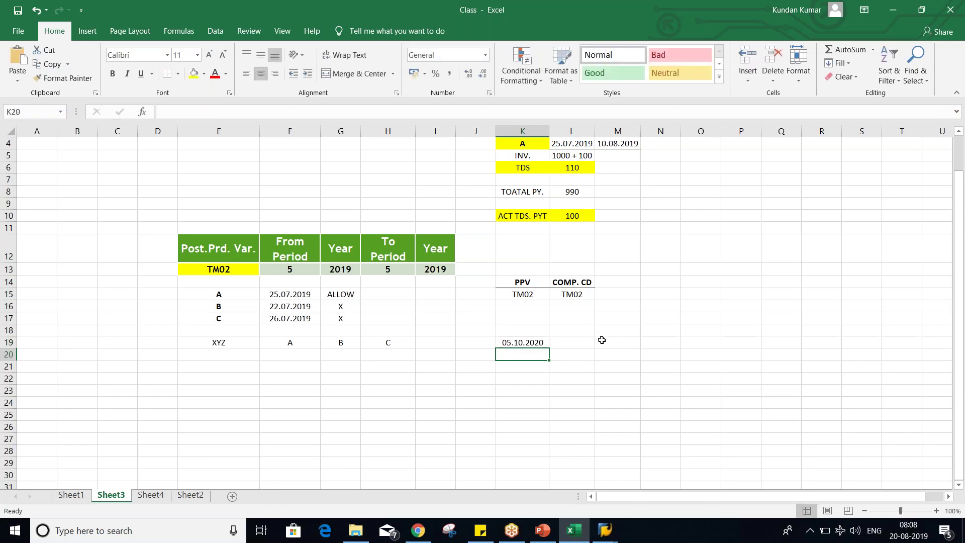
scroll(524, 381, "down", 1)
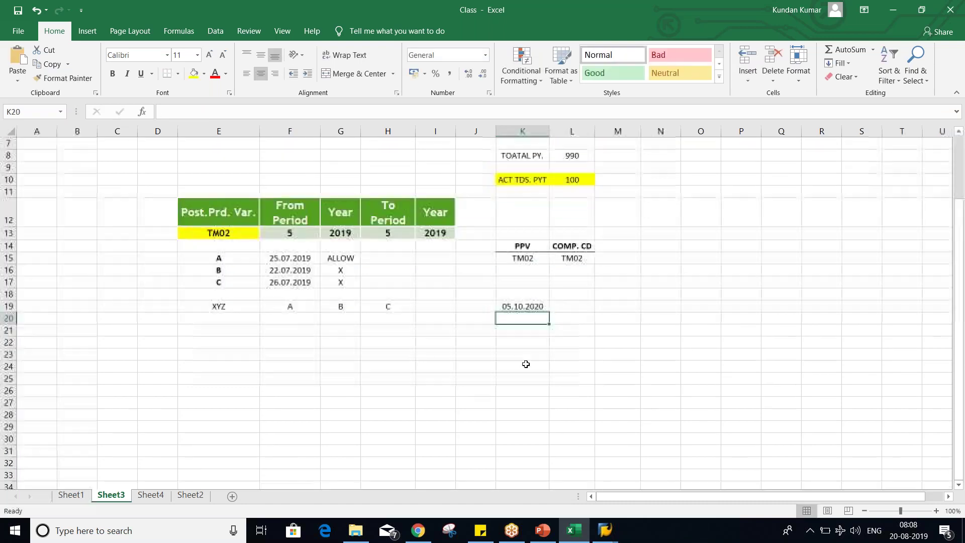
left_click(515, 306)
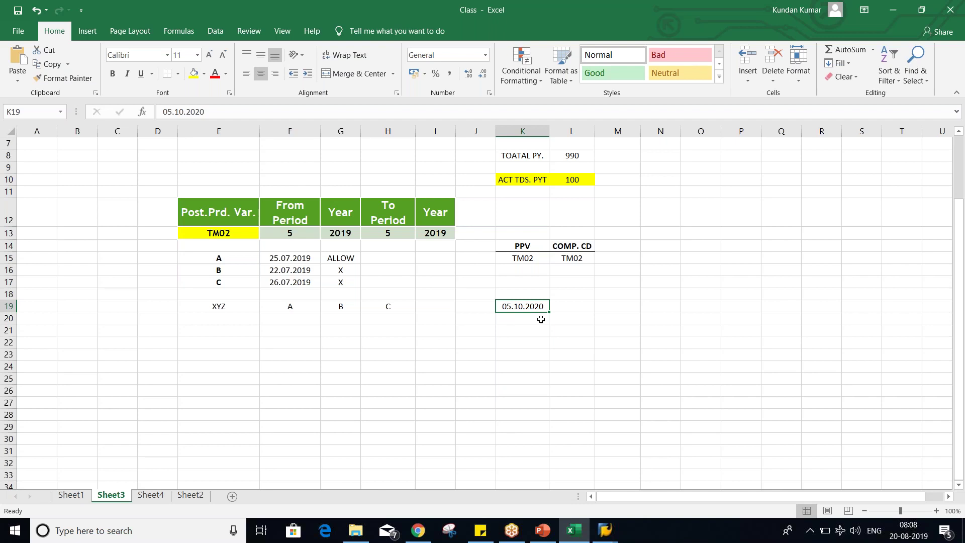
Switch back to SAP, open a new session and run transaction OB29 for the fiscal year variants.
key("alt+Tab")
left_click(411, 45)
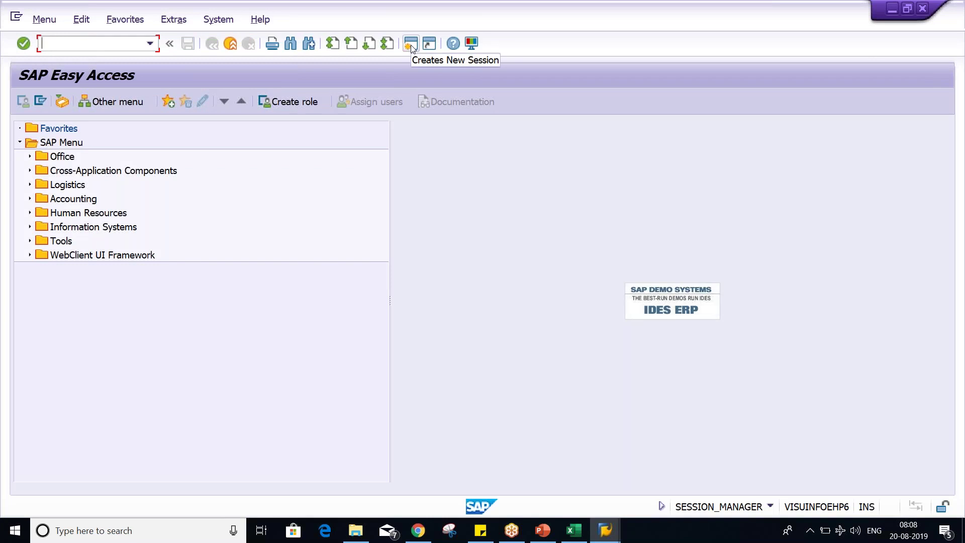
type("OB")
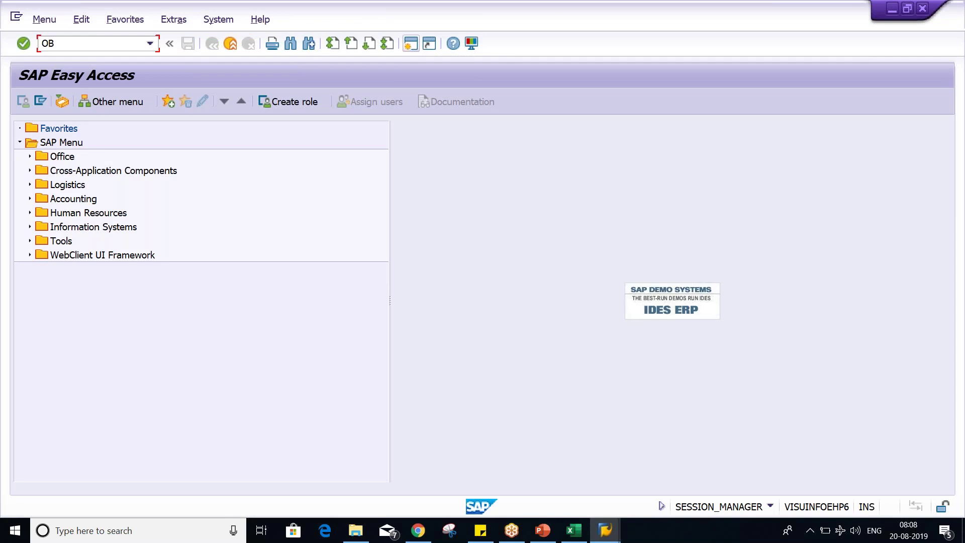
type("29")
key("Return")
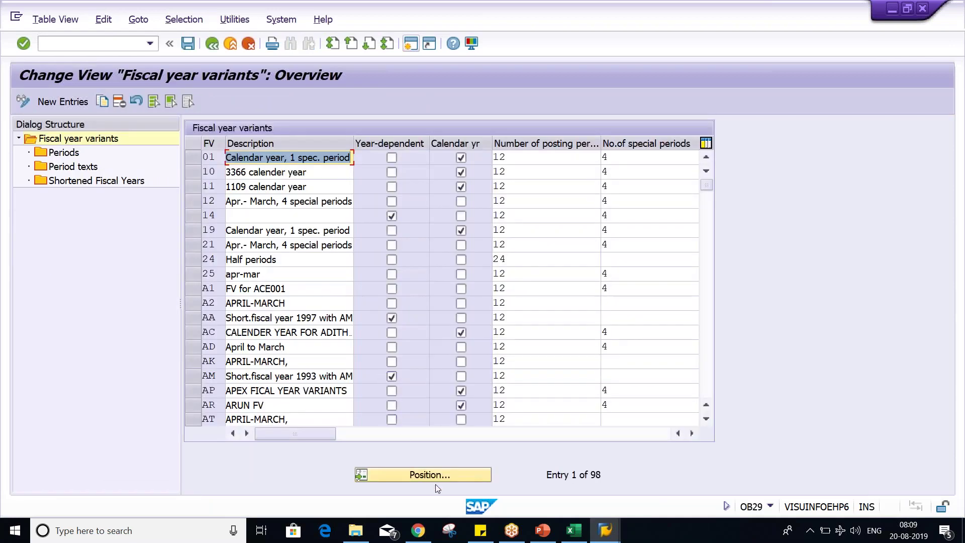
Find fiscal year variant T2 and open its periods to examine the months, period numbers and year shifts.
left_click(439, 483)
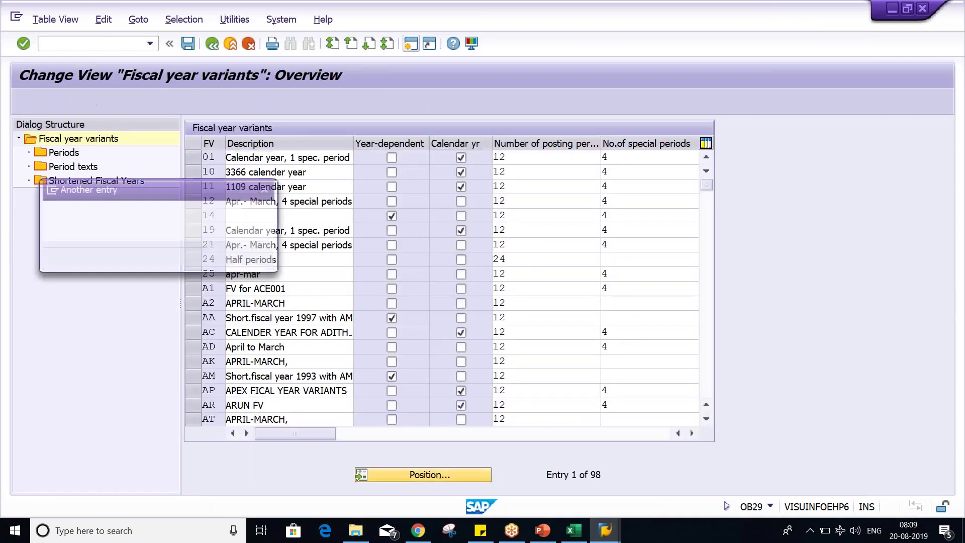
type("T2")
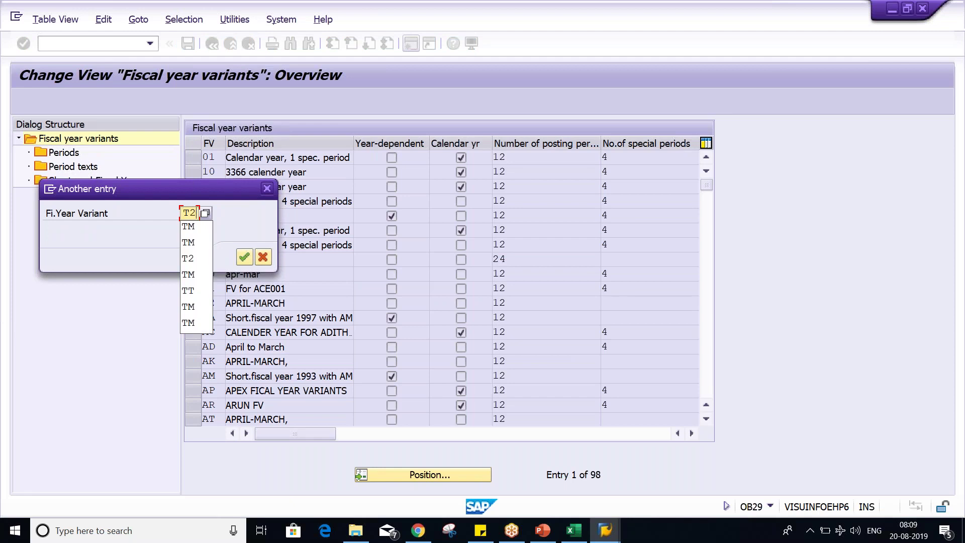
key("Return")
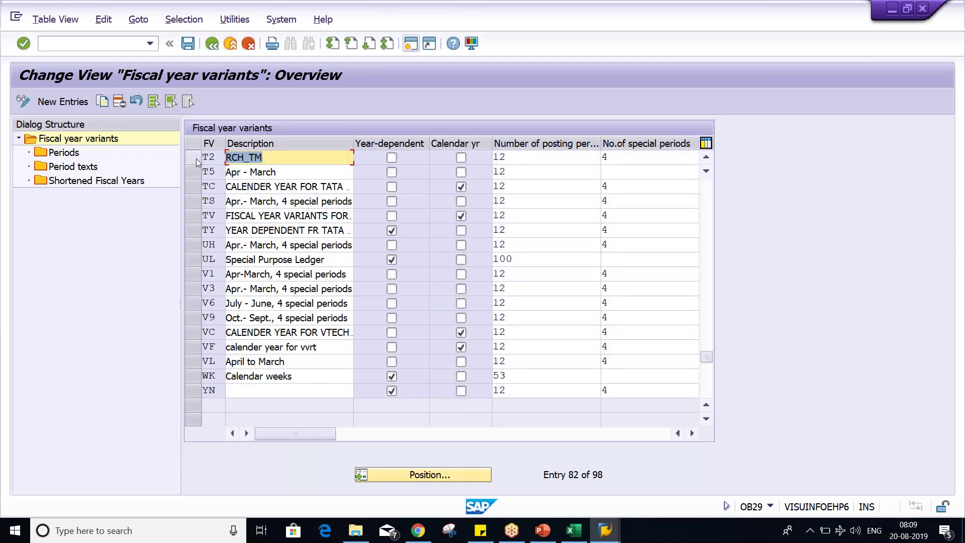
left_click(196, 158)
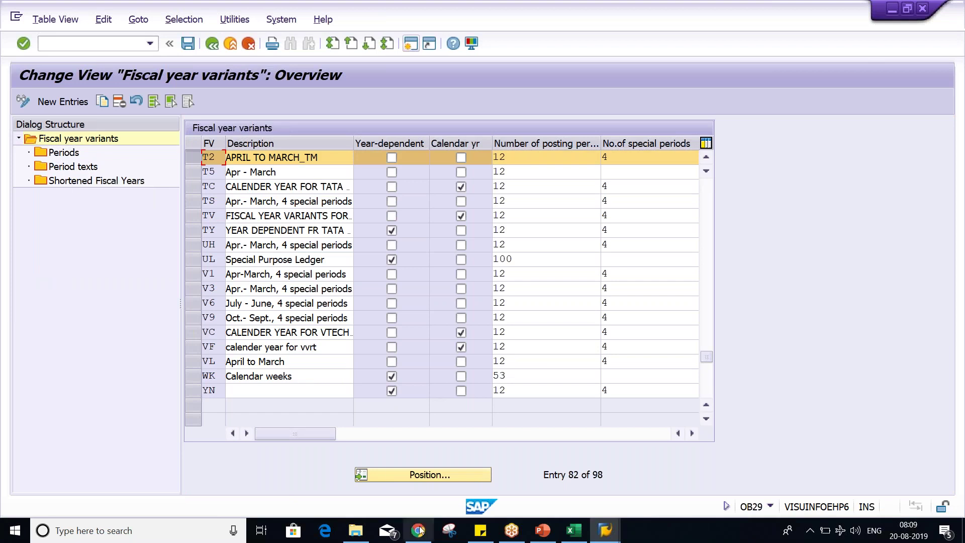
double_click(63, 153)
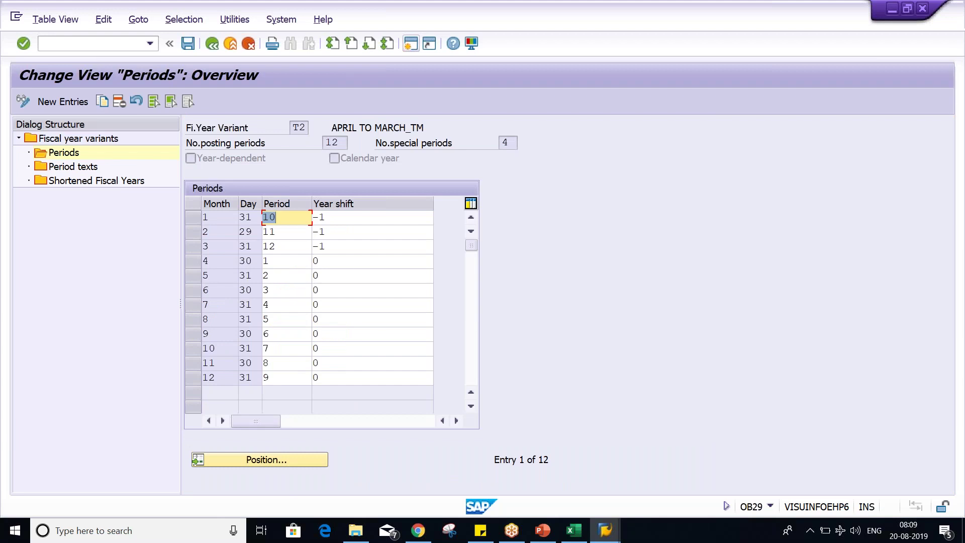
left_click(344, 295)
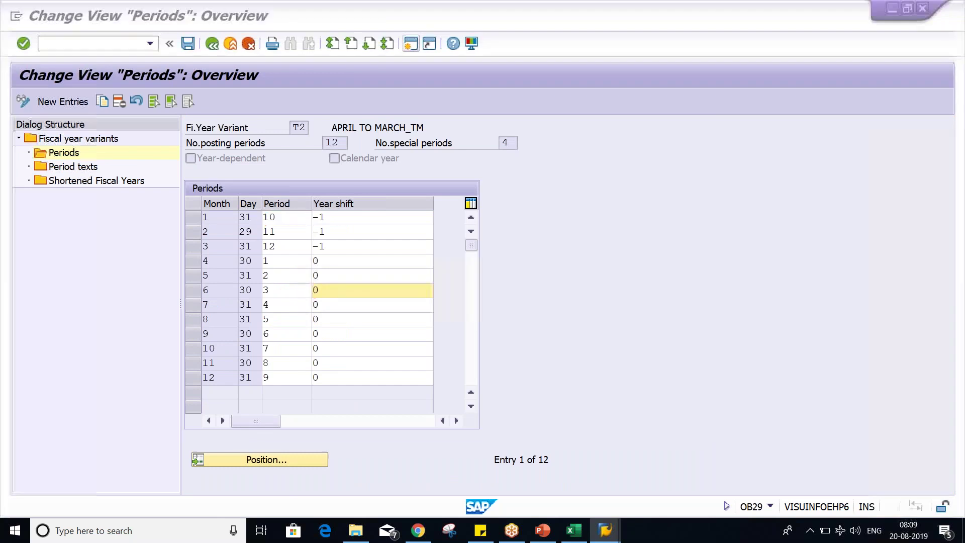
Switch to Excel and change the date in cell K19 to 05.01.2020.
key("alt+Tab")
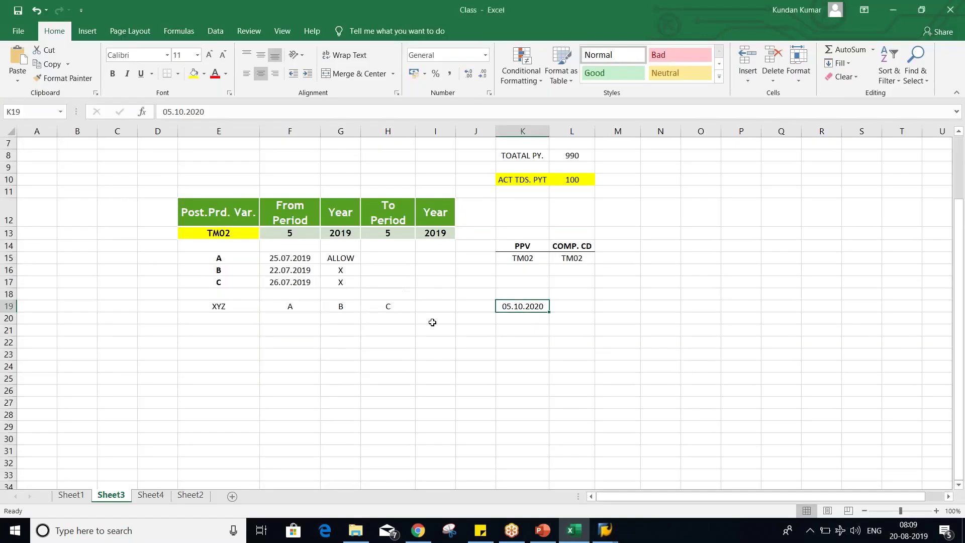
left_click(387, 328)
left_click(508, 307)
left_click(185, 111)
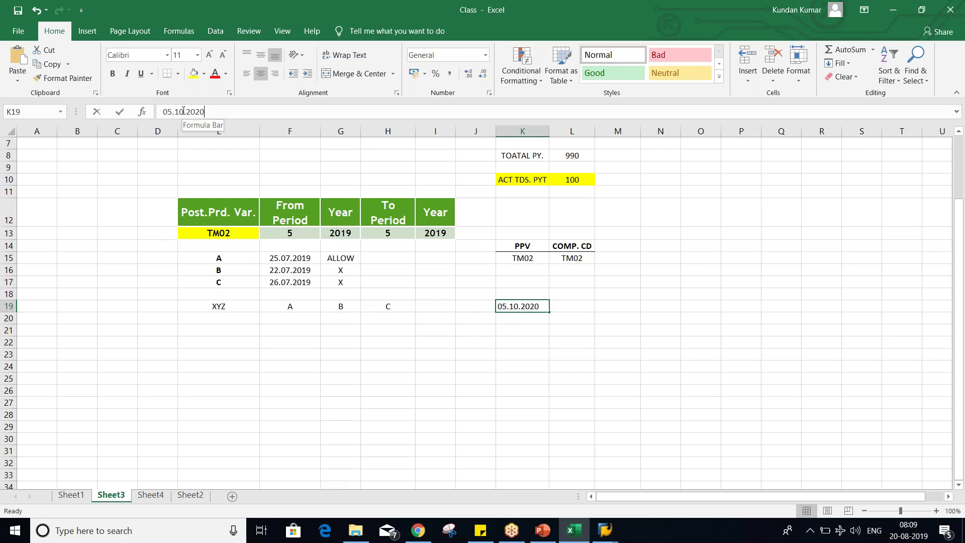
key("BackSpace")
key("BackSpace")
type("01")
key("Return")
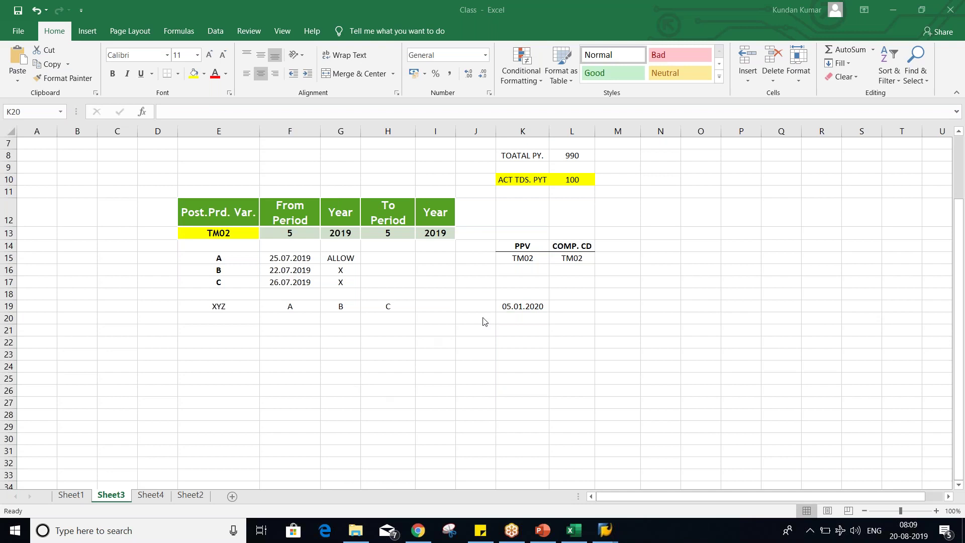
left_click(522, 312)
key("Up")
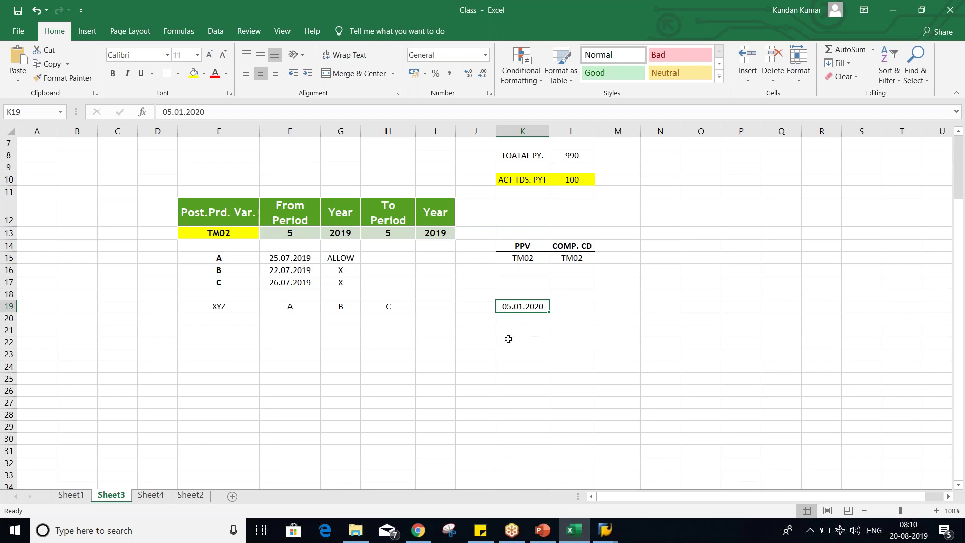
Switch to SAP and compare month 1's period in fiscal year variant T2 with TM02's first interval in the posting periods.
key("alt+Tab")
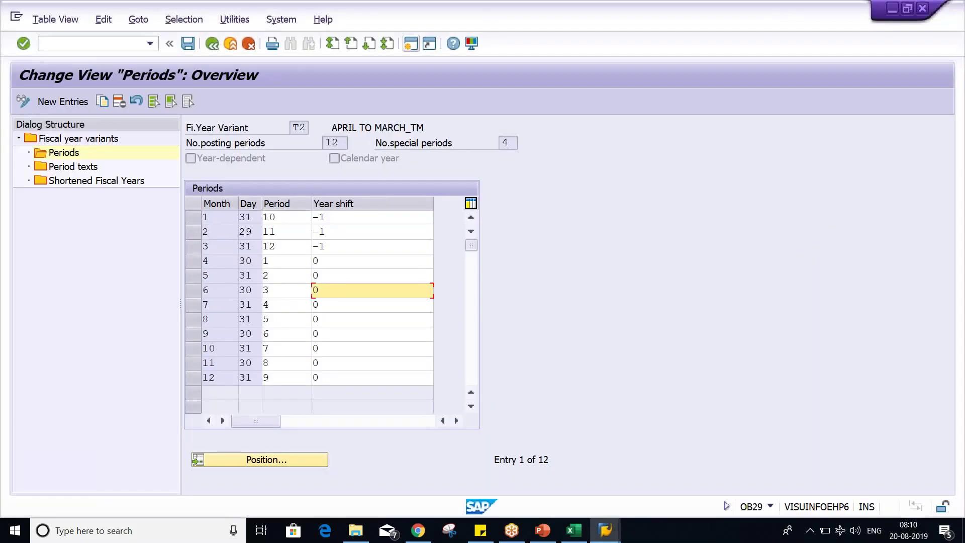
left_click(218, 215)
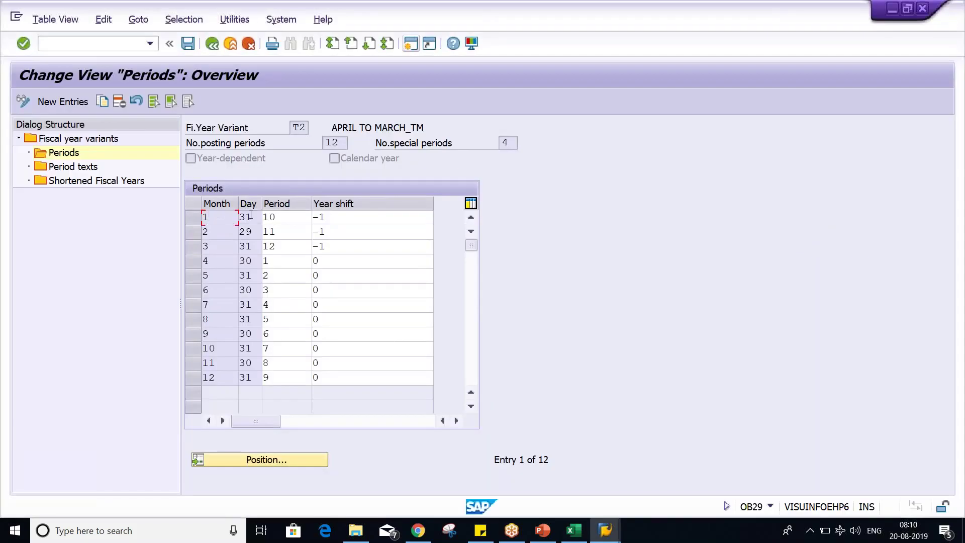
left_click(282, 216)
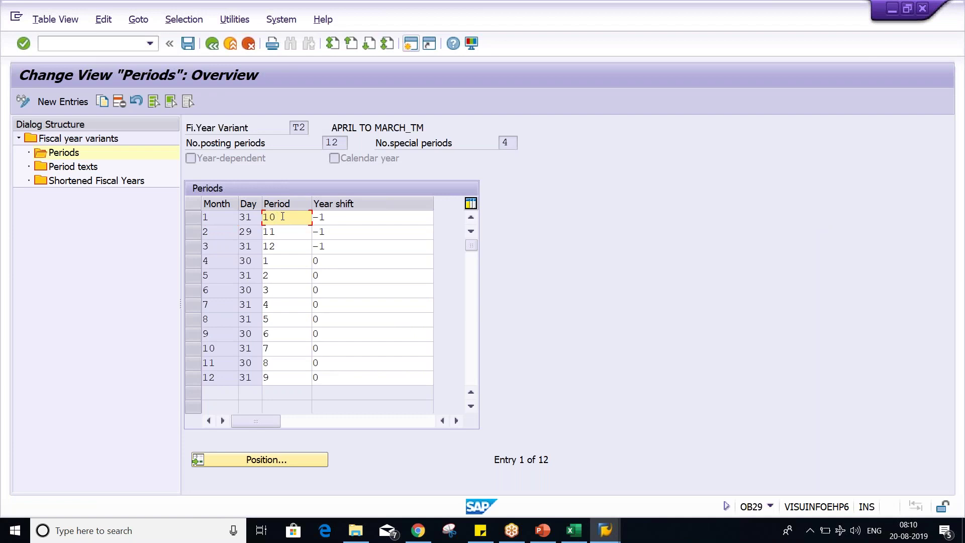
key("alt+Tab")
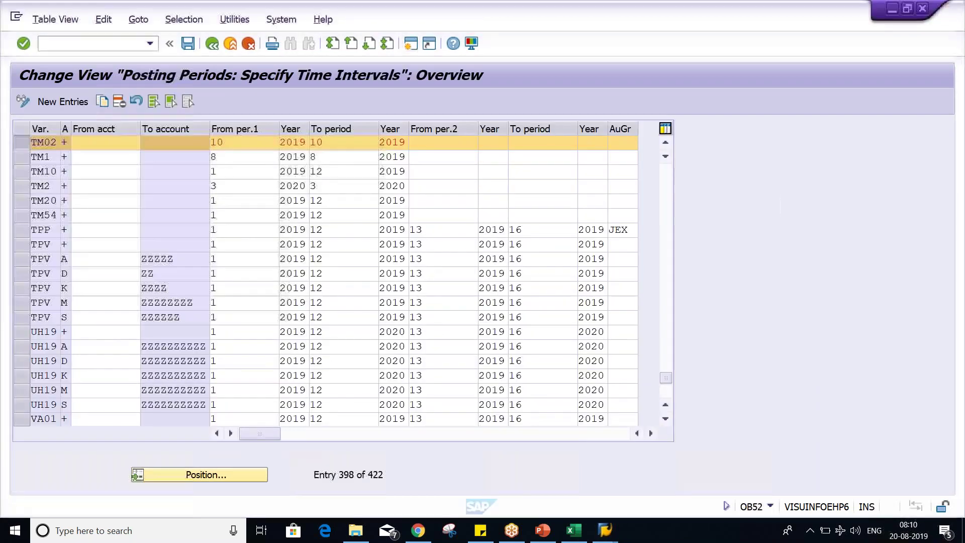
left_click(338, 142)
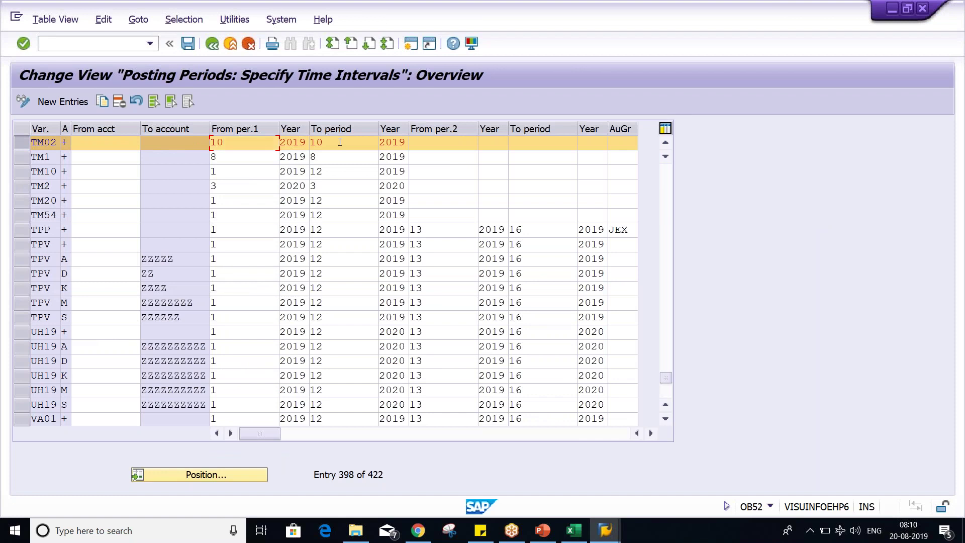
Compare TM02's first-interval year with the date in Excel cell K19 and month 1's period and year shift in fiscal year variant T2.
left_click(296, 144)
key("Right")
key("alt+Tab")
key("Tab")
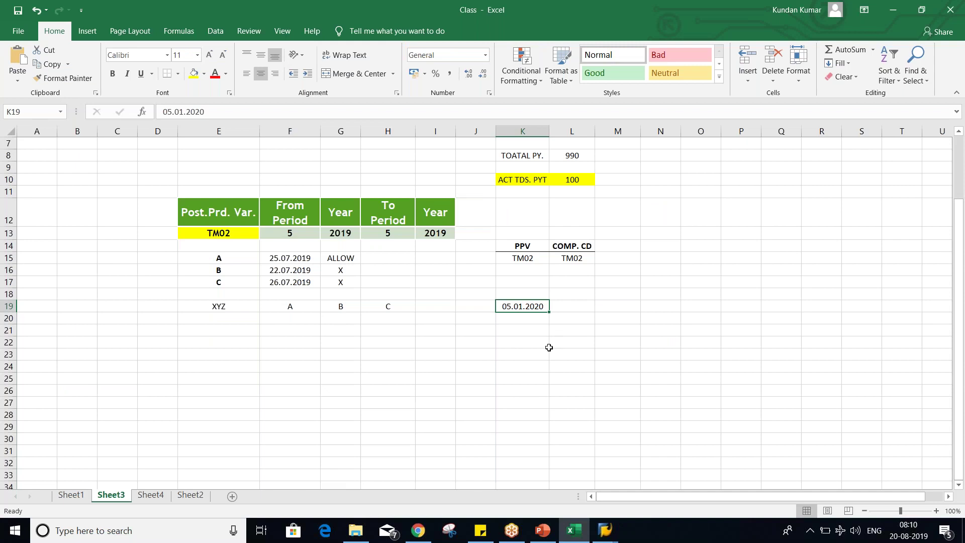
key("alt+Tab")
key("alt+Tab")
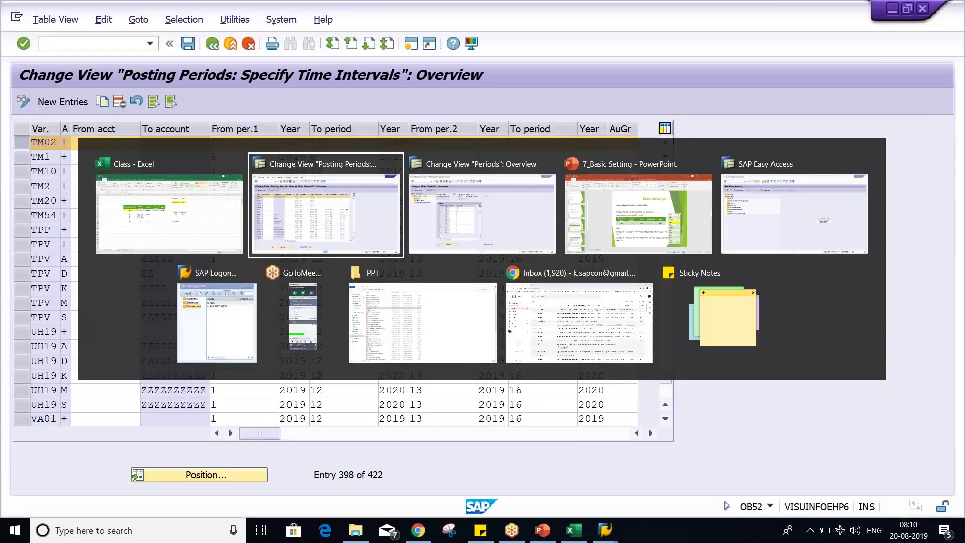
key("alt+Tab")
left_click(374, 218)
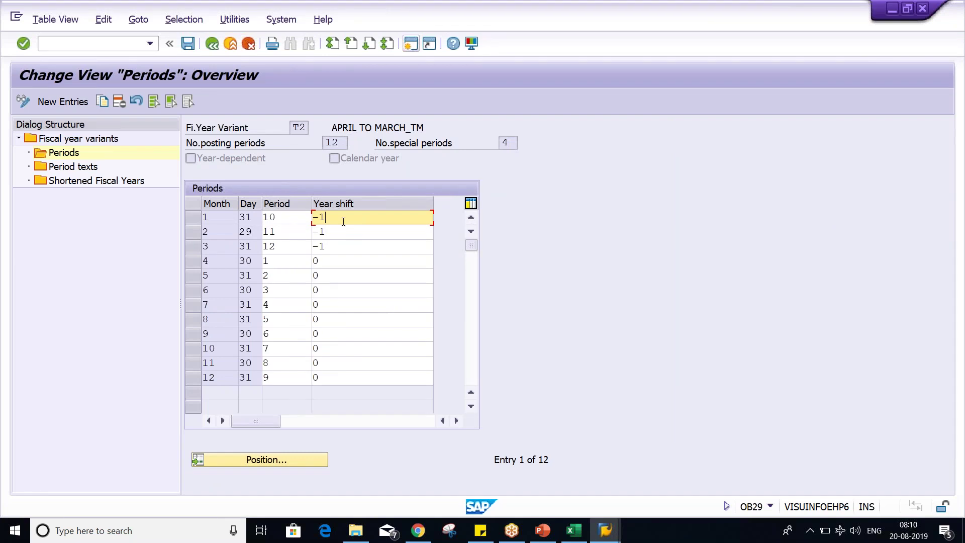
left_click(284, 221)
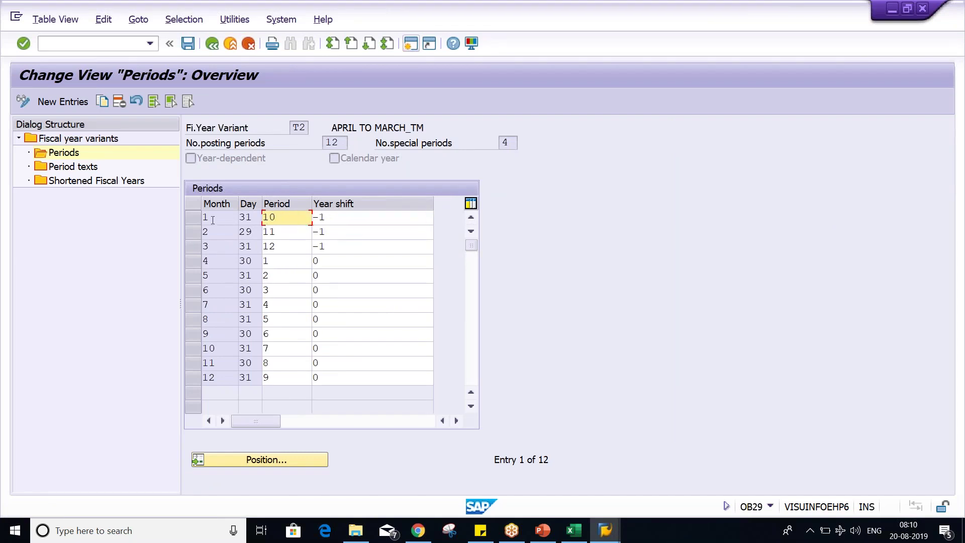
left_click(224, 220)
left_click(292, 221)
left_click(364, 216)
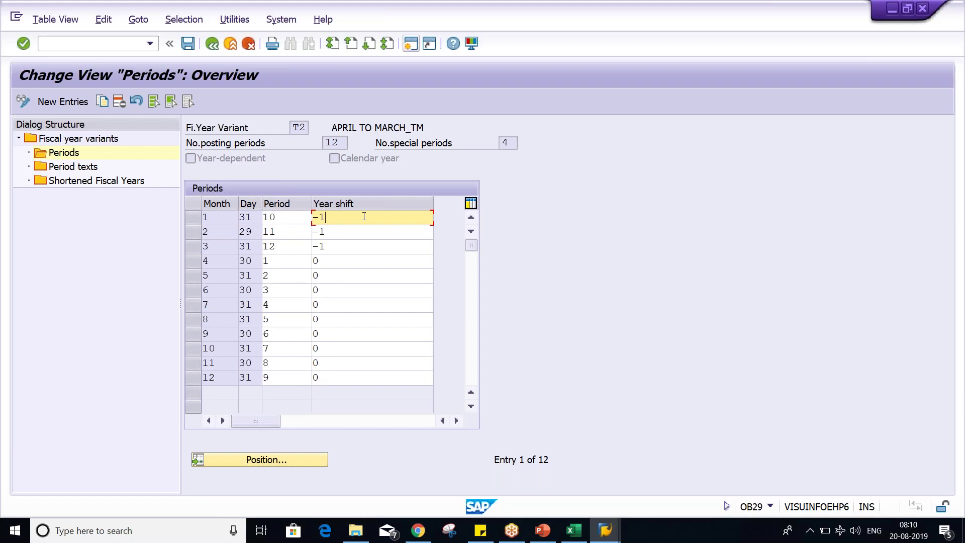
Check the Excel date in K19 against TM02's from and to periods and years, and return to variant T2's periods.
key("alt+Tab")
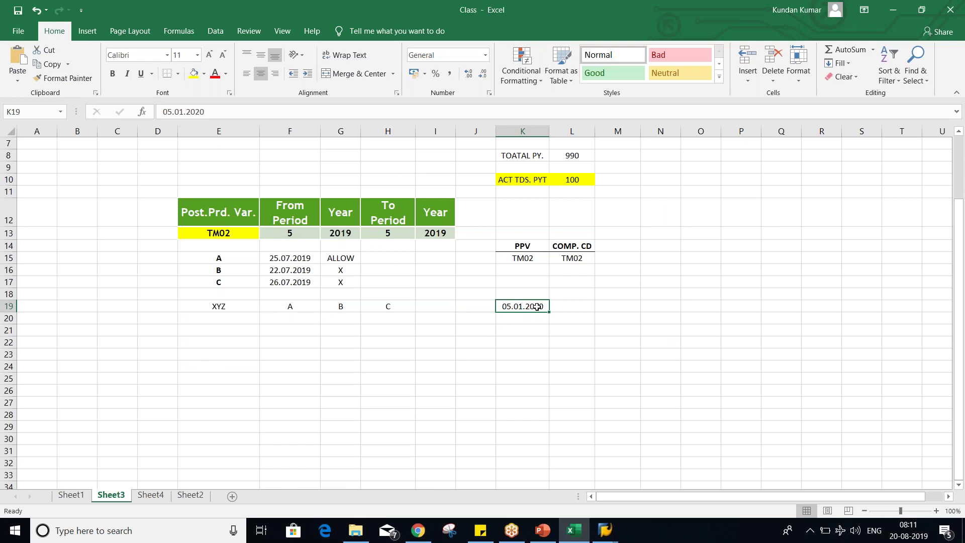
key("alt+Tab")
key("alt+Tab")
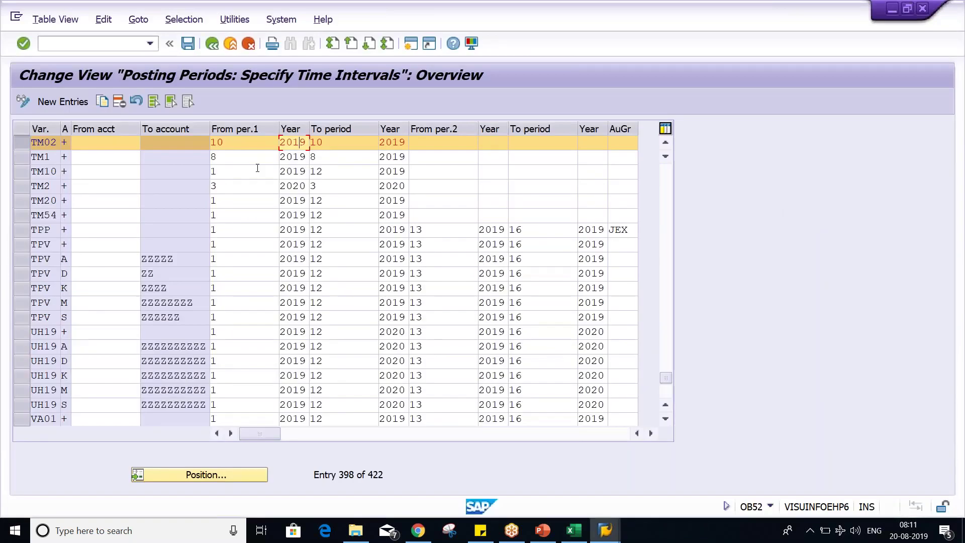
double_click(293, 143)
key("Tab")
key("Tab")
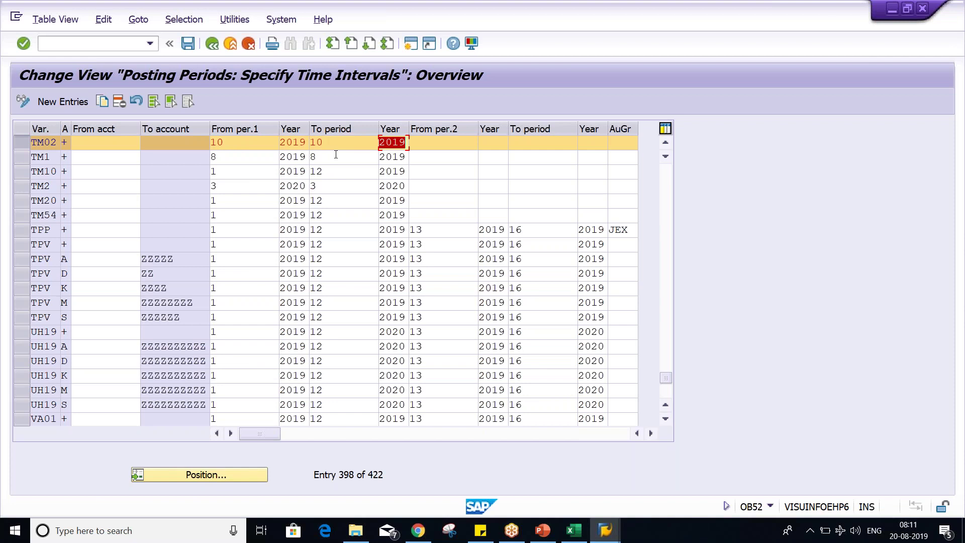
key("shift+Tab")
key("shift+Tab")
key("shift+Tab")
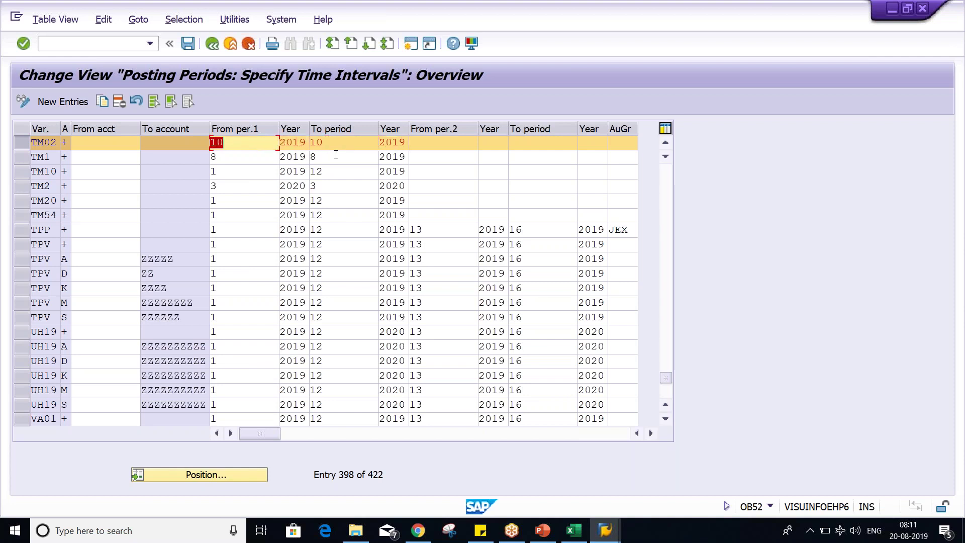
key("alt+Tab")
key("alt+Tab")
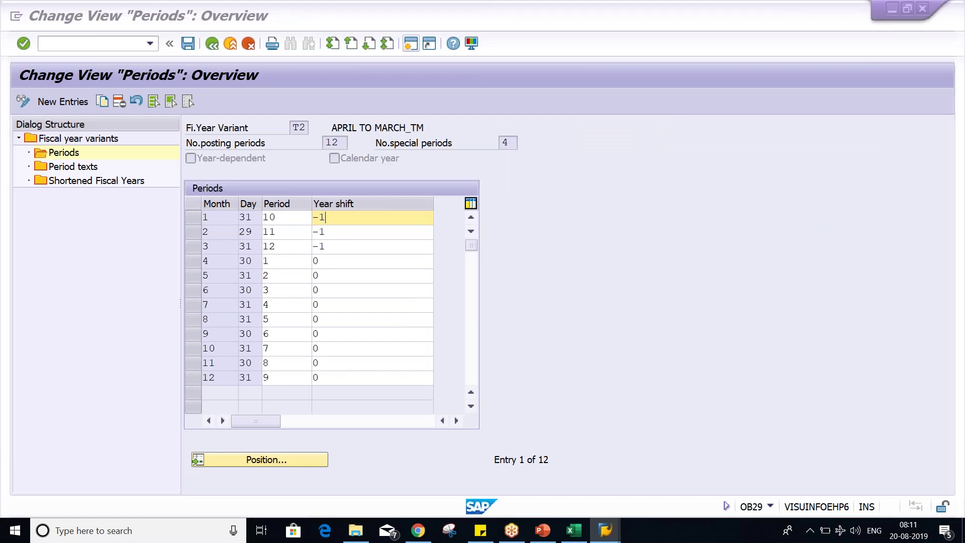
Switch to Excel and enter the date 02.02.2020 in cell K21.
key("alt+Tab")
key("alt+Tab")
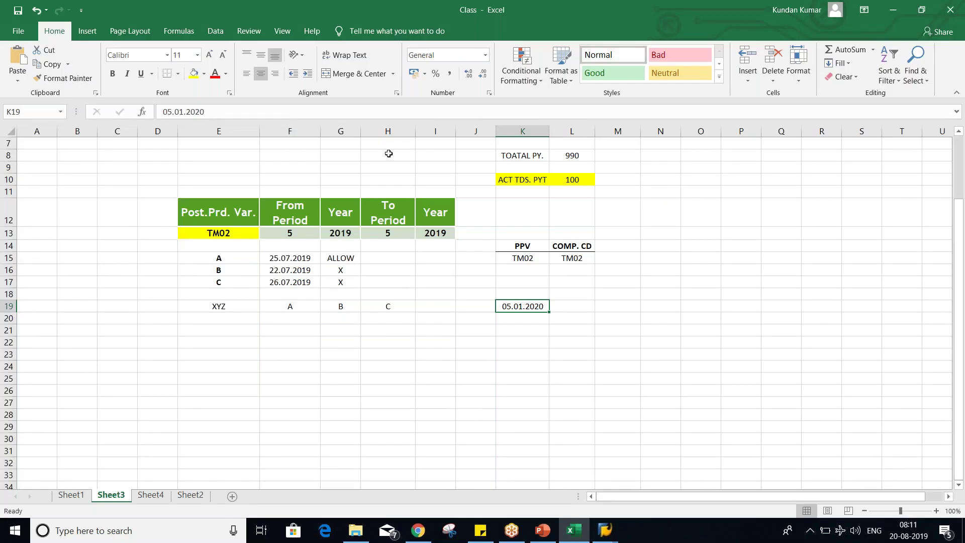
left_click(518, 330)
type("02.02.201")
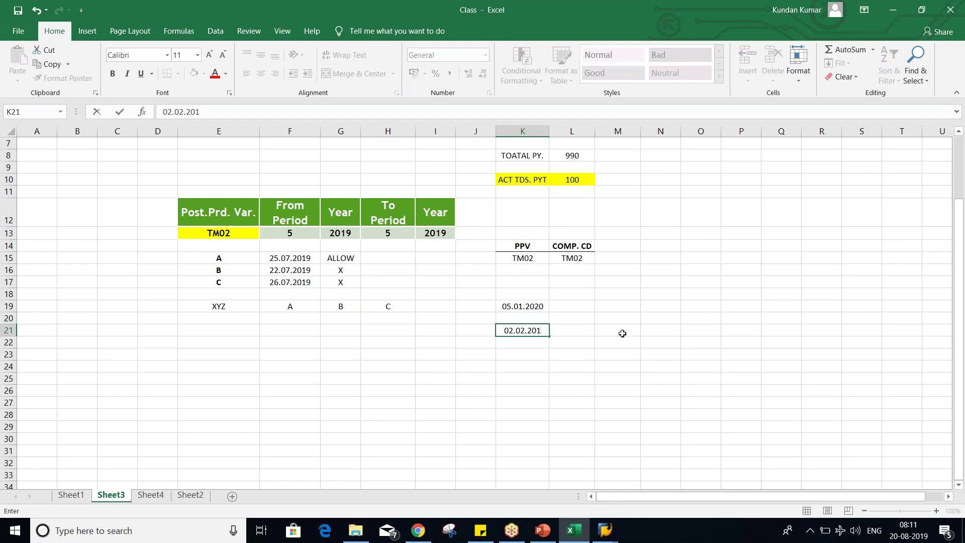
type("0")
key("Return")
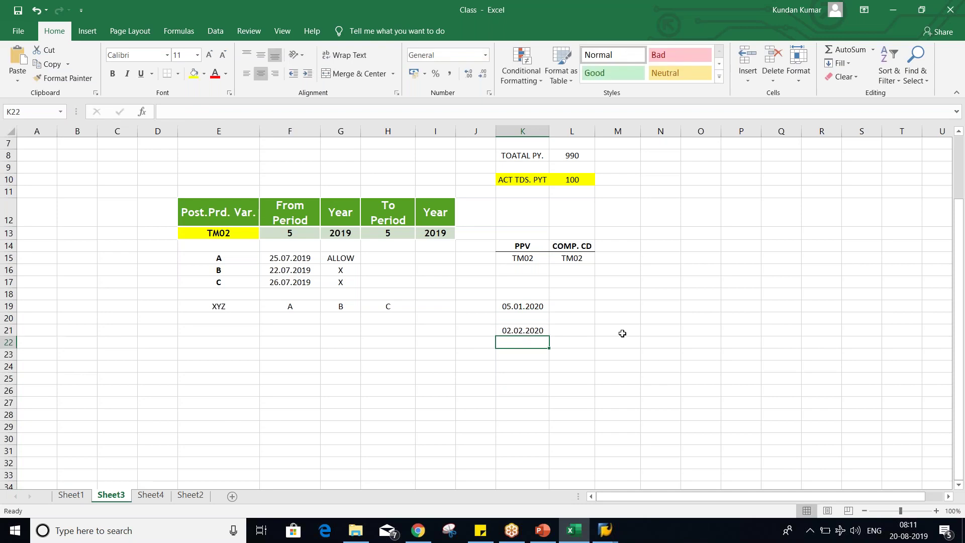
key("Up")
Switch to SAP's fiscal year variant T2 periods and look up the posting period for month 2.
key("alt+Tab")
key("alt+Tab")
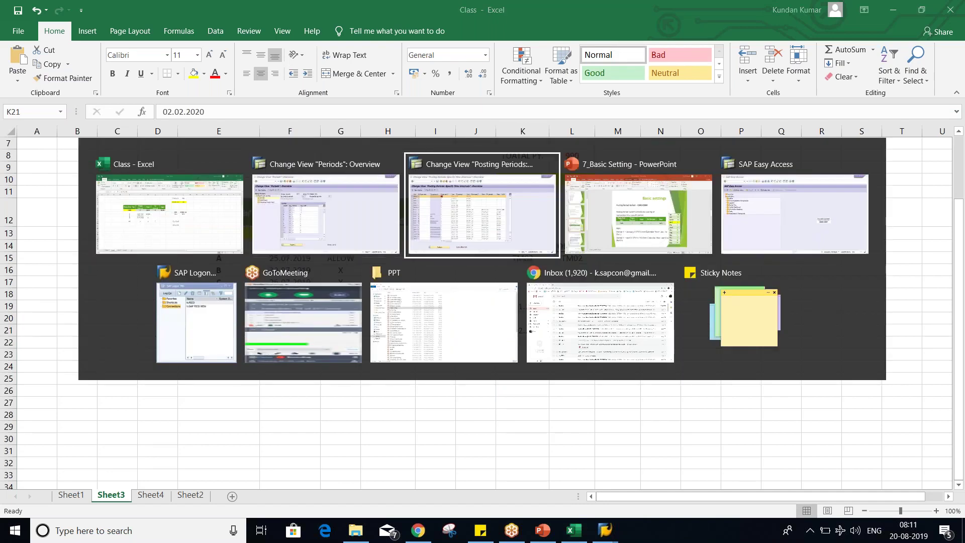
key("alt+shift+Tab")
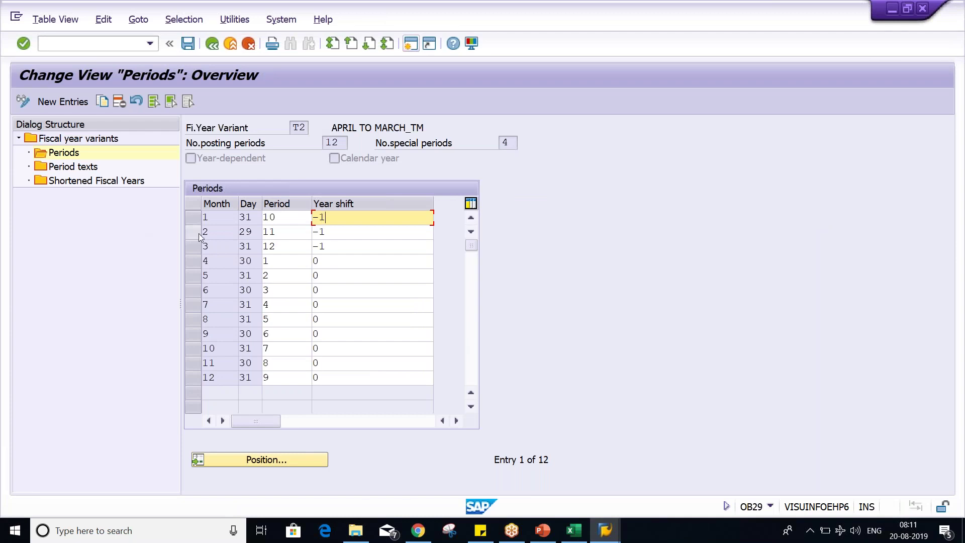
left_click(215, 233)
left_click(297, 235)
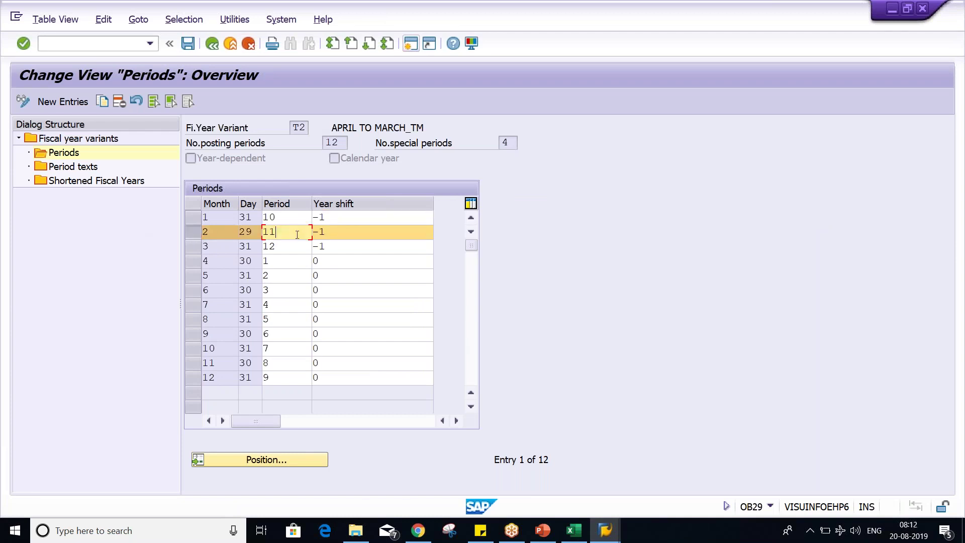
Switch to the posting period intervals, set TM02's first interval to run from period 11 to period 11, and save.
key("alt+Tab")
key("alt+Tab")
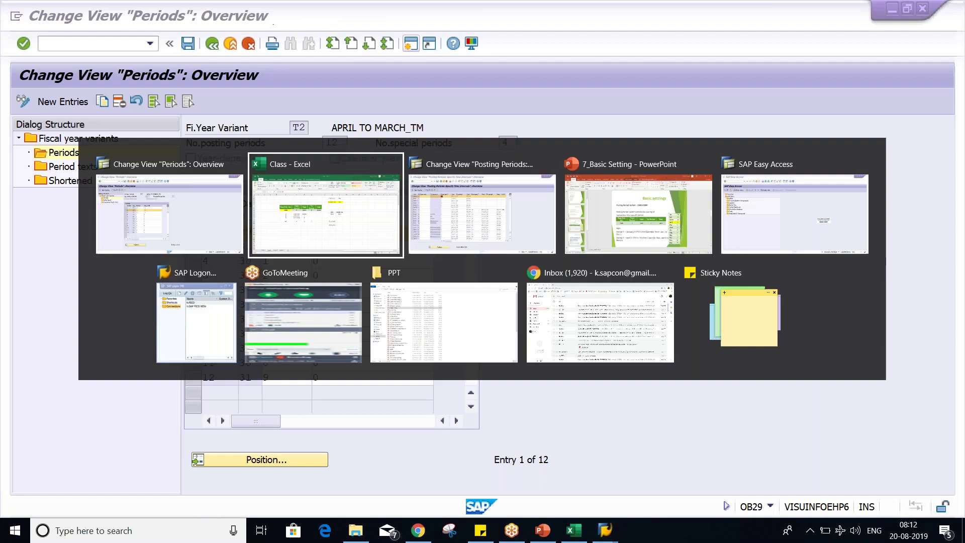
type("11")
key("Tab")
type("11")
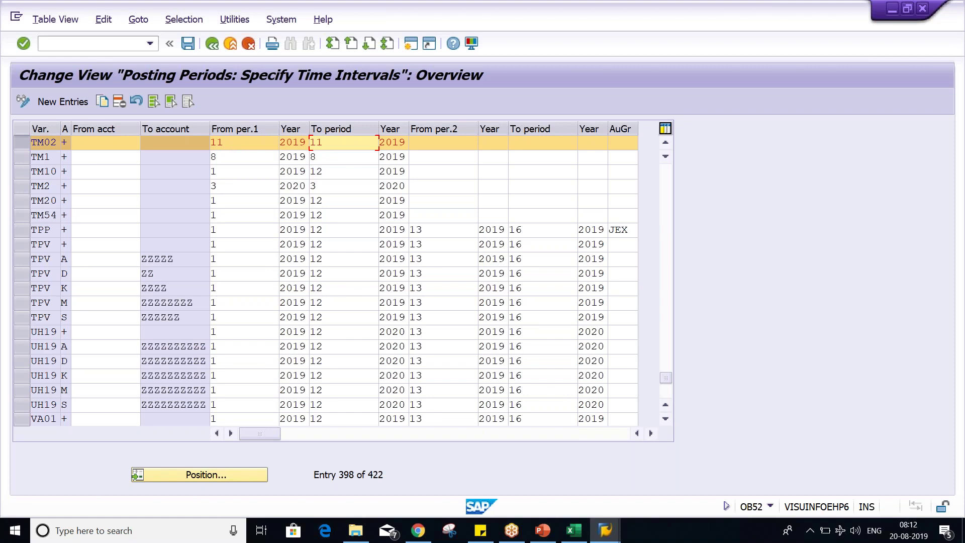
key("ctrl+s")
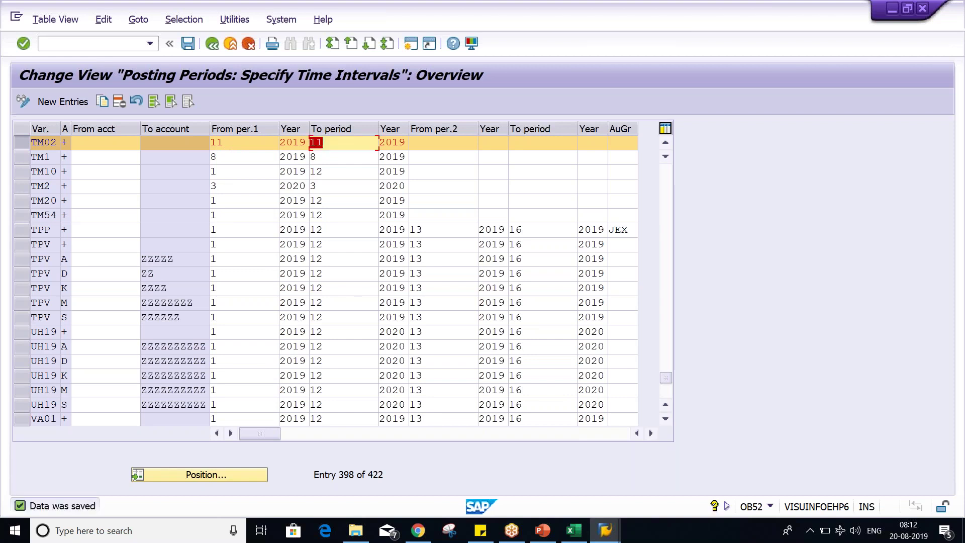
Compare the date in Excel cell K21 with month 2's year shift in variant T2 and the year of TM02's first interval.
key("alt+Tab")
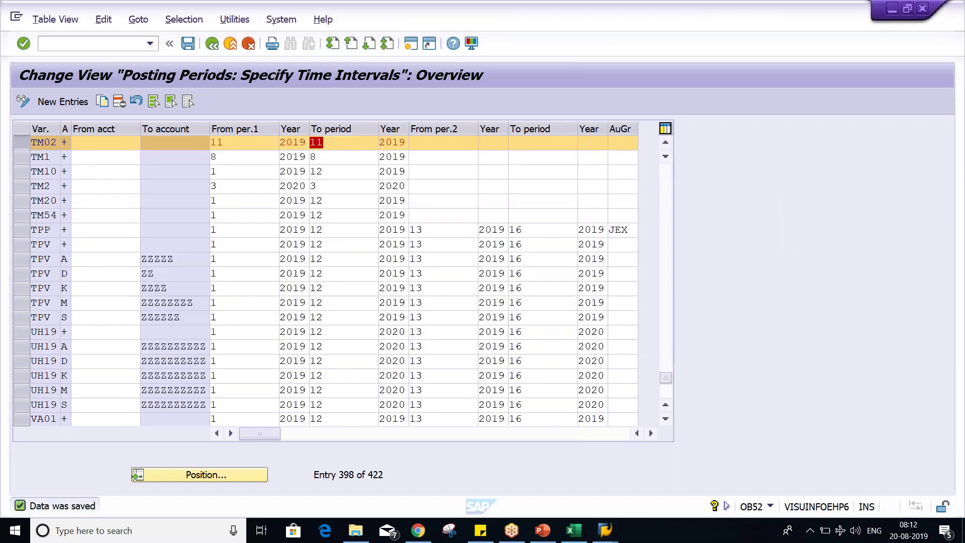
key("alt+Tab")
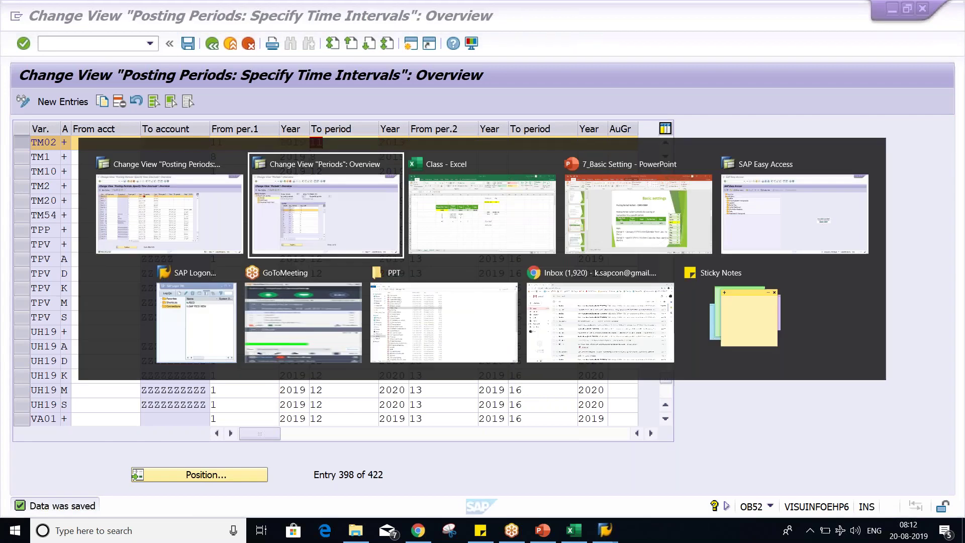
key("alt+Tab")
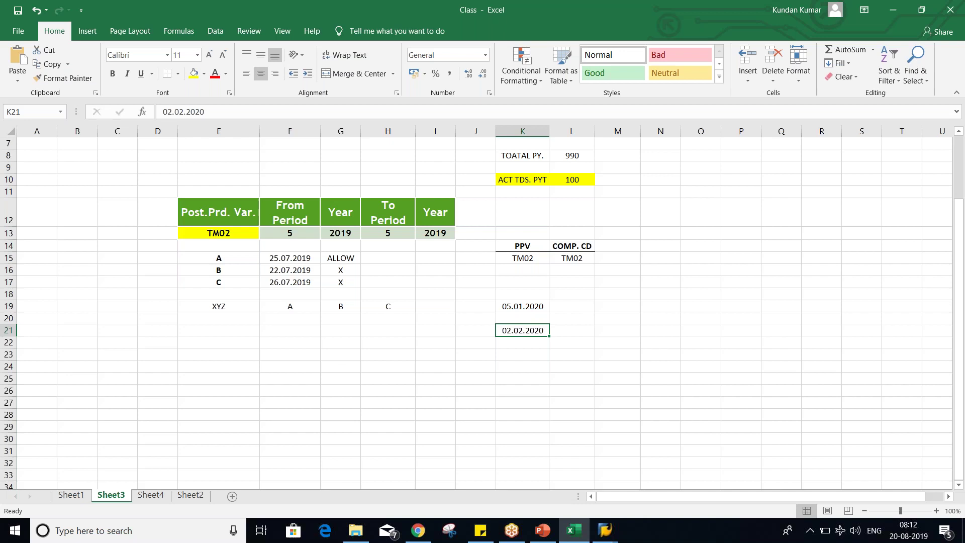
key("alt+Tab")
key("alt+Tab")
key("alt+Tab")
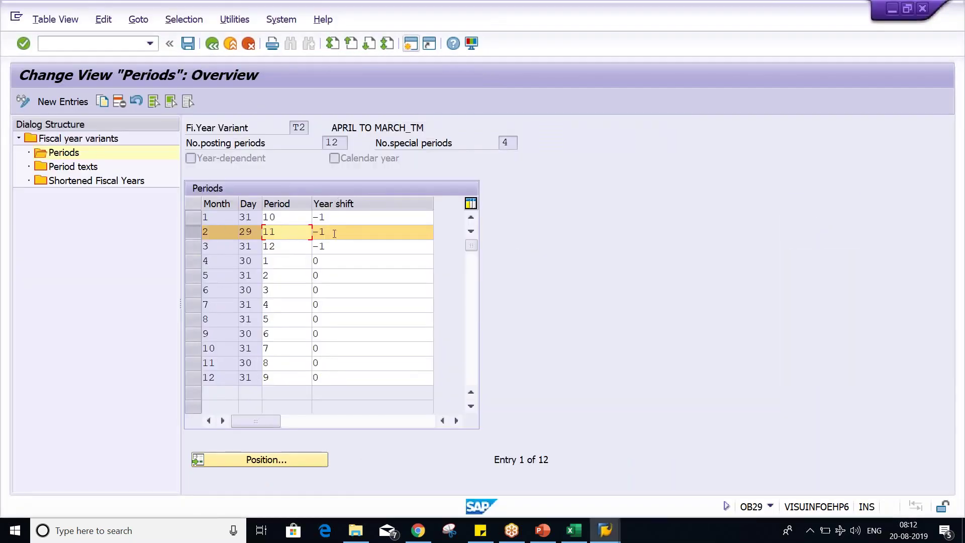
left_click(334, 233)
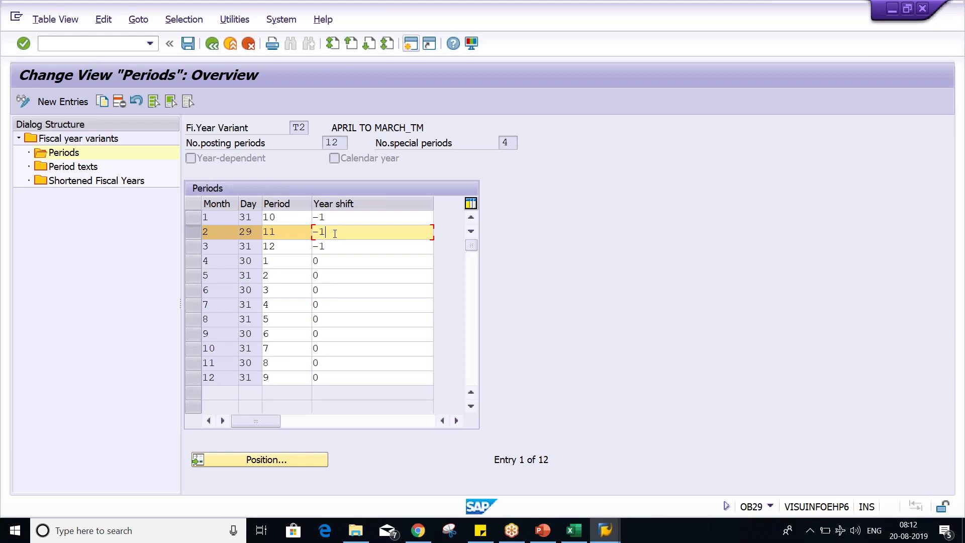
left_click(599, 531)
left_click(508, 480)
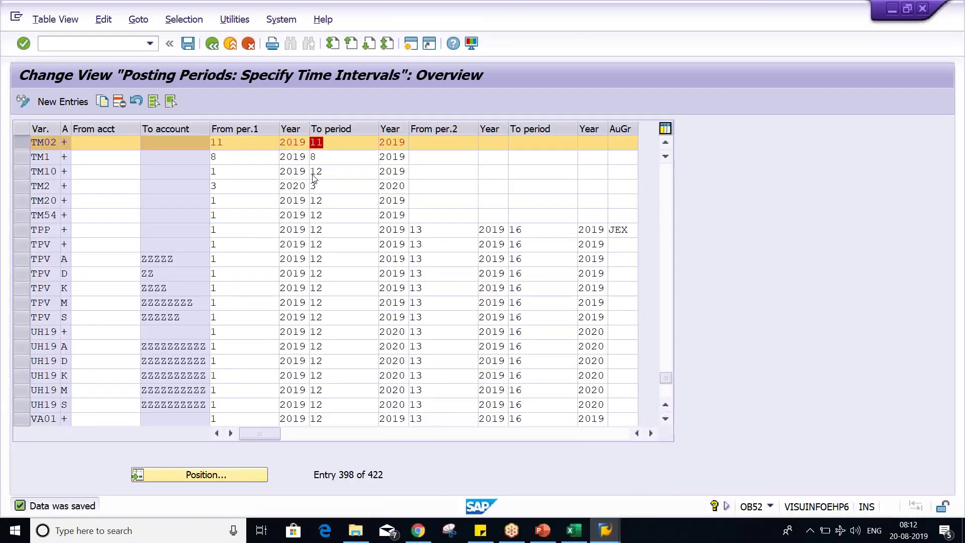
left_click(300, 143)
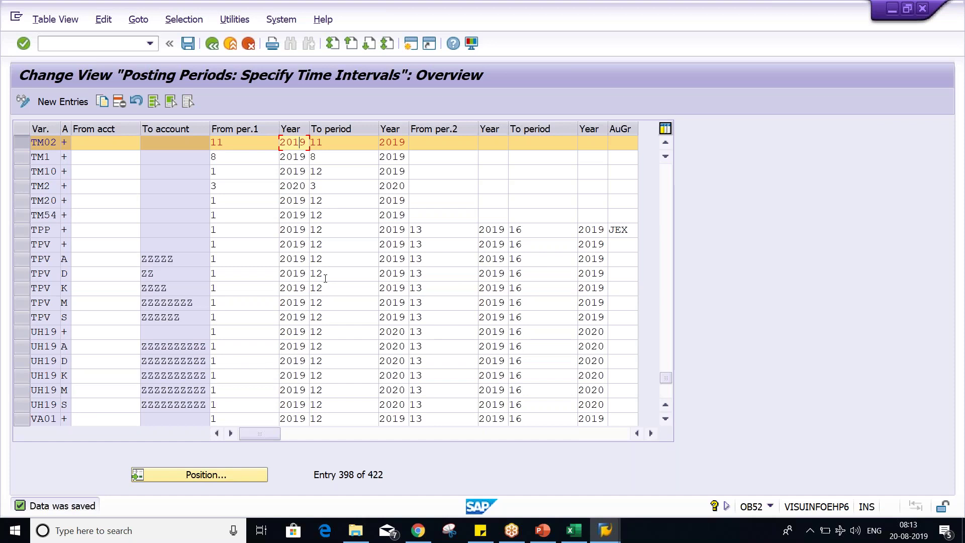
Switch to variant T2's periods and set the year shift of month 1 to -2.
key("alt+Tab")
left_click(369, 218)
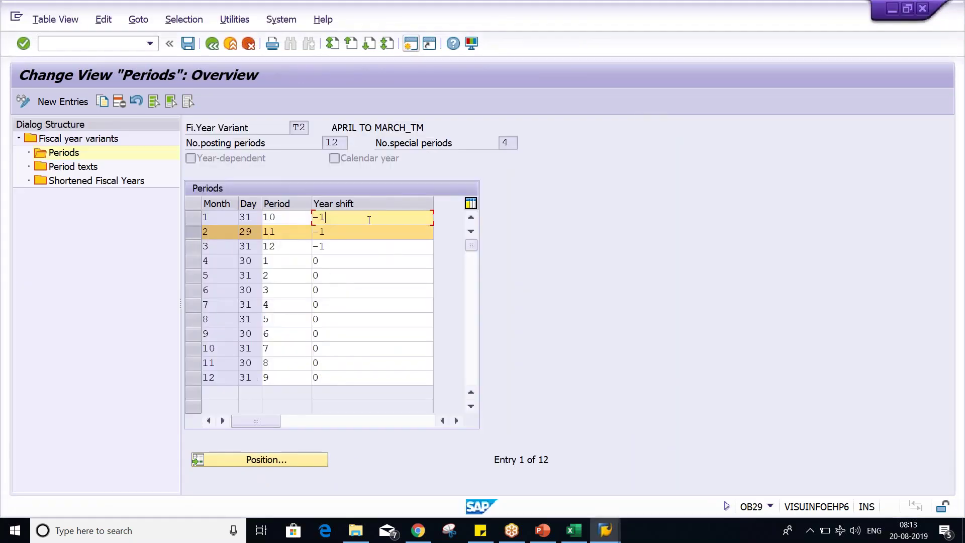
key("BackSpace")
type("2")
Compare the date in Excel cell K19 with month 1's changed year shift in variant T2.
key("alt+Tab")
key("Tab")
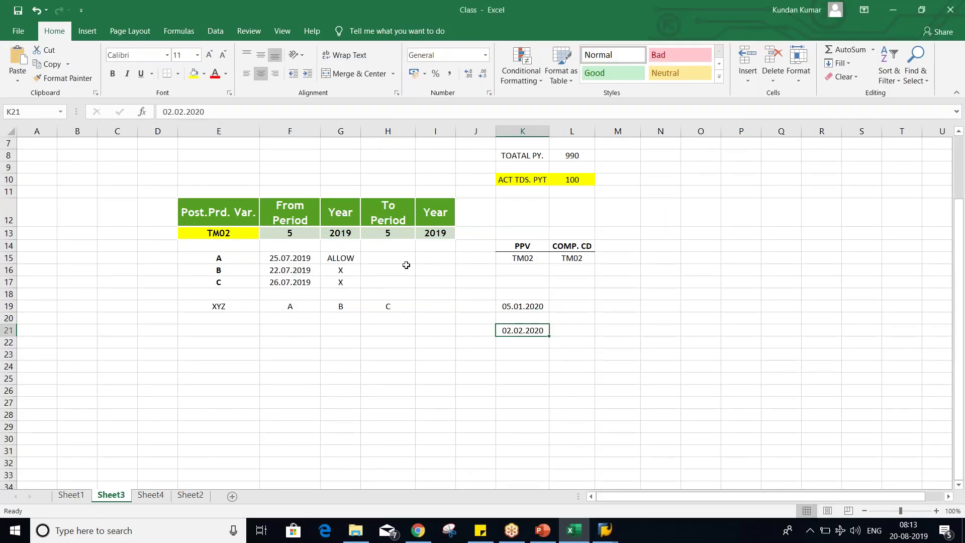
left_click(531, 301)
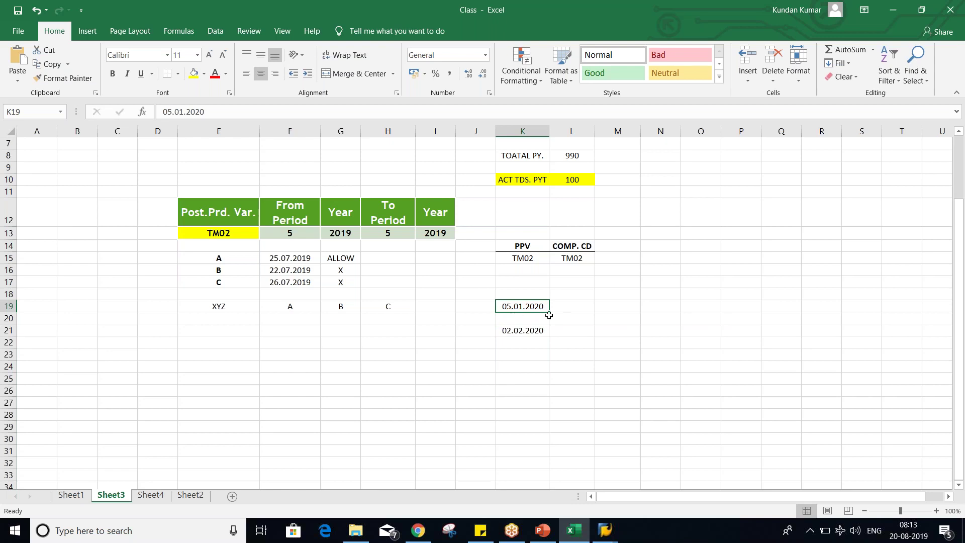
key("alt+Tab")
left_click(341, 217)
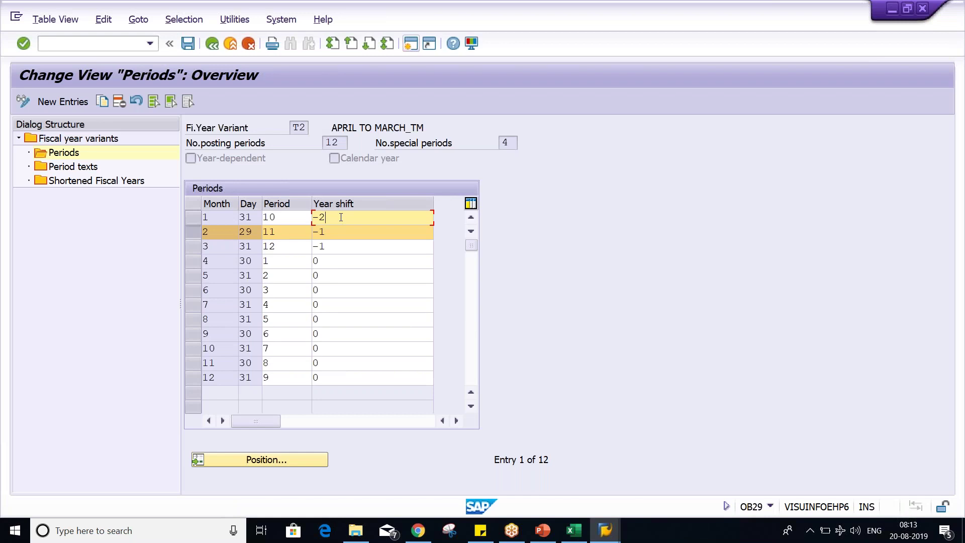
key("alt+Tab")
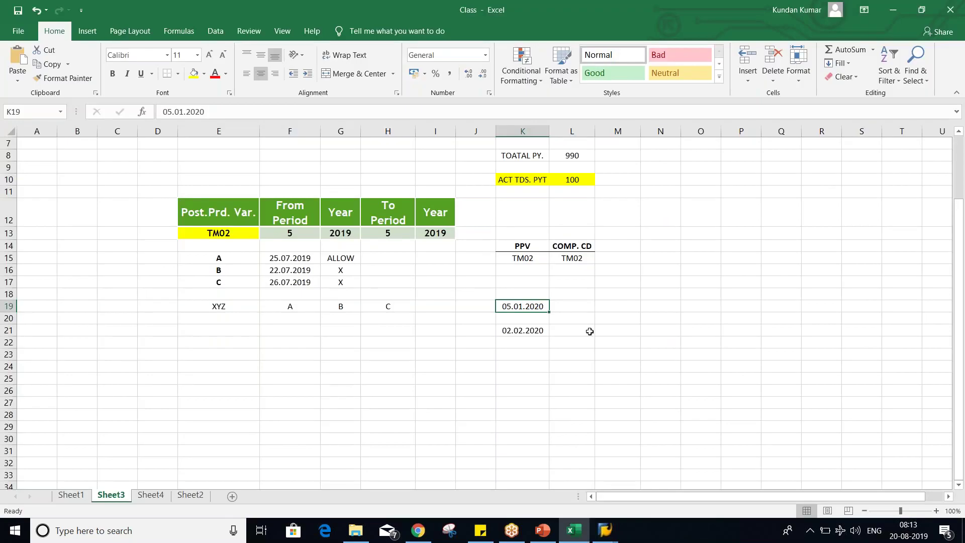
Switch to SAP and set month 1's year shift in variant T2 back to -1.
key("alt+Tab")
key("shift+Tab")
key("Tab")
type("-1")
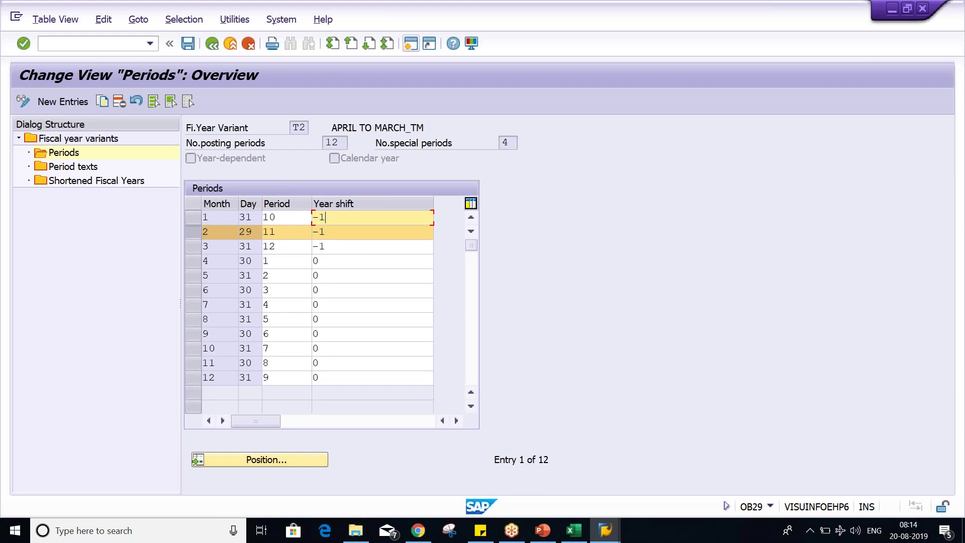
Switch to Excel to check the from-period year of TM02 in cell G13, and return to variant T2's year shifts.
key("alt+Tab")
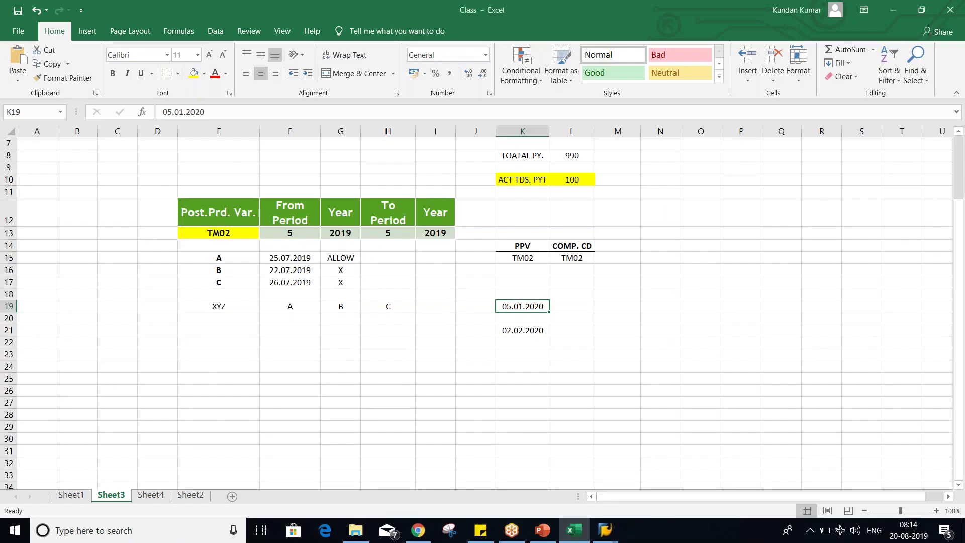
left_click(351, 233)
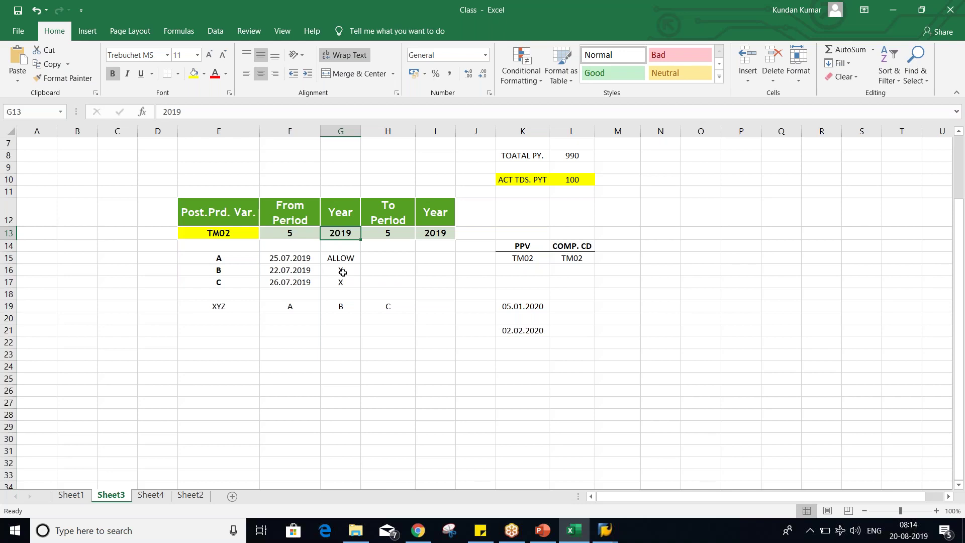
key("alt+Tab")
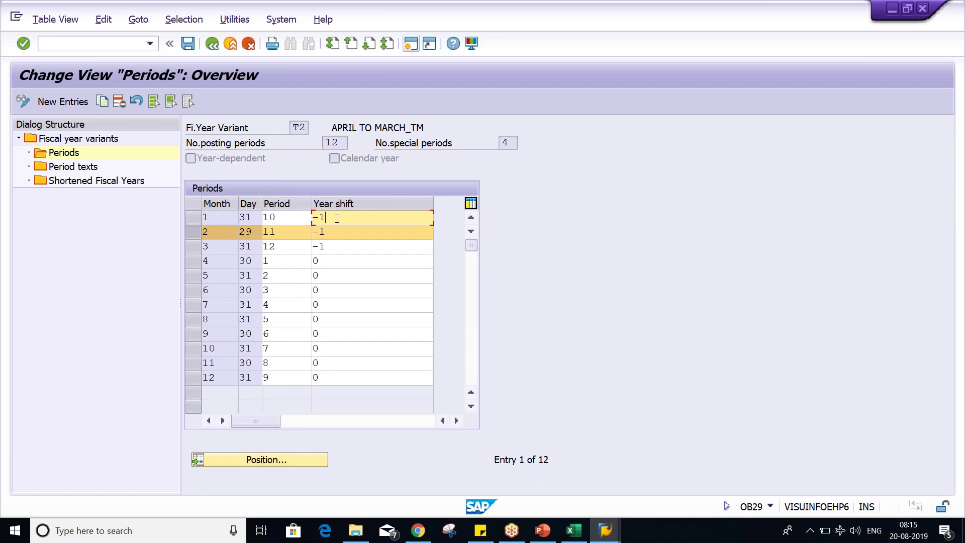
Switch to Excel and label the calendar year start with CAL. YR in cell G21 and JAN in H21.
key("Tab")
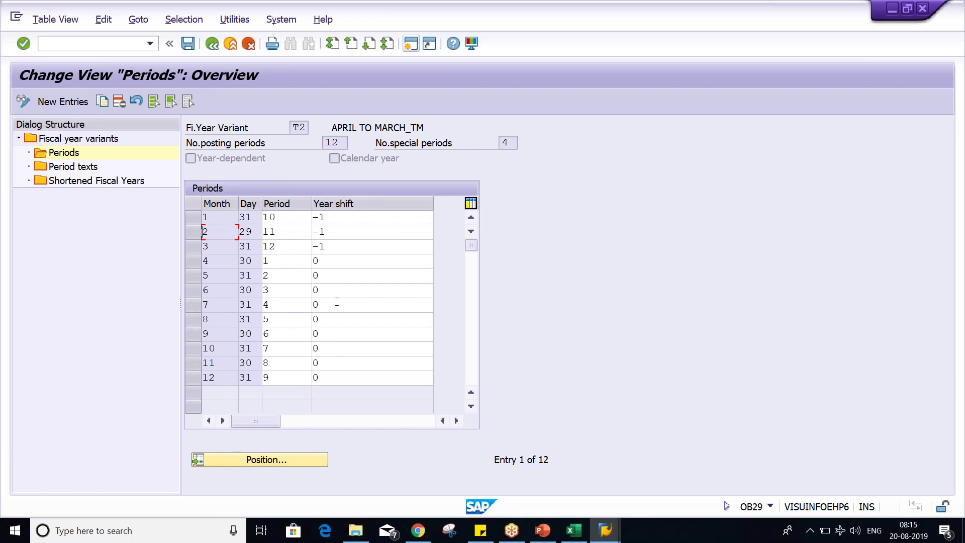
left_click(574, 531)
left_click(500, 419)
left_click(317, 388)
left_click(387, 358)
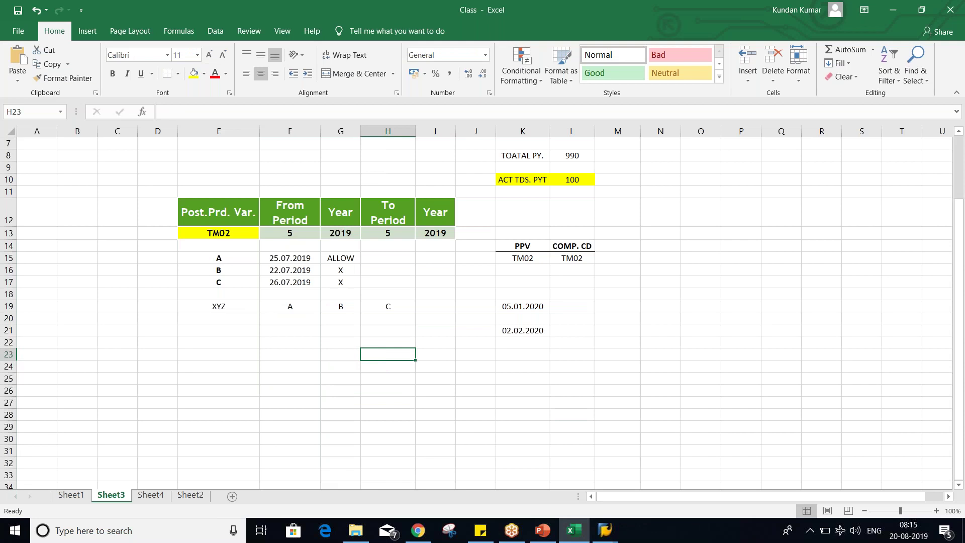
left_click(387, 331)
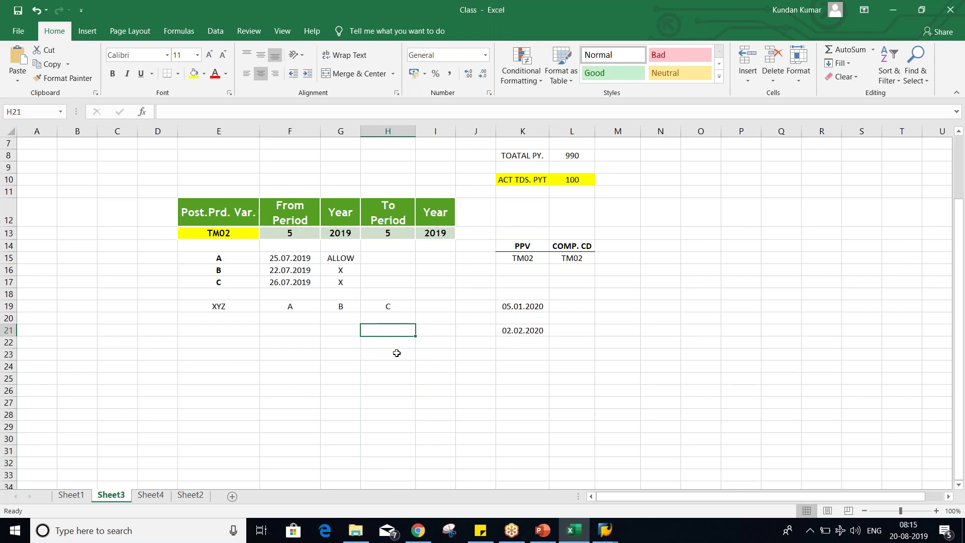
type("JAN")
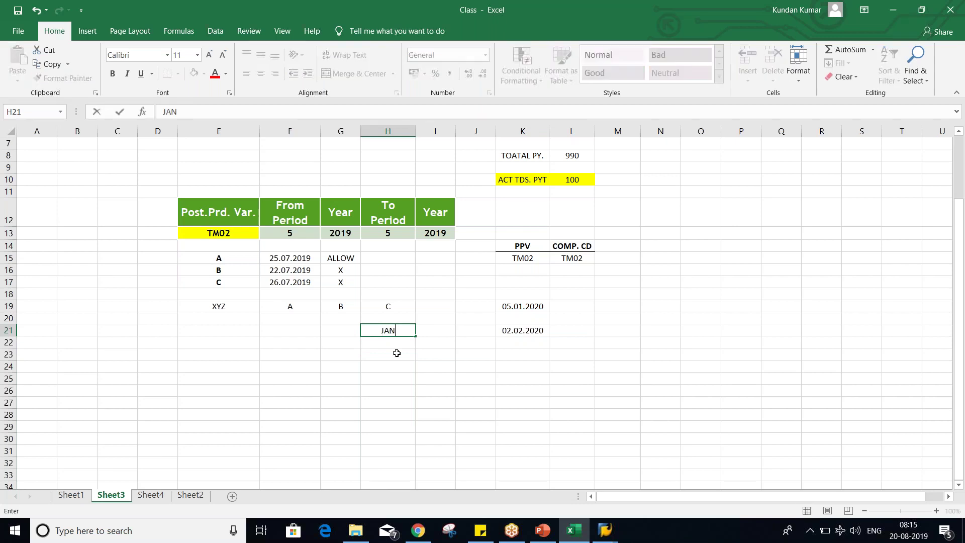
key("Return")
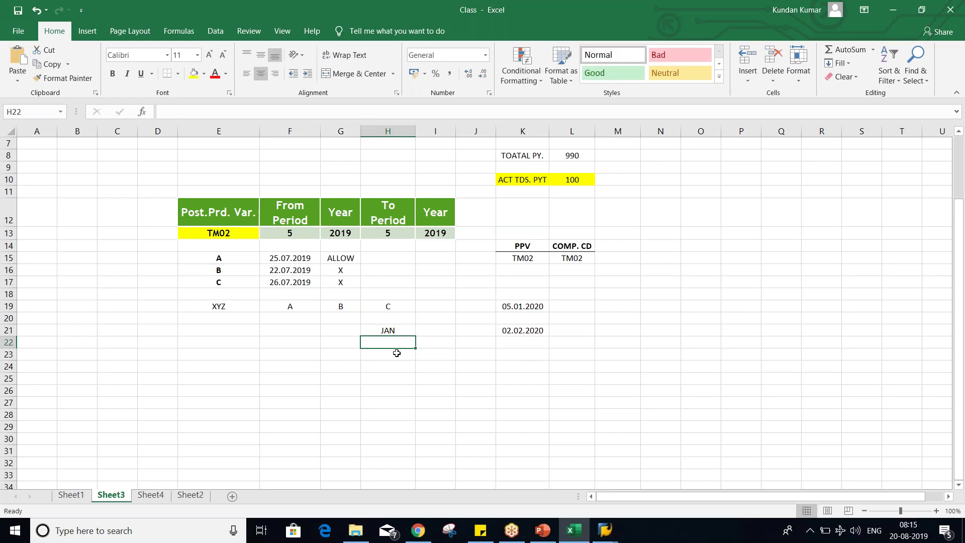
left_click(348, 329)
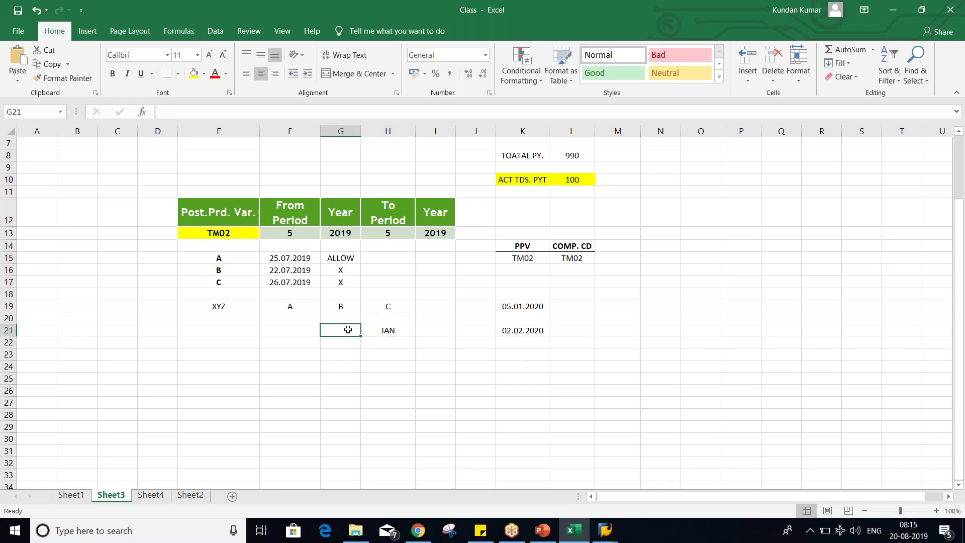
type("CAL. YR")
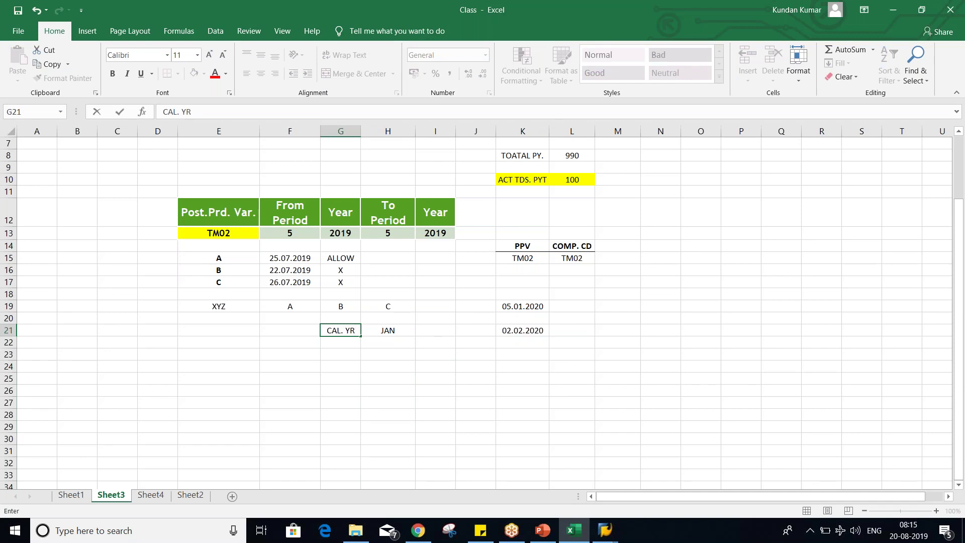
key("Return")
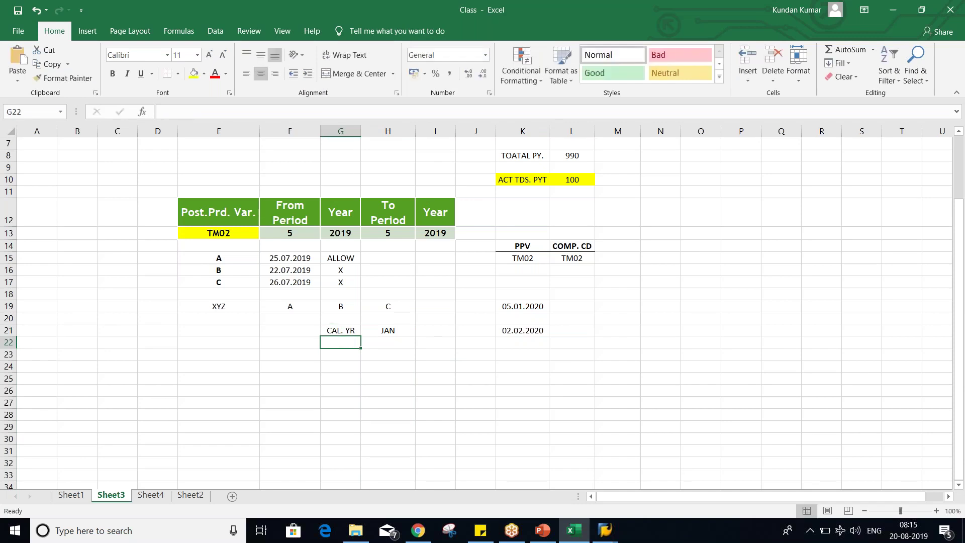
Add a non-calendar year example with N. CAL. YR in cell G22 and APR in H22.
type("N. CAL")
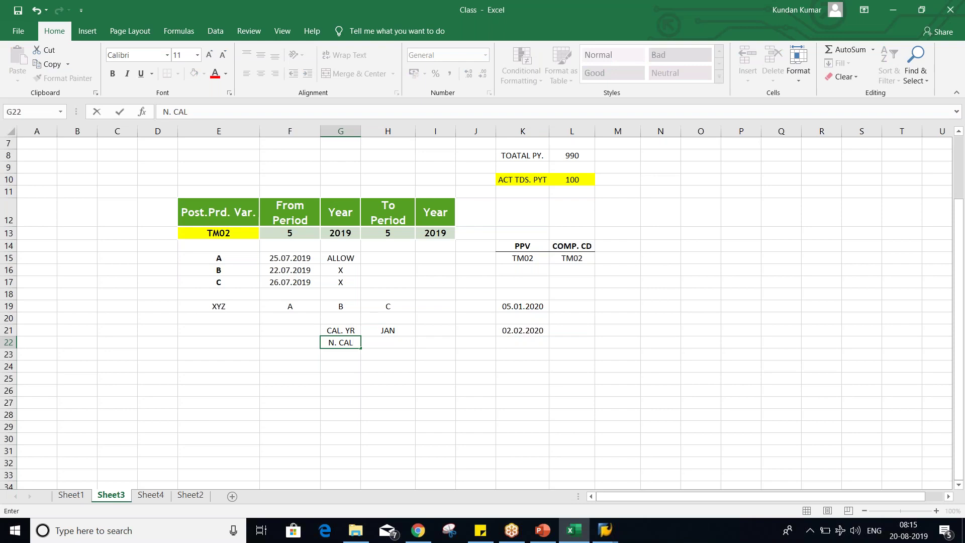
key("BackSpace")
type(". YR")
left_click(388, 342)
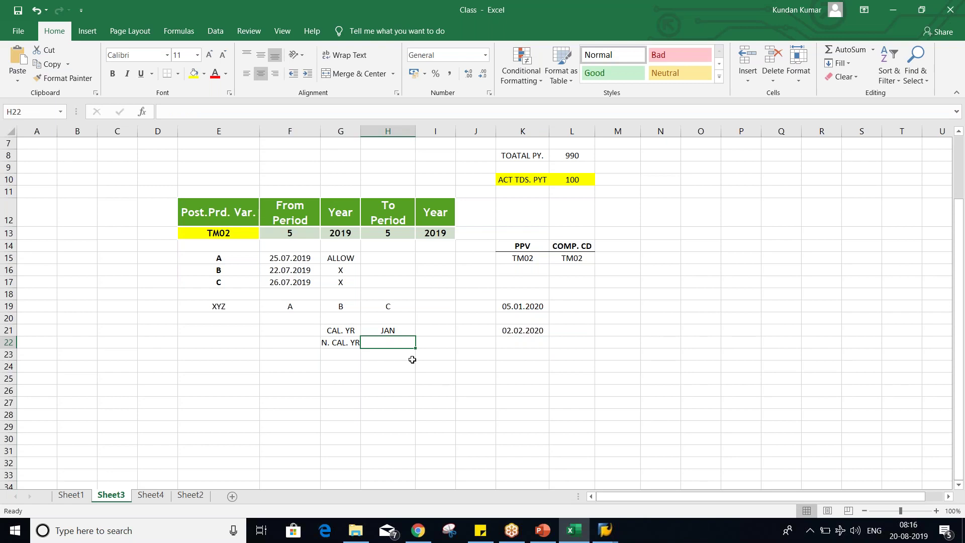
type("APR")
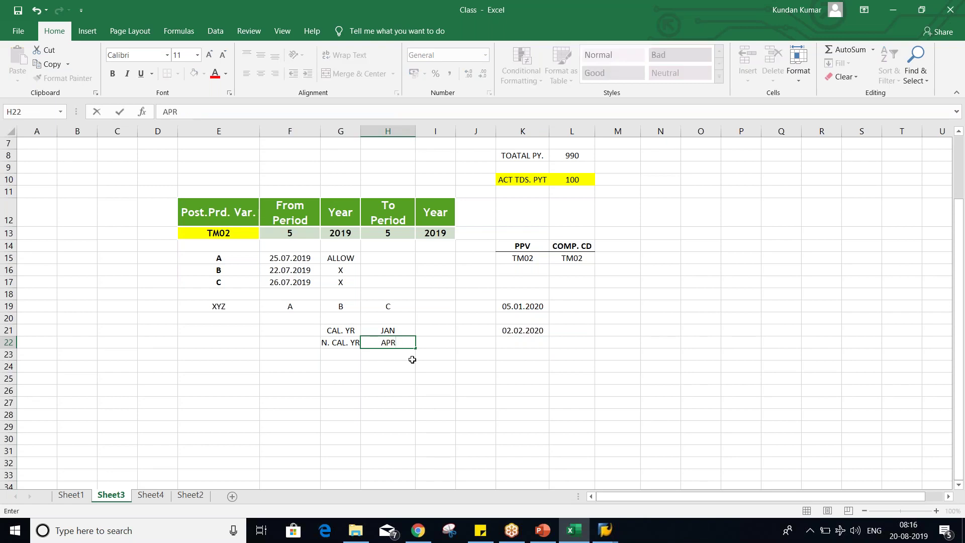
key("Return")
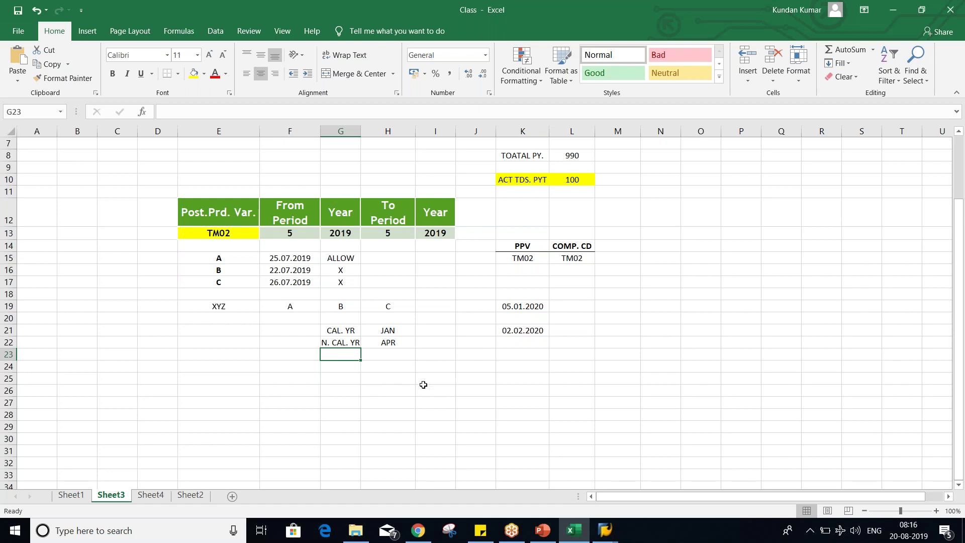
Add a second non-calendar year example in row 23 with N. CAL. YR, OCT and the date 01.10.2018 in columns G to I.
type("N. CAL. YR")
key("Tab")
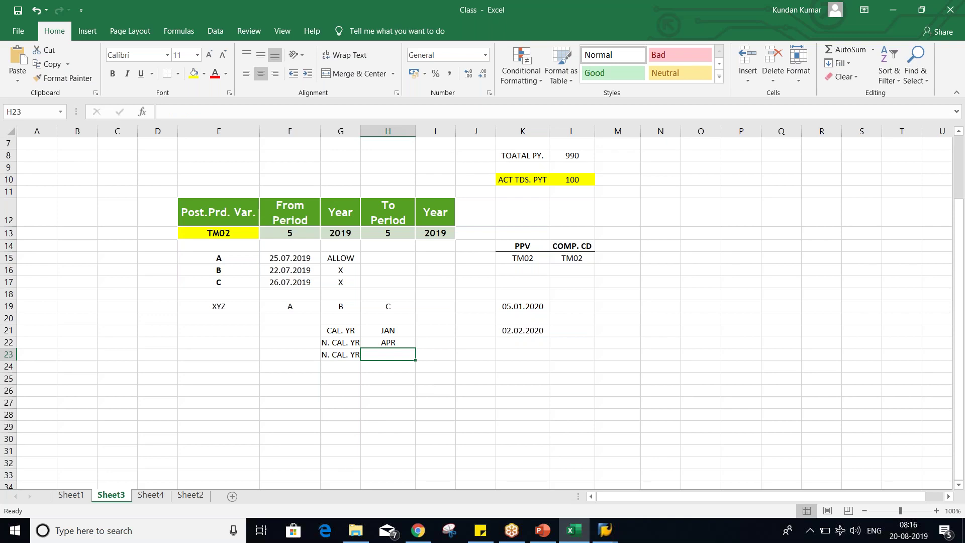
type("OCT")
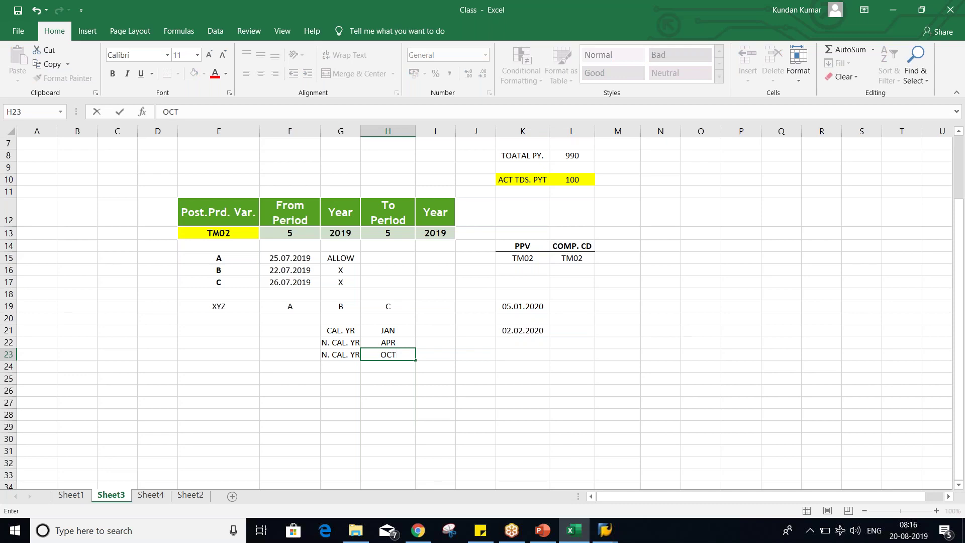
key("Tab")
type("01")
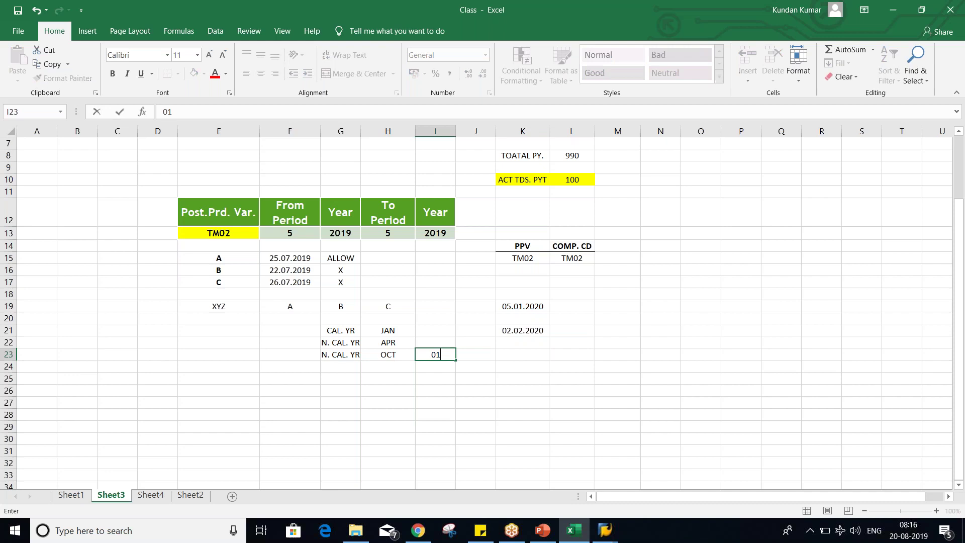
type(".10.2018")
key("Return")
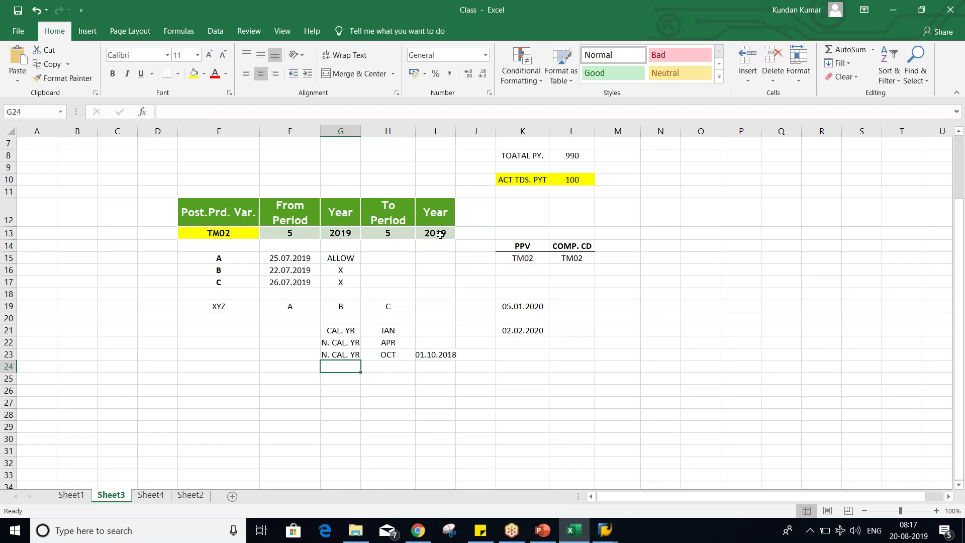
left_click_drag(458, 130, 459, 131)
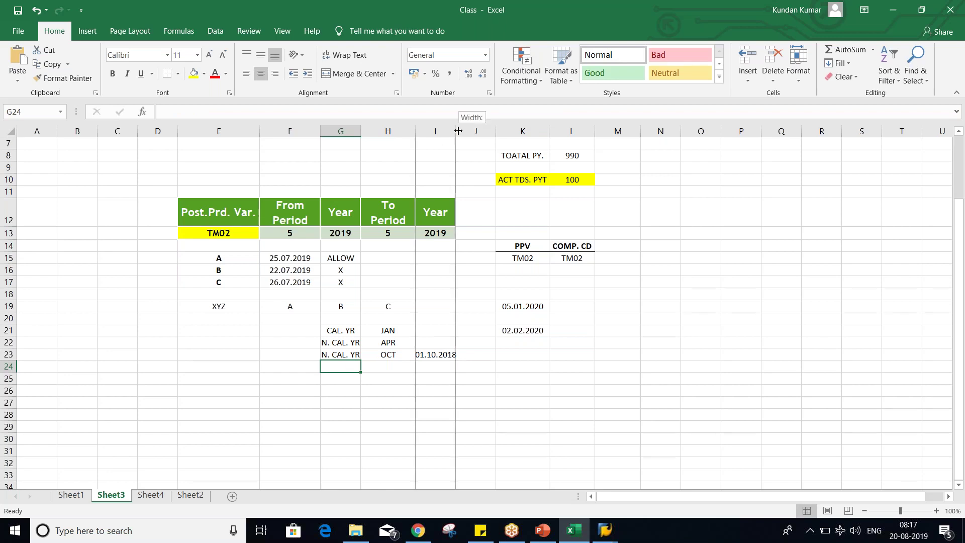
left_click(459, 378)
left_click(424, 355)
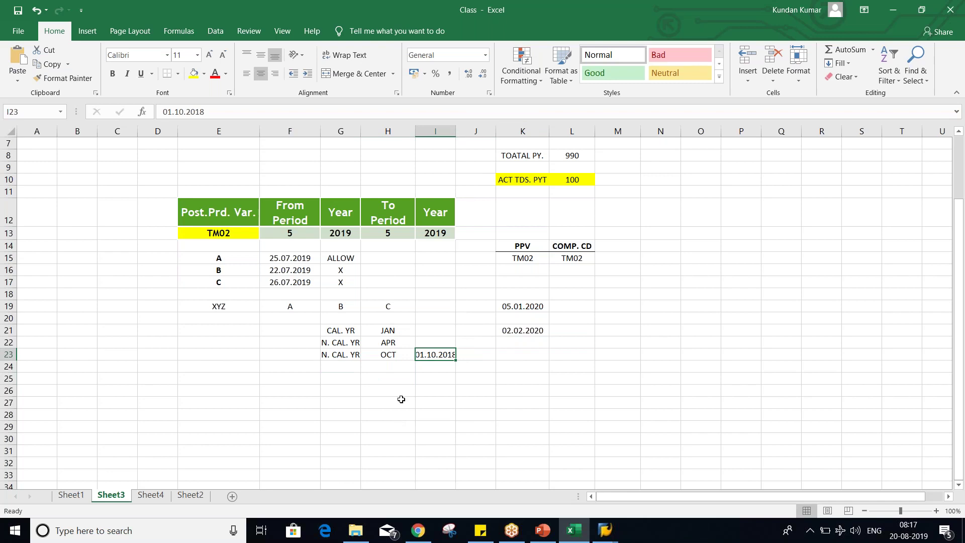
Enter the fiscal year range OCT-SEP in cell H24 below the October example.
left_click(375, 369)
type("OCT")
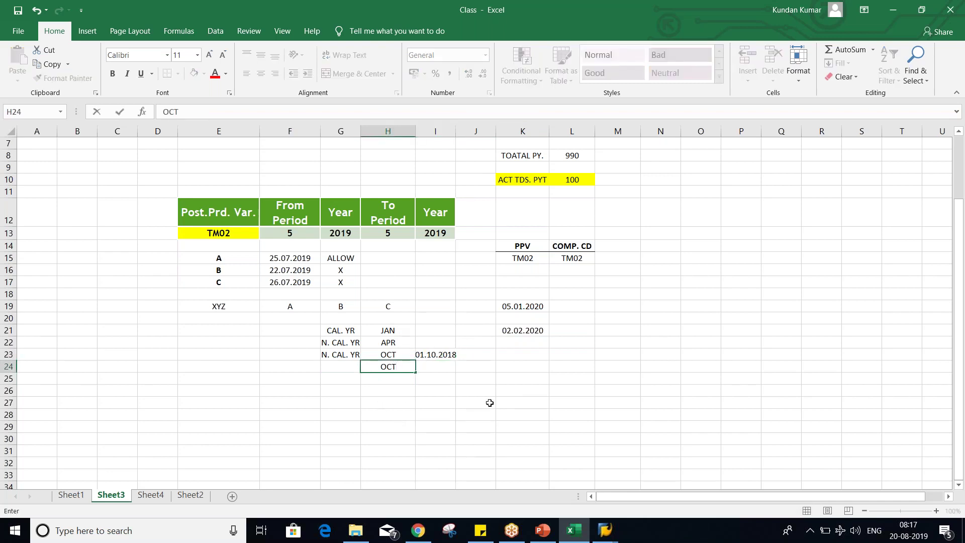
type("-SEP")
key("Return")
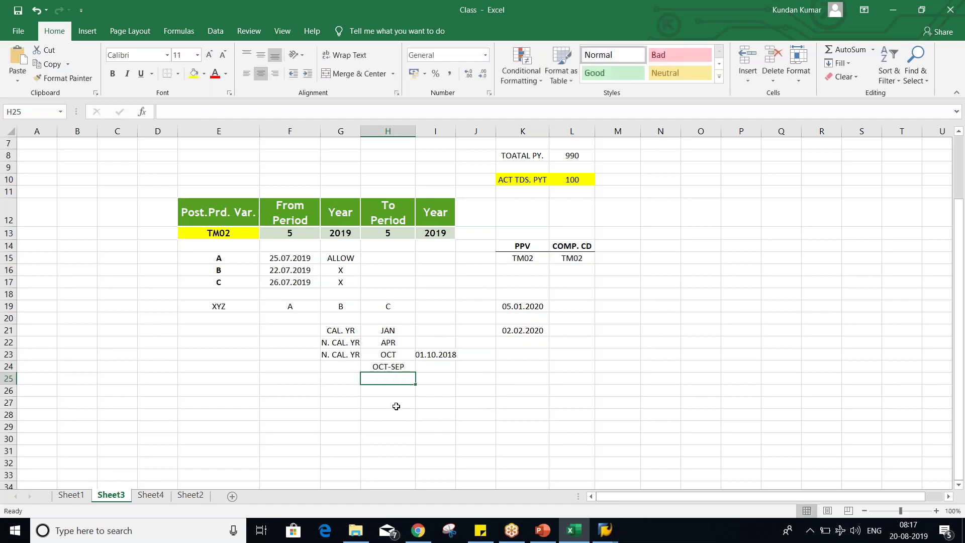
left_click(382, 366)
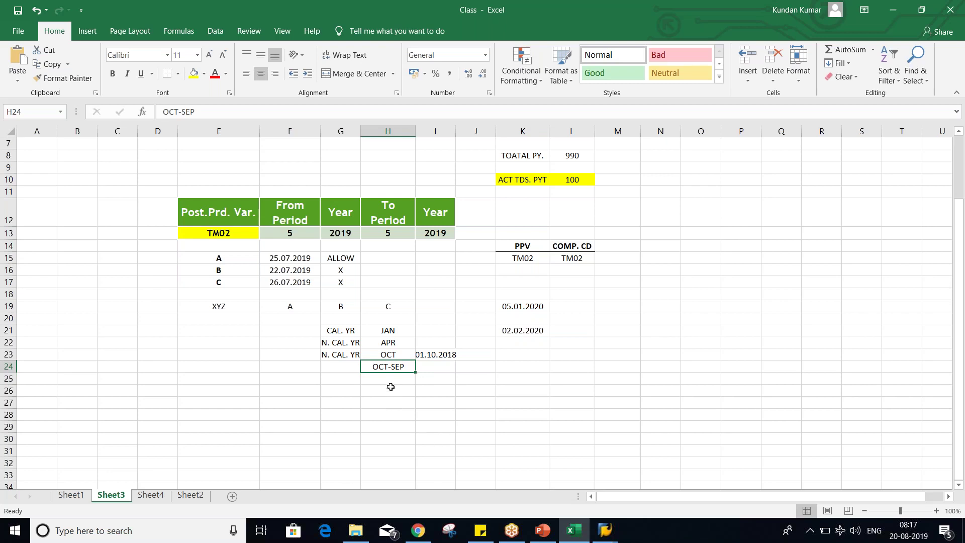
left_click(429, 368)
left_click(431, 358)
left_click(429, 370)
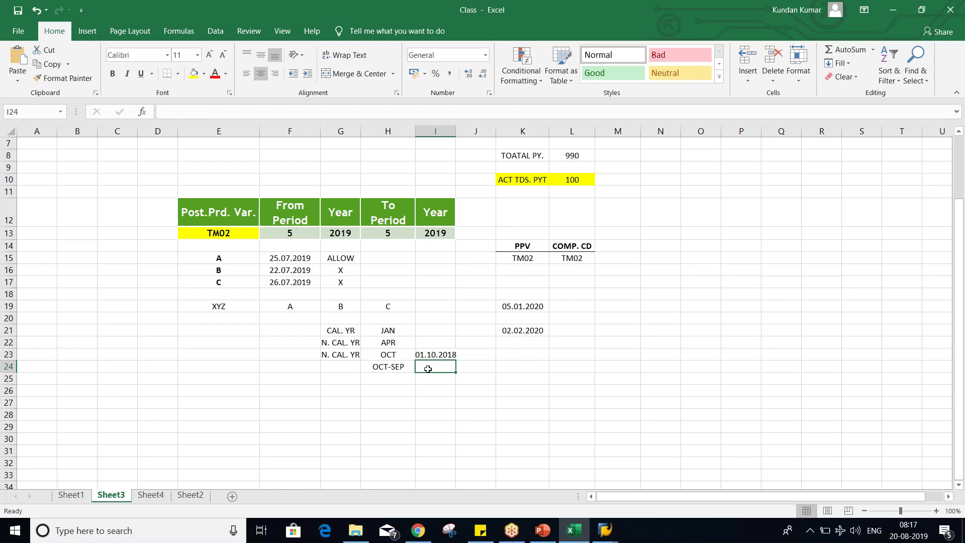
left_click(394, 367)
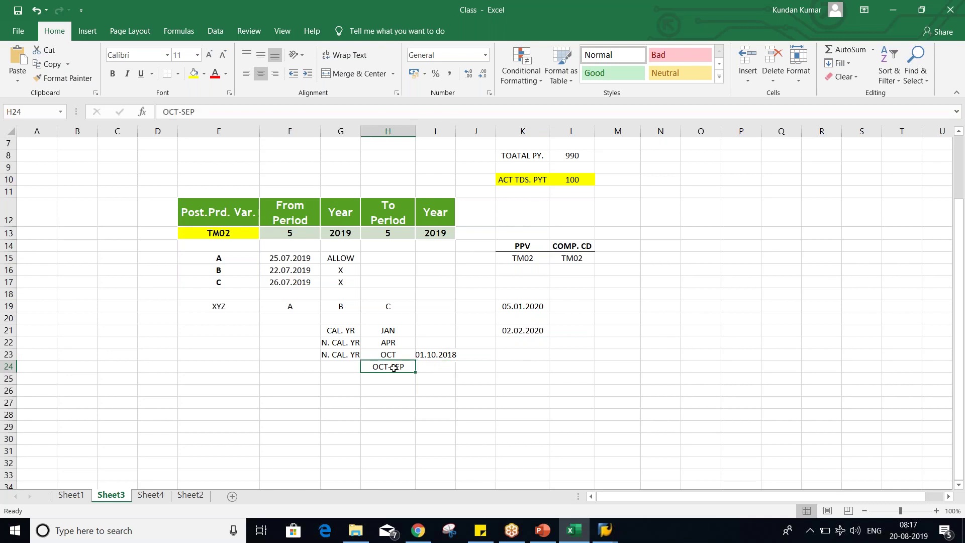
Enter the start year 2018 in cell G24 and the end year 2019 in I24 beside OCT-SEP.
left_click(334, 370)
type("2018")
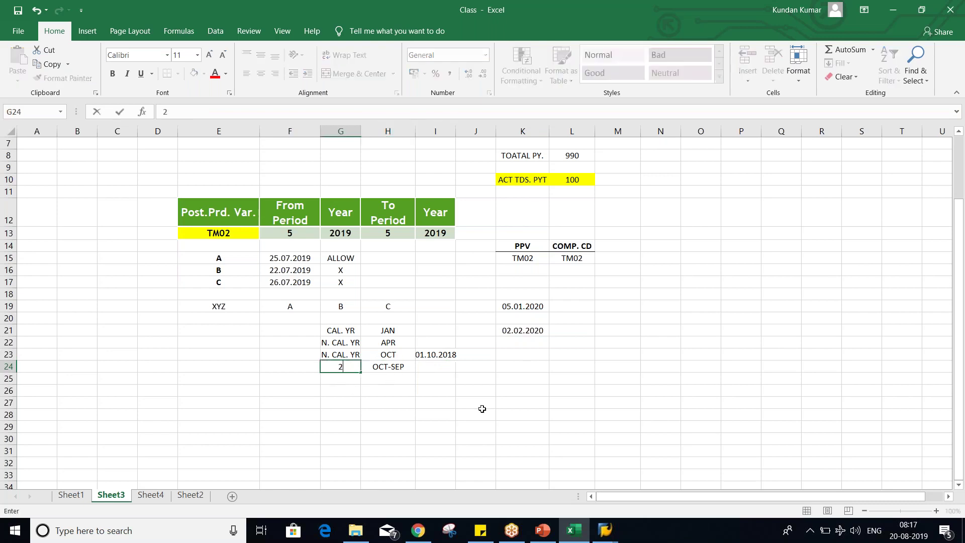
key("Tab")
key("Tab")
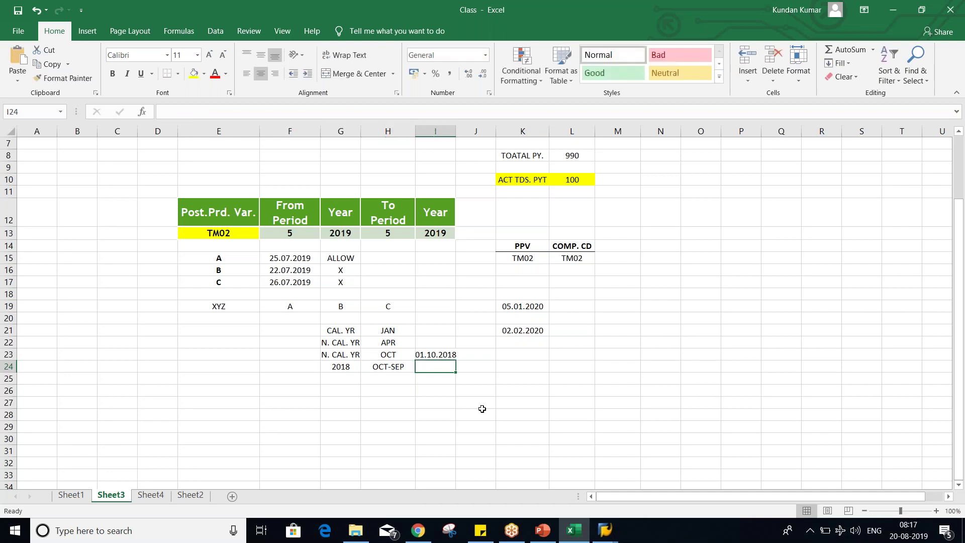
type("20")
type("18")
Switch to SAP to save variant T2's periods, and return to Excel.
key("alt+Tab")
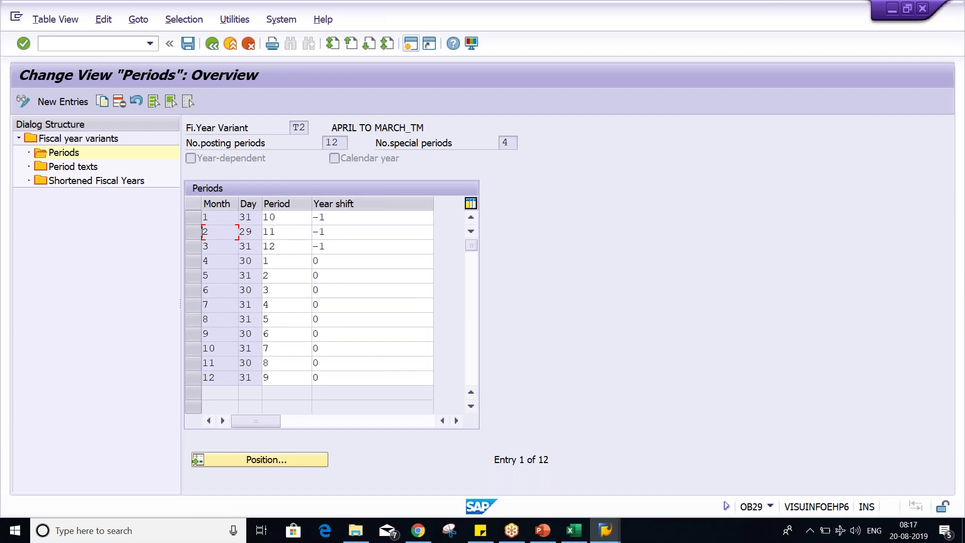
key("ctrl+s")
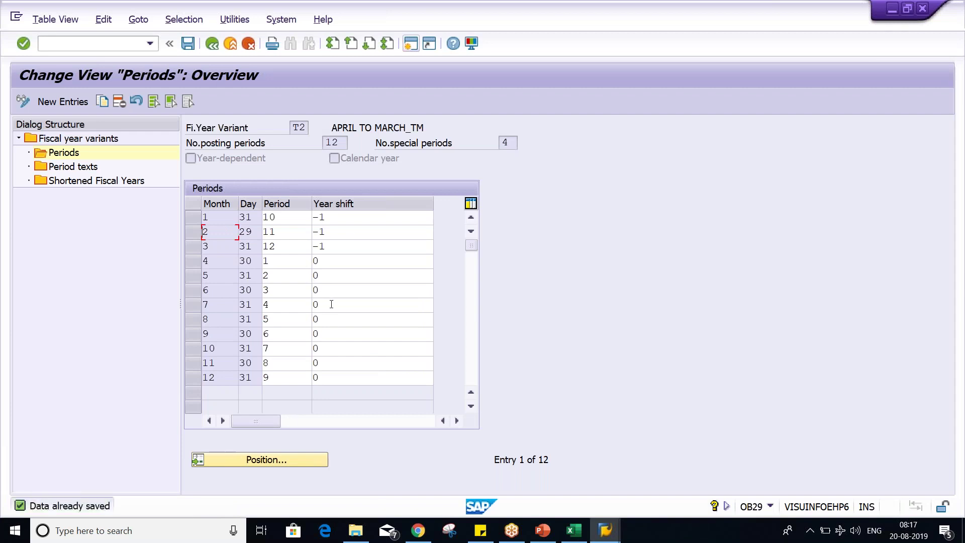
key("alt+Tab")
Fill cells G24 to I24, the 2018 OCT-SEP 2019 range, with yellow.
left_click(436, 393)
left_click_drag(340, 367, 424, 368)
left_click(193, 74)
left_click(390, 426)
left_click(377, 368)
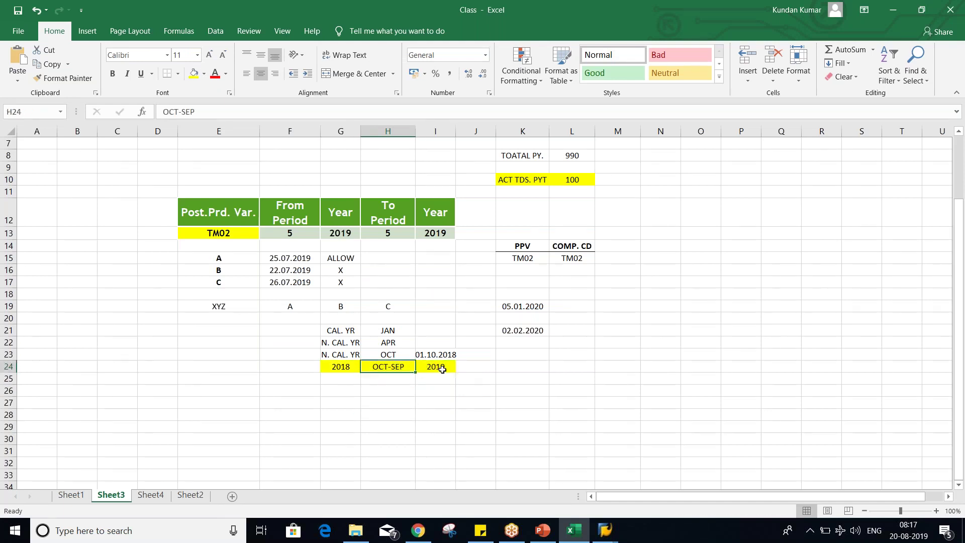
left_click(440, 369)
left_click(346, 367)
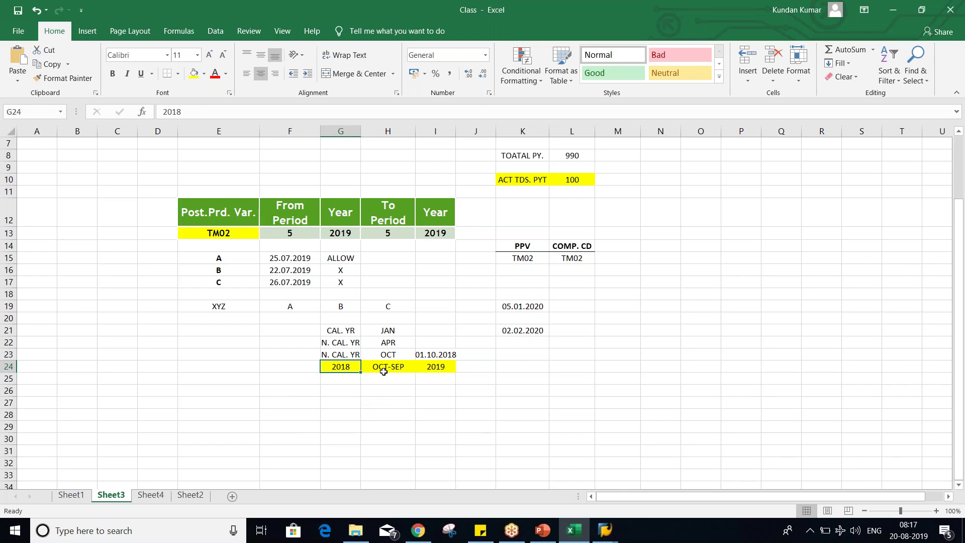
Switch to SAP and, in variant T2, assign period 1 to month 10 and period 2 to months 11 and 12.
key("alt+Tab")
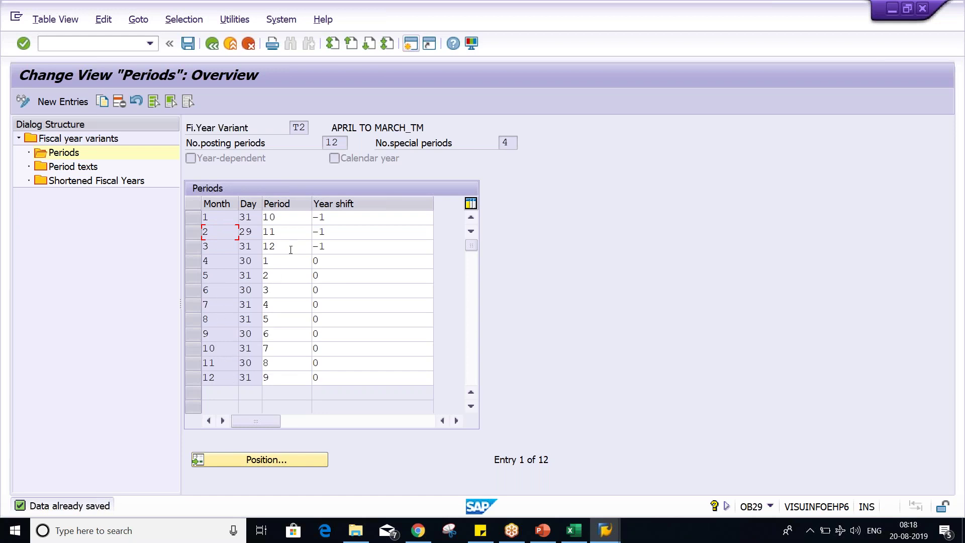
left_click(291, 216)
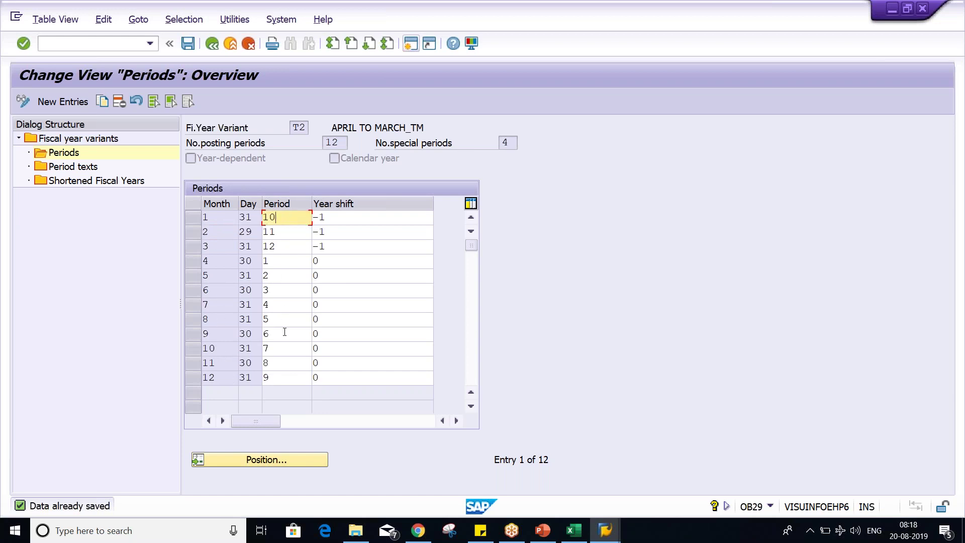
left_click(191, 353)
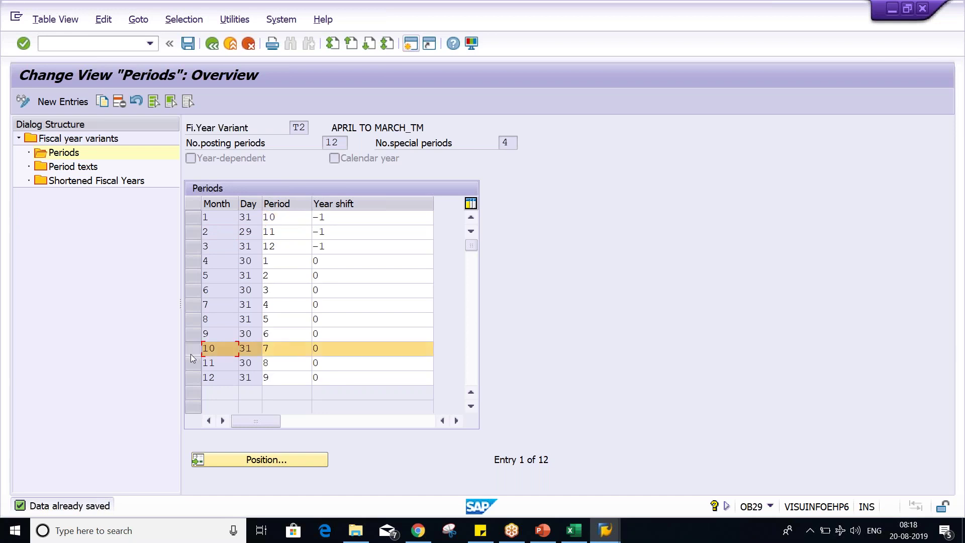
left_click(294, 348)
key("BackSpace")
type("1")
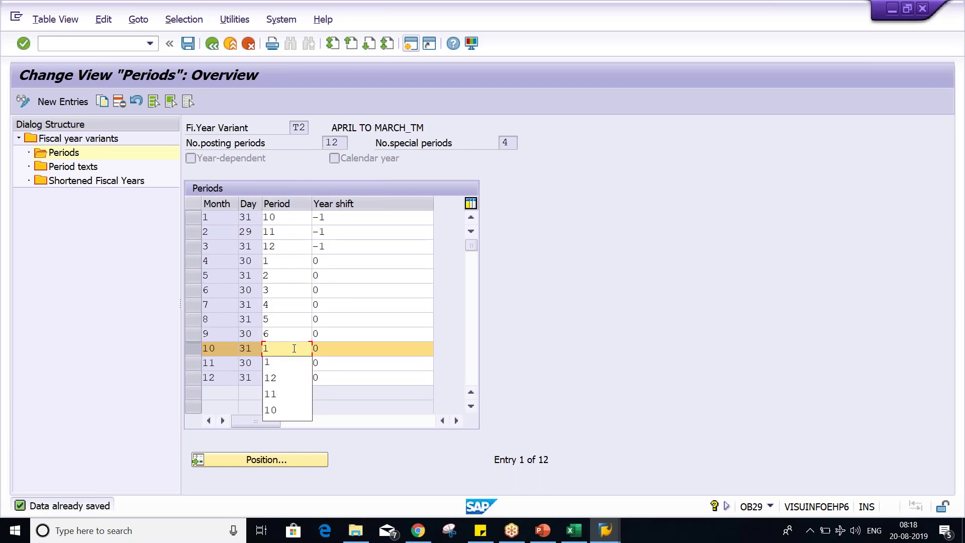
key("Escape")
key("Down")
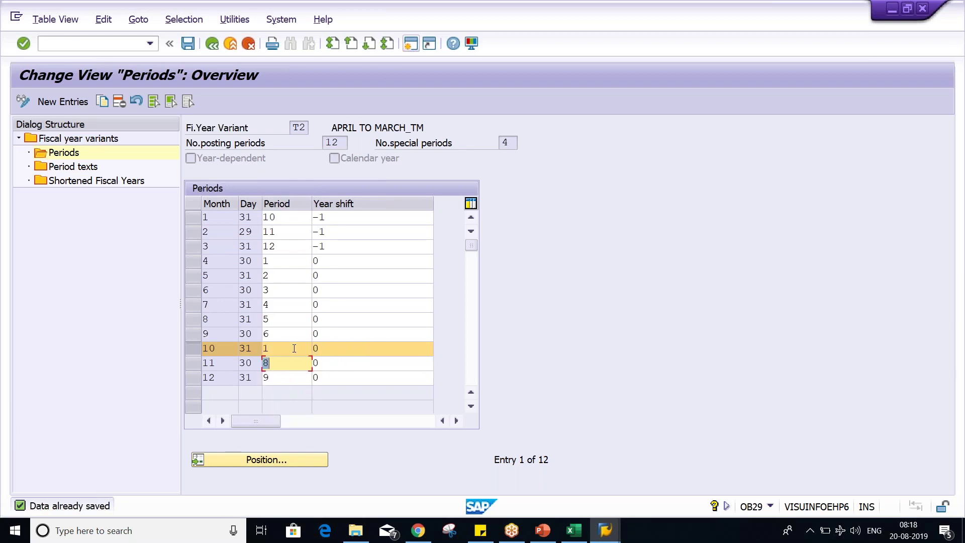
type("2")
key("Down")
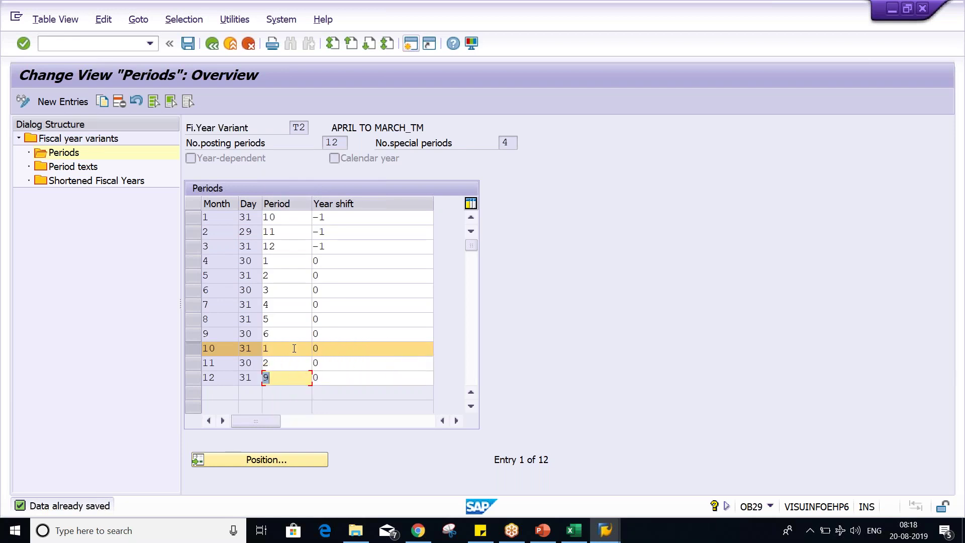
type("2")
key("Down")
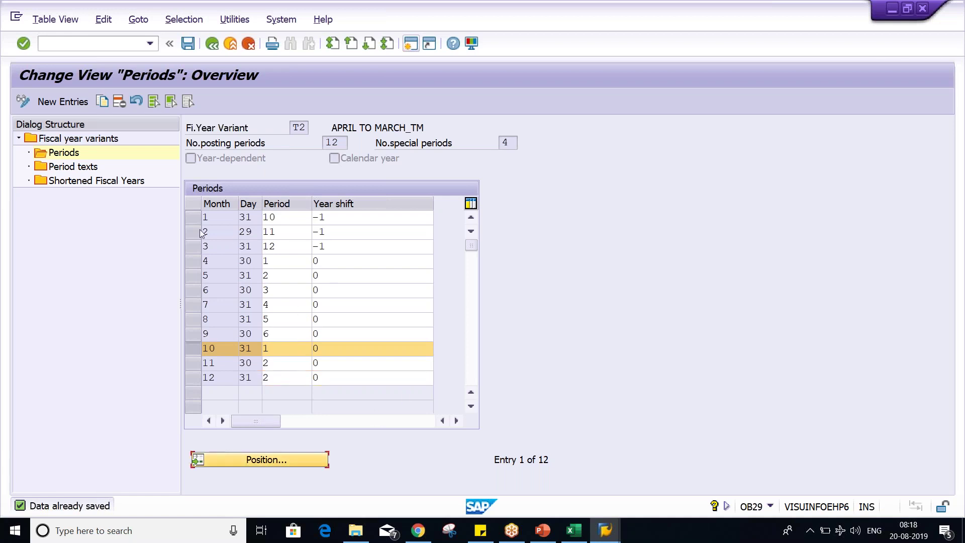
Assign periods 4, 5 and 6 to months 1, 2 and 3 of variant T2.
left_click(295, 216)
key("BackSpace")
key("BackSpace")
type("4")
key("Tab")
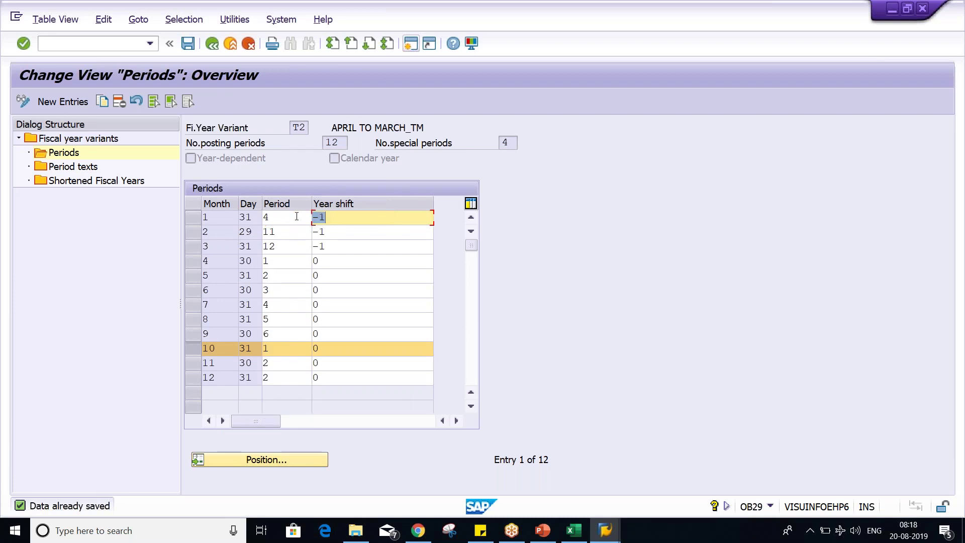
key("Tab")
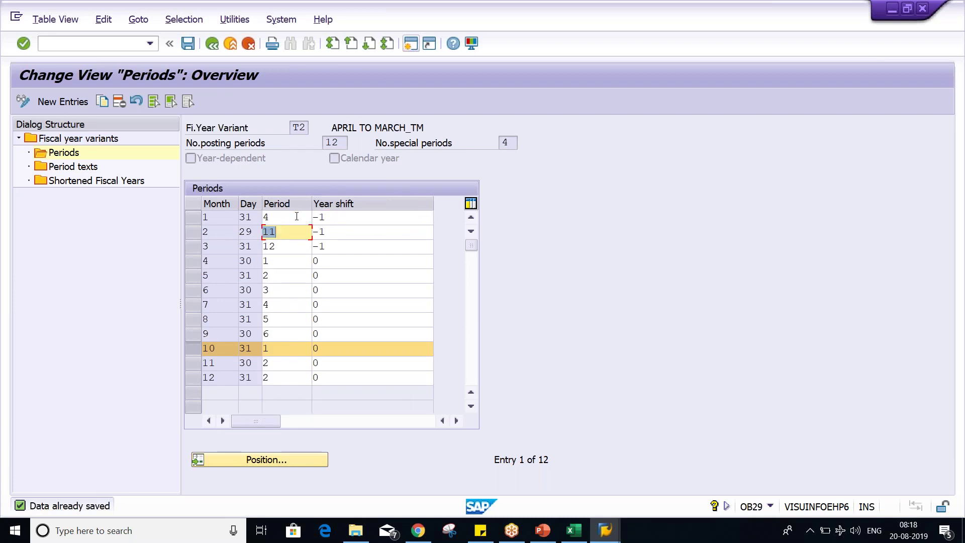
type("5")
key("Tab")
key("Tab")
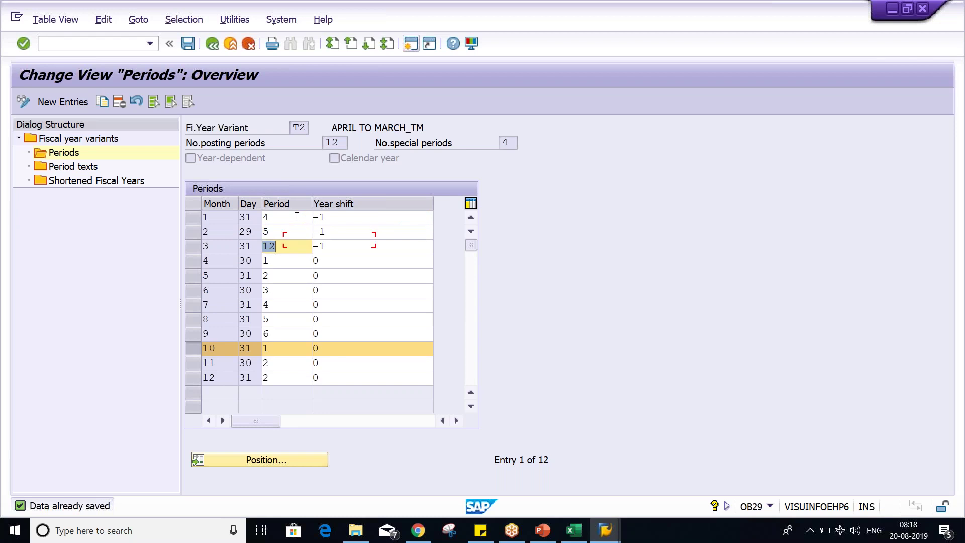
type("6")
Set the year shift of months 1, 2 and 3 to 0.
key("Tab")
type("0")
key("shift+Tab")
key("shift+Tab")
type("0")
key("shift+Tab")
key("shift+Tab")
type("0")
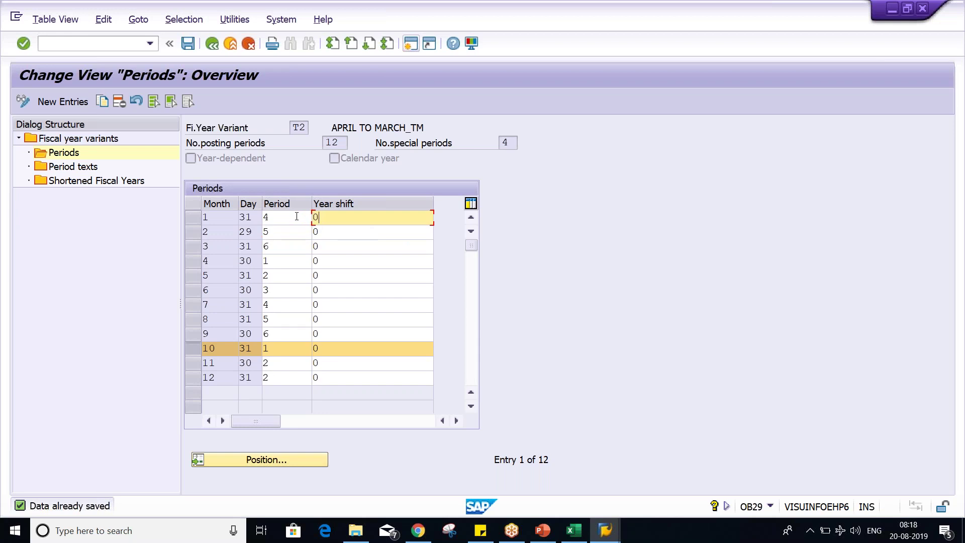
Assign periods 7, 8, 9, 10, 11 and 12 to months 4 through 9.
key("Tab")
key("Tab")
key("Tab")
key("Tab")
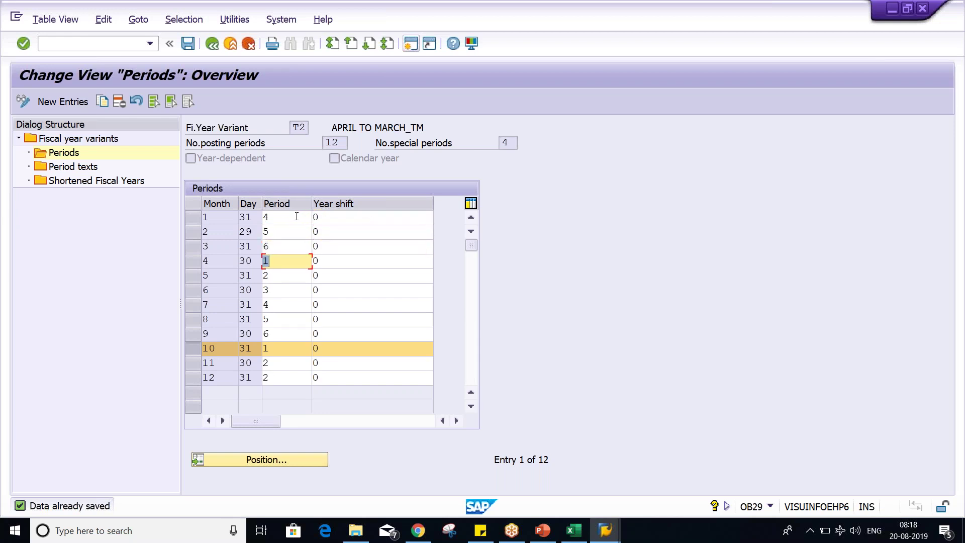
type("7")
key("Tab")
key("Tab")
type("8")
key("Tab")
key("Tab")
type("9")
key("Tab")
key("Tab")
type("10")
key("Tab")
key("Tab")
type("11")
key("Tab")
key("Tab")
type("12")
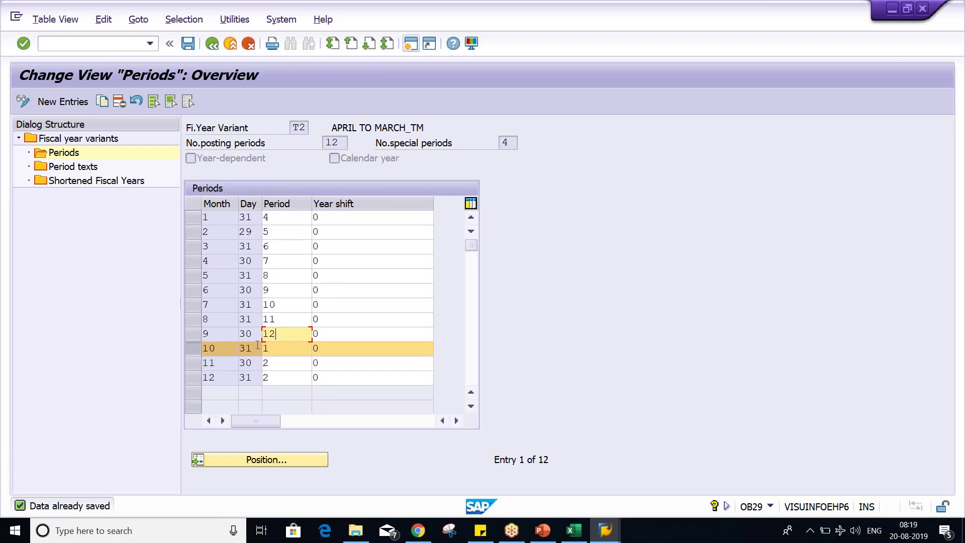
Correct the period assigned to month 12 to 3.
left_click(285, 377)
key("BackSpace")
type("3")
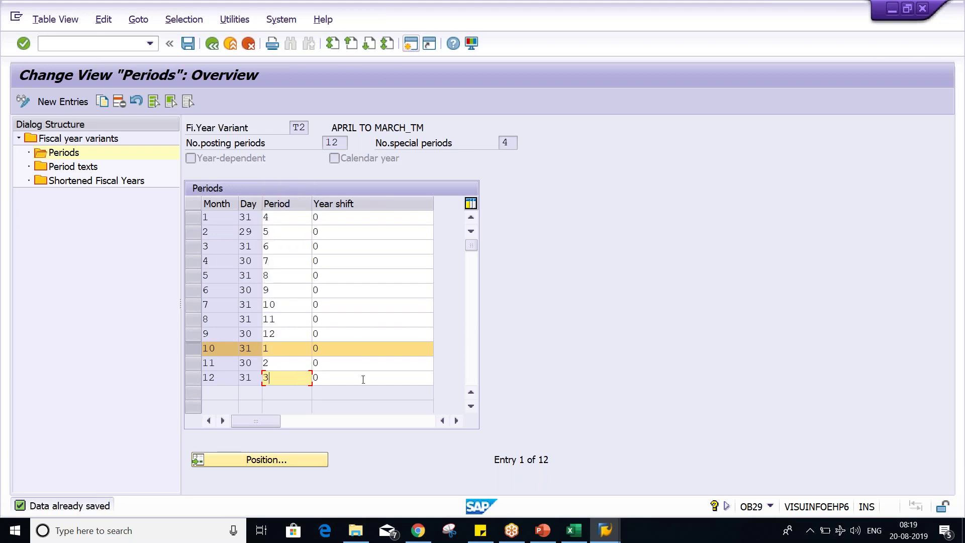
left_click(363, 379)
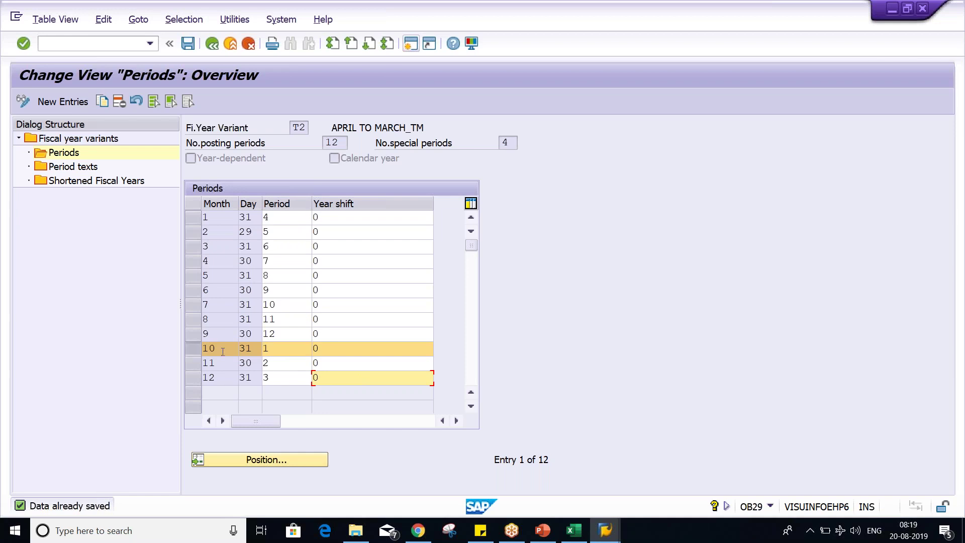
left_click(290, 353)
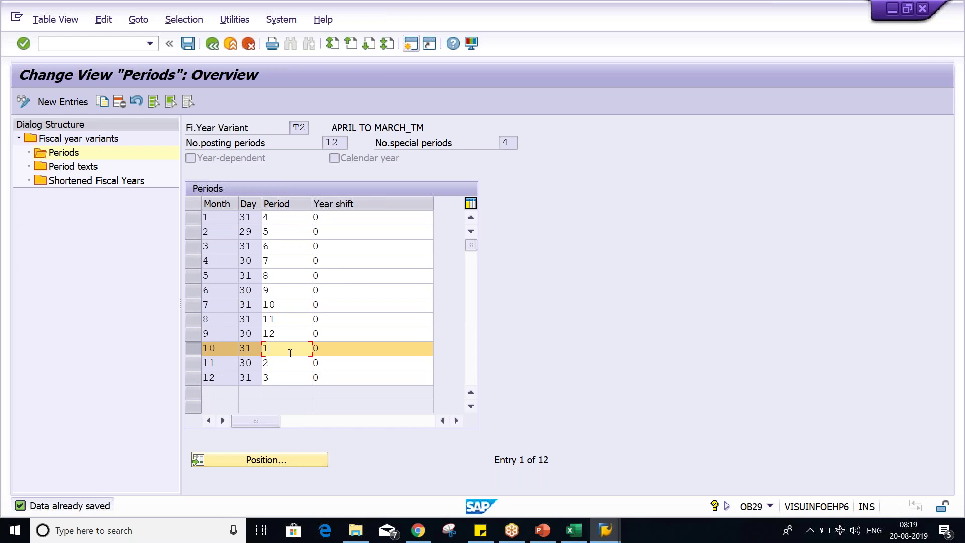
Switch to Excel and autofit column I to the 01.10.2018 date in I23.
key("alt+Tab")
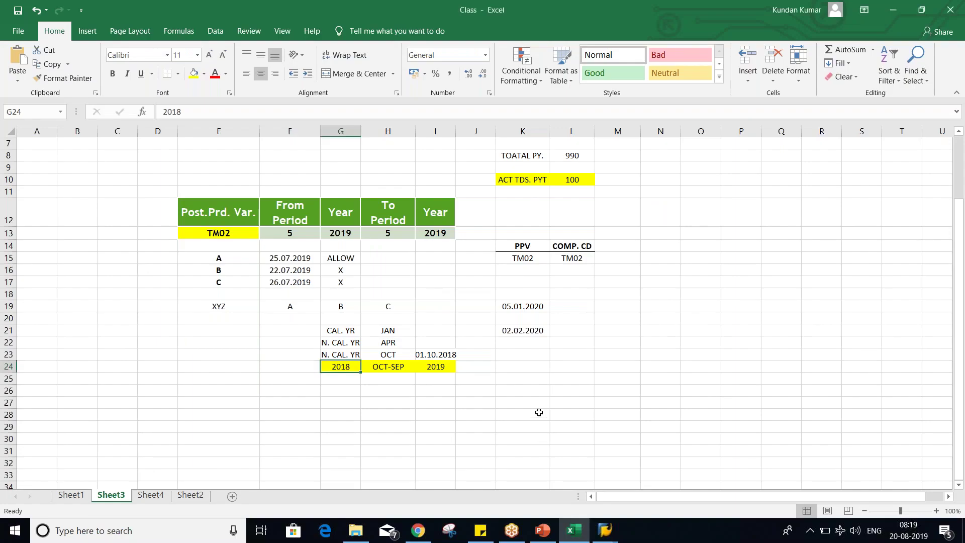
left_click(433, 355)
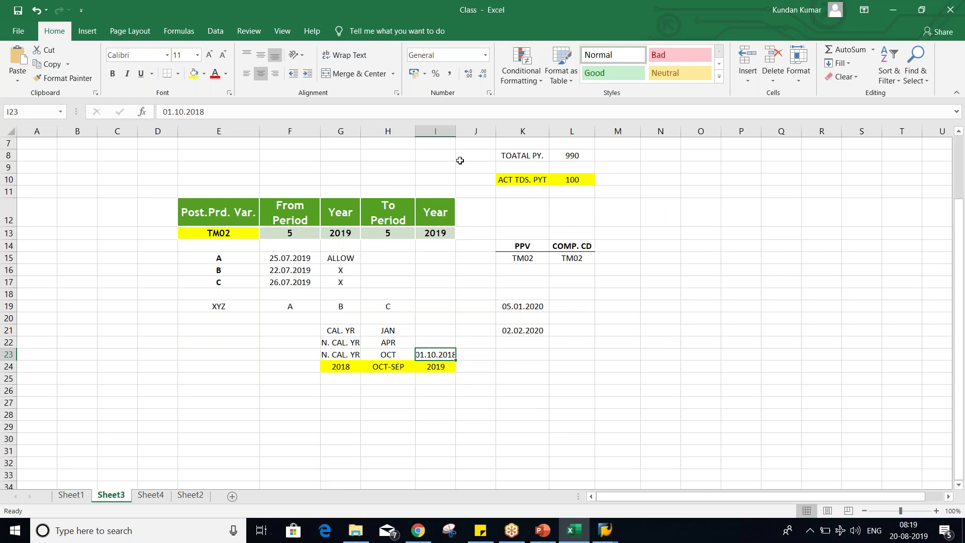
double_click(456, 131)
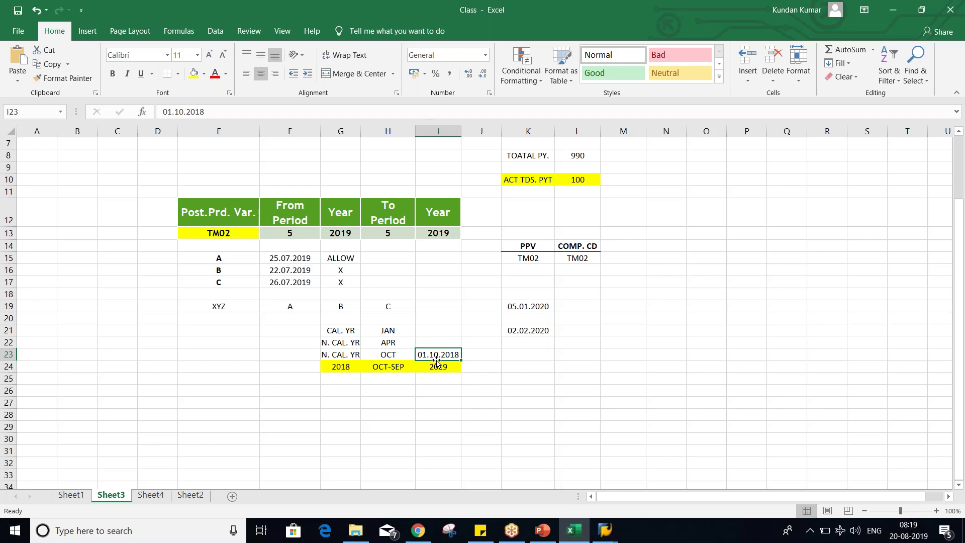
Switch to the SAP posting periods overview and set variant TM02's first interval to run from period 1 to period 1.
key("alt+Tab")
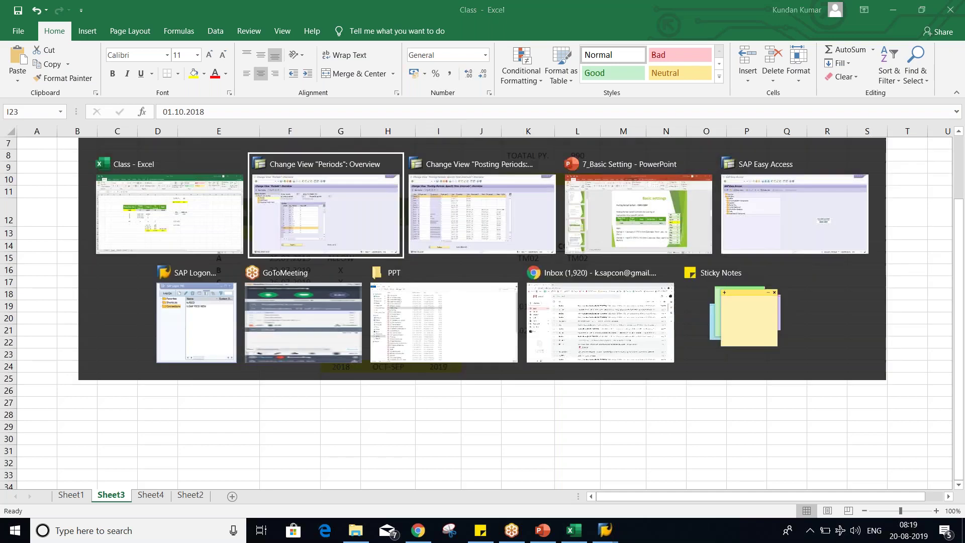
key("alt+Tab")
key("alt+Tab")
left_click(217, 142)
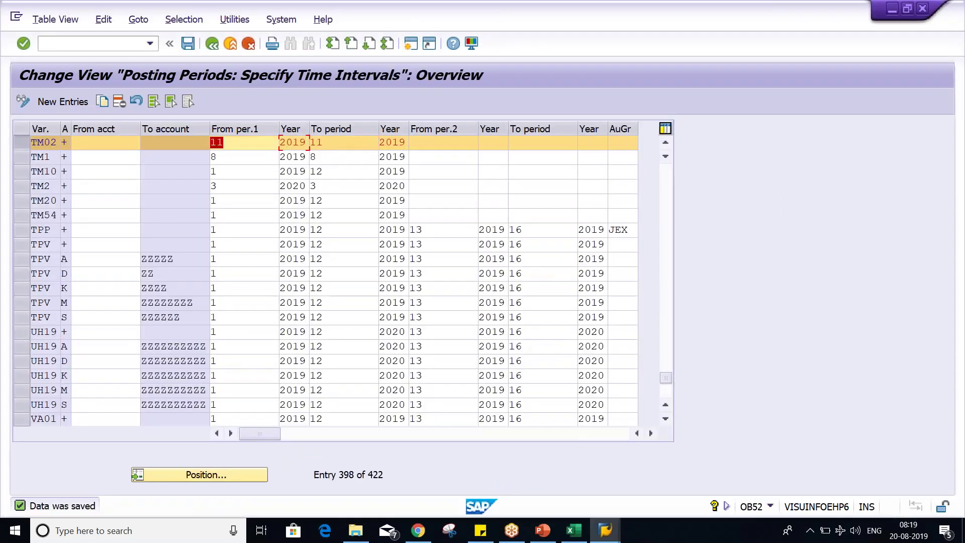
type("1")
key("Tab")
key("Tab")
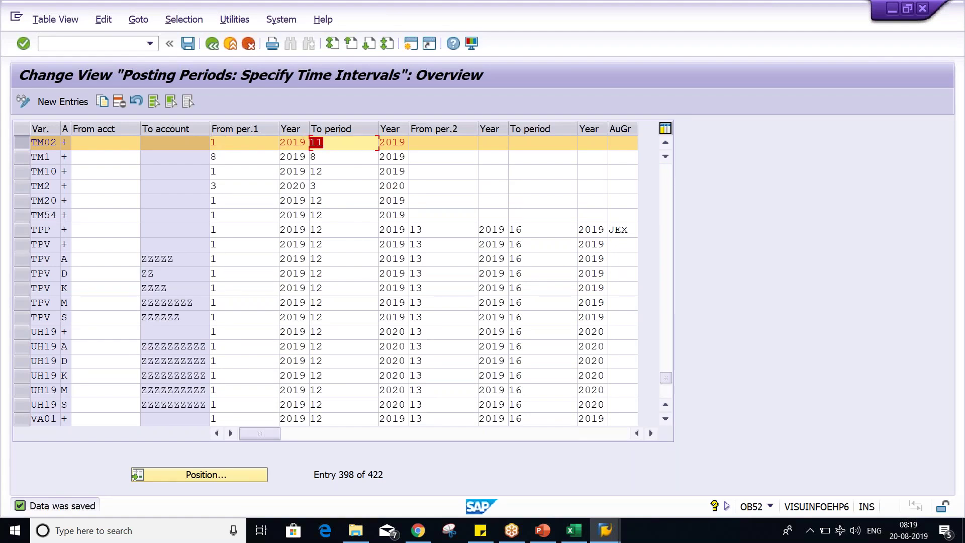
type("1")
left_click(292, 142)
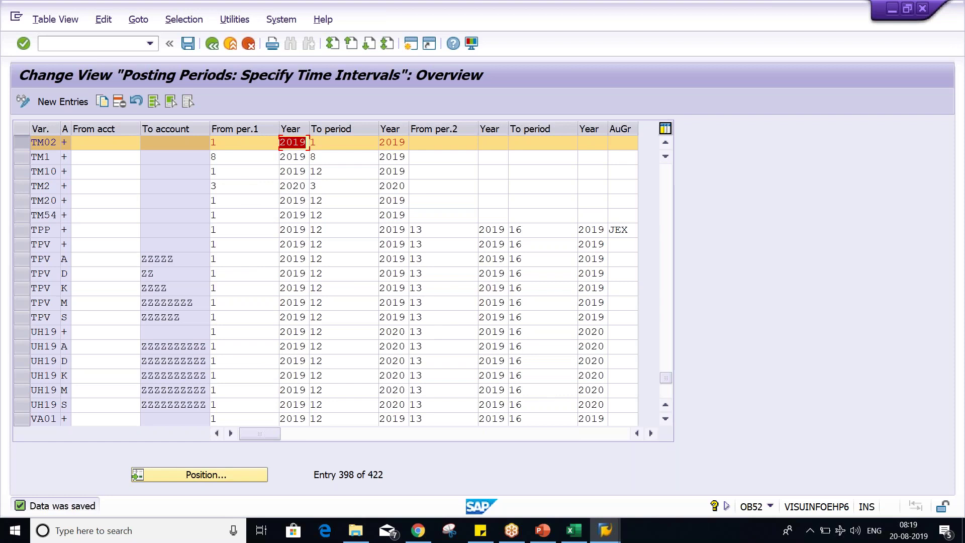
Return to variant T2's periods in SAP and set the year shift of months 10, 11 and 12 to +1.
key("alt+Tab")
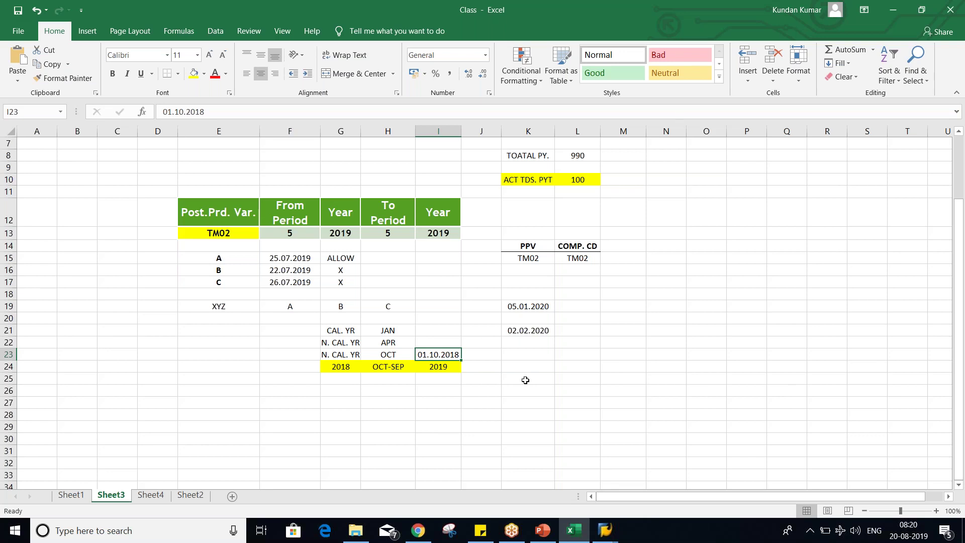
key("alt+Tab")
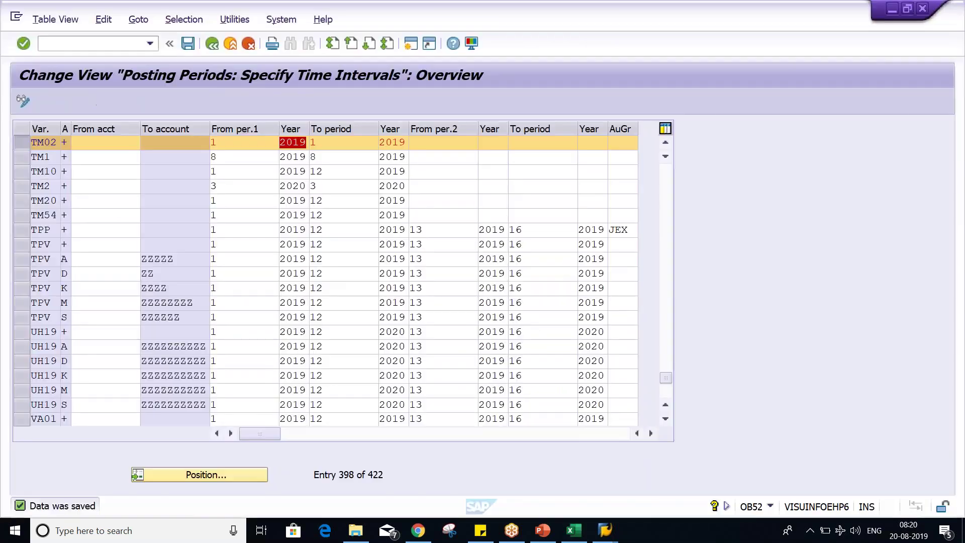
key("alt+Tab")
key("alt+Tab")
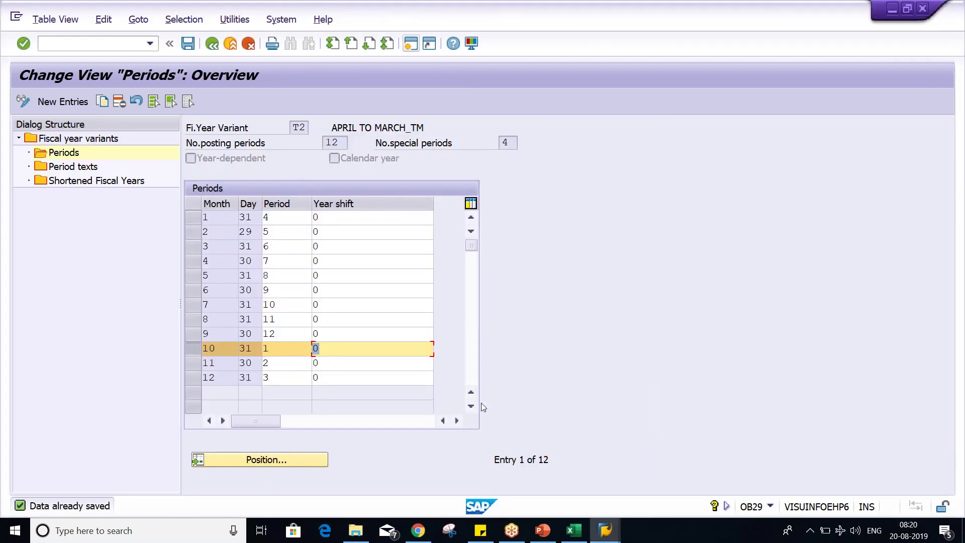
type("+1")
key("Down")
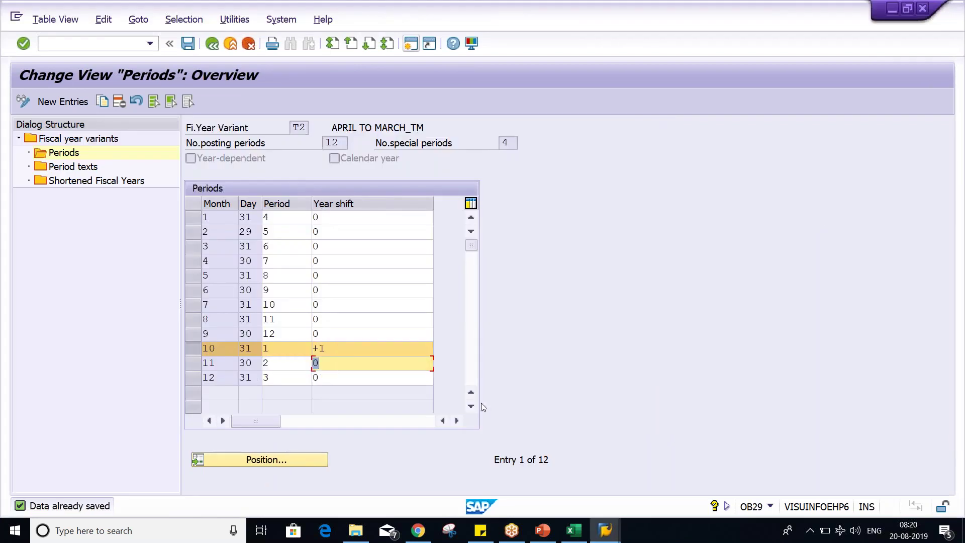
type("+1")
key("Down")
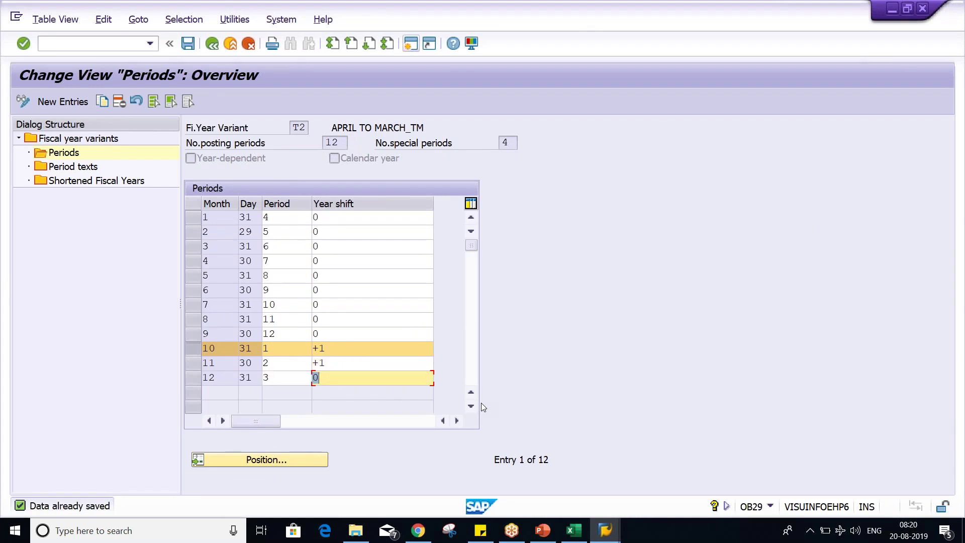
type("+1")
Review the periods and year shifts of months 10 to 12 and month 1, and return to the OCT-SEP example in Excel.
left_click(364, 348)
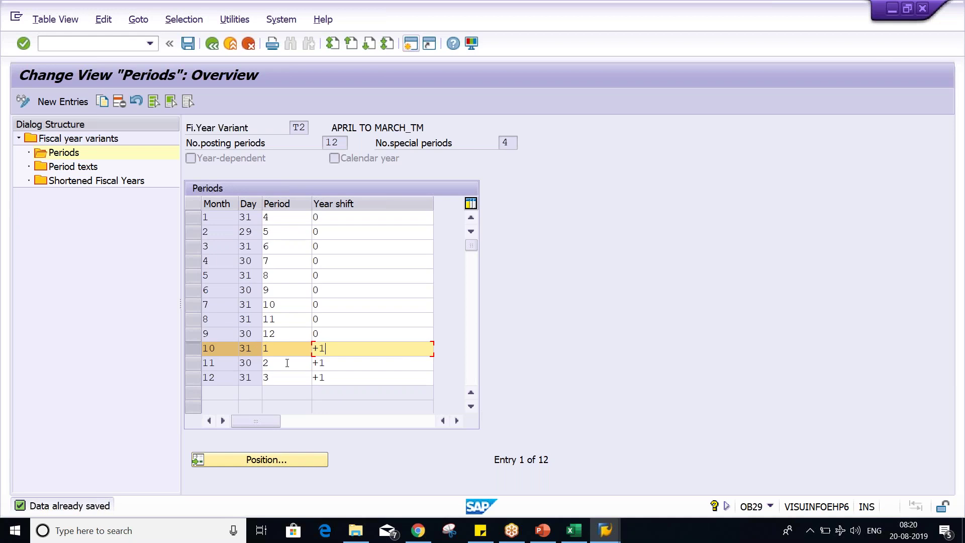
left_click(287, 363)
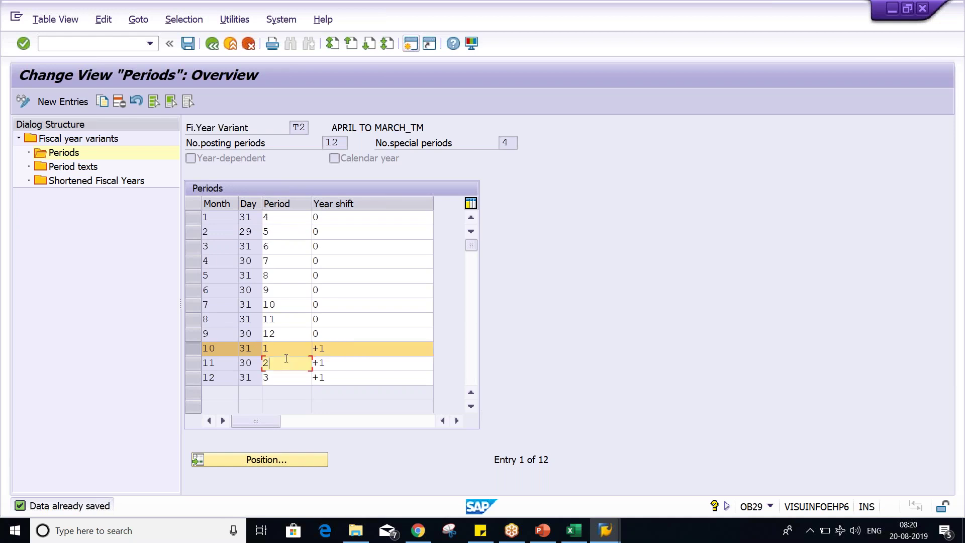
left_click(359, 364)
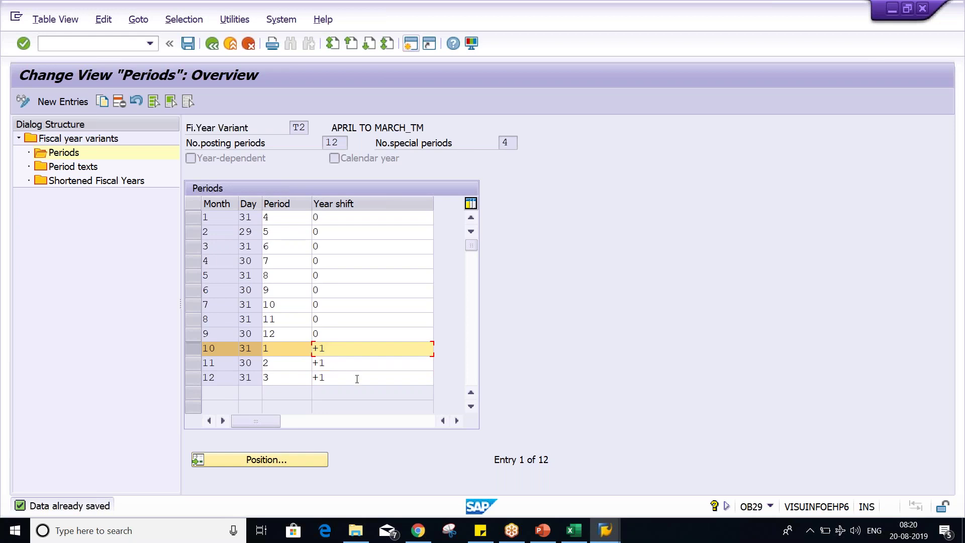
left_click(357, 378)
left_click(337, 215)
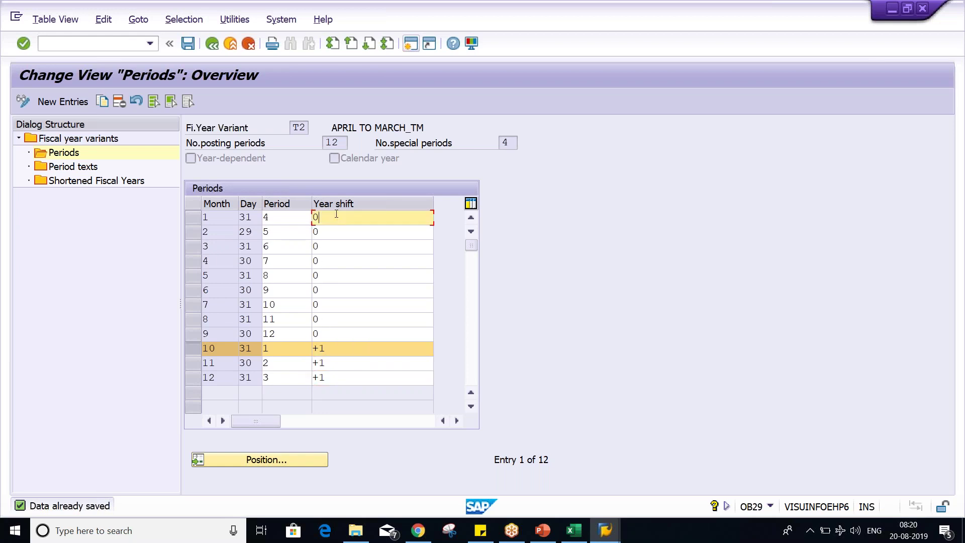
left_click(278, 217)
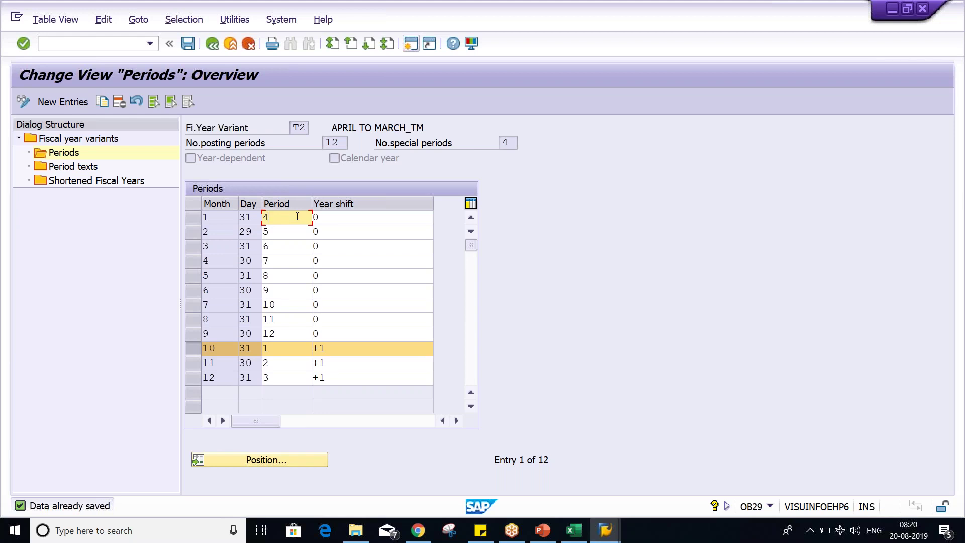
key("alt+Tab")
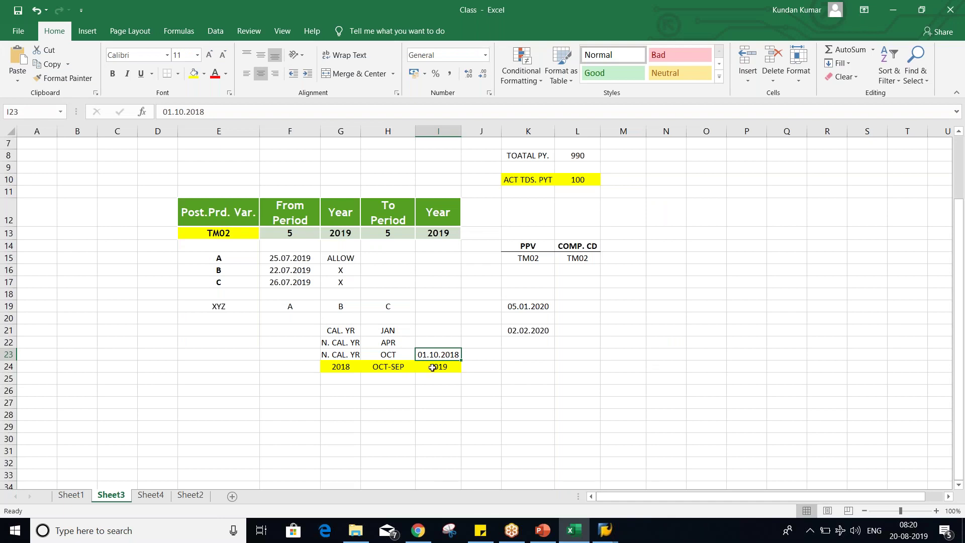
left_click(438, 398)
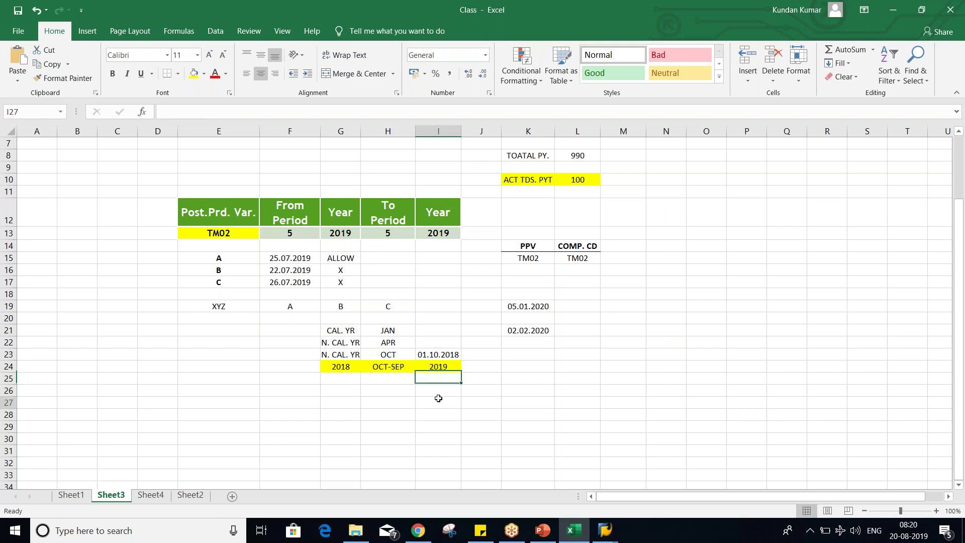
Enter the example date 01.01.2019 in cell I27.
type("01.01.2019")
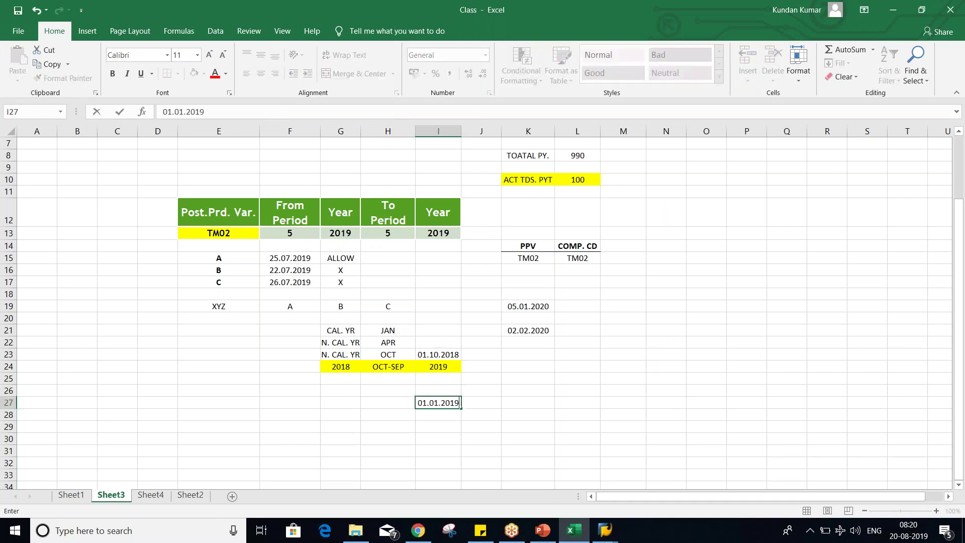
key("Return")
left_click(439, 402)
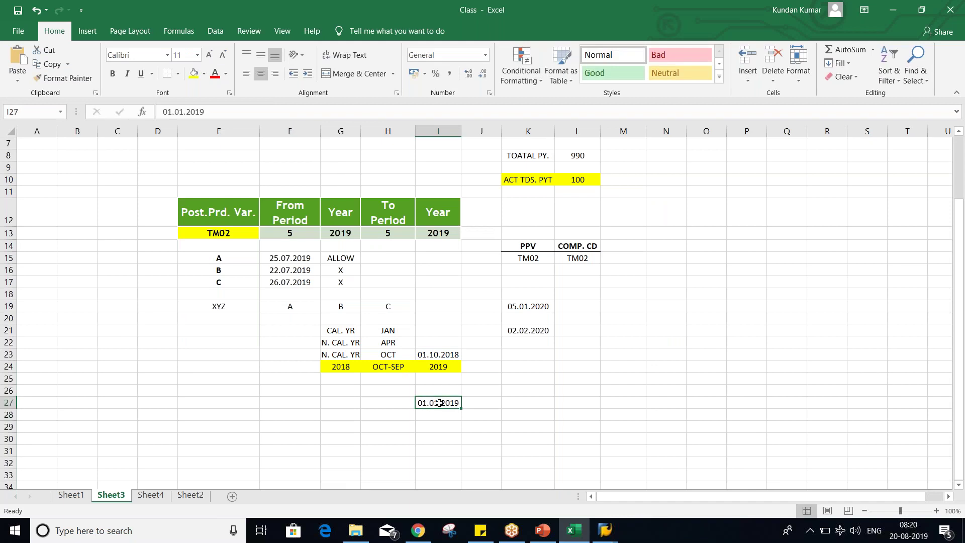
Switch to variant T2's periods in SAP, check the period and year shift of month 1, and return to Excel.
key("alt+Tab")
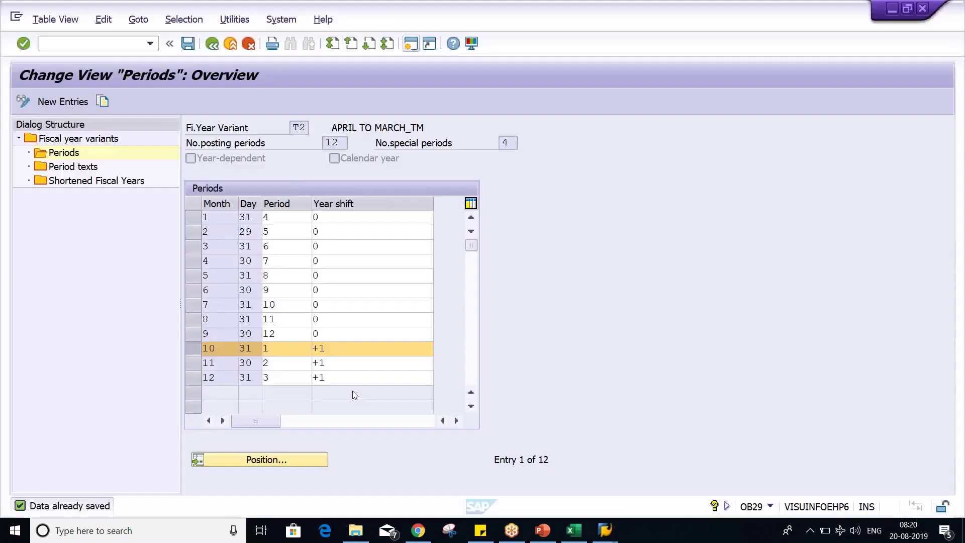
left_click(286, 217)
left_click(356, 219)
key("alt+Tab")
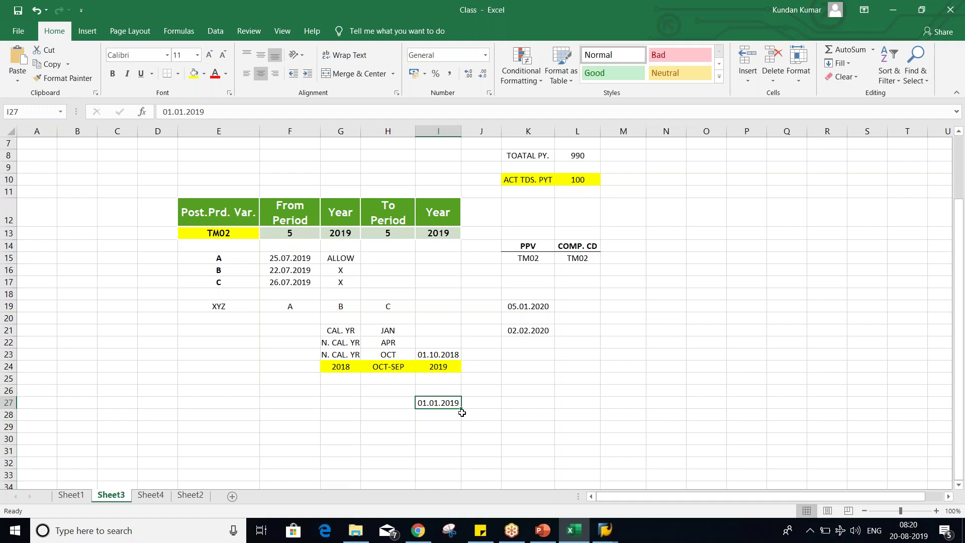
Switch to the SAP posting periods overview, set variant TM02's first interval to run from period 4 to period 4, and return to Excel.
key("alt+Tab")
key("alt+Tab")
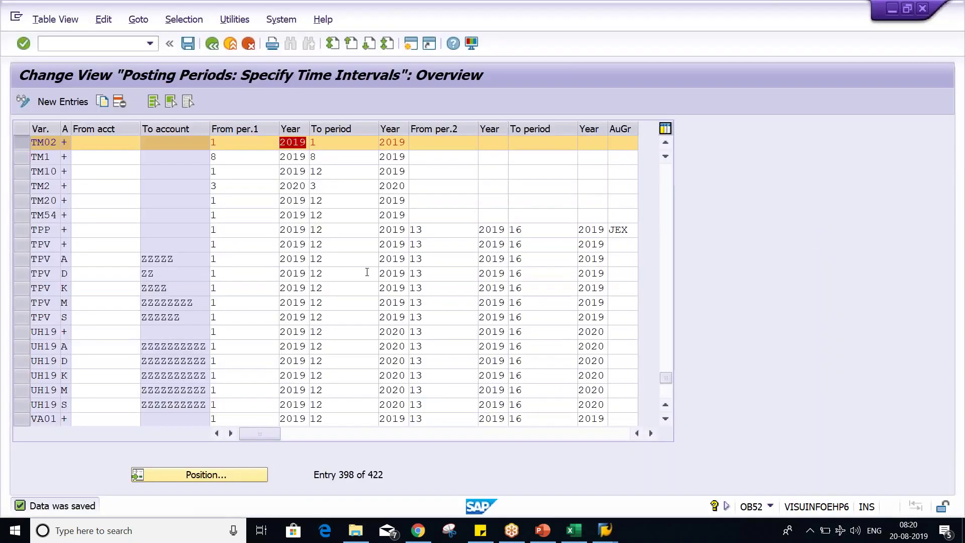
key("Tab")
key("Tab")
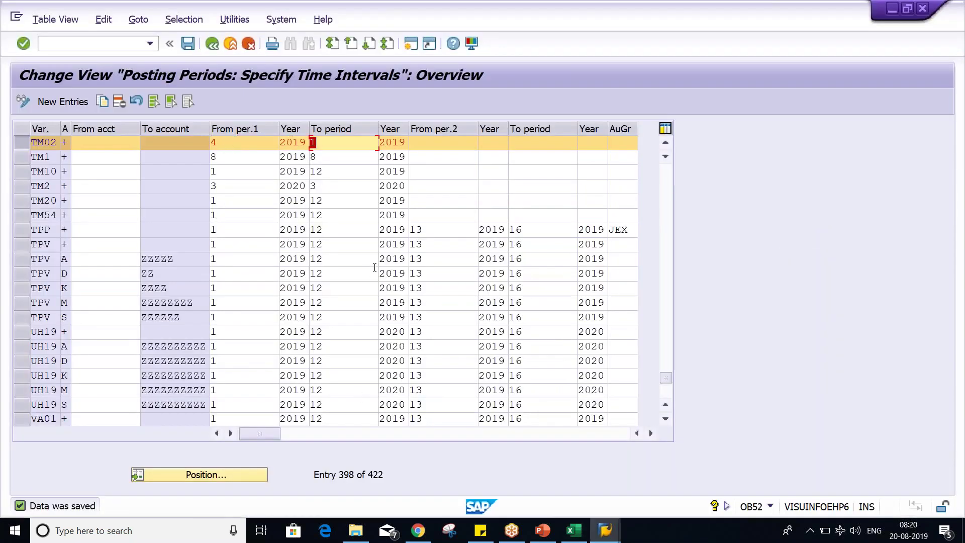
type("4")
key("alt+Tab")
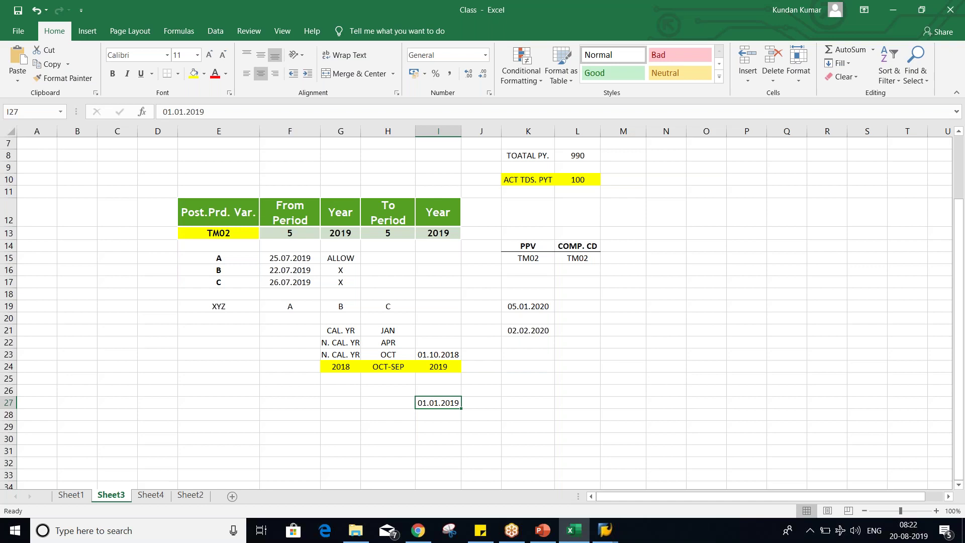
left_click(285, 376)
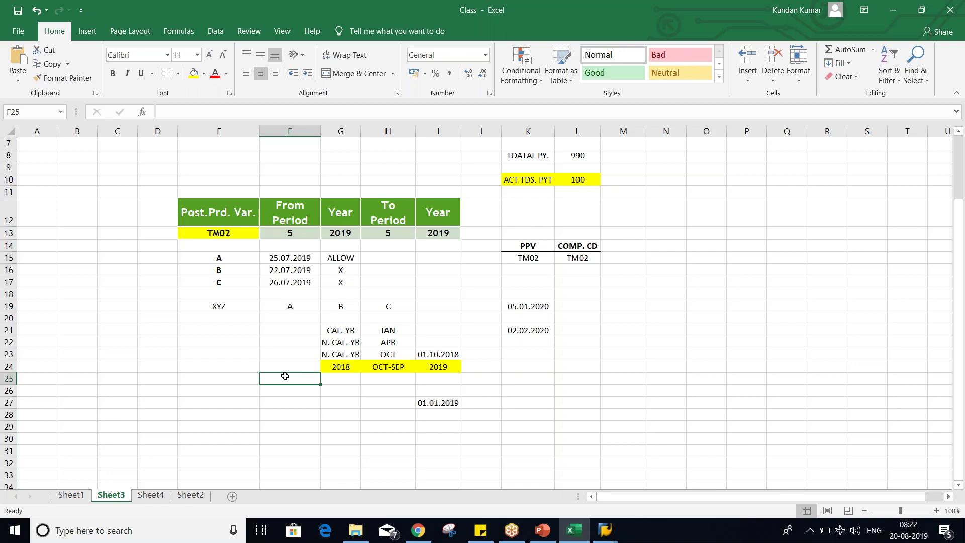
left_click(336, 380)
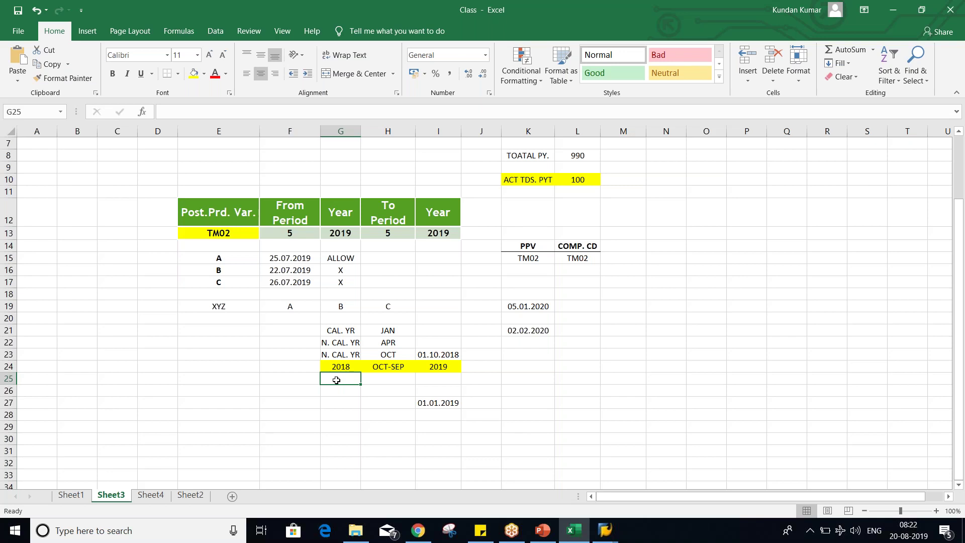
left_click(533, 363)
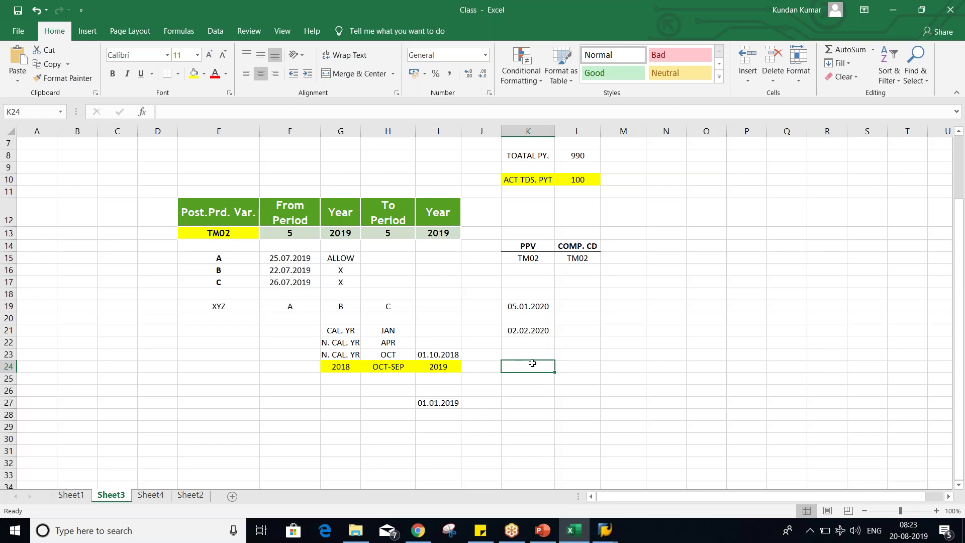
left_click(437, 282)
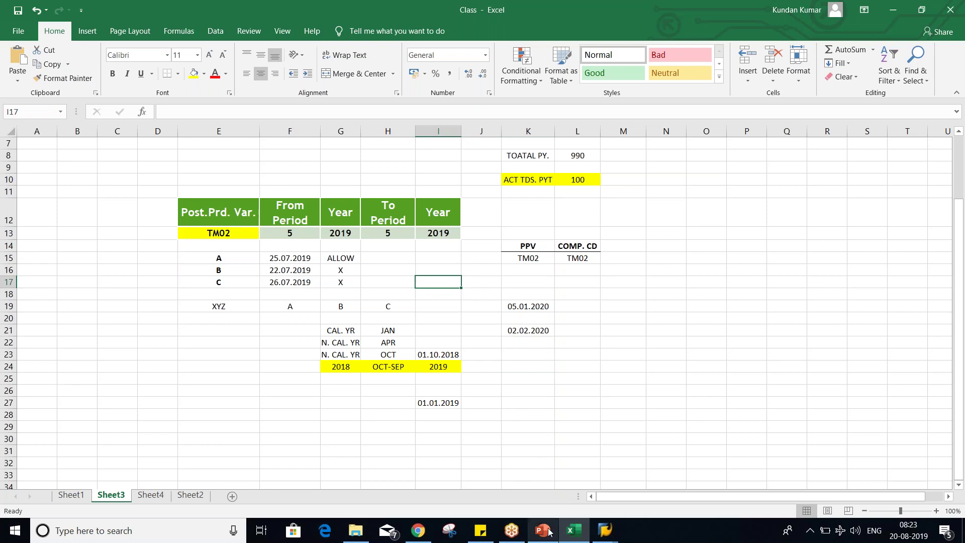
mouse_move(549, 526)
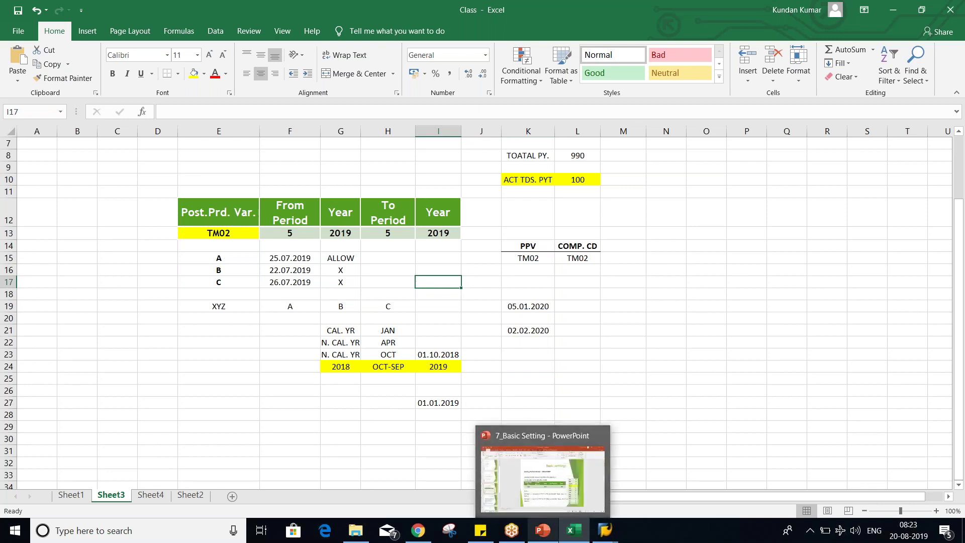
left_click(706, 270)
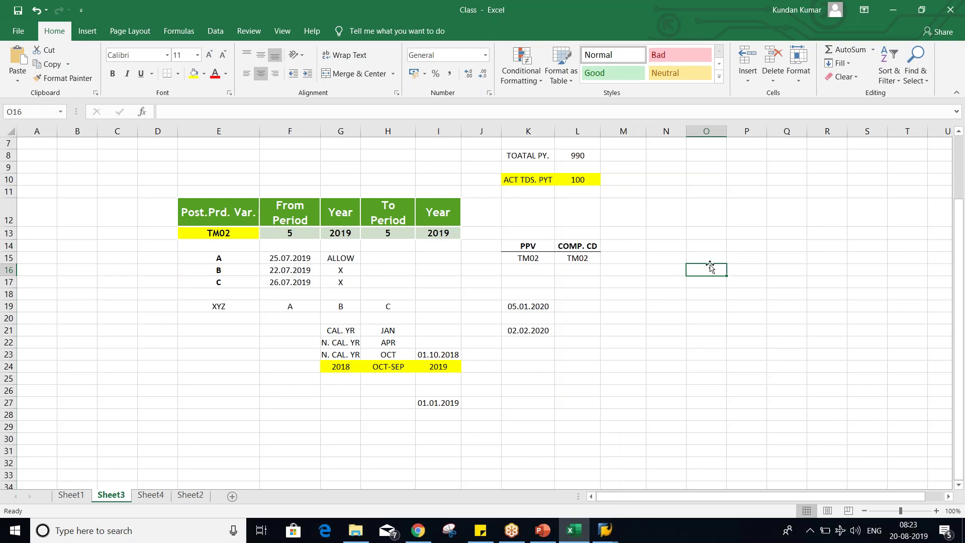
left_click(562, 356)
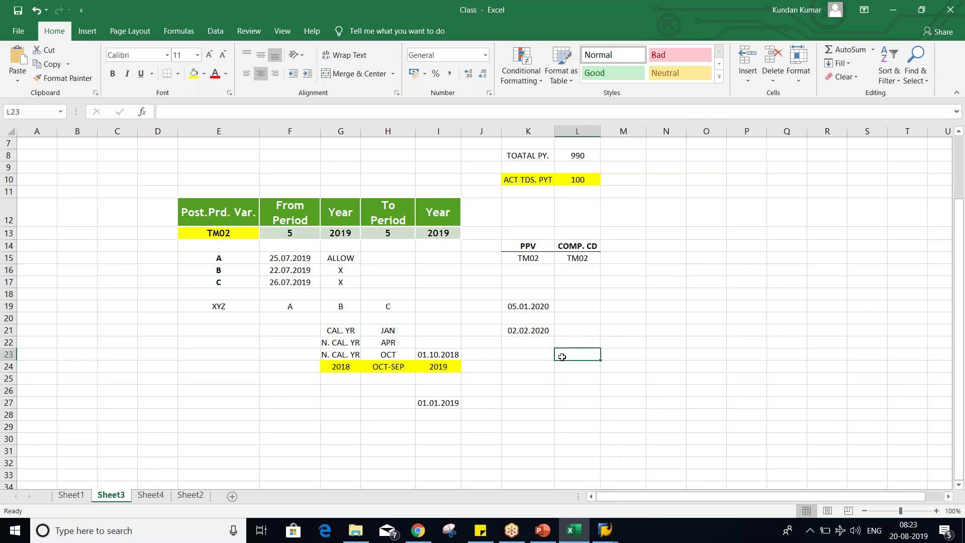
left_click(519, 368)
left_click(523, 347)
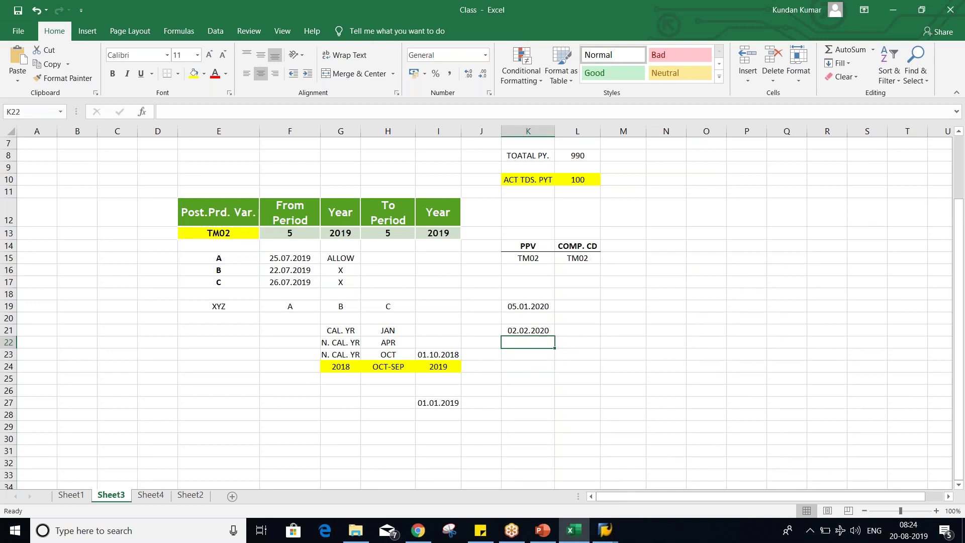
left_click(643, 413)
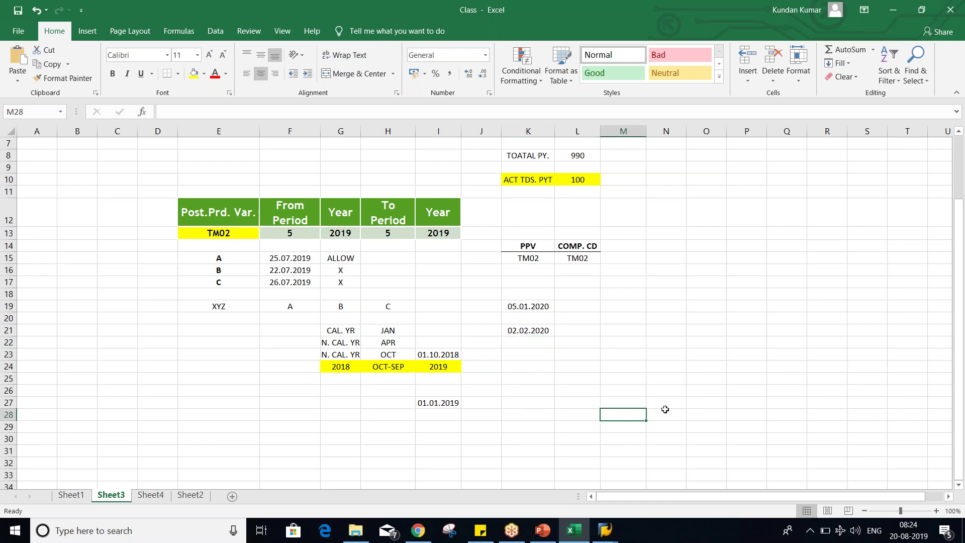